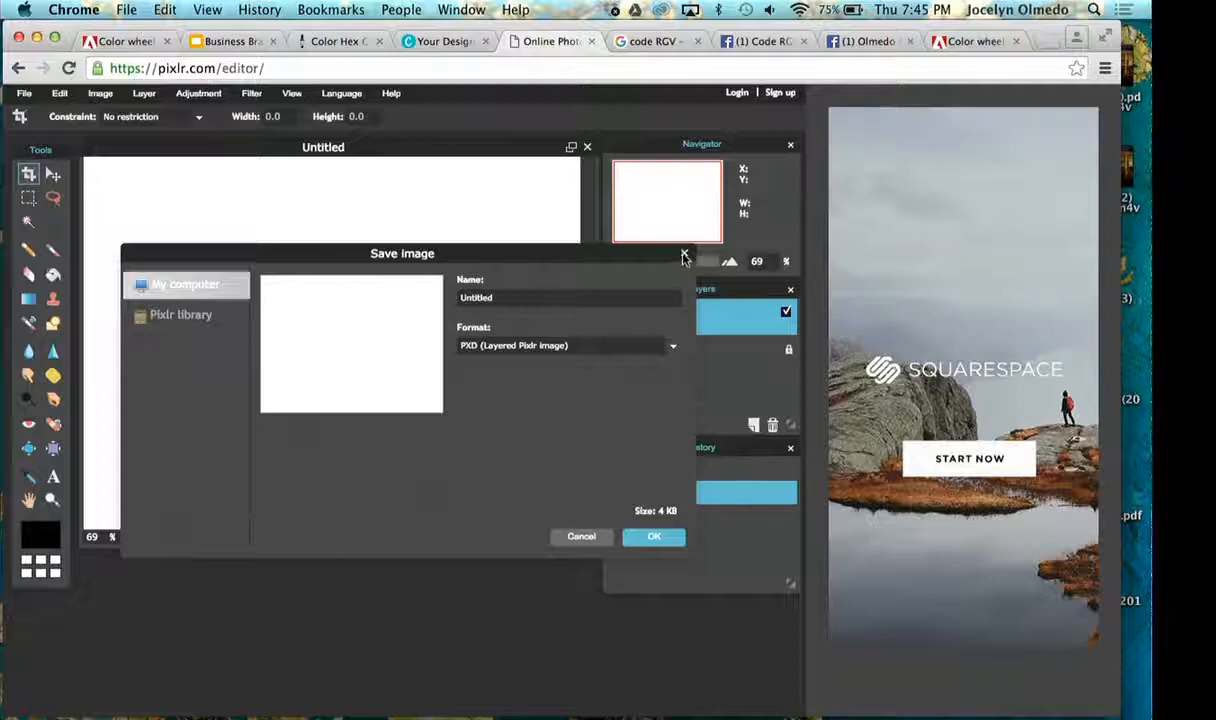
- Close the Save image dialog without saving and switch from Pixlr to Photoshop
left_click(684, 256)
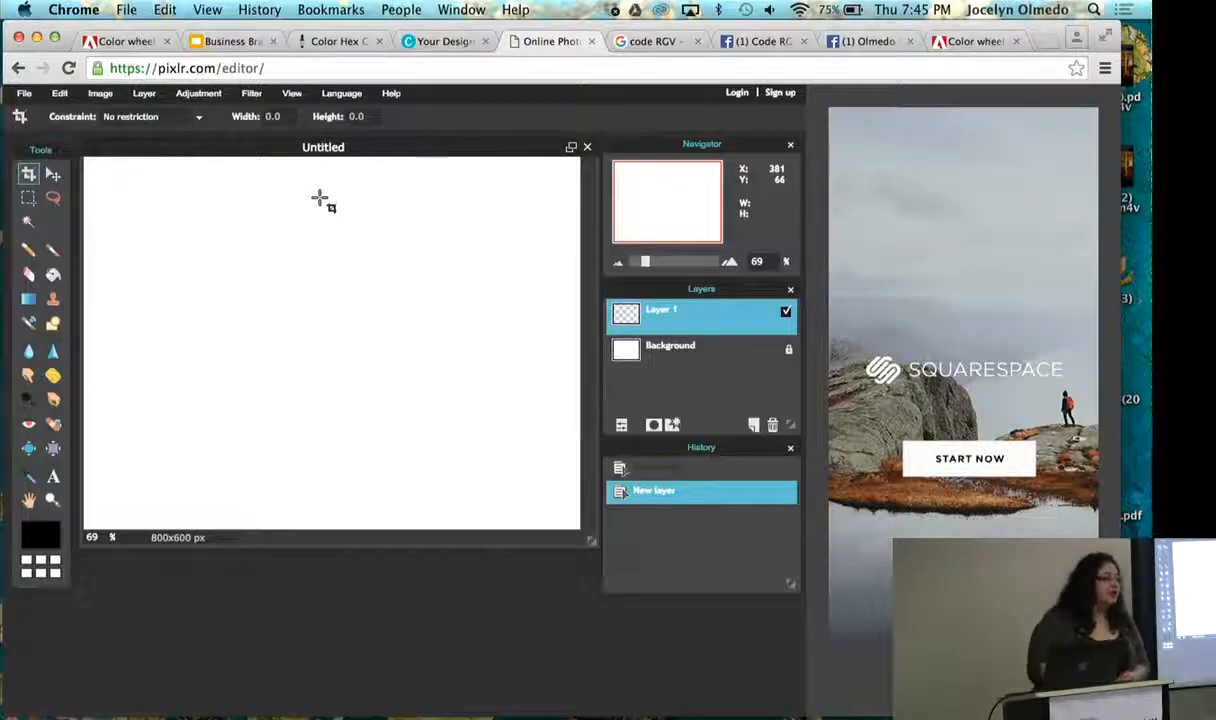
key("ctrl+Left")
key("ctrl+Left")
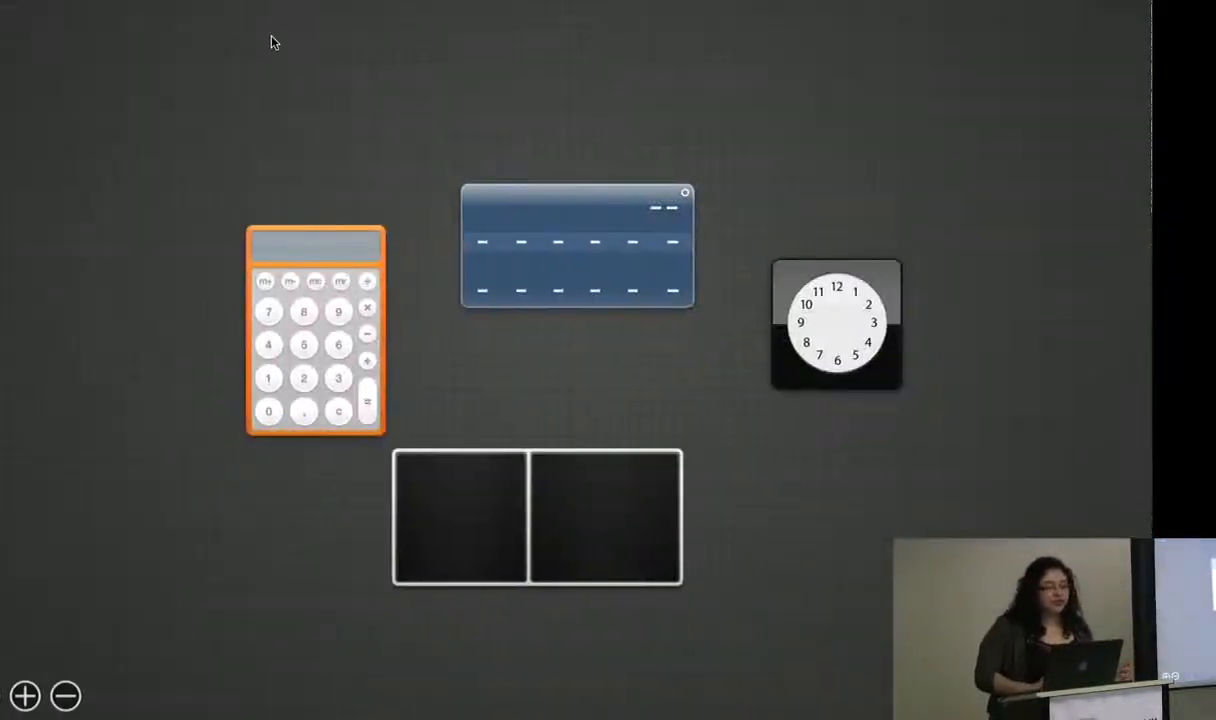
key("ctrl+Right")
- Review the file formats offered when saving the blank document under a new name, and cancel the save
left_click(149, 9)
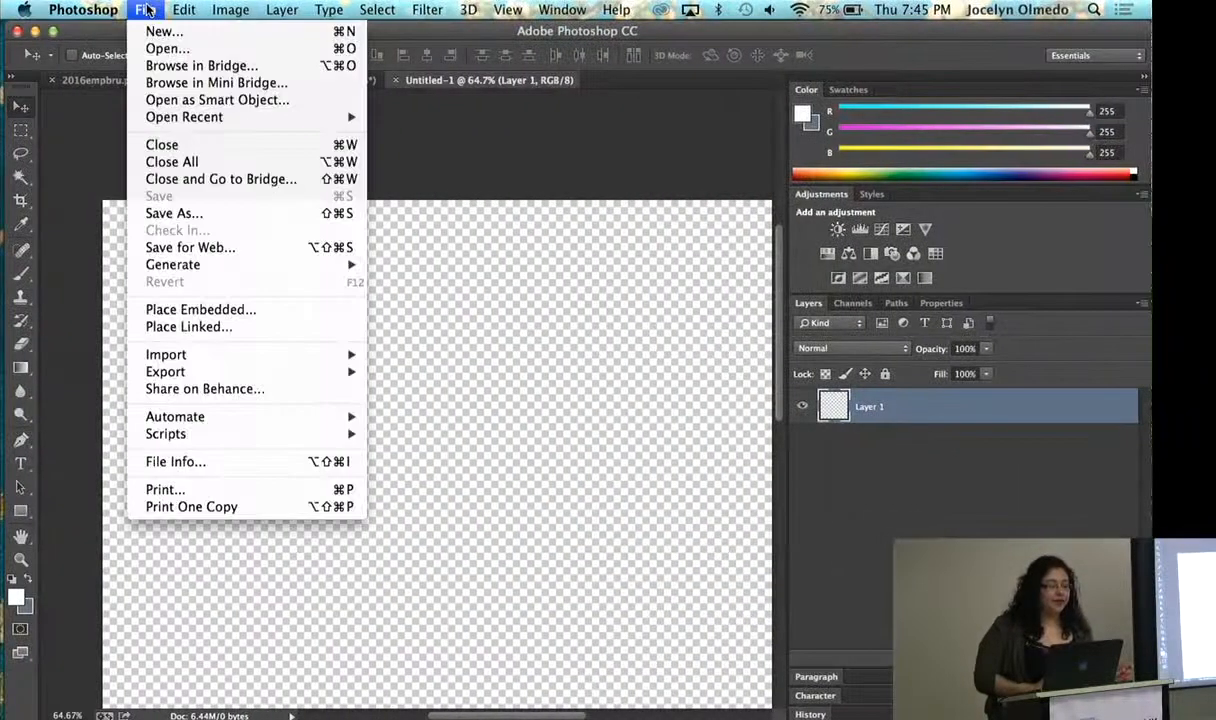
left_click(158, 213)
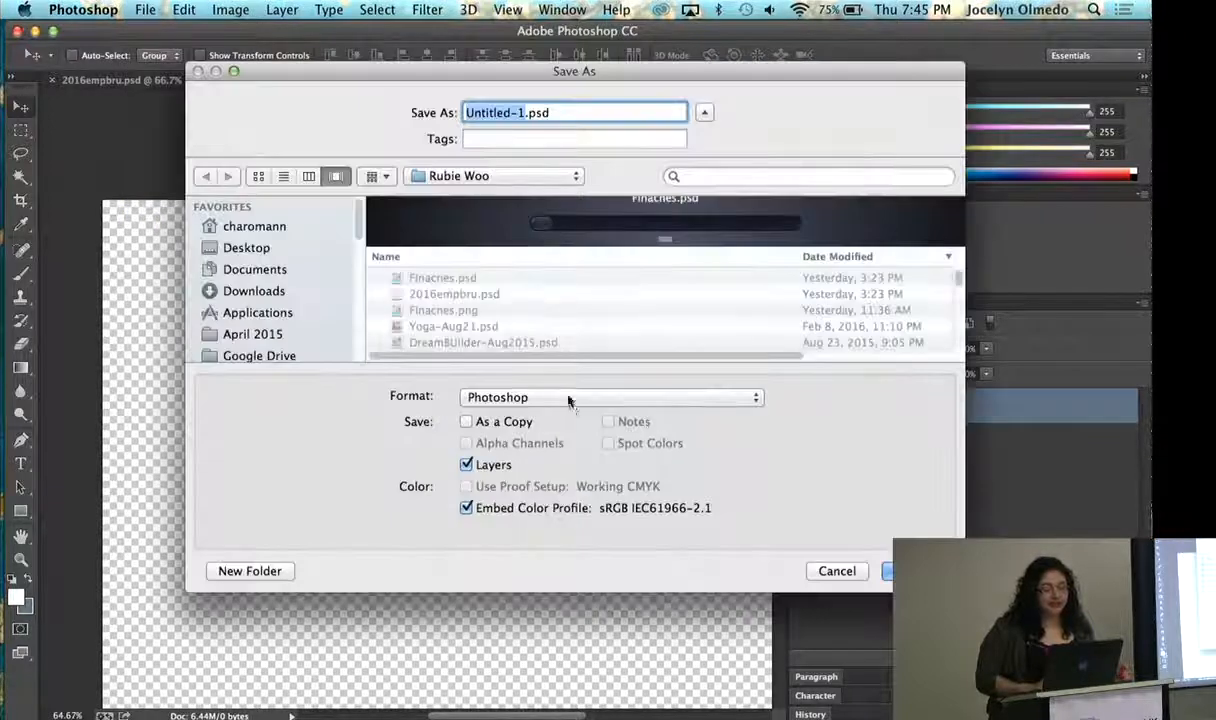
left_click(568, 400)
left_click(537, 372)
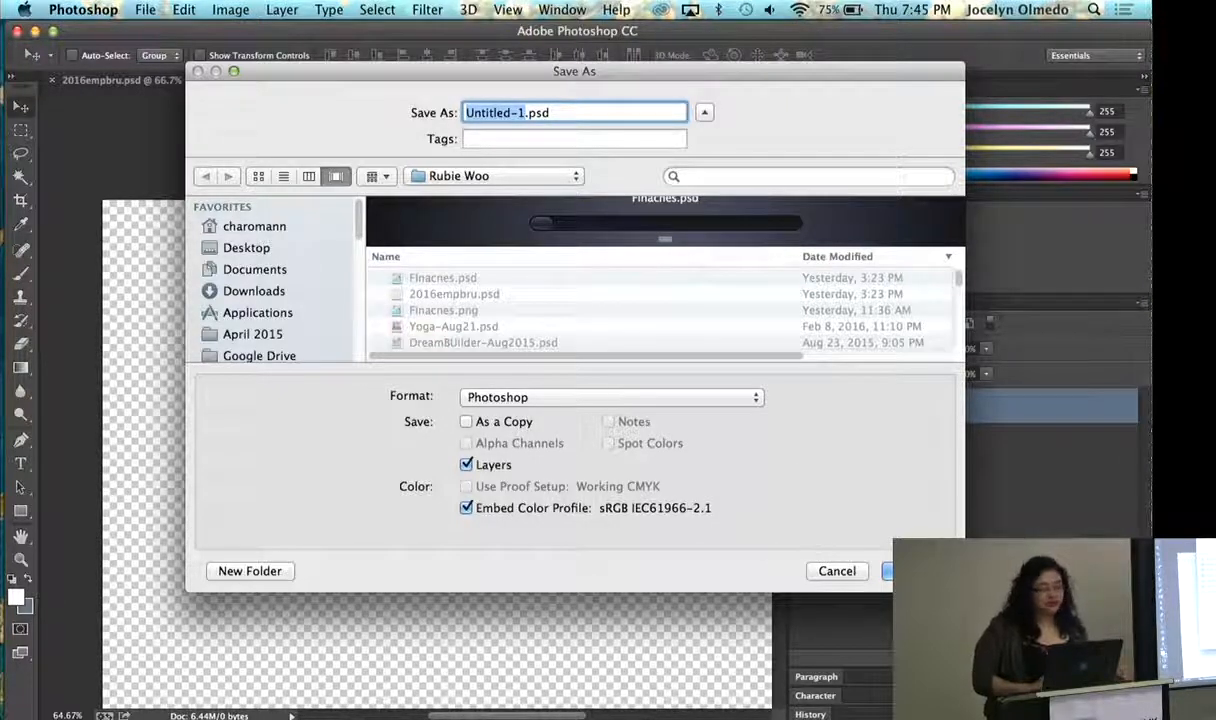
left_click(840, 570)
- Set the zoom of the blank Photoshop document to 44%
key("super+Tab")
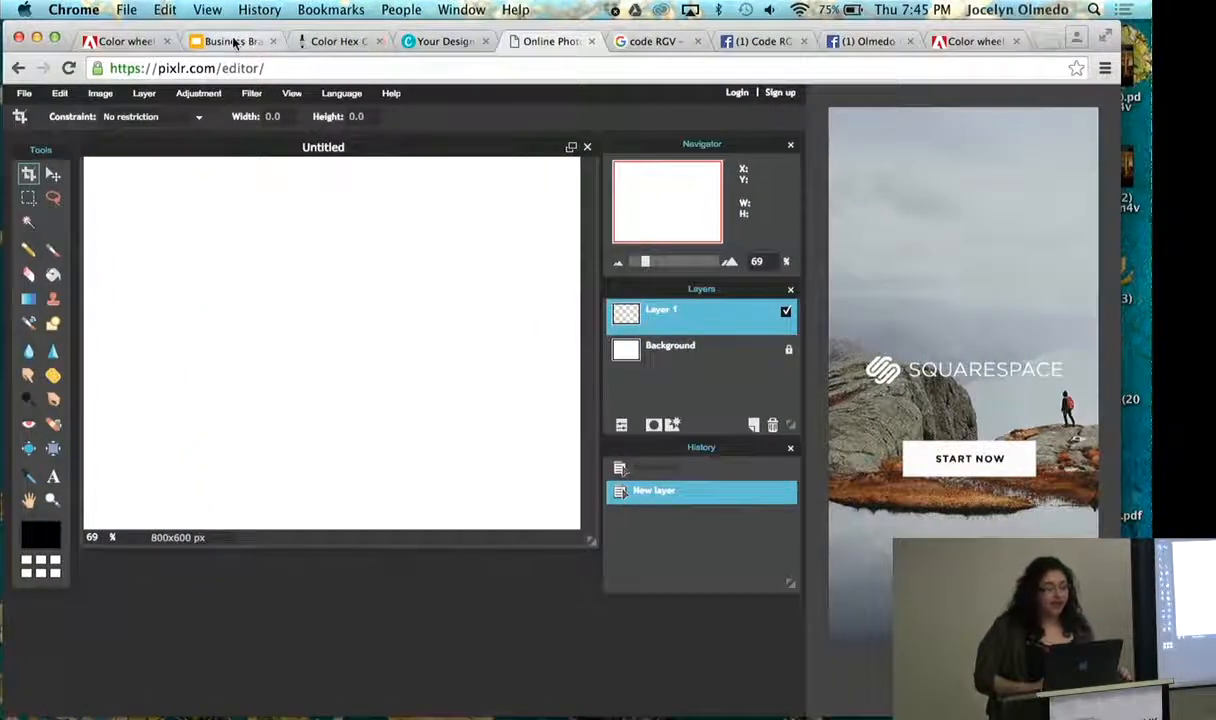
key("super+Tab")
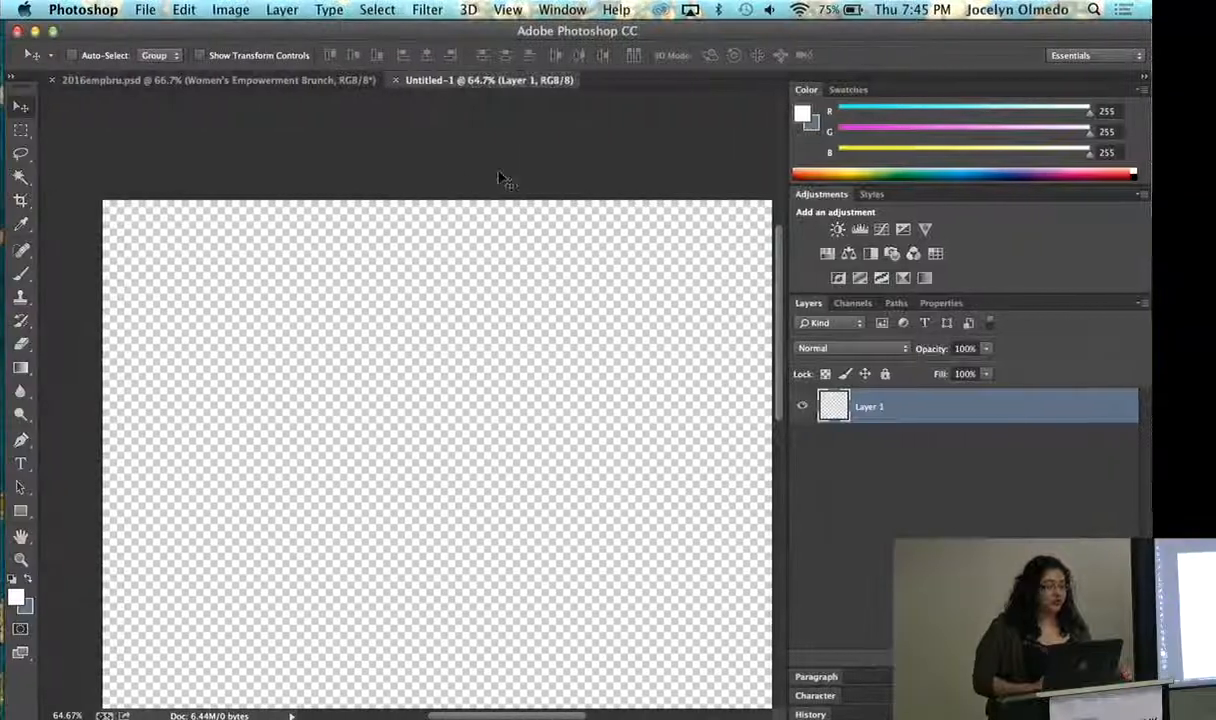
left_click(62, 714)
type("44")
key("Return")
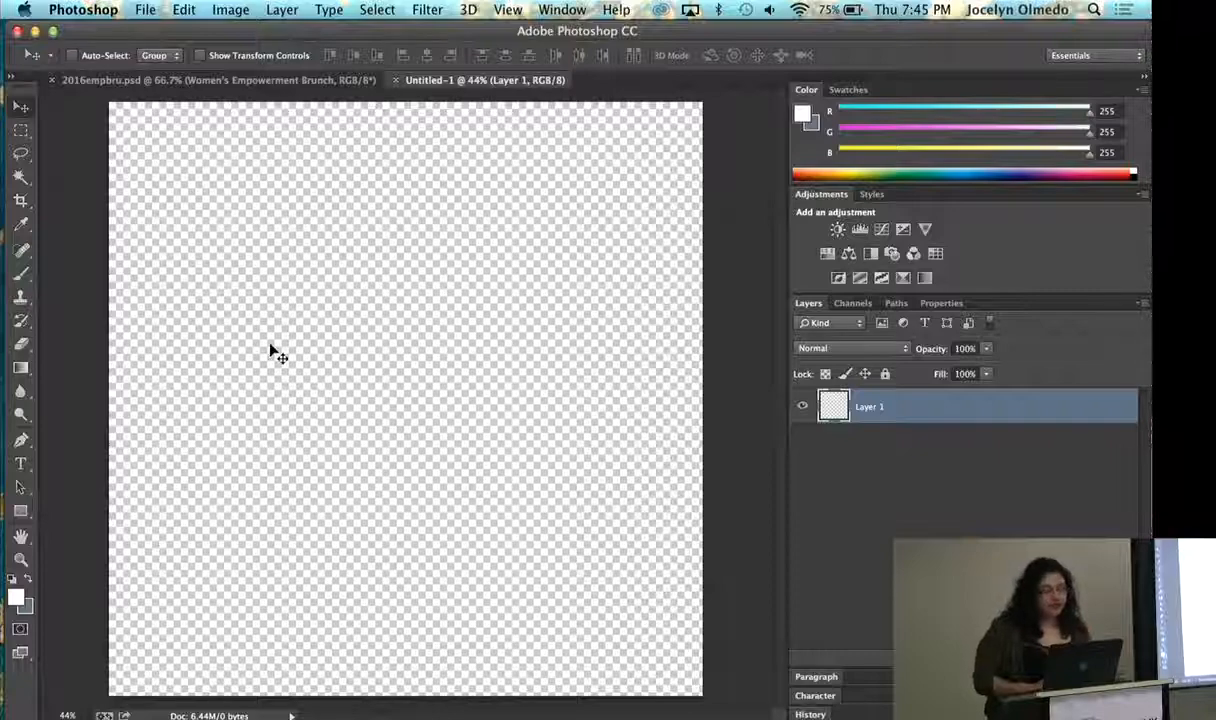
- Switch to Chrome, open a new Social Media design from Canva's start page and close it again
key("ctrl+Right")
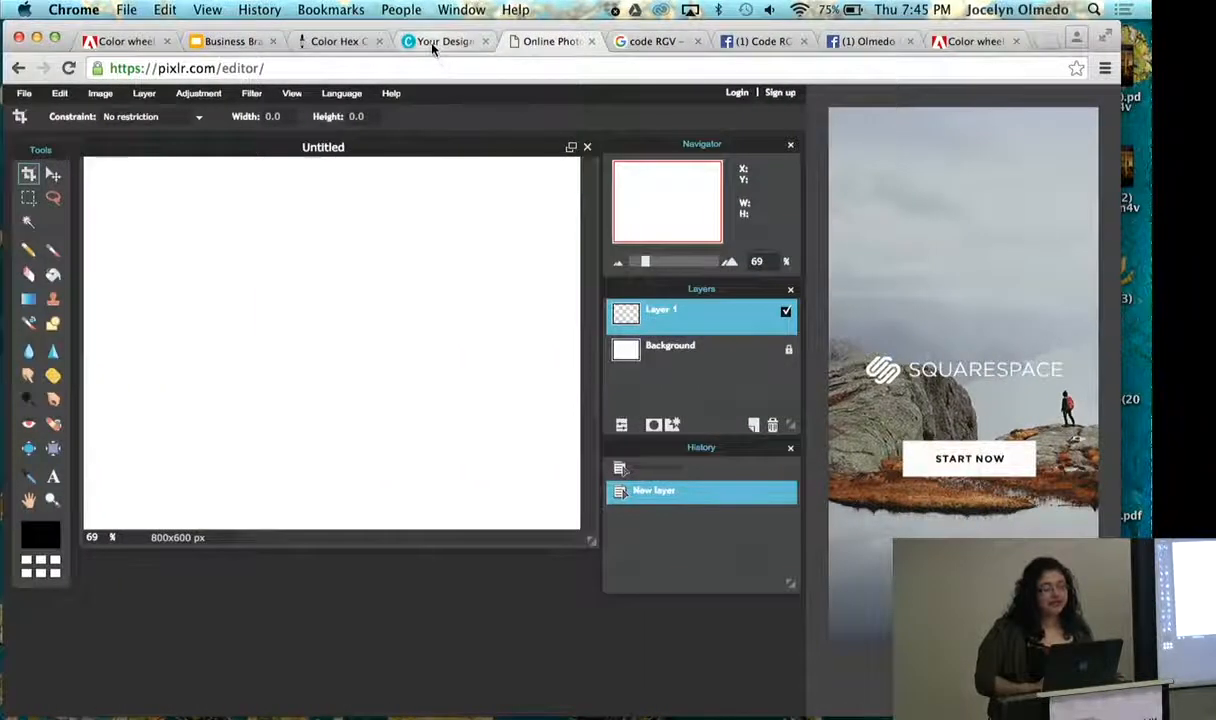
left_click(432, 45)
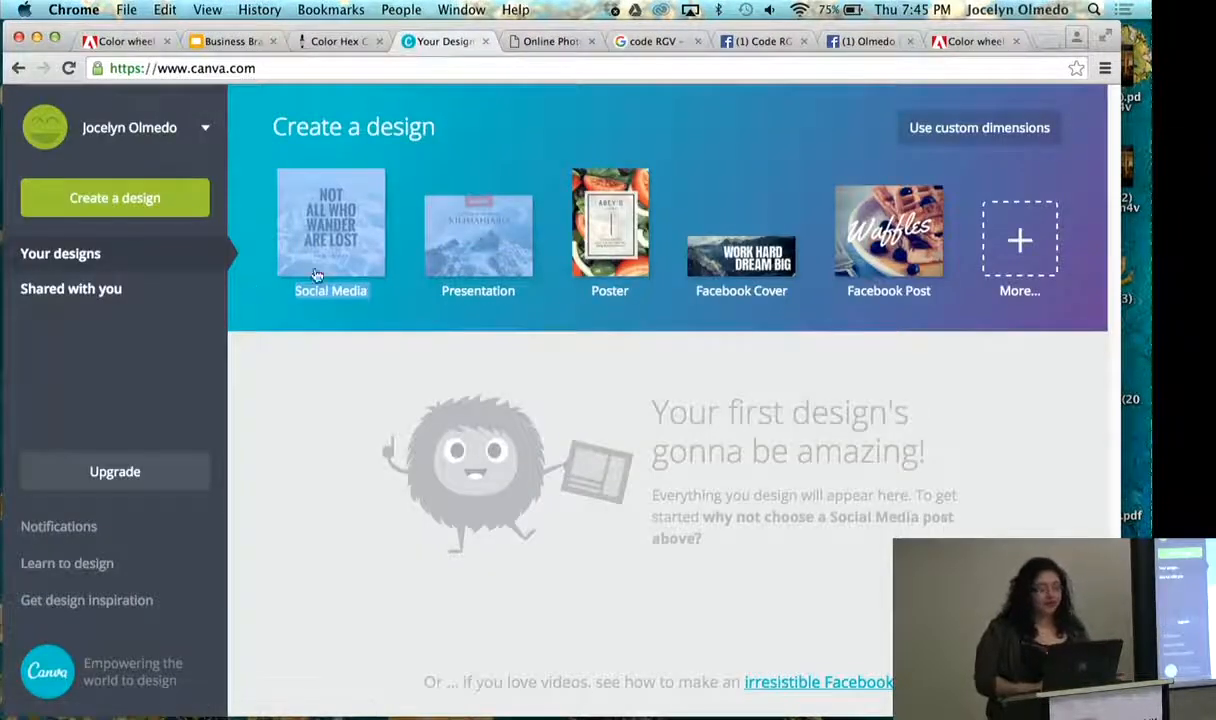
left_click(333, 243)
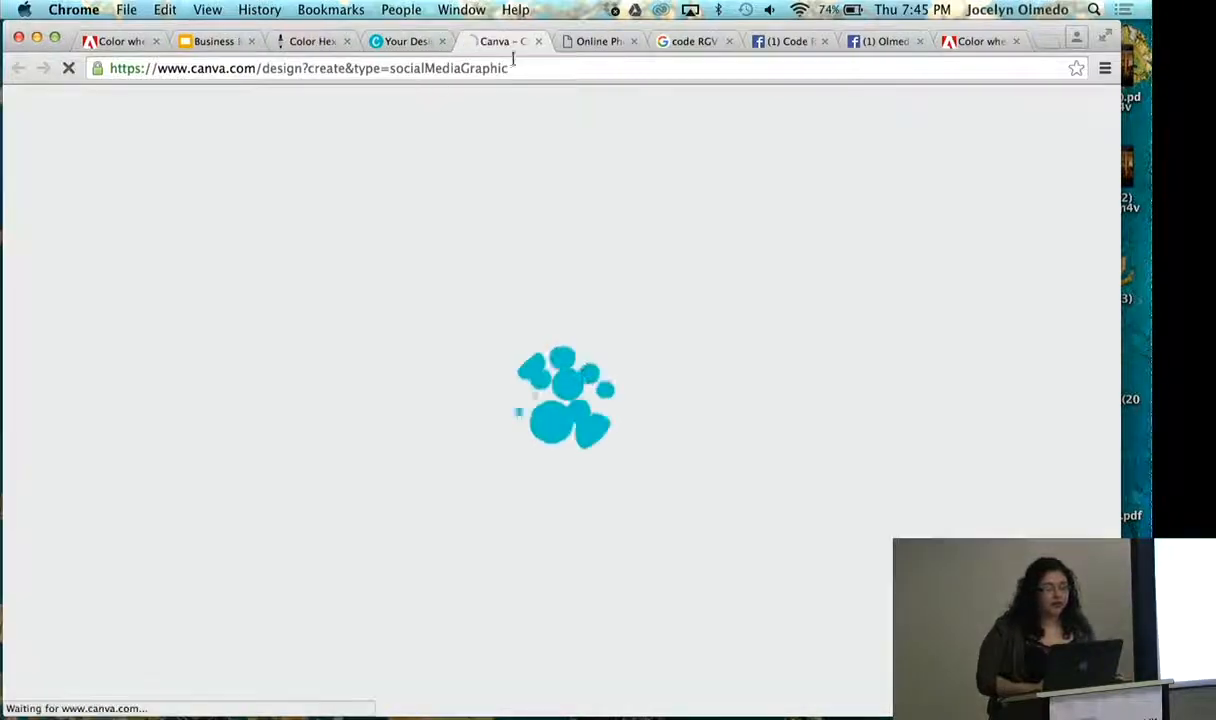
left_click(545, 41)
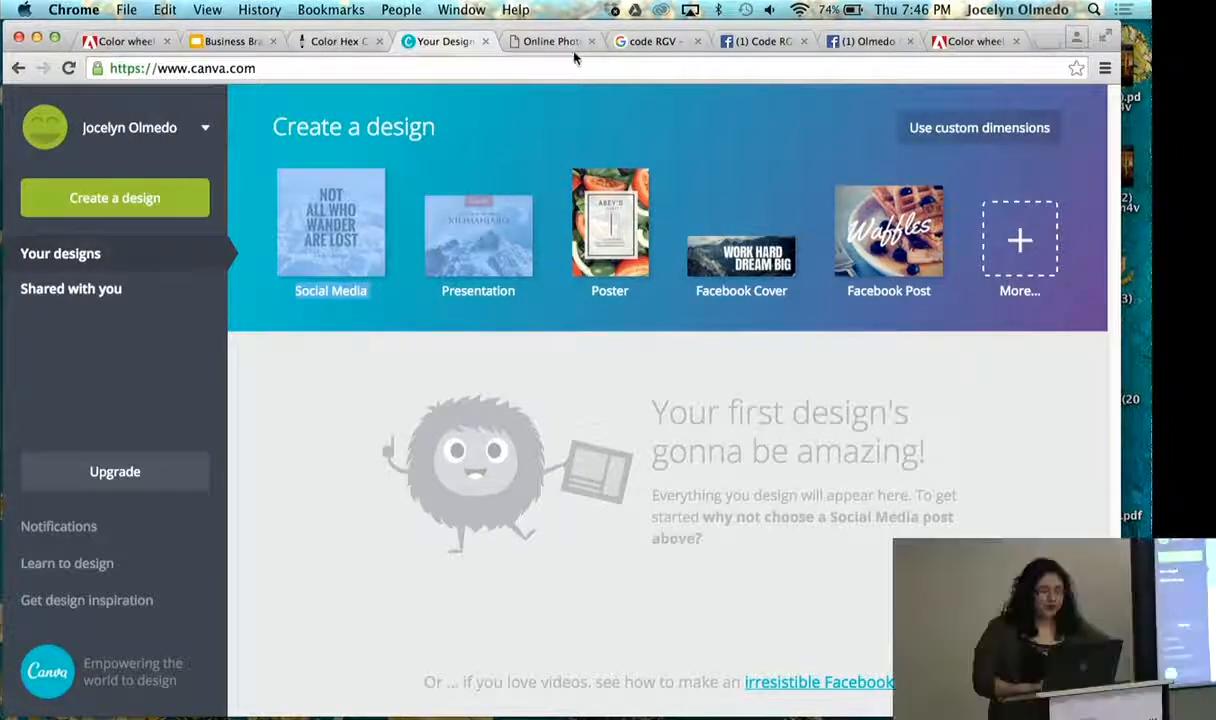
- Examine the cover photo and profile picture areas on the business's Facebook page
left_click(866, 45)
scroll(993, 407, "down", 1)
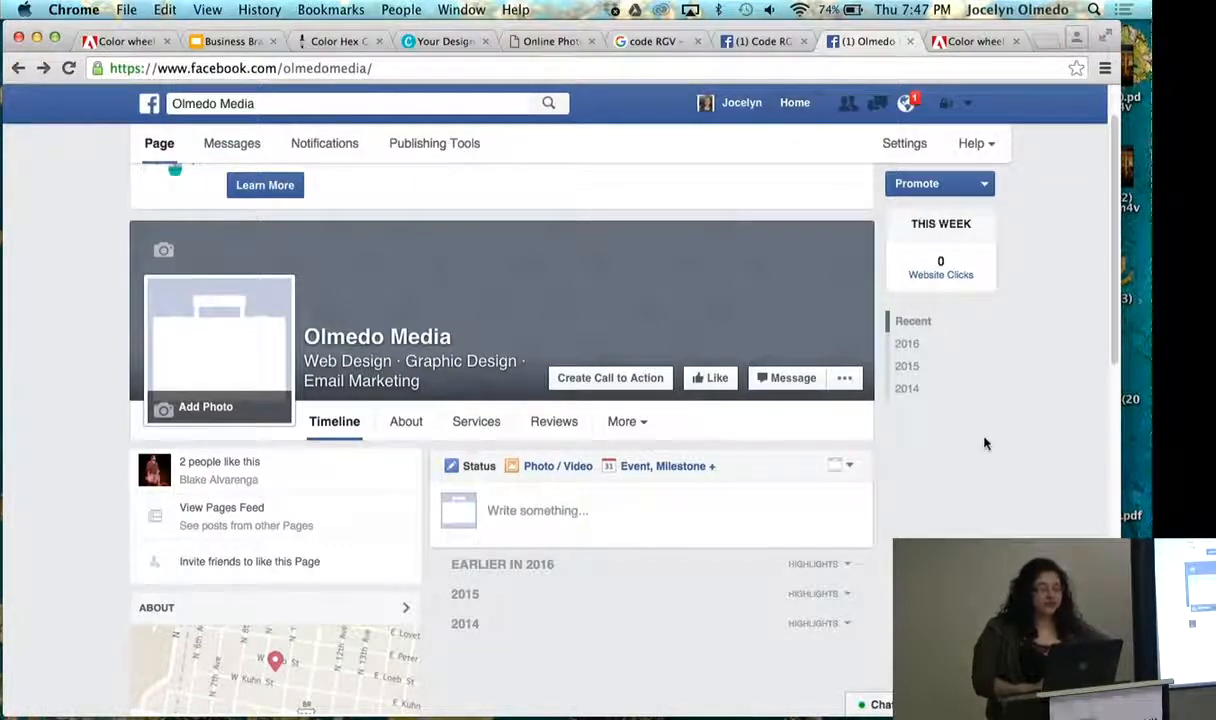
scroll(984, 444, "down", 1)
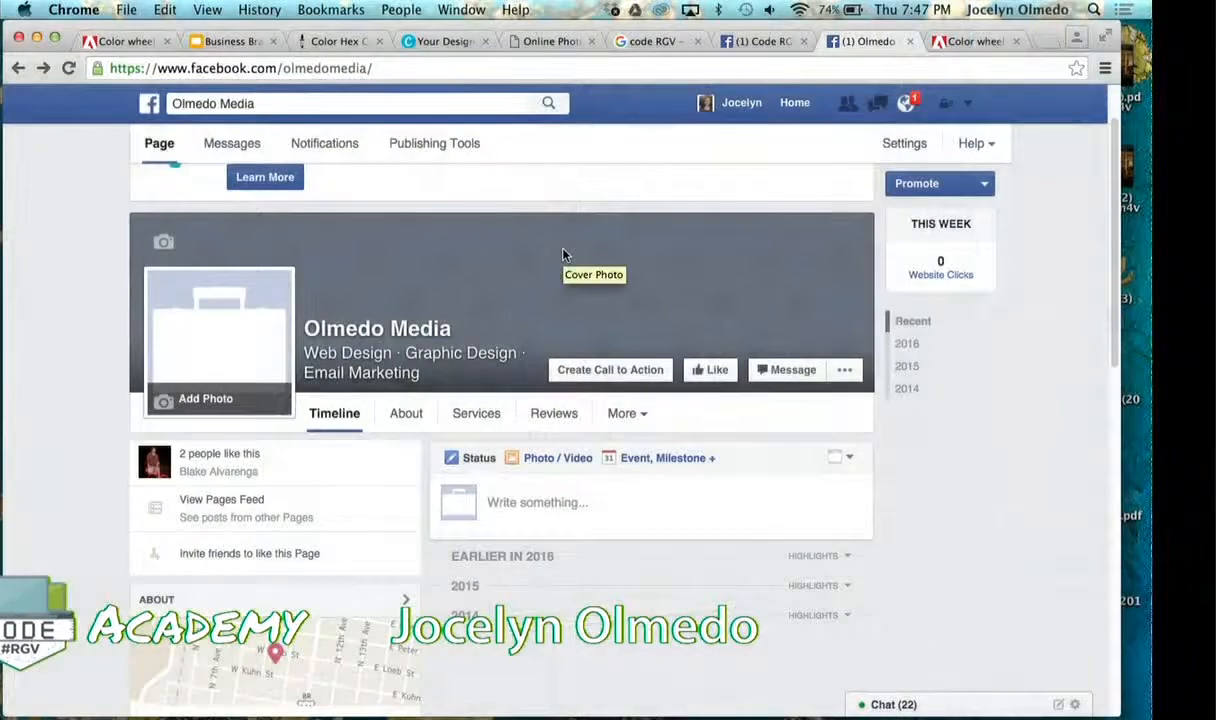
right_click(564, 255)
left_click(1019, 415)
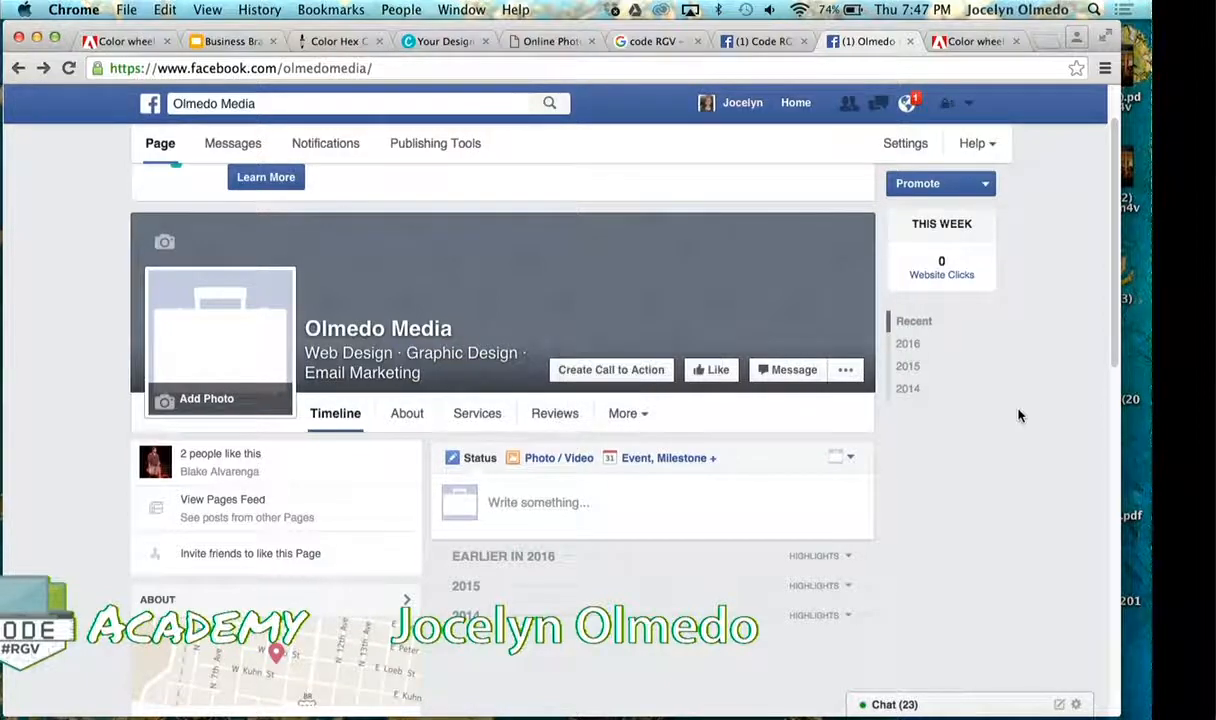
- Open the slide with the Facebook cover and profile pixel dimensions in the Business Branding 101 presentation
left_click(230, 42)
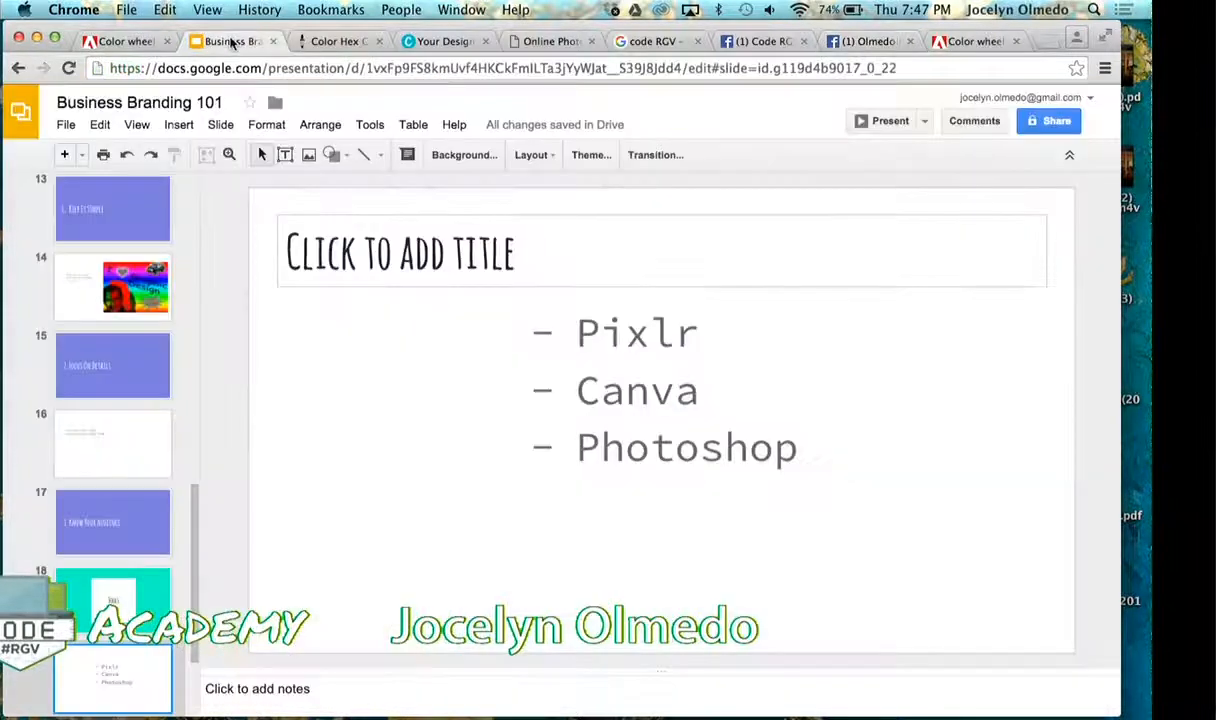
scroll(105, 483, "down", 3)
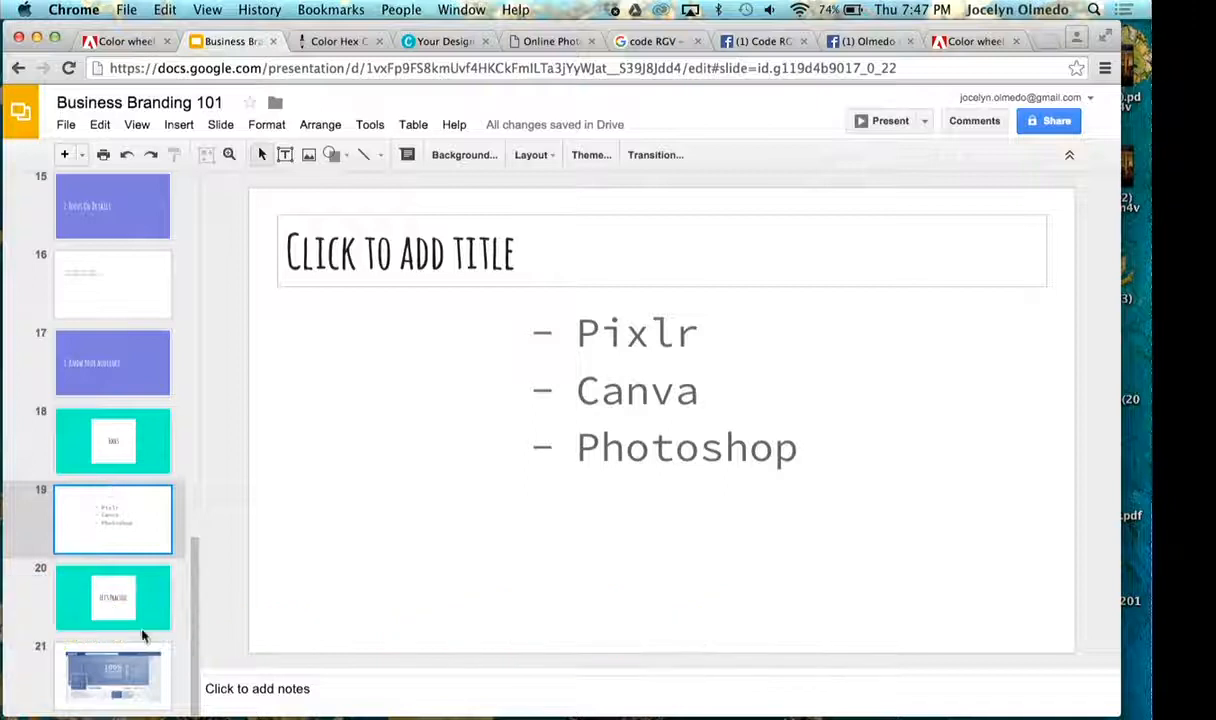
left_click(121, 603)
left_click(138, 683)
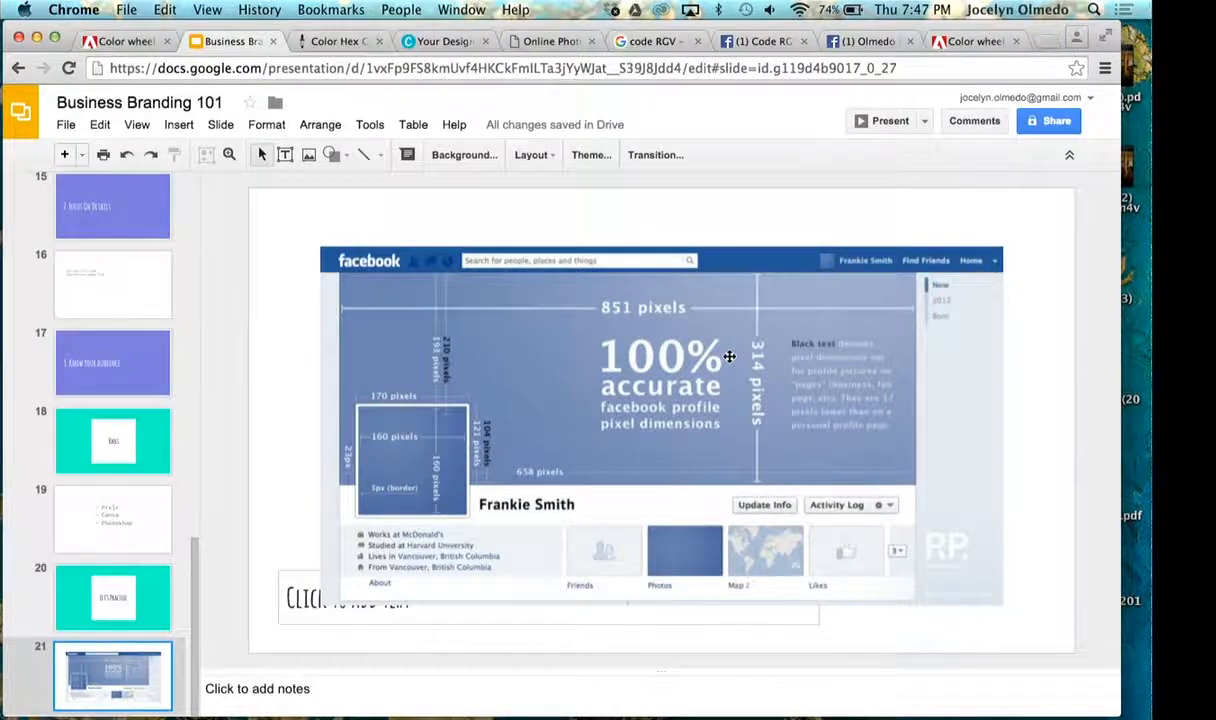
- Switch to Photoshop and start a new document named CodeRGV Banner
key("super+Tab")
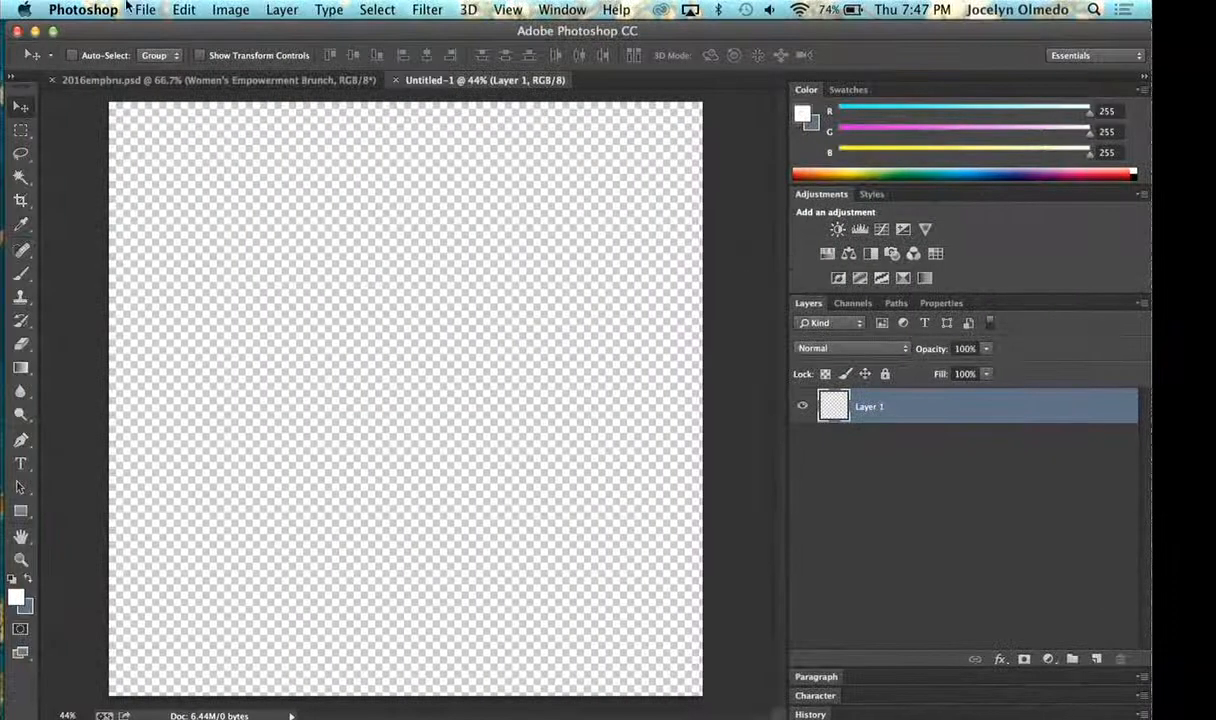
left_click(146, 9)
left_click(148, 31)
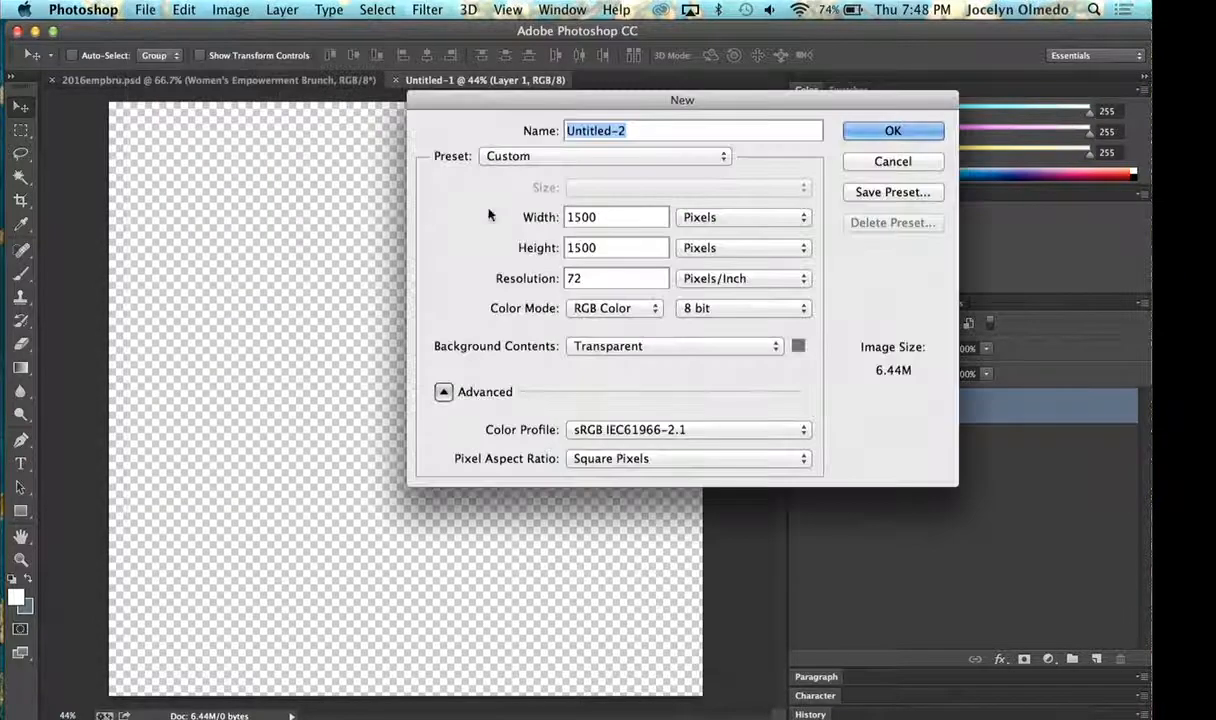
left_click_drag(645, 95, 420, 83)
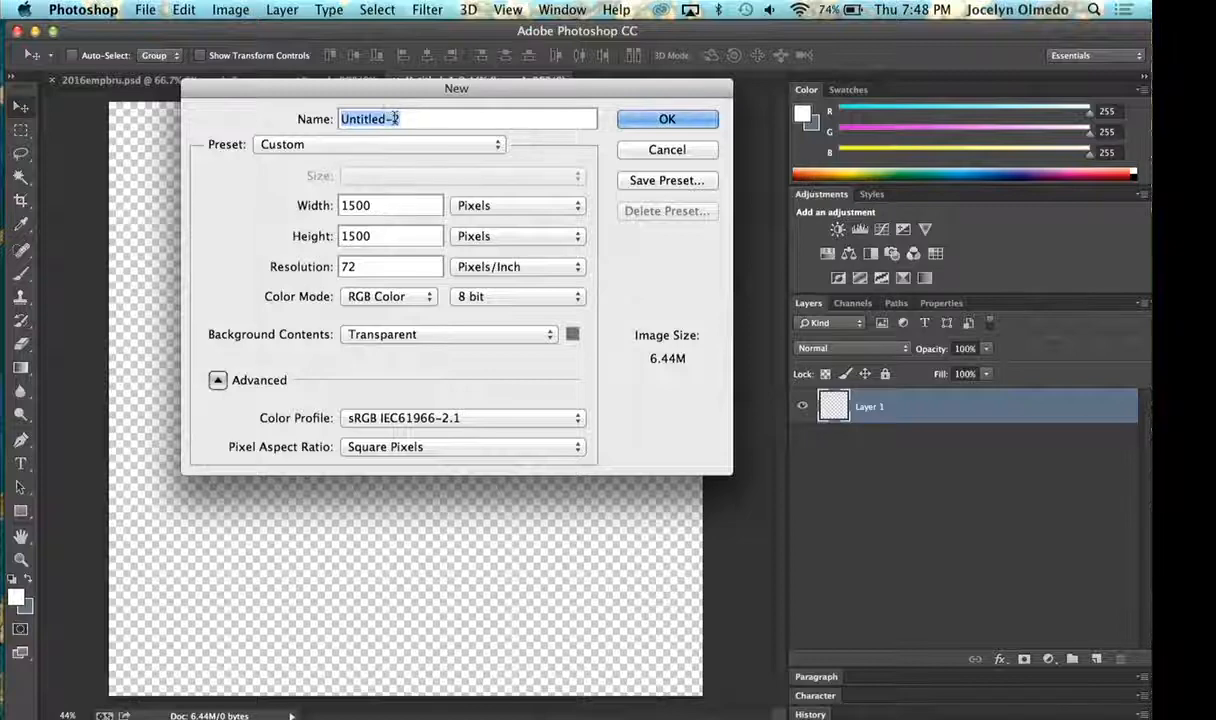
type("CodeRC")
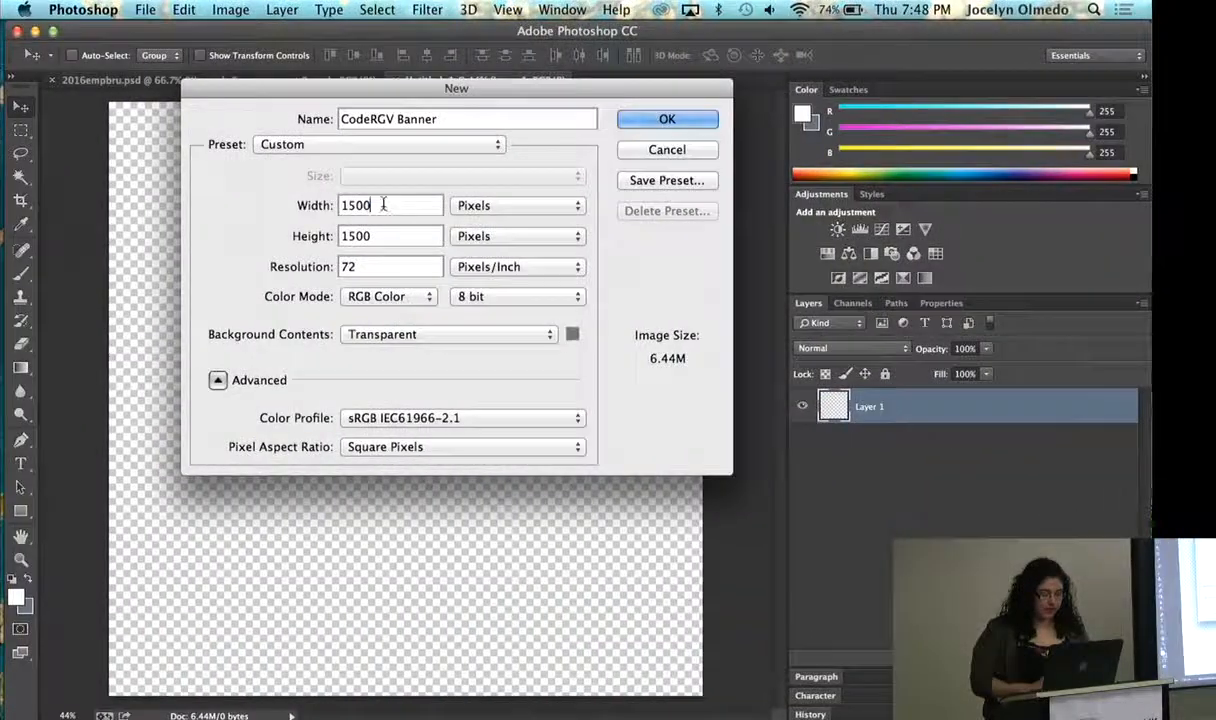
- Set the new document's height to 315 pixels and width to 815 pixels, consulting the dimensions slide
double_click(380, 204)
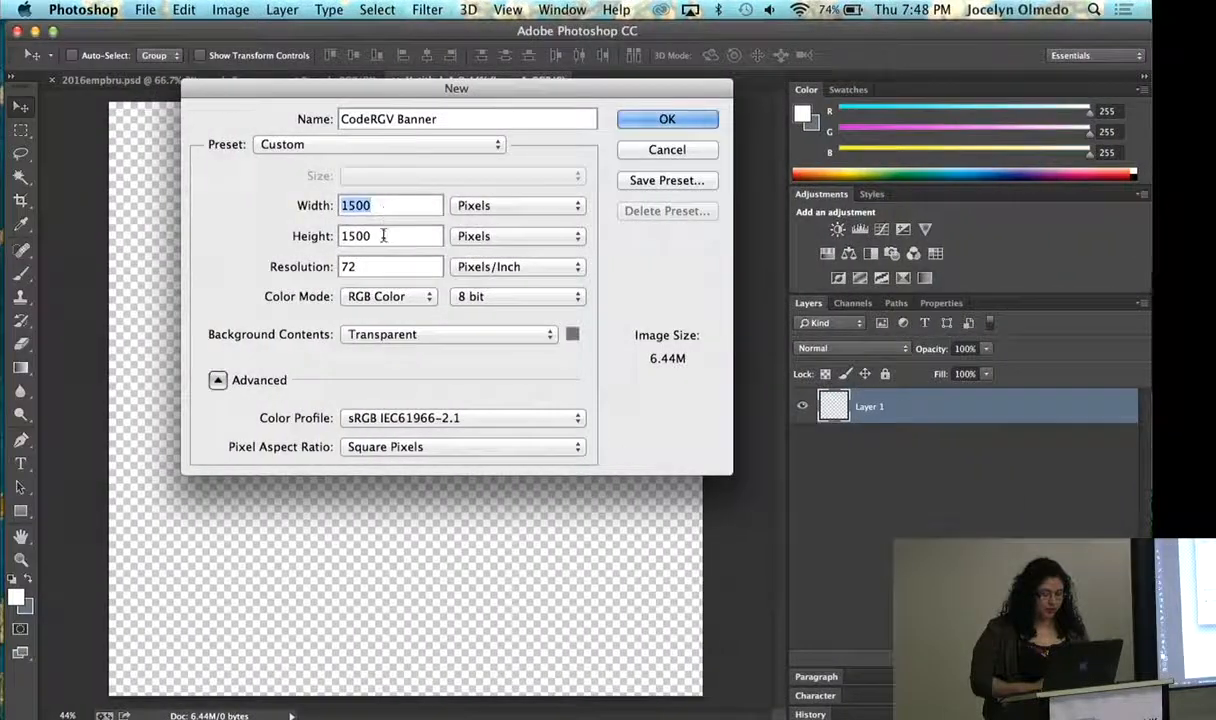
double_click(383, 235)
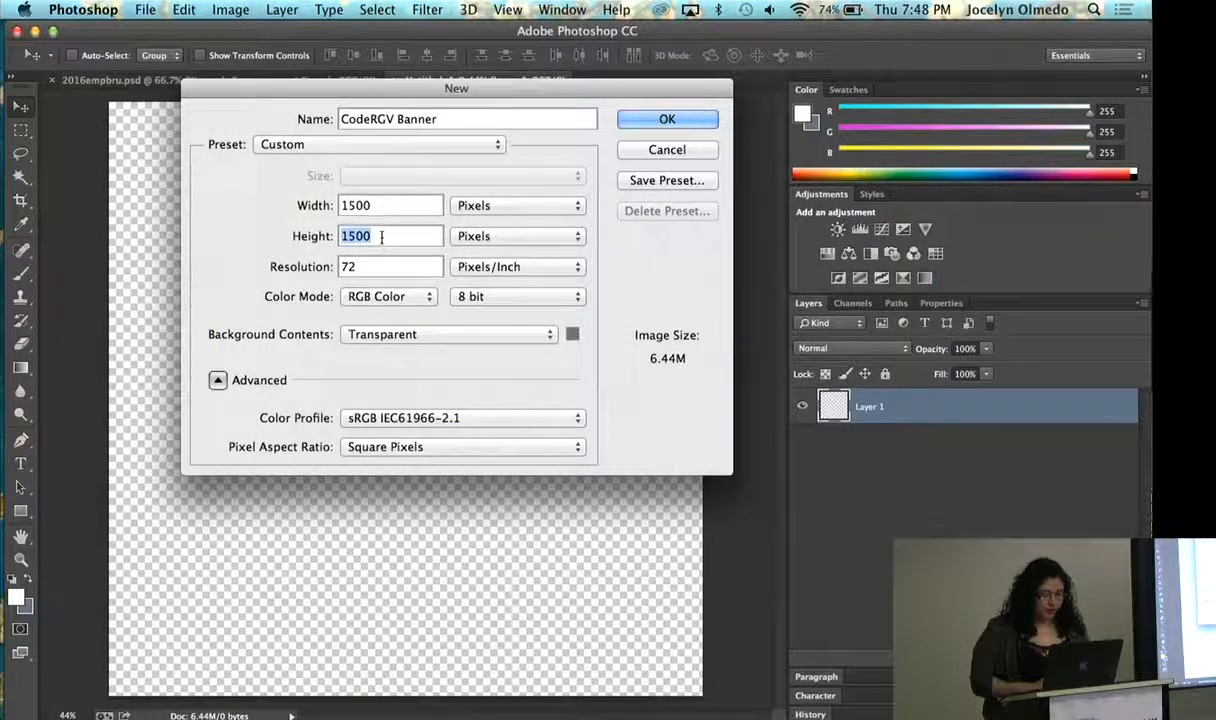
type("315")
double_click(376, 206)
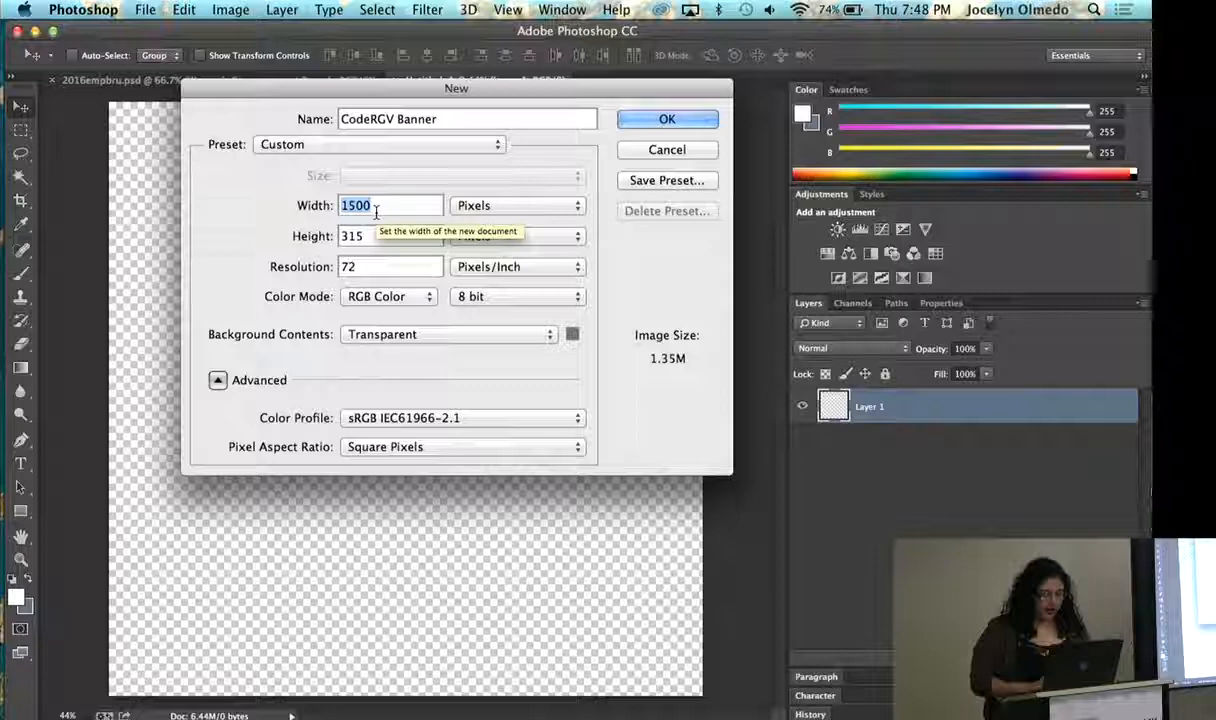
type("815")
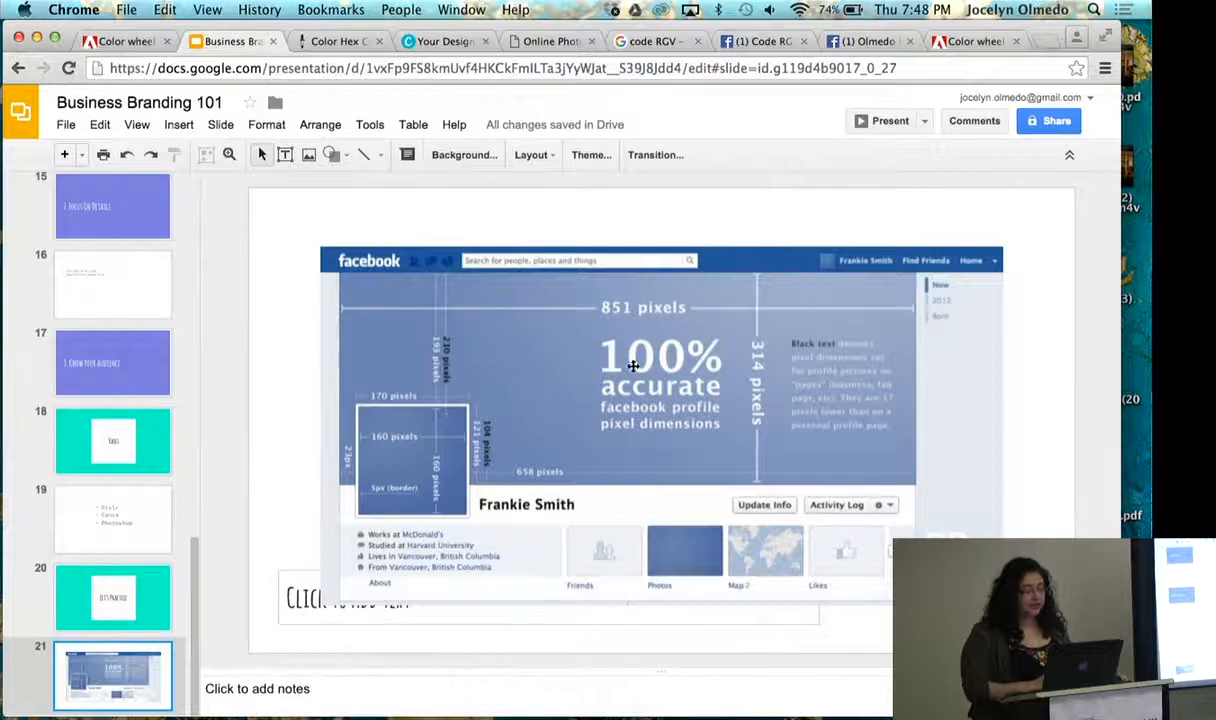
key("ctrl+Left")
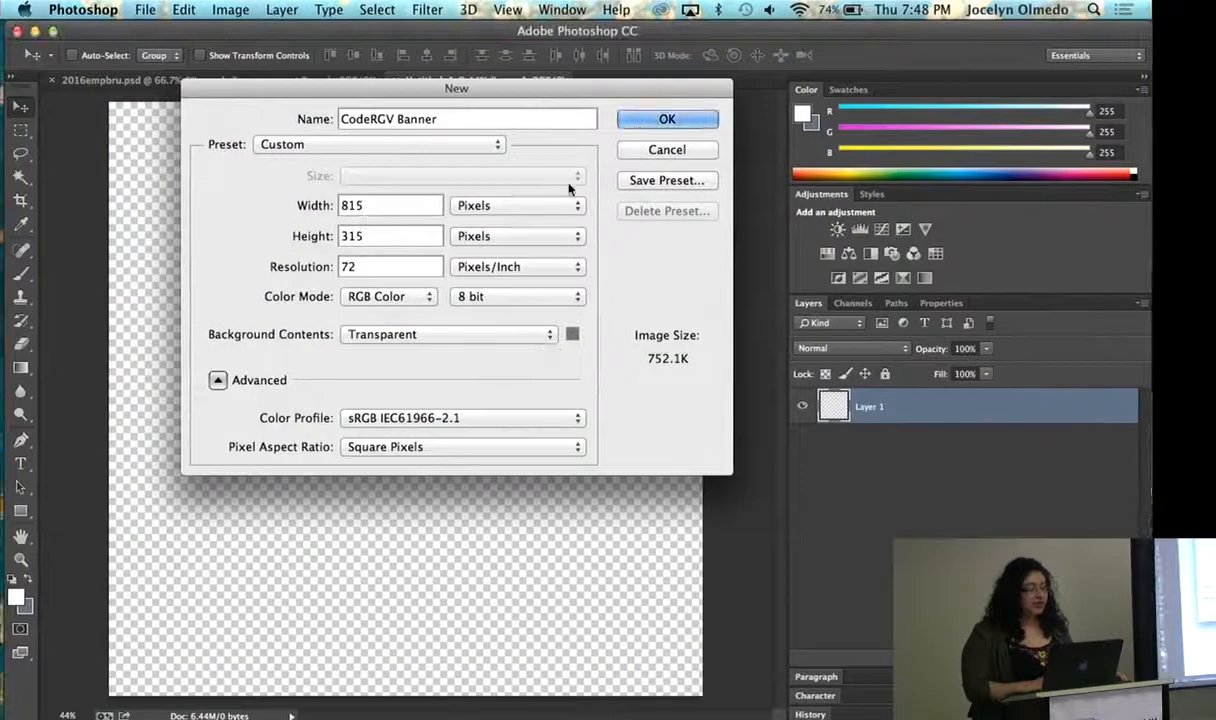
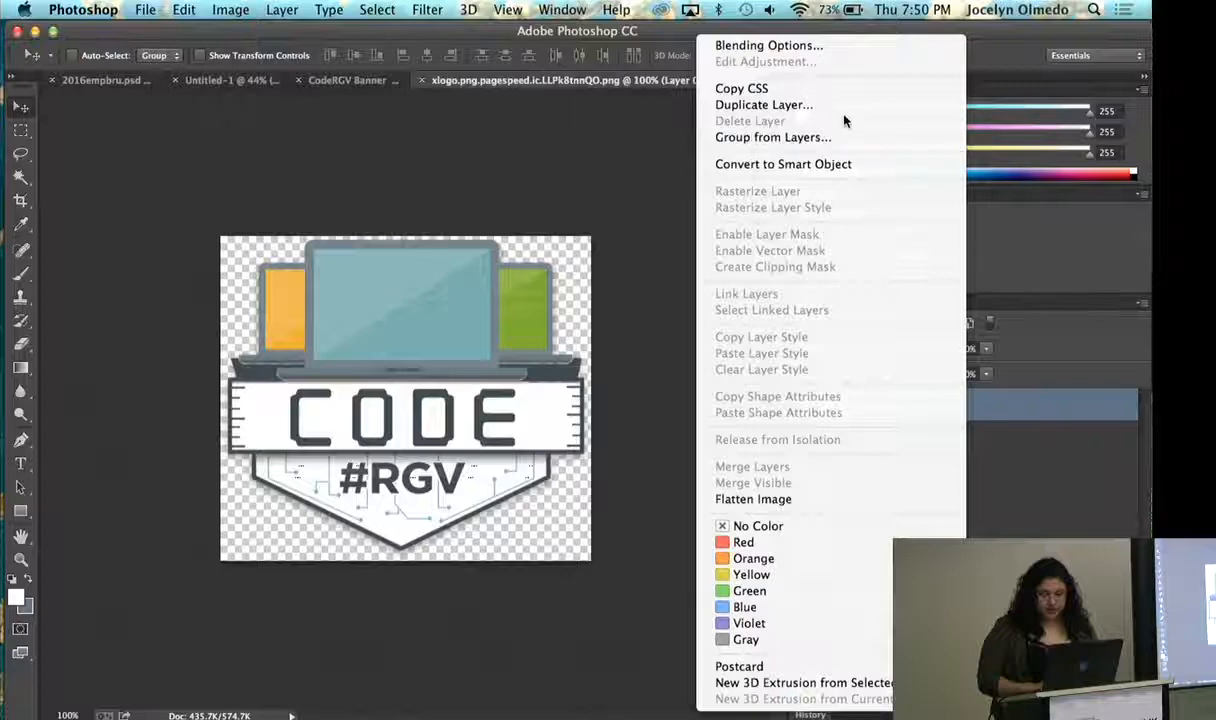
- Duplicate the CodeRGV logo layer into the CodeRGV Banner document and bring that document into view
left_click(826, 107)
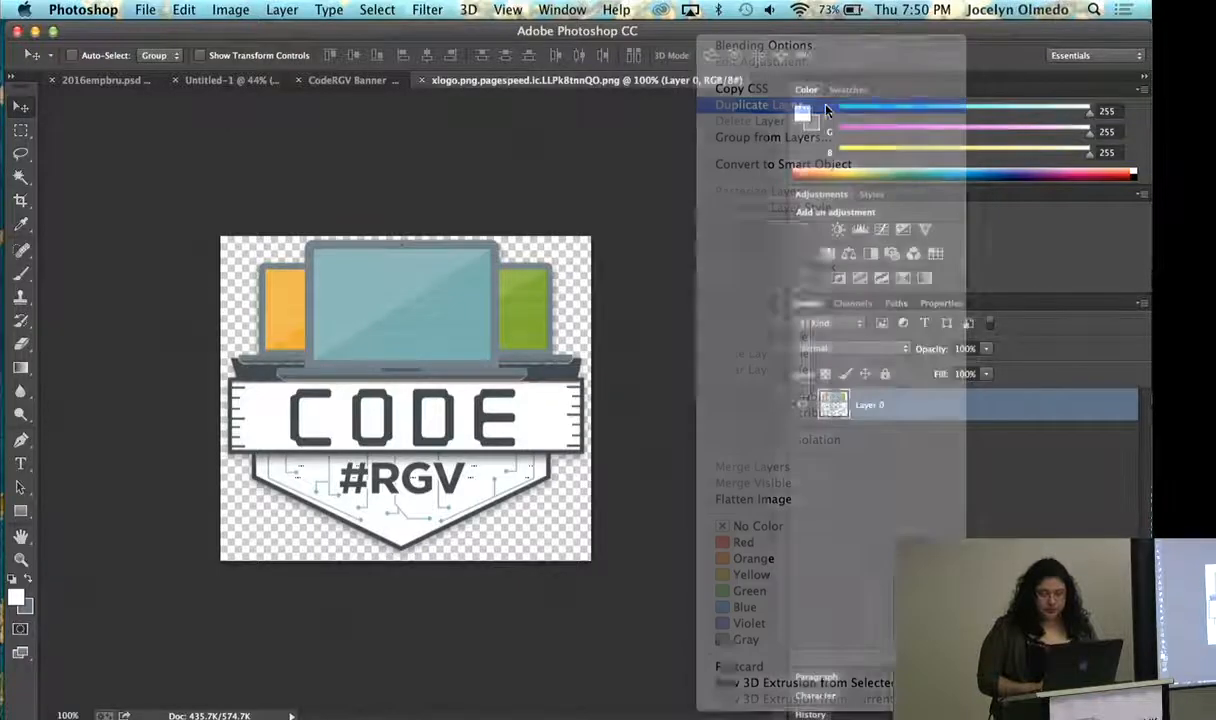
left_click(545, 337)
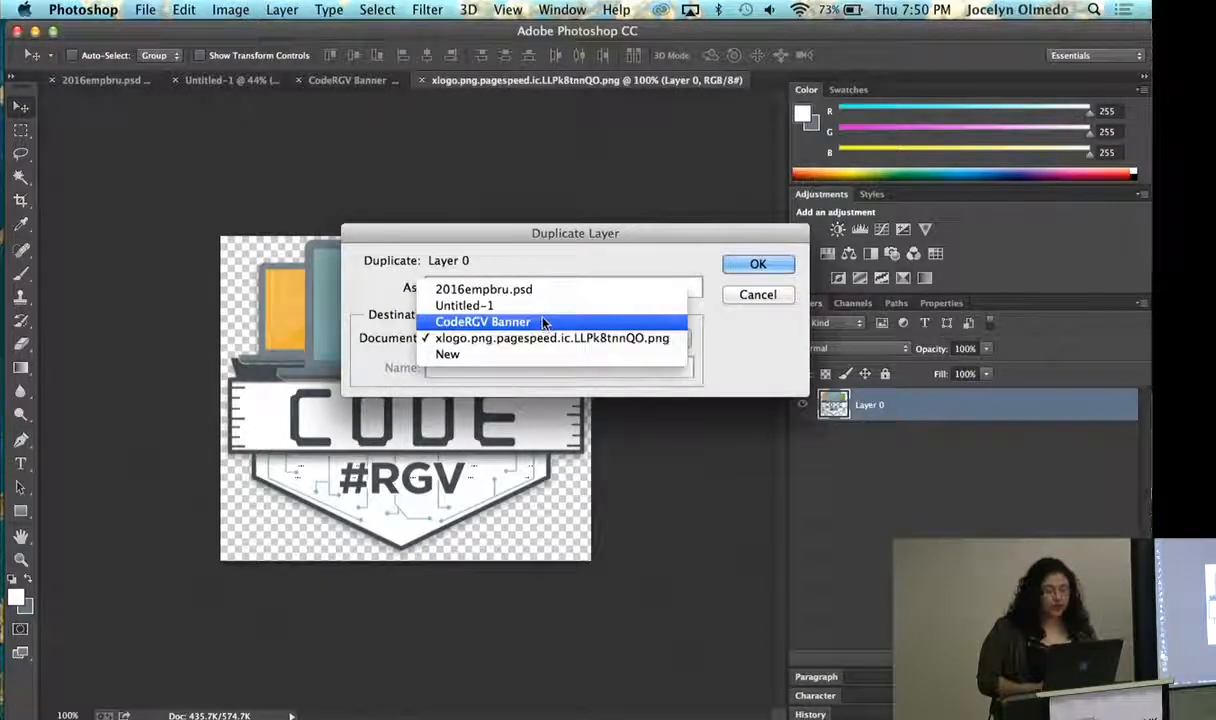
left_click(543, 322)
left_click(758, 266)
left_click(380, 79)
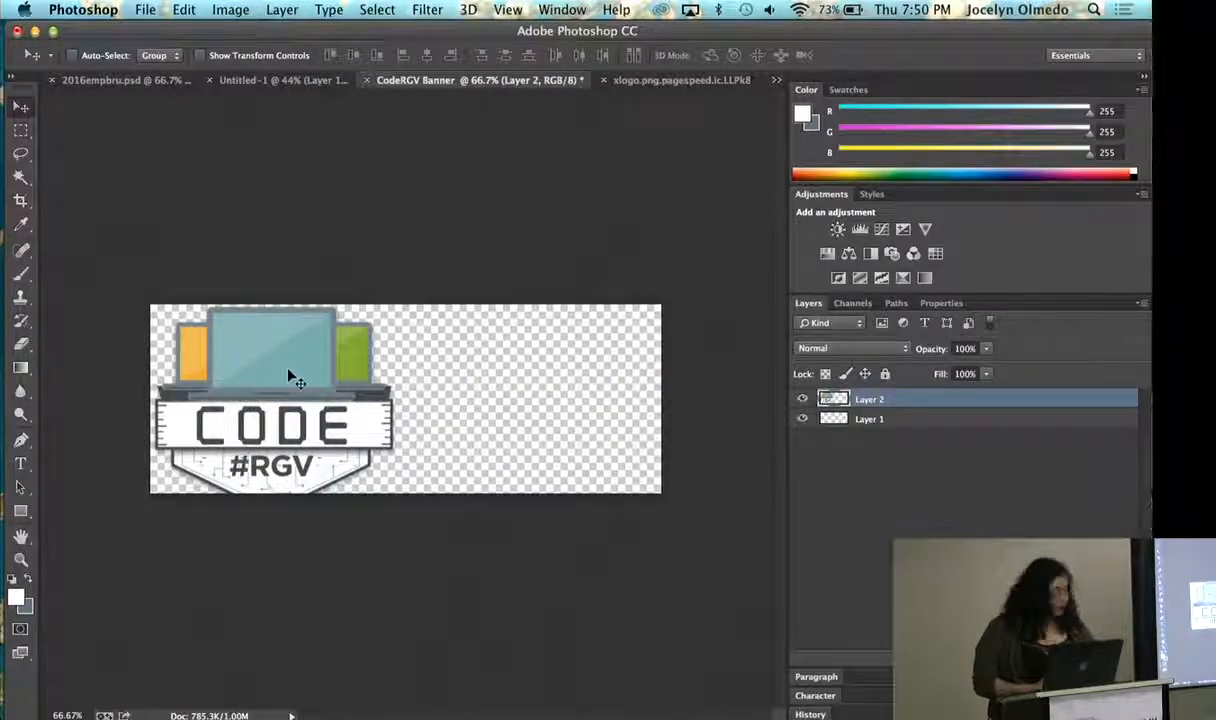
left_click(216, 9)
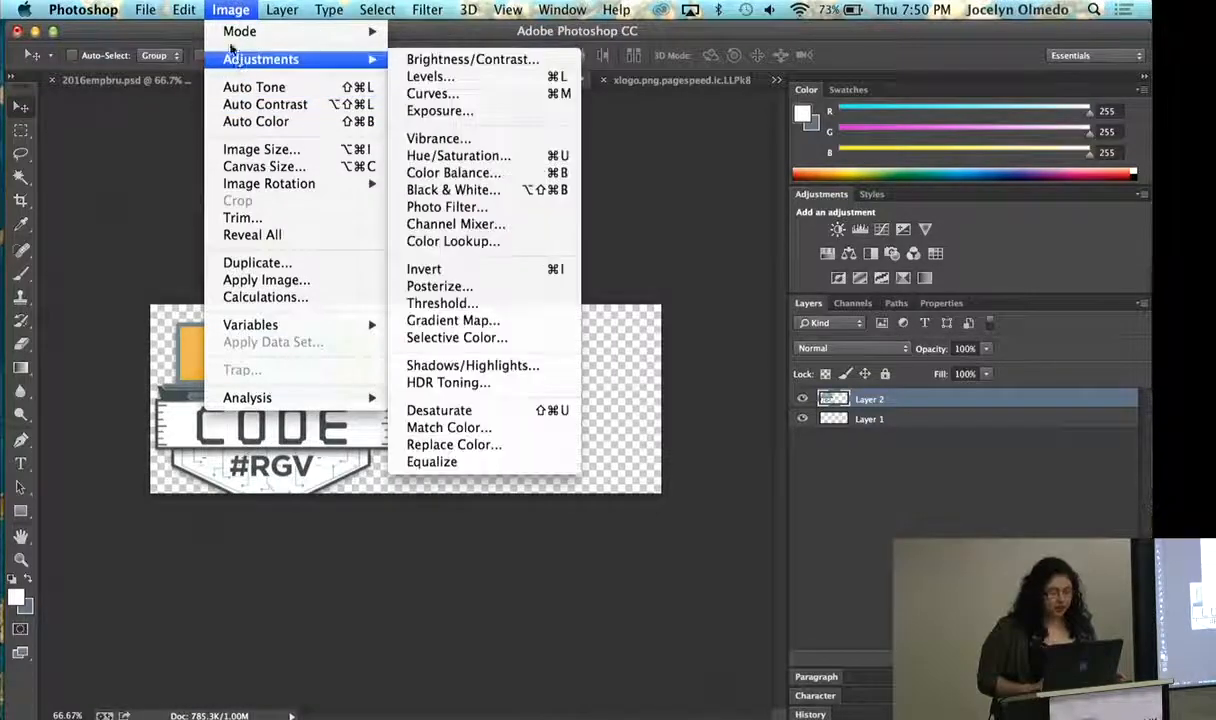
mouse_move(193, 10)
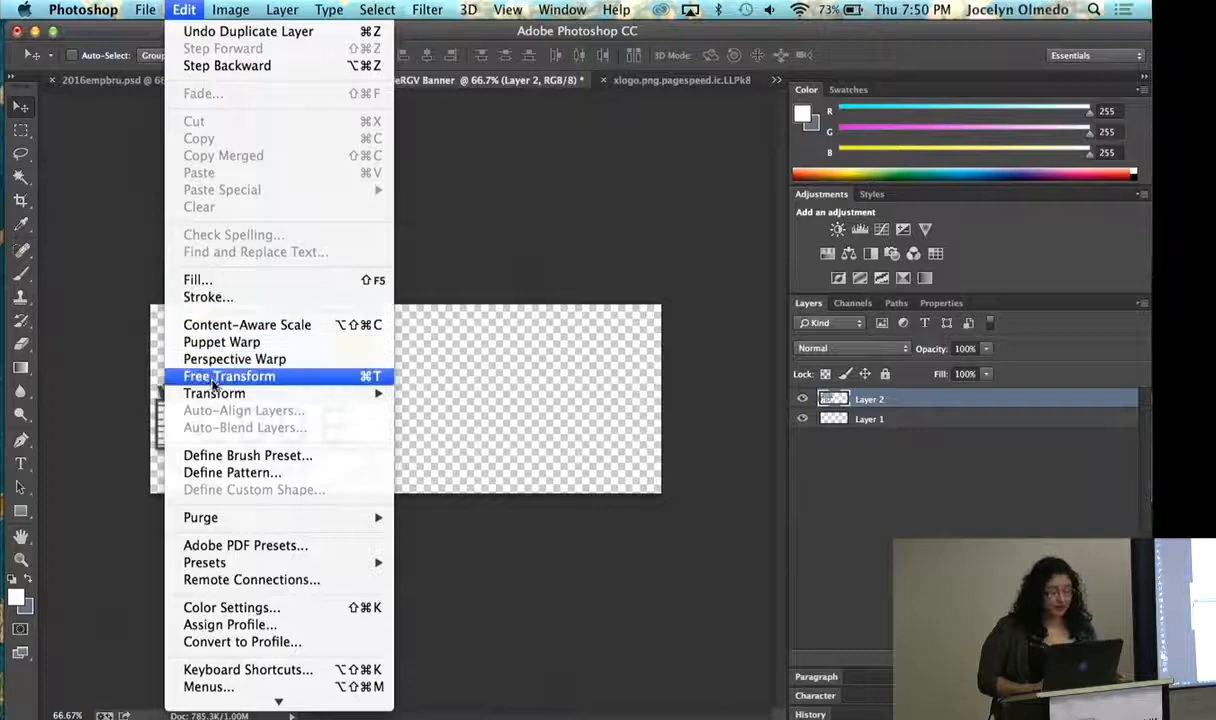
mouse_move(214, 393)
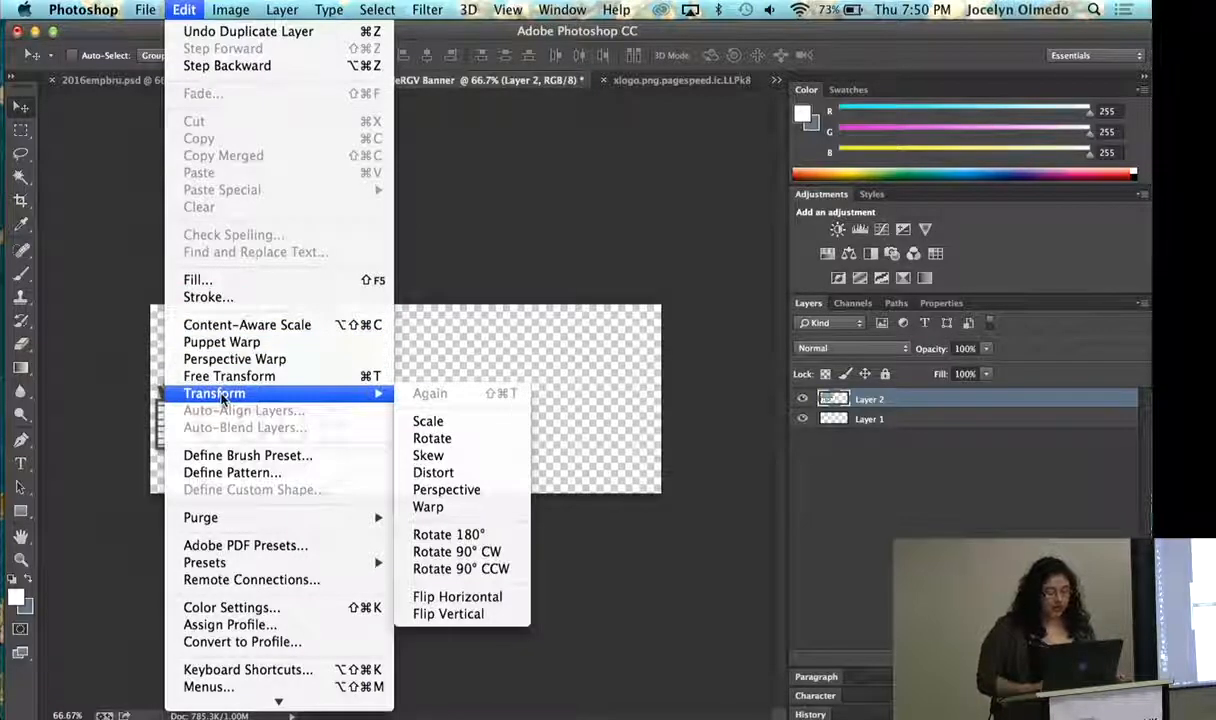
left_click(532, 345)
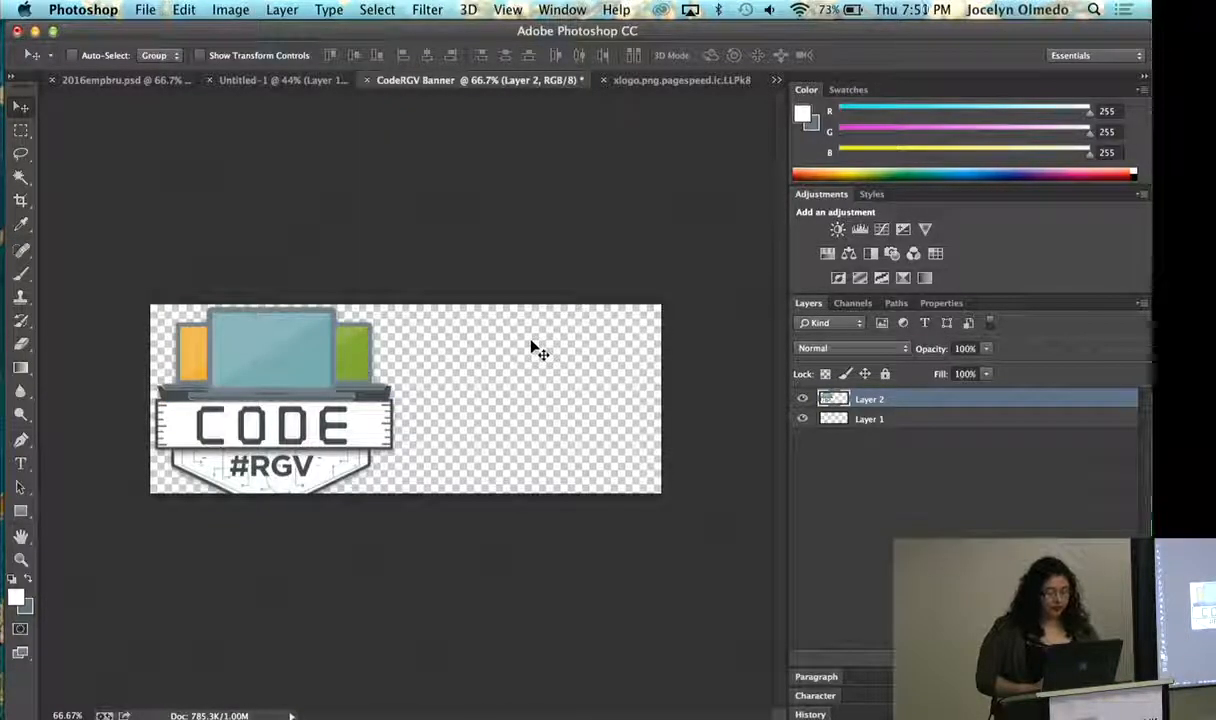
key("super+t")
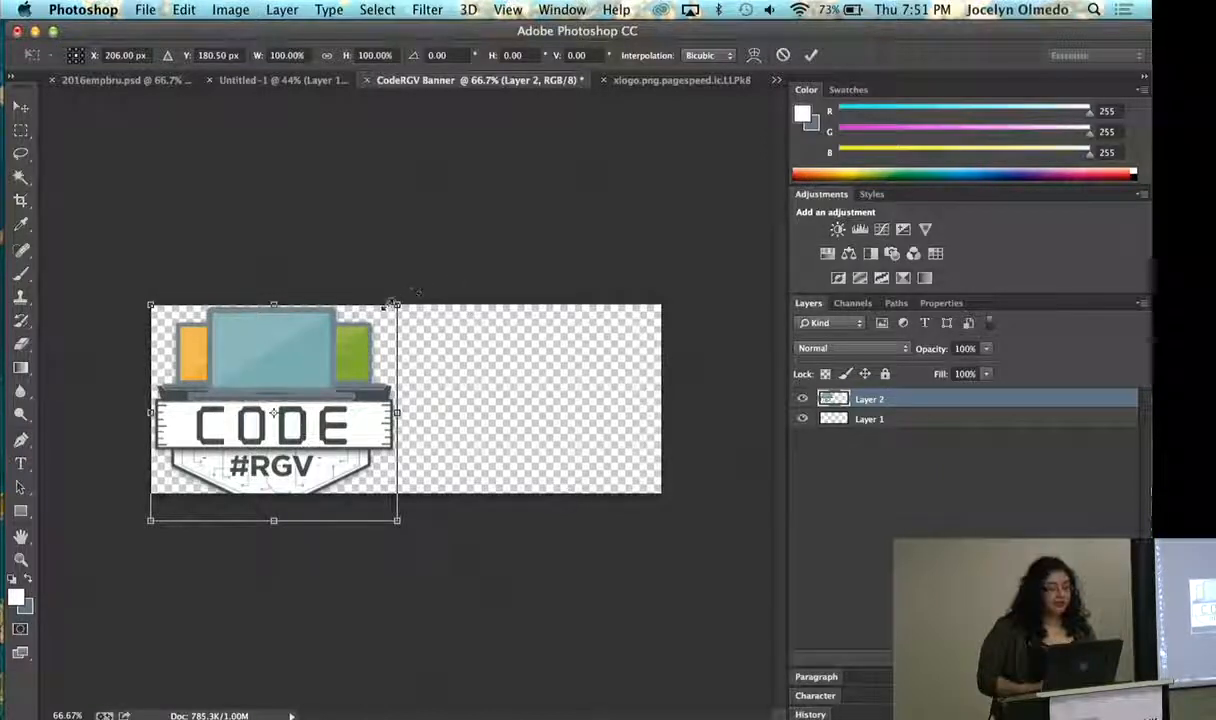
left_click_drag(396, 302, 308, 358)
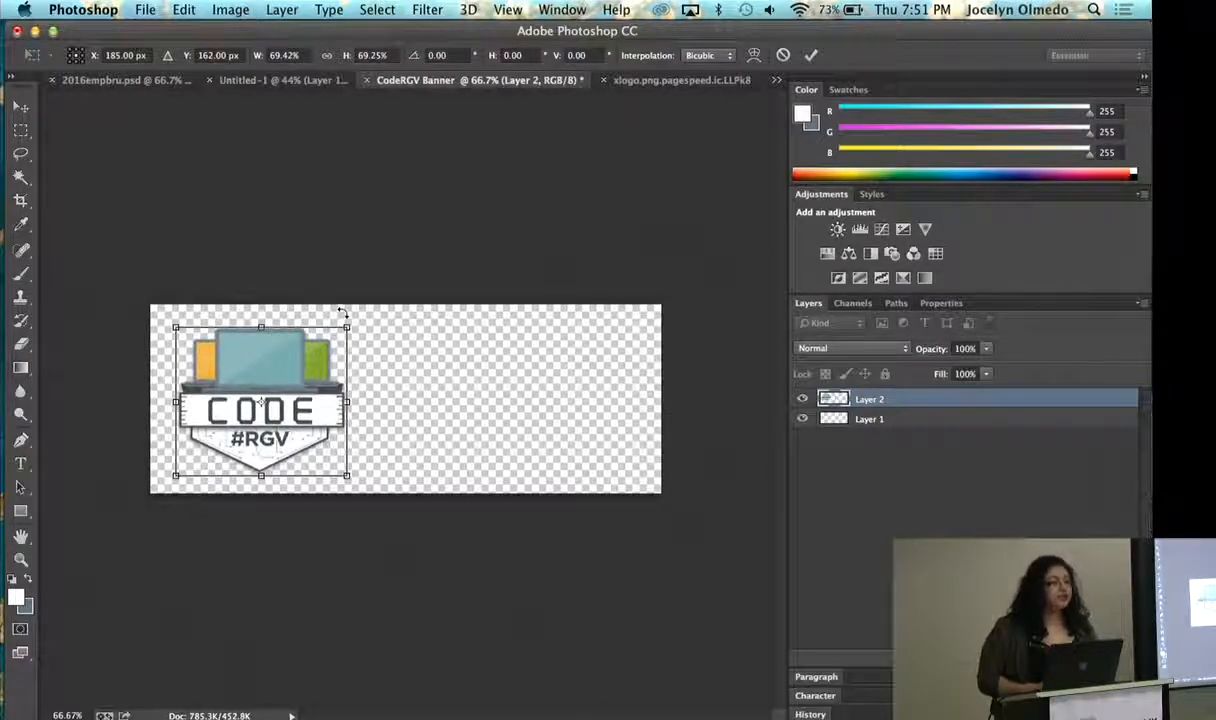
left_click_drag(345, 325, 300, 290)
left_click(20, 110)
left_click(496, 274)
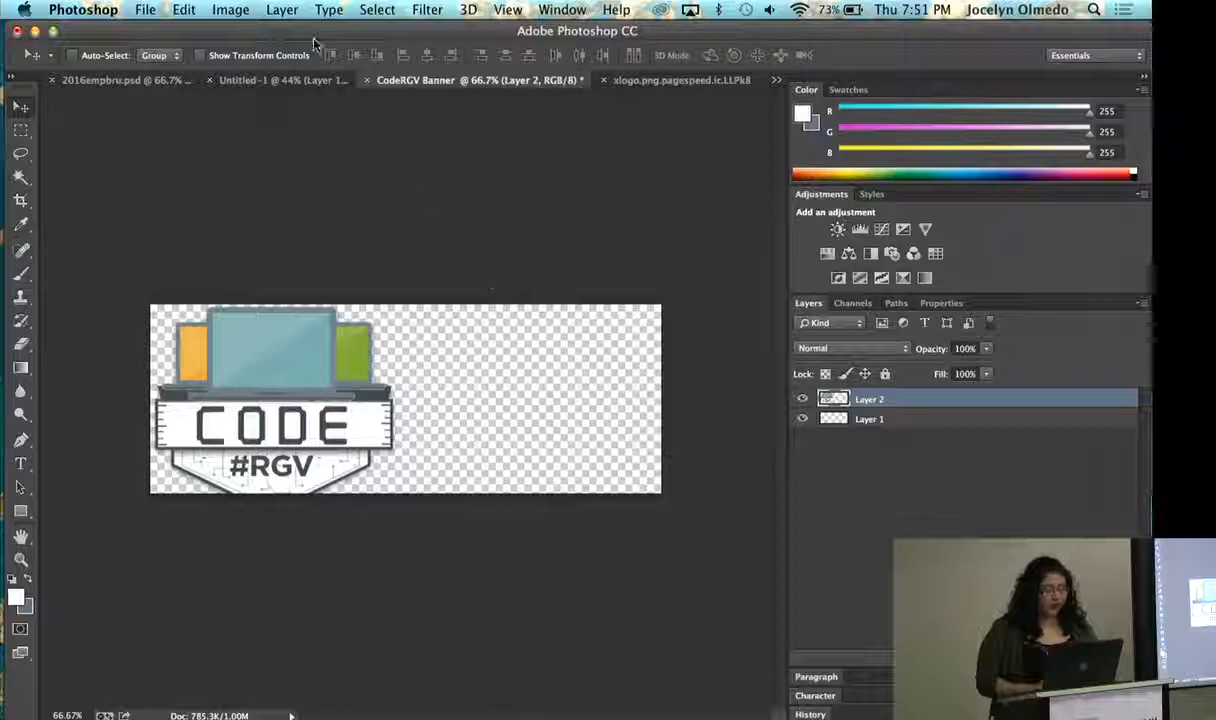
- Free-transform the logo to about 58% of its size and place it near the banner's right end
left_click(184, 9)
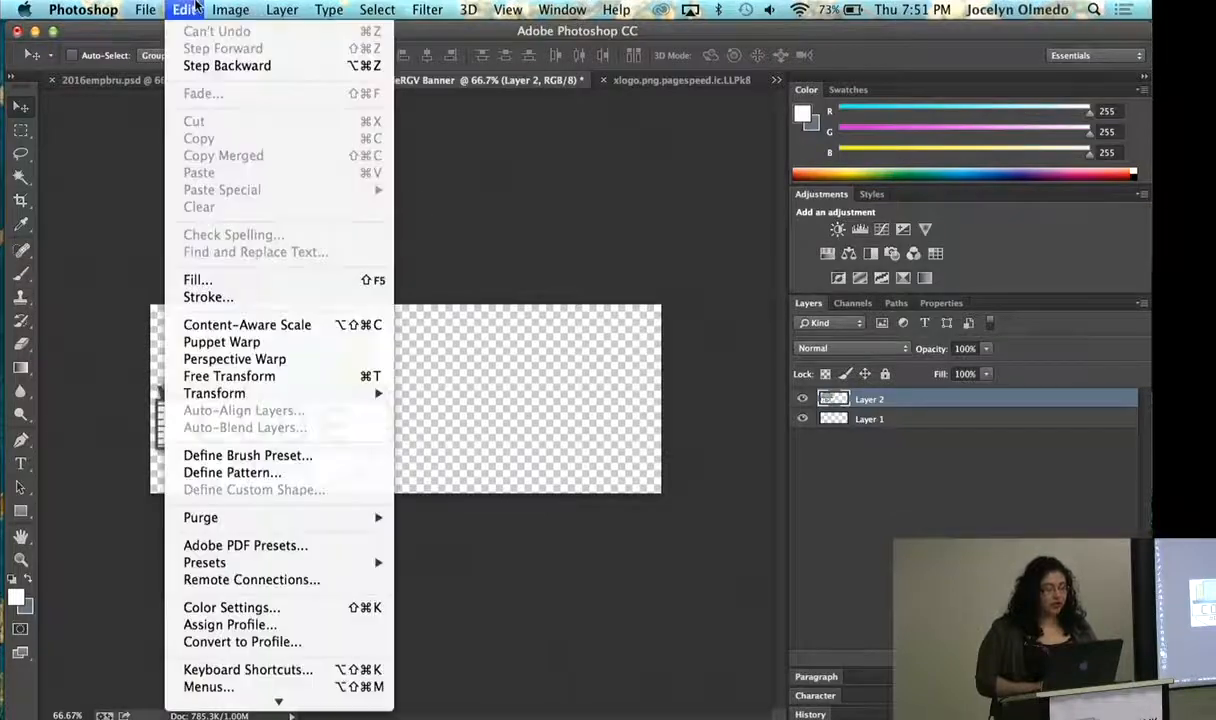
left_click(237, 376)
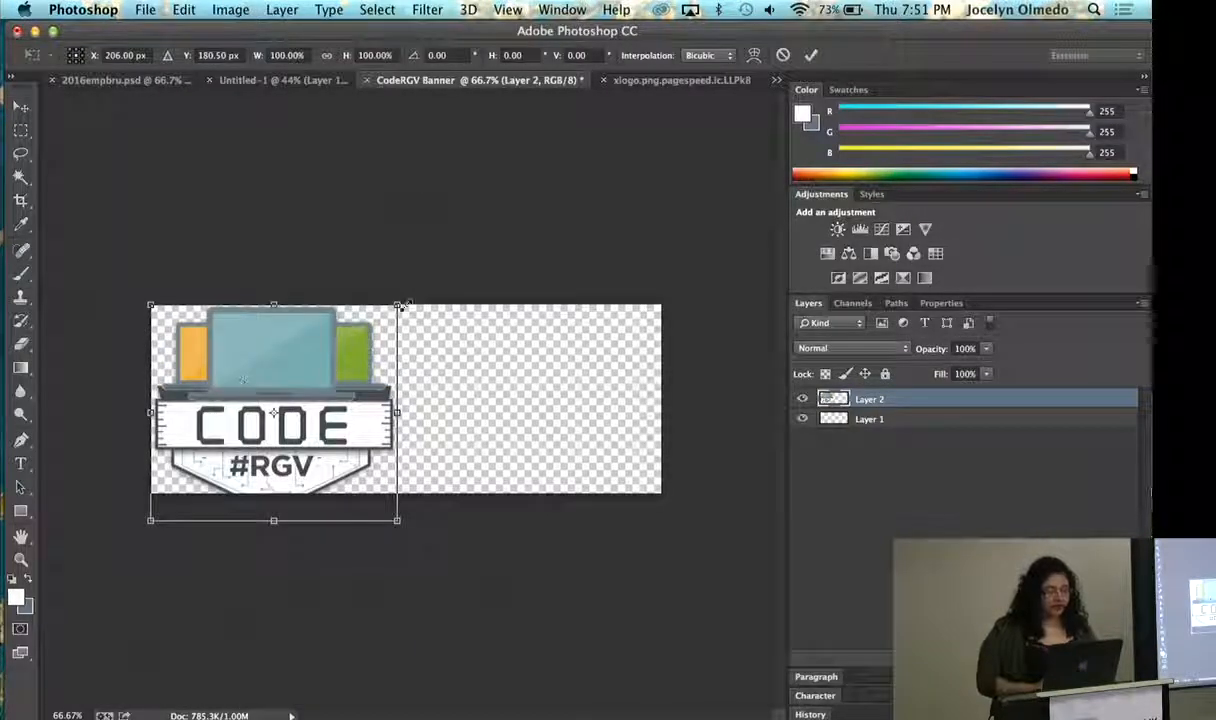
left_click_drag(399, 305, 580, 330)
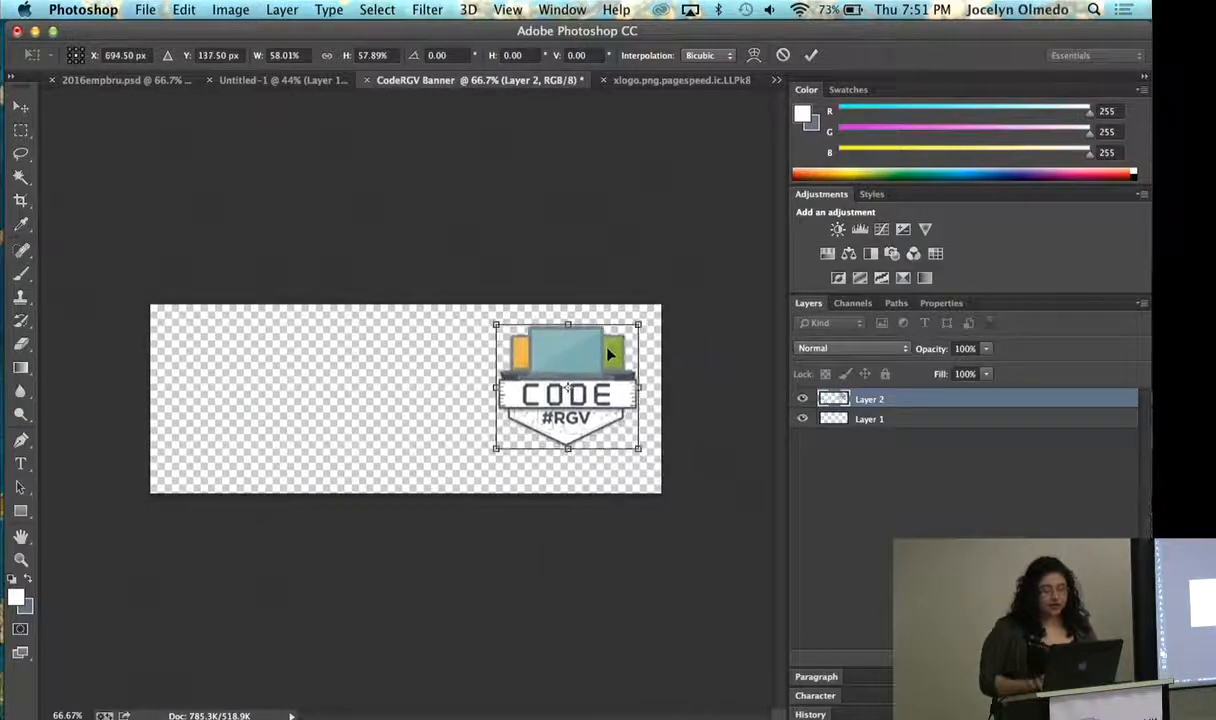
key("Return")
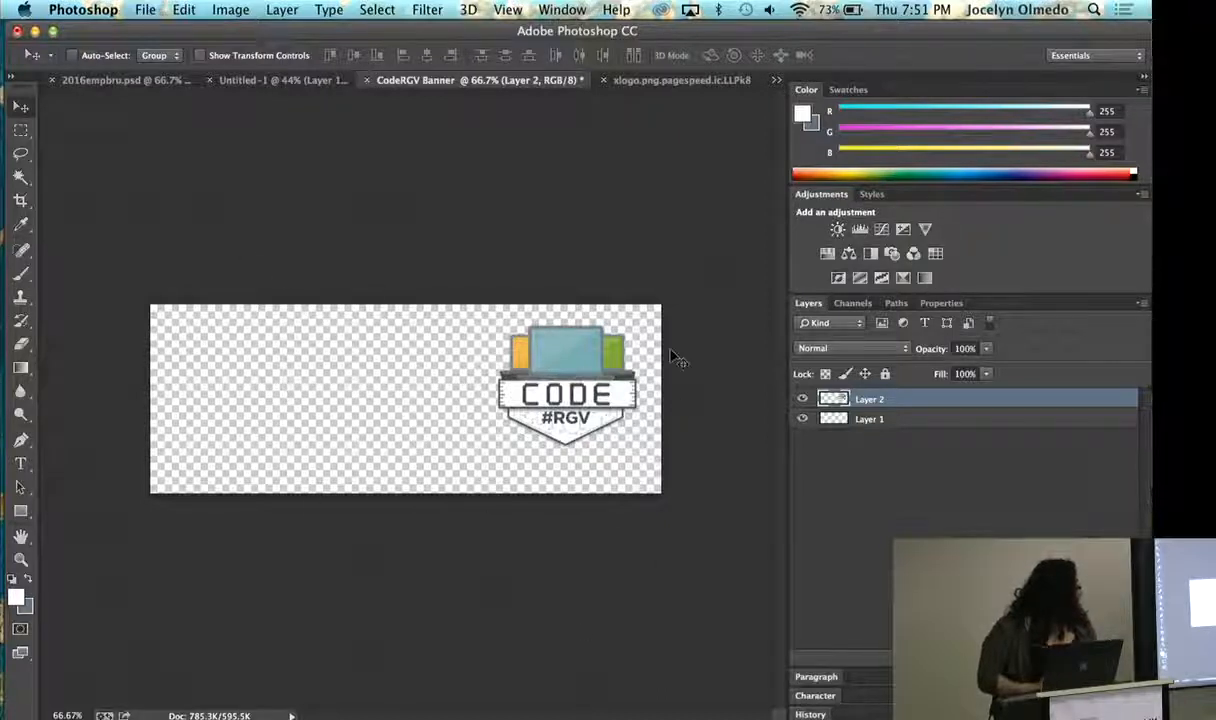
- Add a new empty layer above the logo layer
left_click(1012, 658)
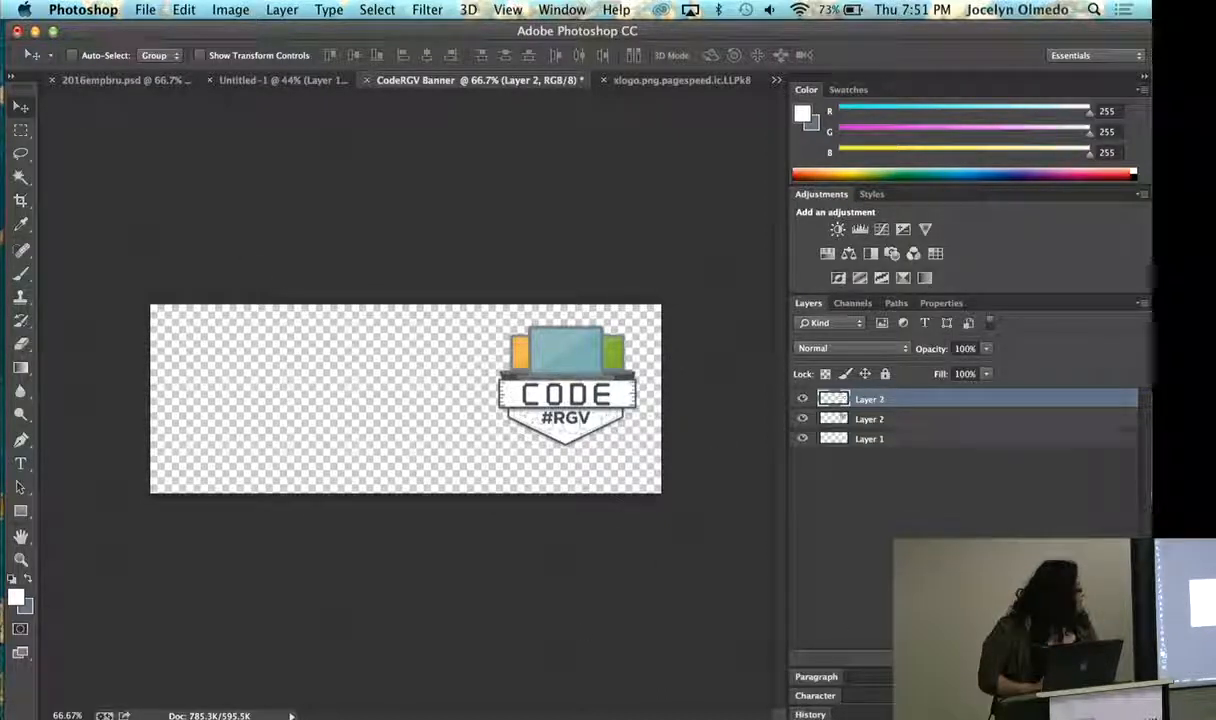
left_click(16, 597)
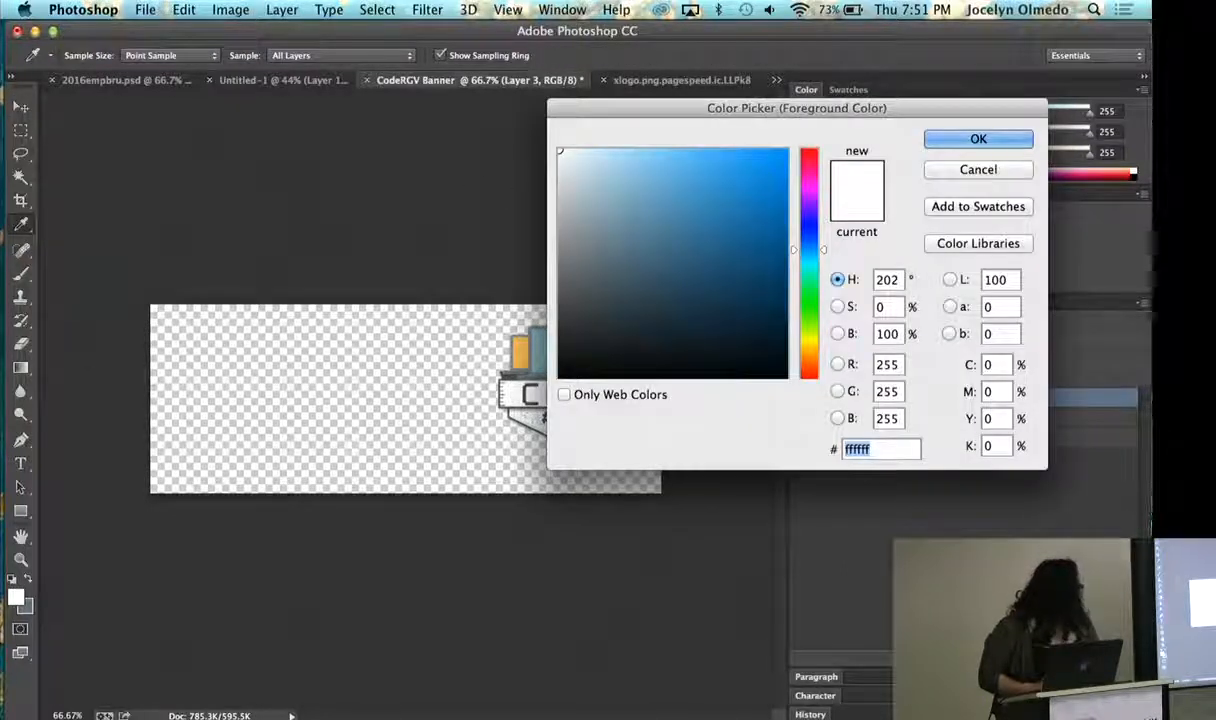
left_click(636, 193)
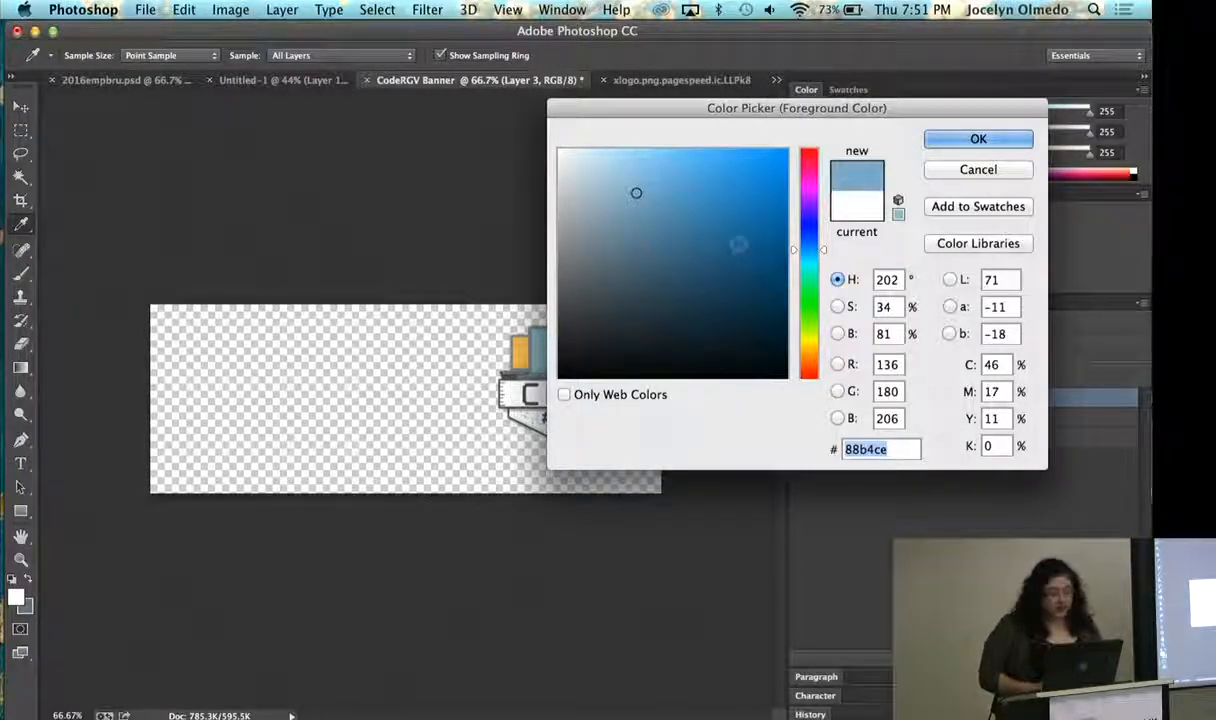
left_click(986, 170)
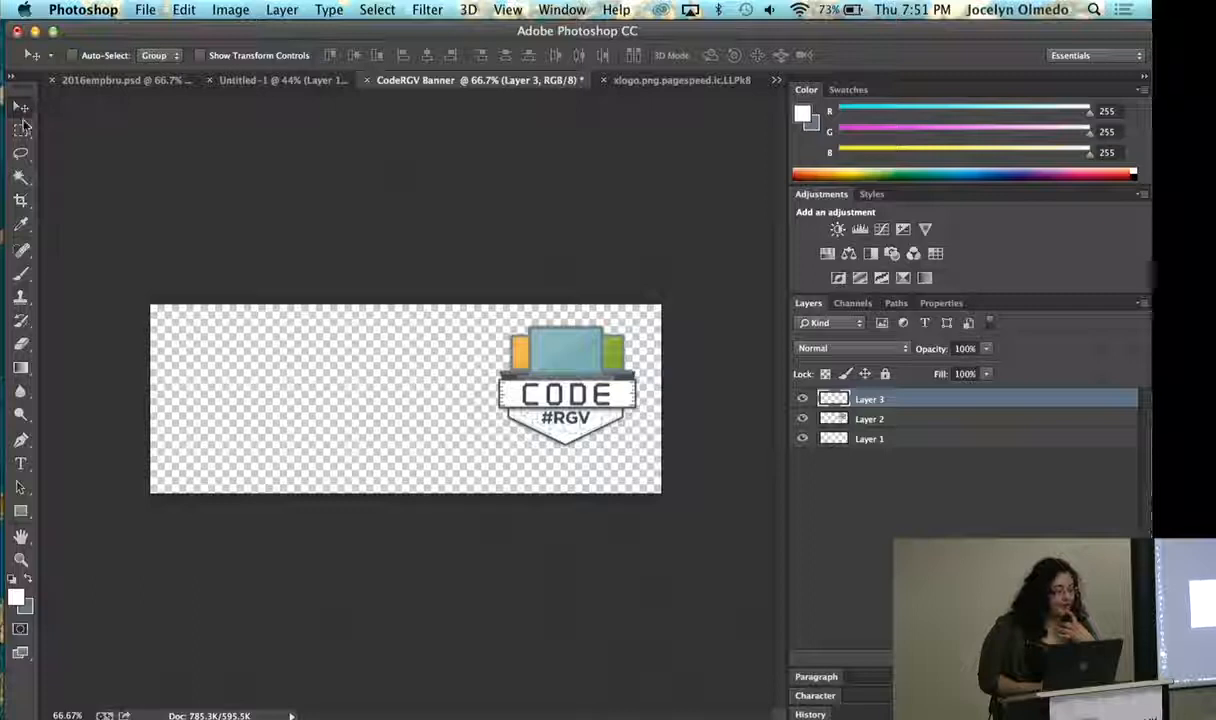
- Draw a white-filled rectangle about 914 by 456 px with the Rectangle tool, covering the whole banner canvas
left_click(21, 512)
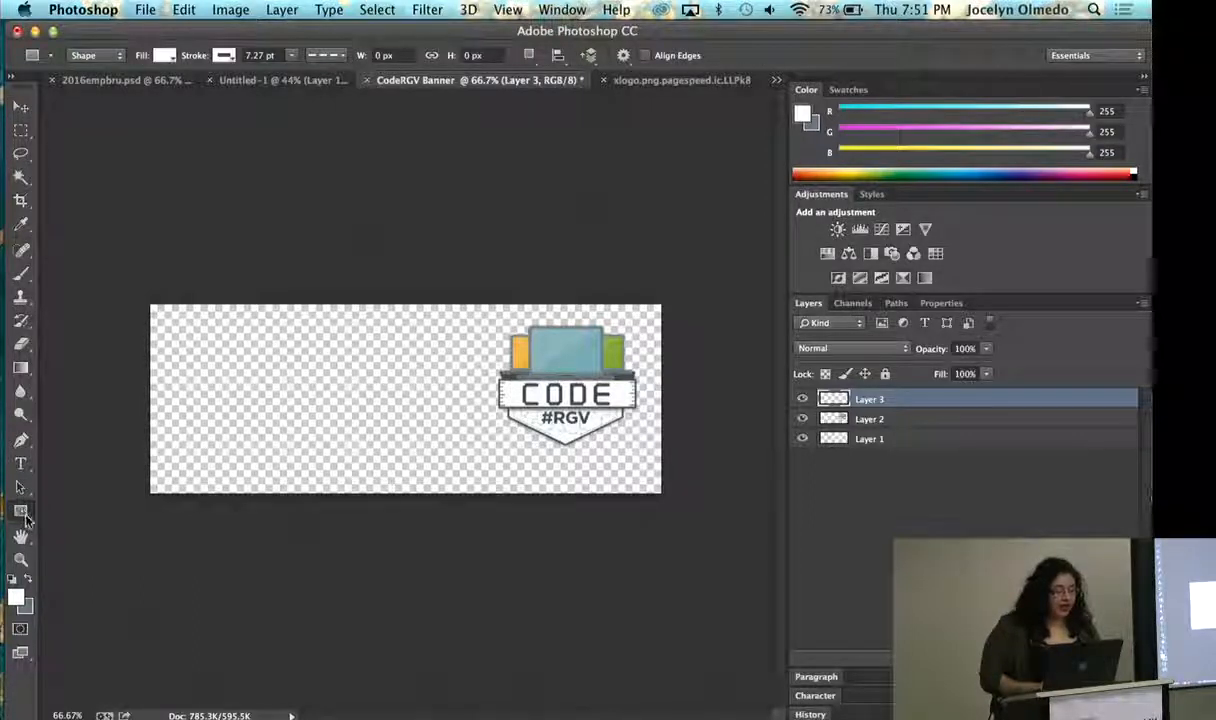
left_click(24, 516)
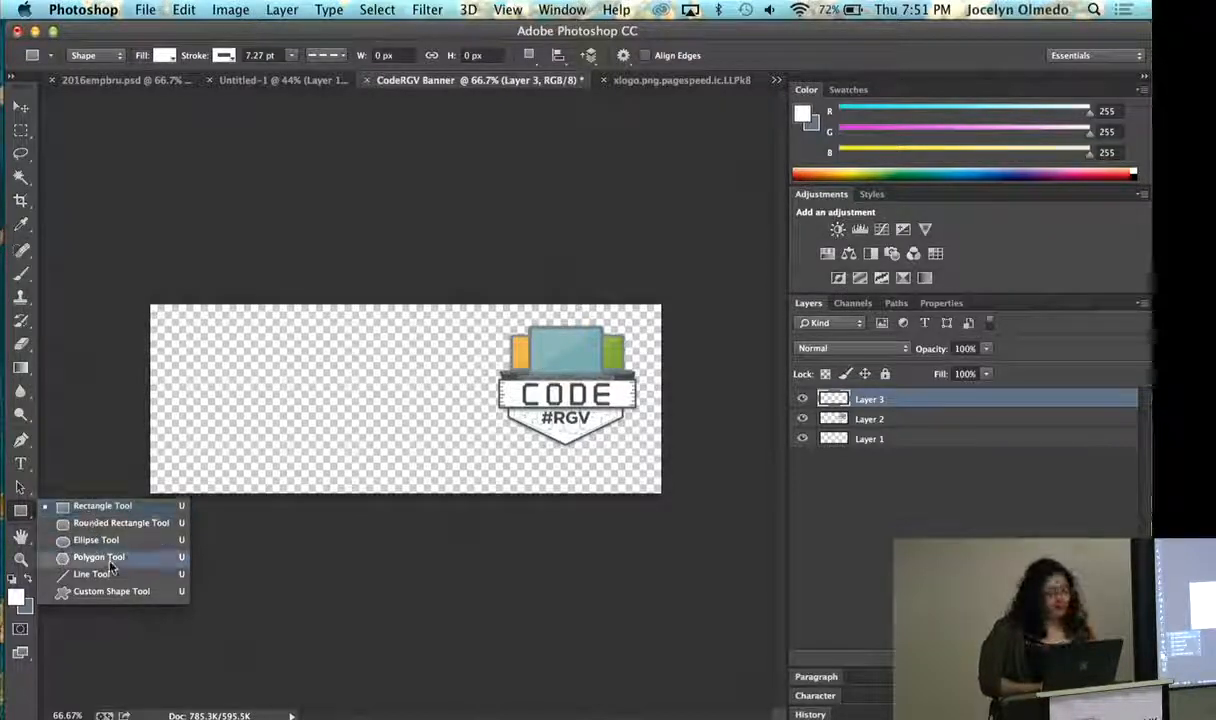
left_click(104, 506)
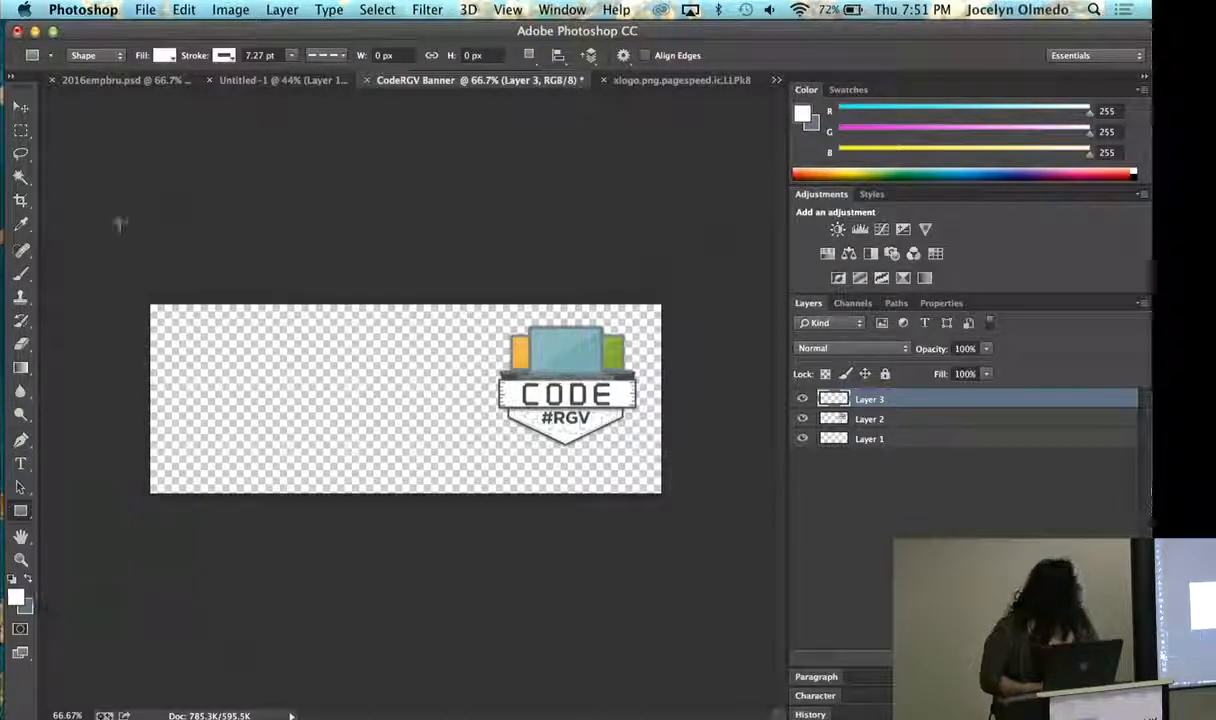
left_click(166, 55)
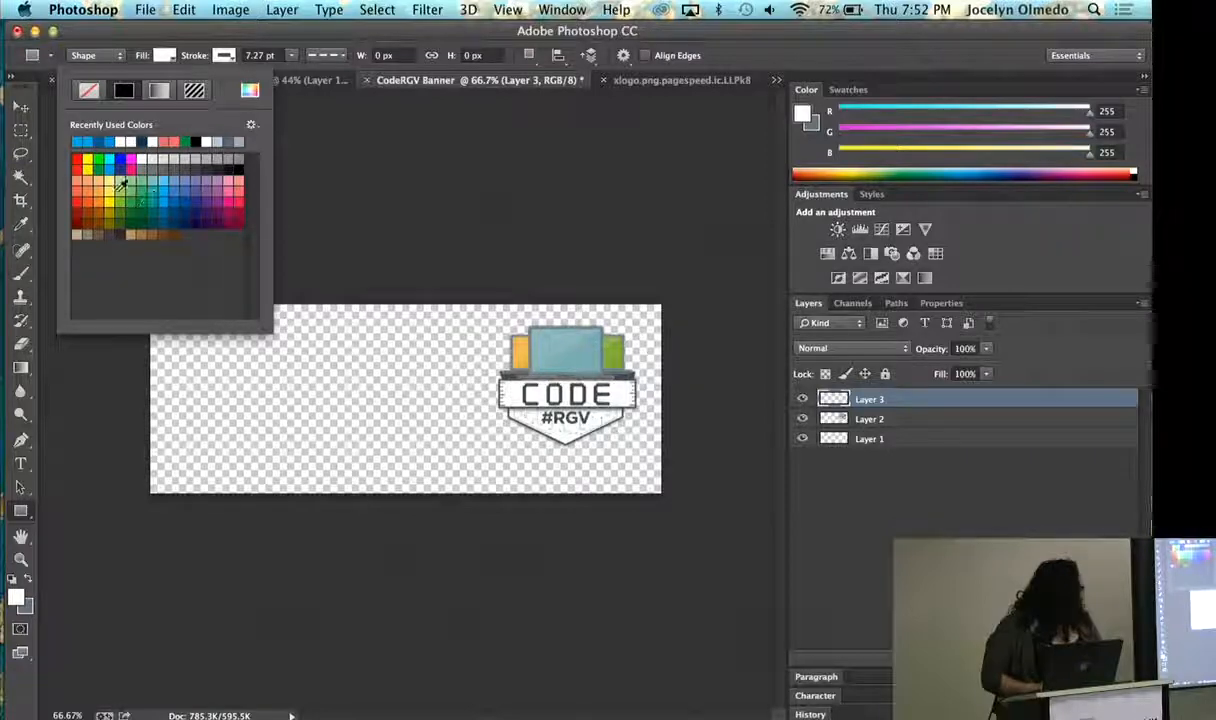
left_click(147, 155)
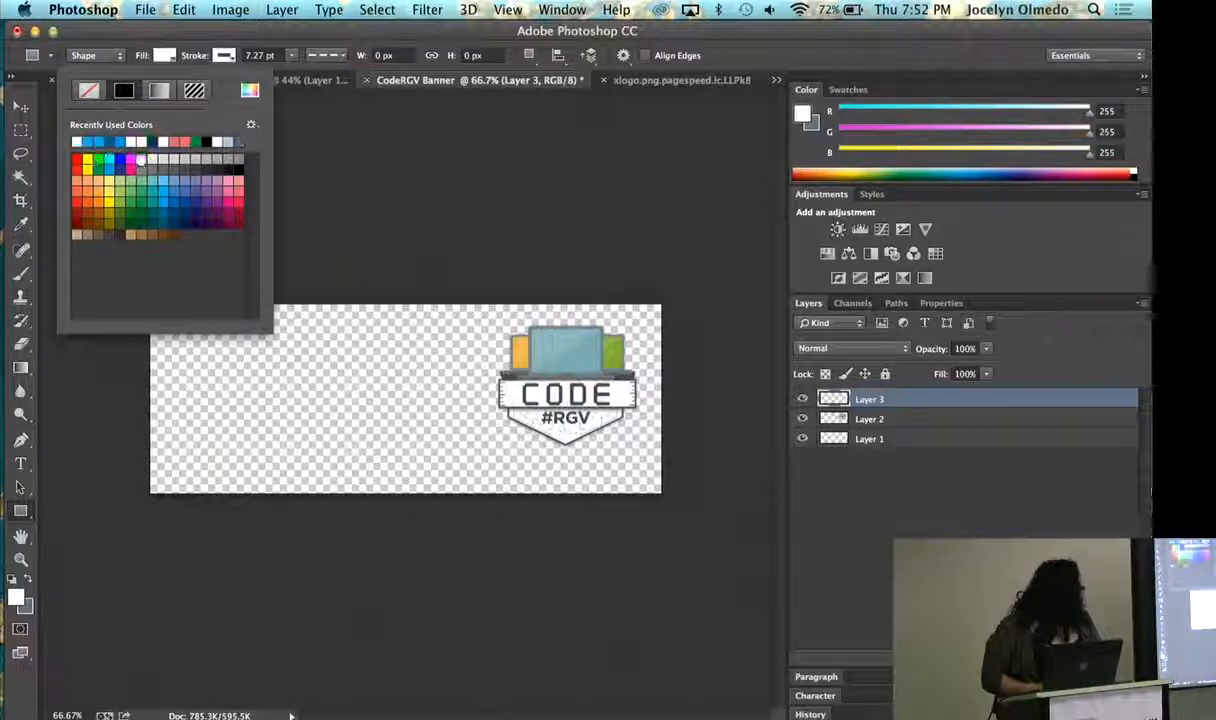
left_click(655, 262)
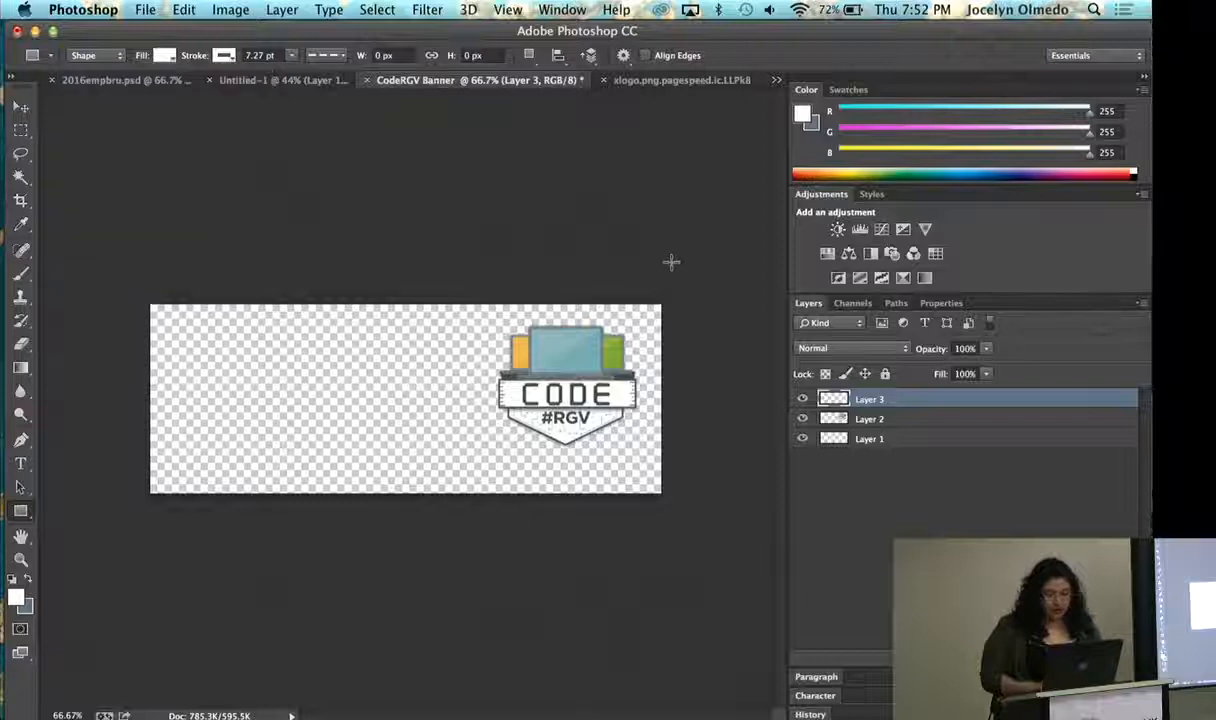
left_click_drag(670, 262, 123, 536)
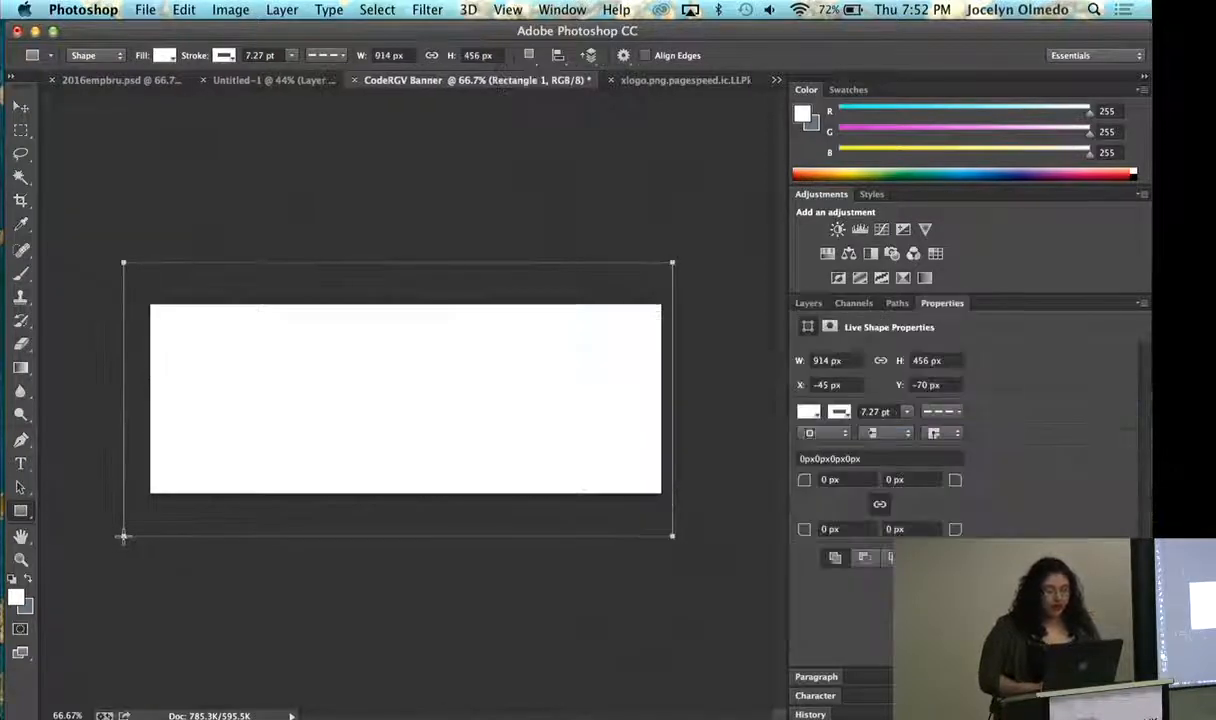
- Rename the logo layer as CODERGVLOGO and move it above the white rectangle layer
left_click(809, 304)
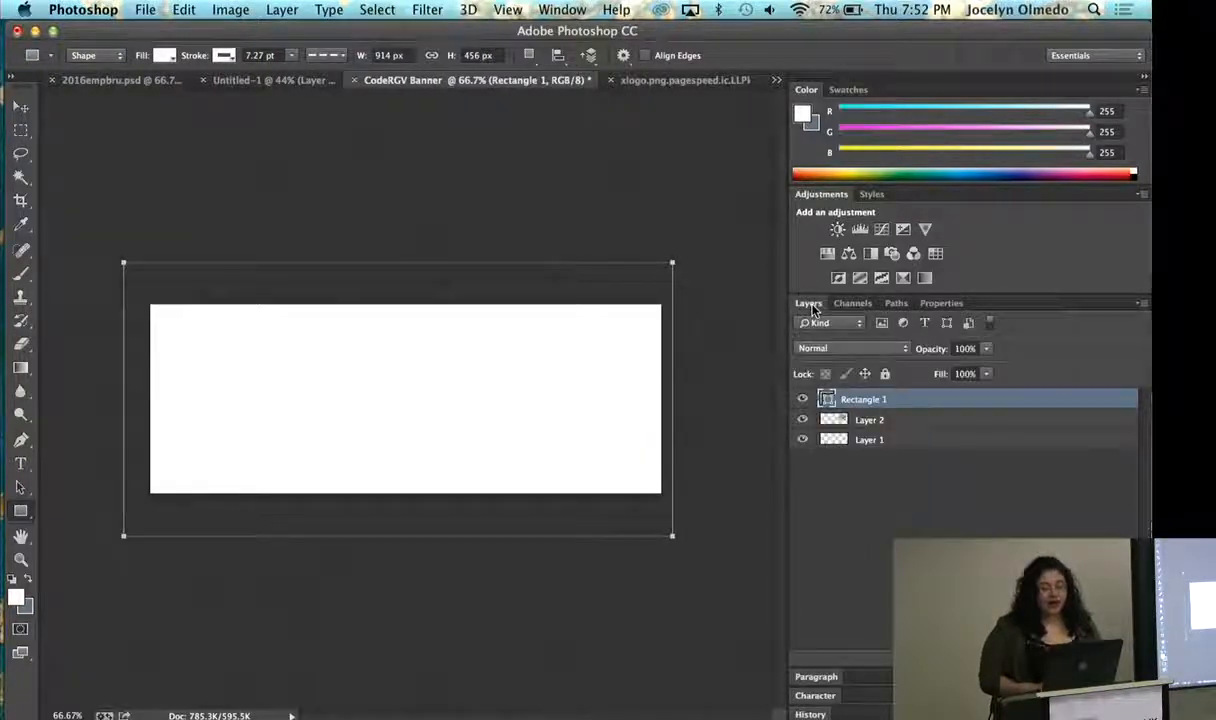
left_click(862, 470)
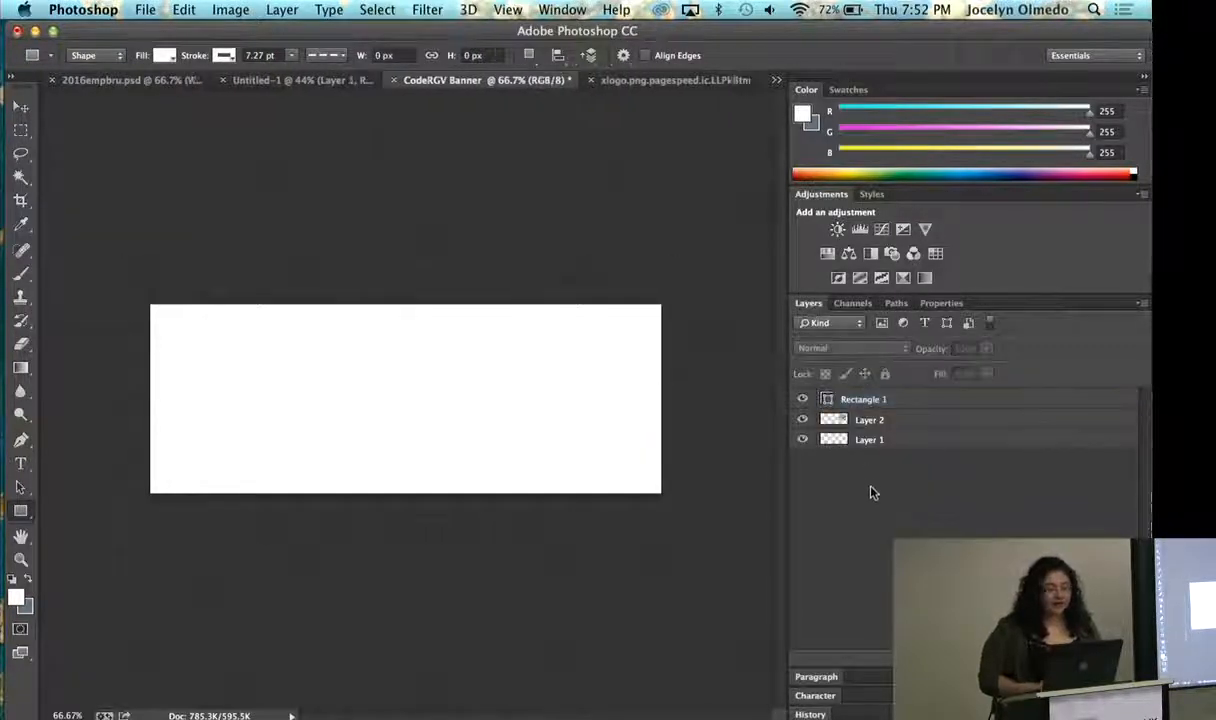
mouse_move(897, 403)
left_mouse_down()
mouse_move(891, 432)
mouse_move(888, 399)
left_mouse_up()
double_click(880, 420)
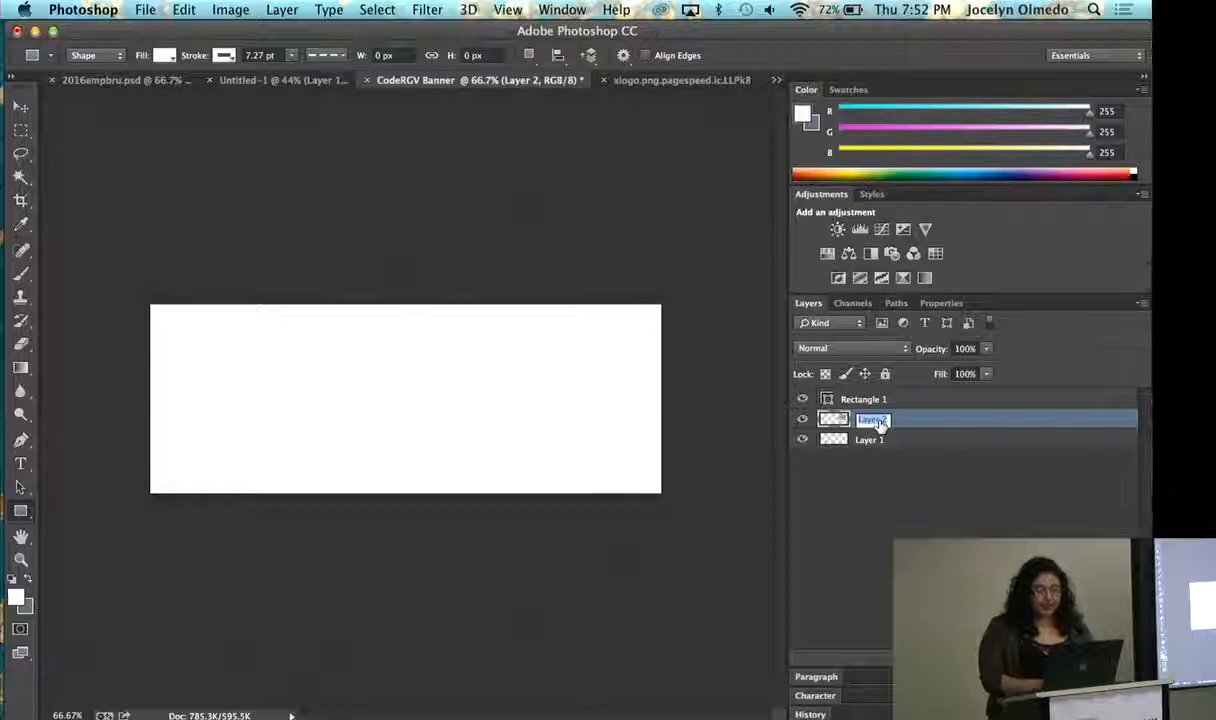
type("COD")
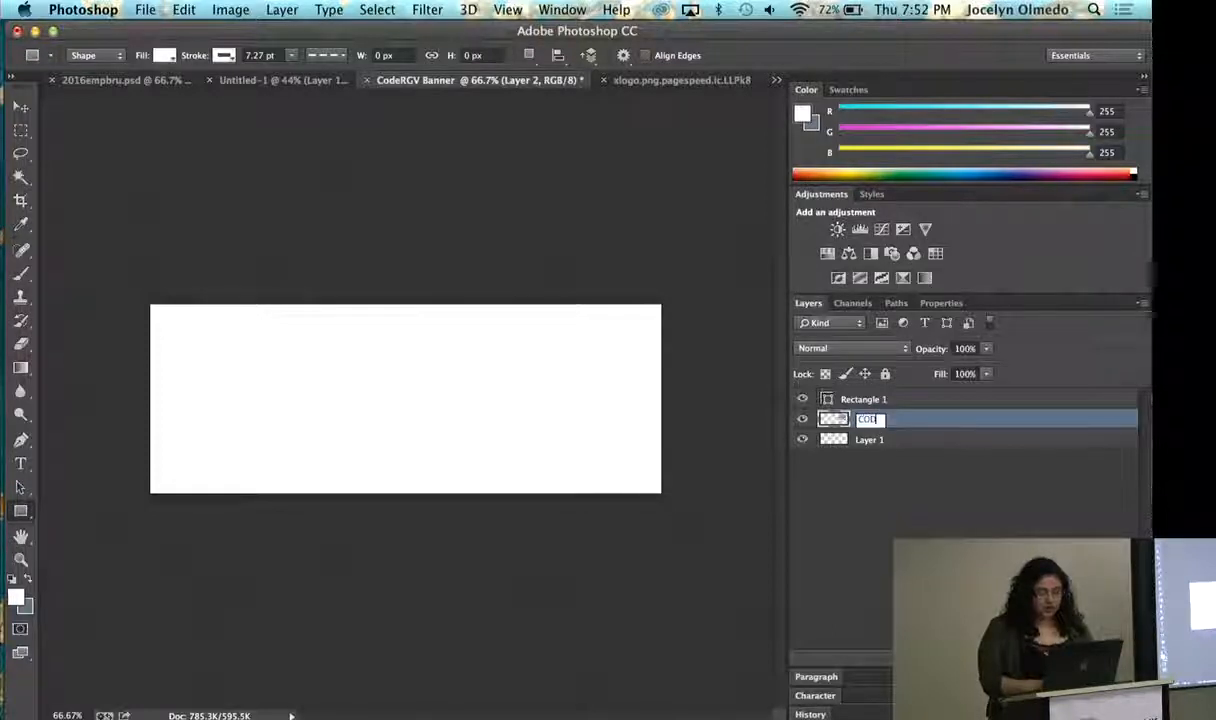
type("ERGVLOG")
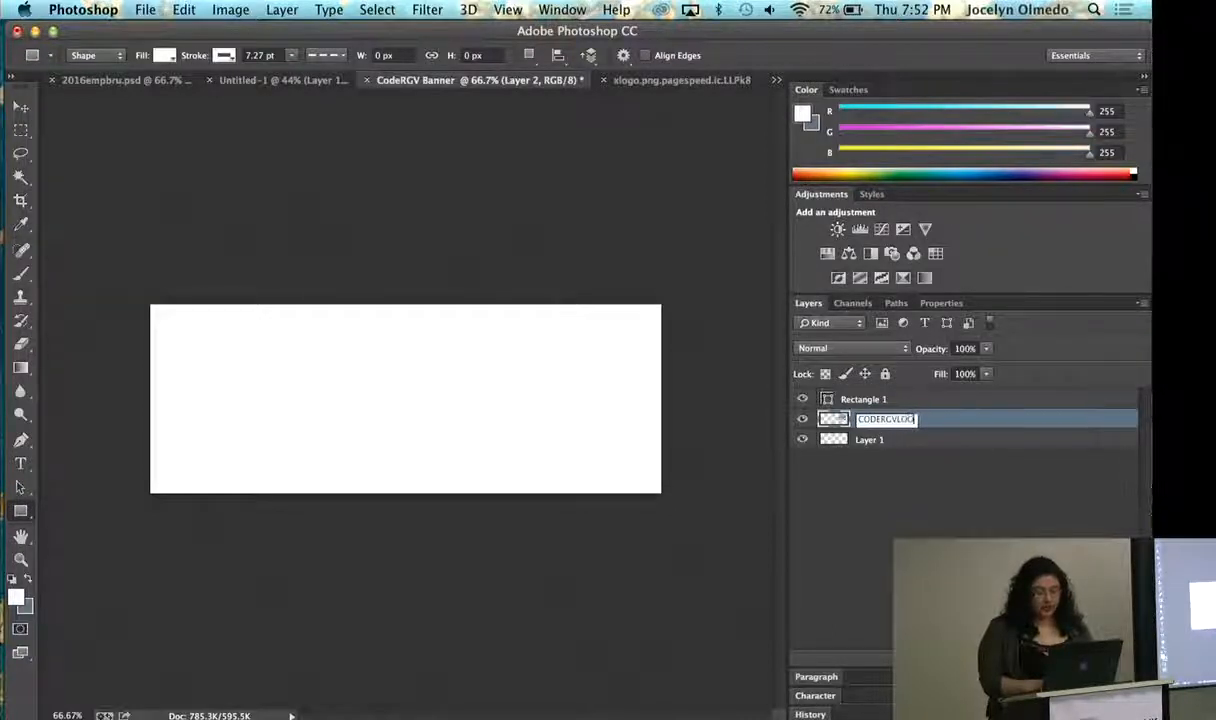
type("O")
key("Return")
left_click_drag(882, 418, 885, 393)
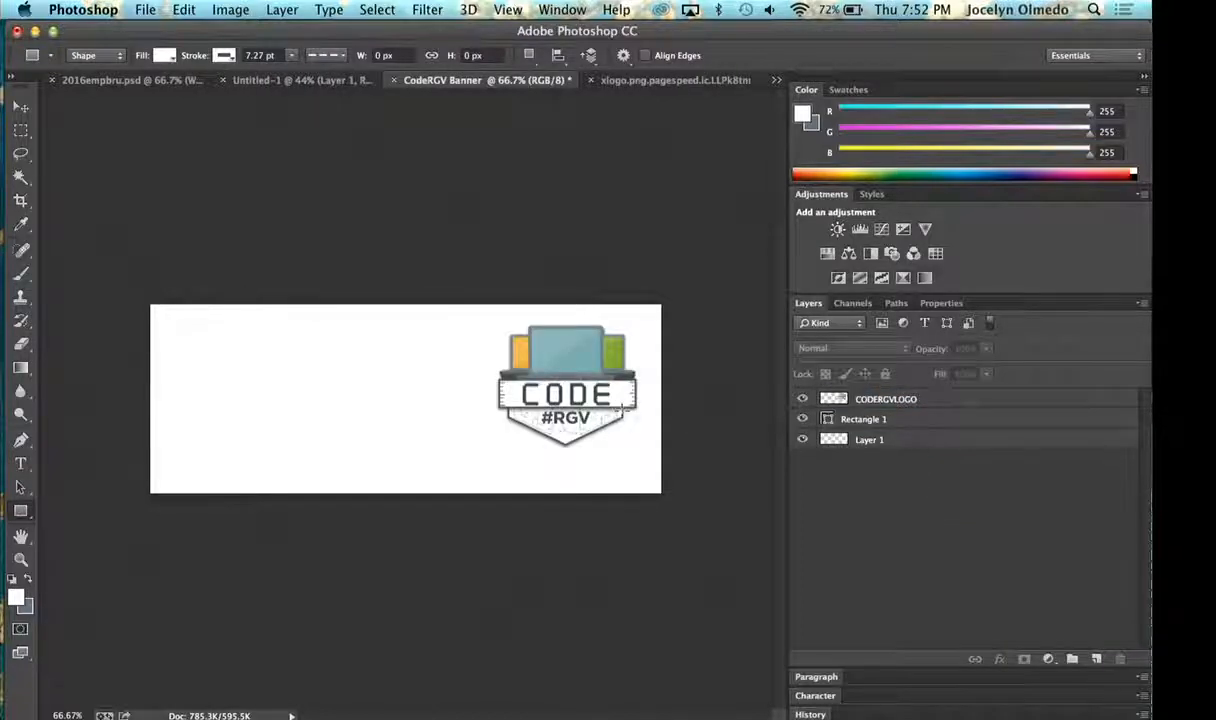
- Scale the logo down further with Free Transform, keeping it near the banner's upper-right corner
left_click(20, 105)
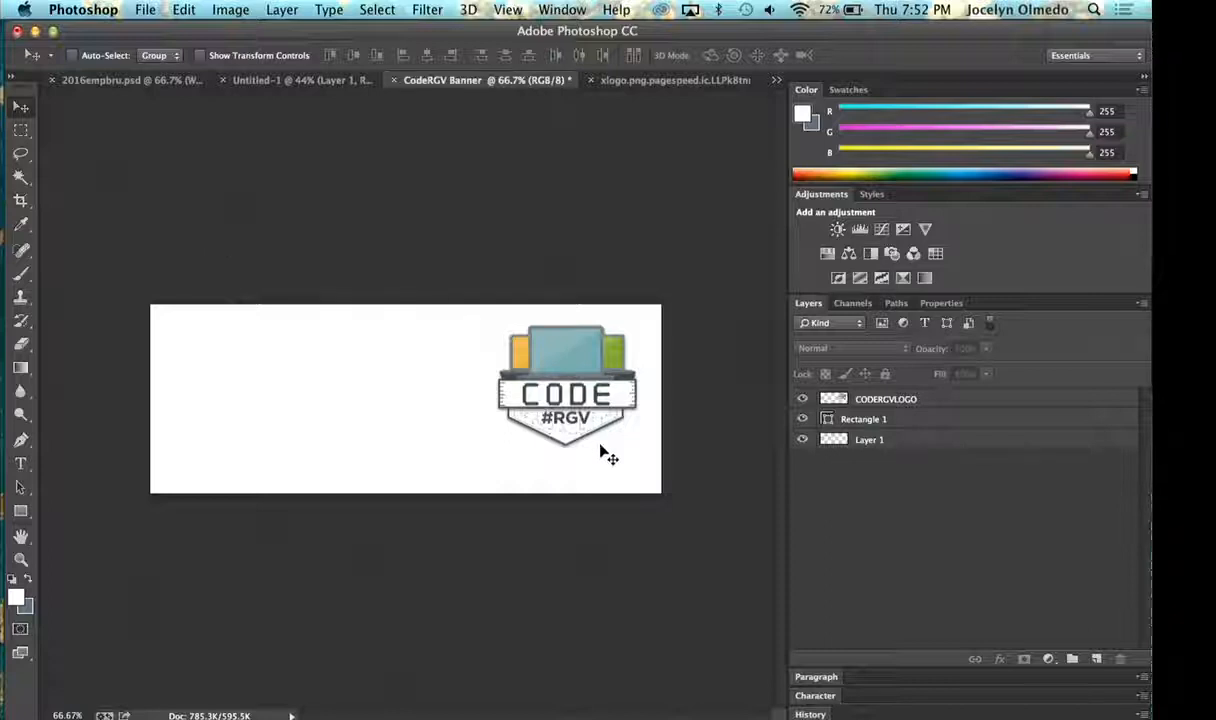
left_click(879, 399)
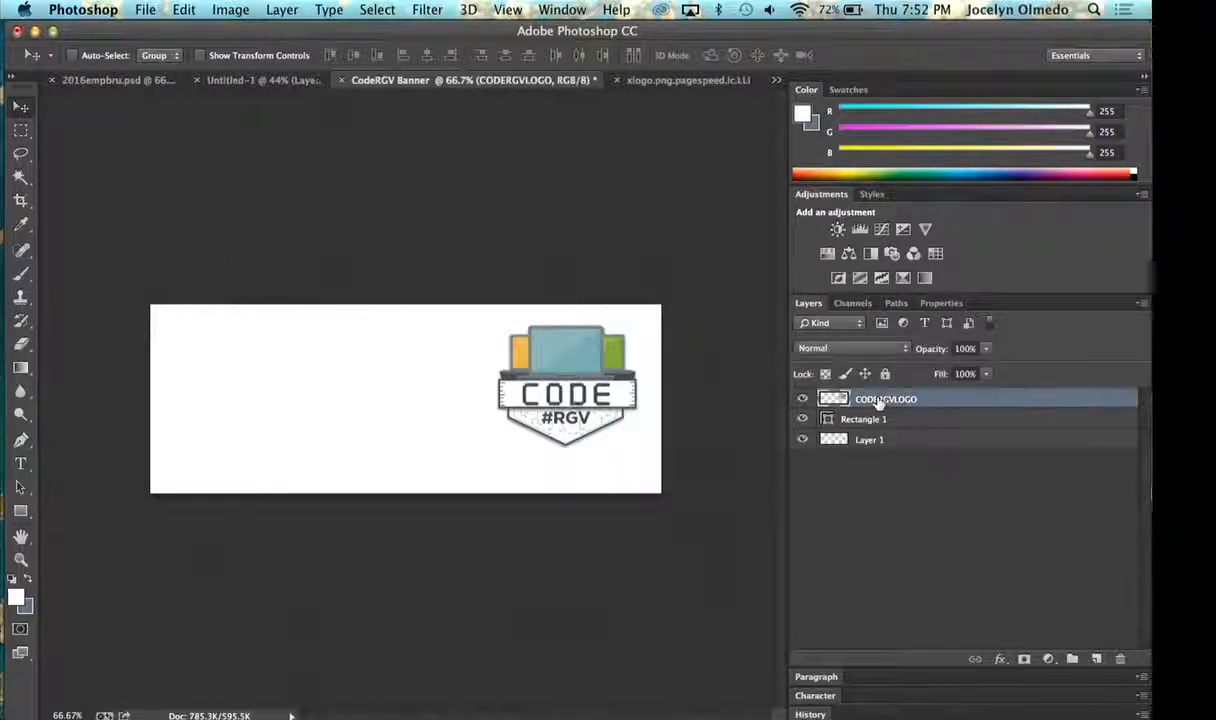
key("ctrl+t")
left_click_drag(497, 448, 587, 367)
key("Return")
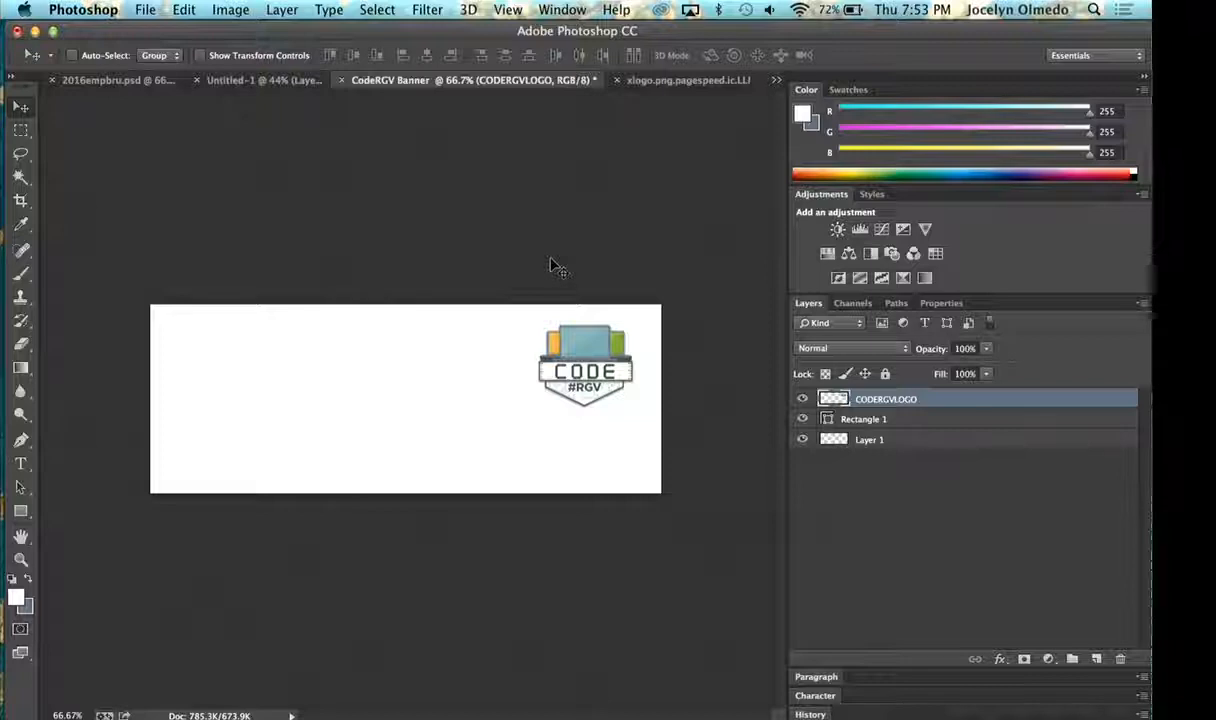
- Start a new text line near the banner's upper middle with the Type tool and clear the trial characters
left_click(22, 464)
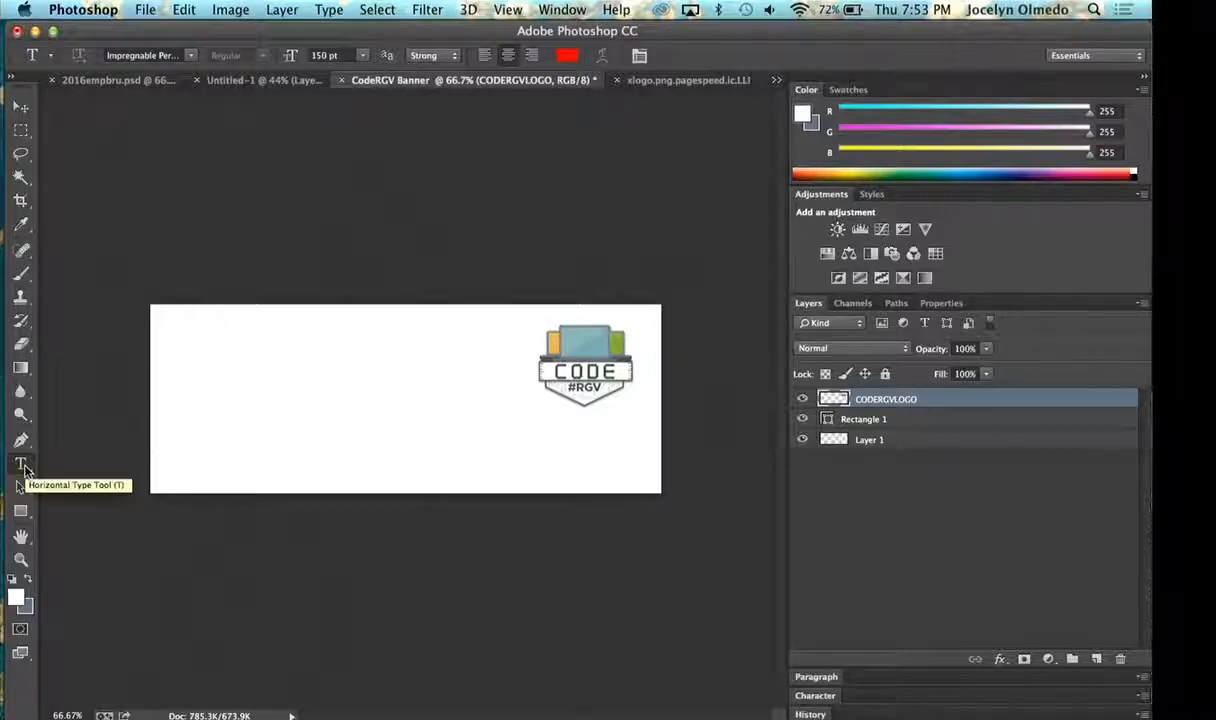
left_click(344, 345)
type("&")
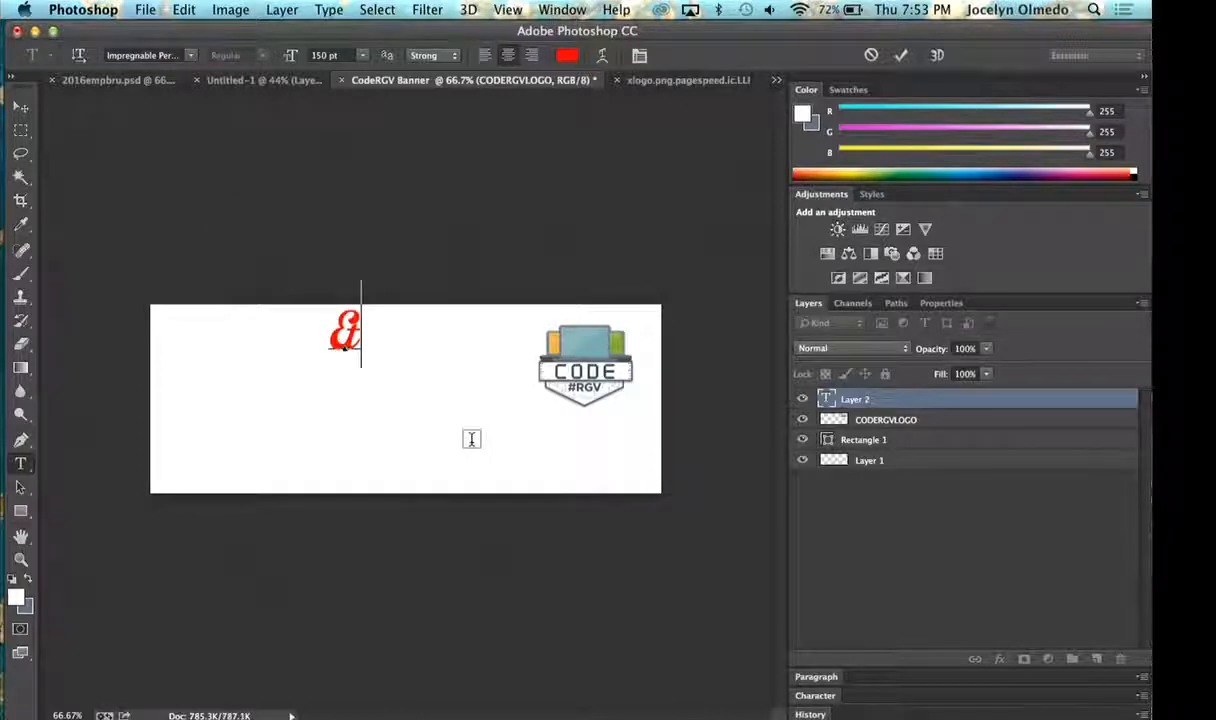
key("BackSpace")
type("#")
key("BackSpace")
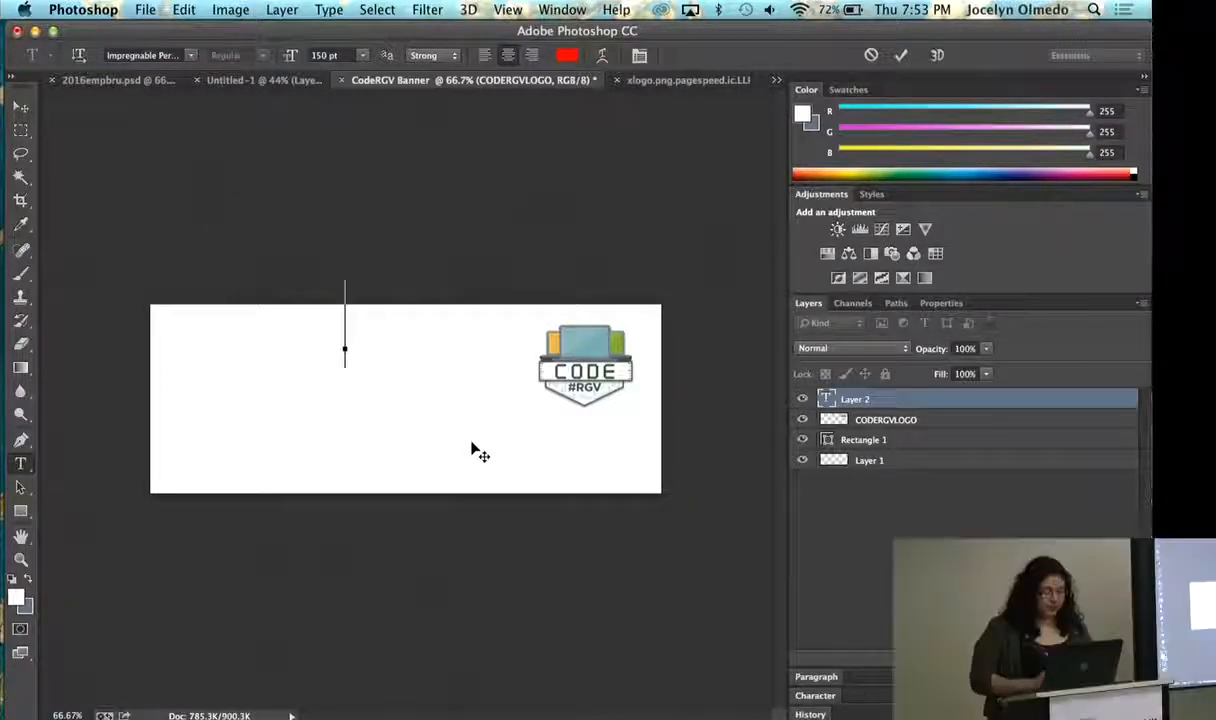
- Try the Kailasa and Didot fonts for the new text line
left_click(190, 55)
left_click(172, 113)
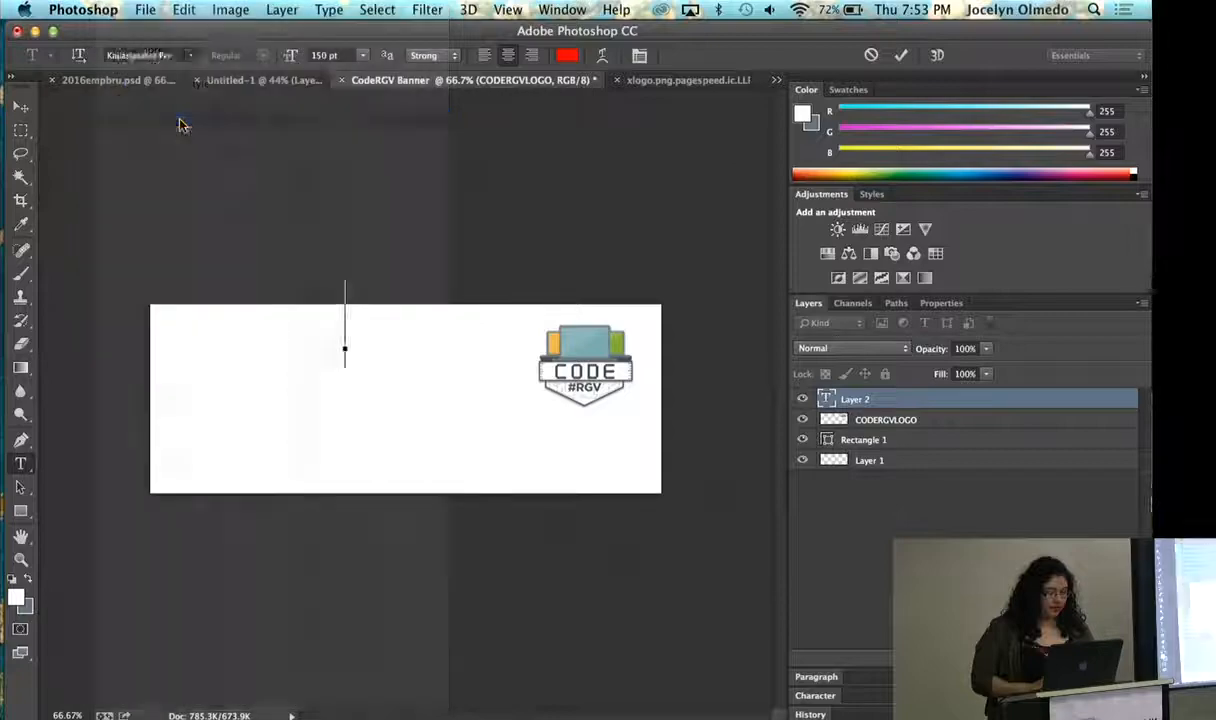
left_click(190, 55)
scroll(190, 57, "up", 10)
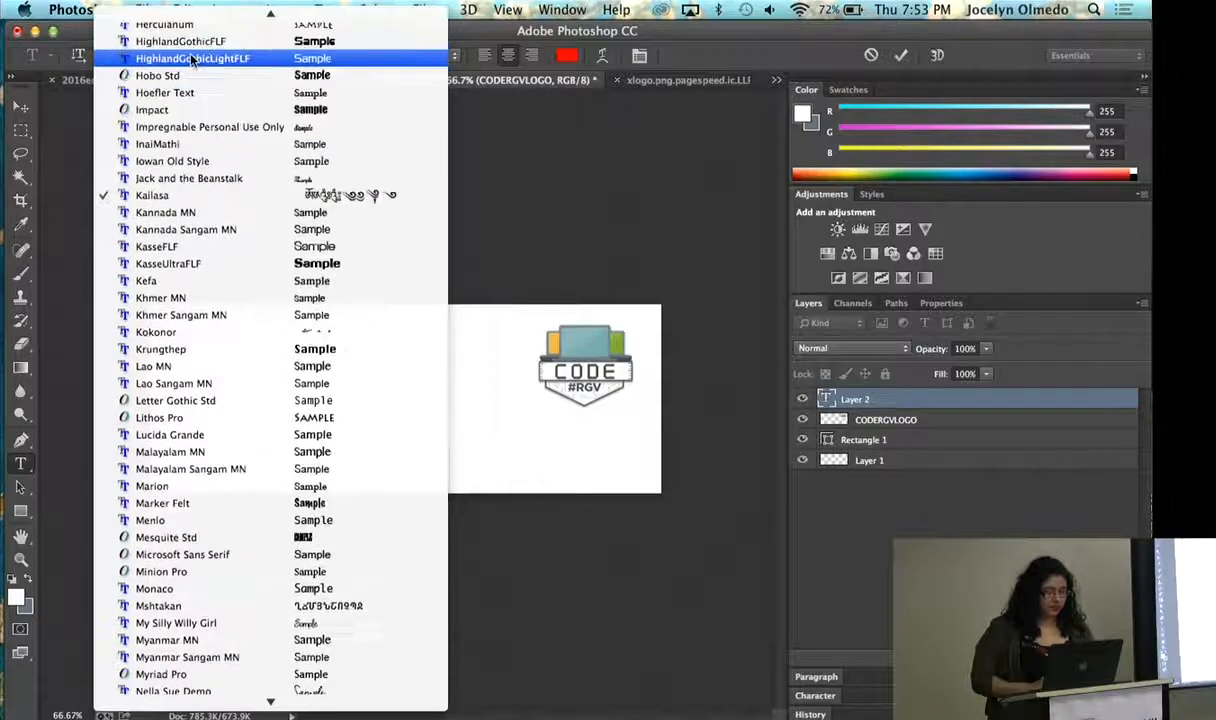
scroll(190, 57, "up", 15)
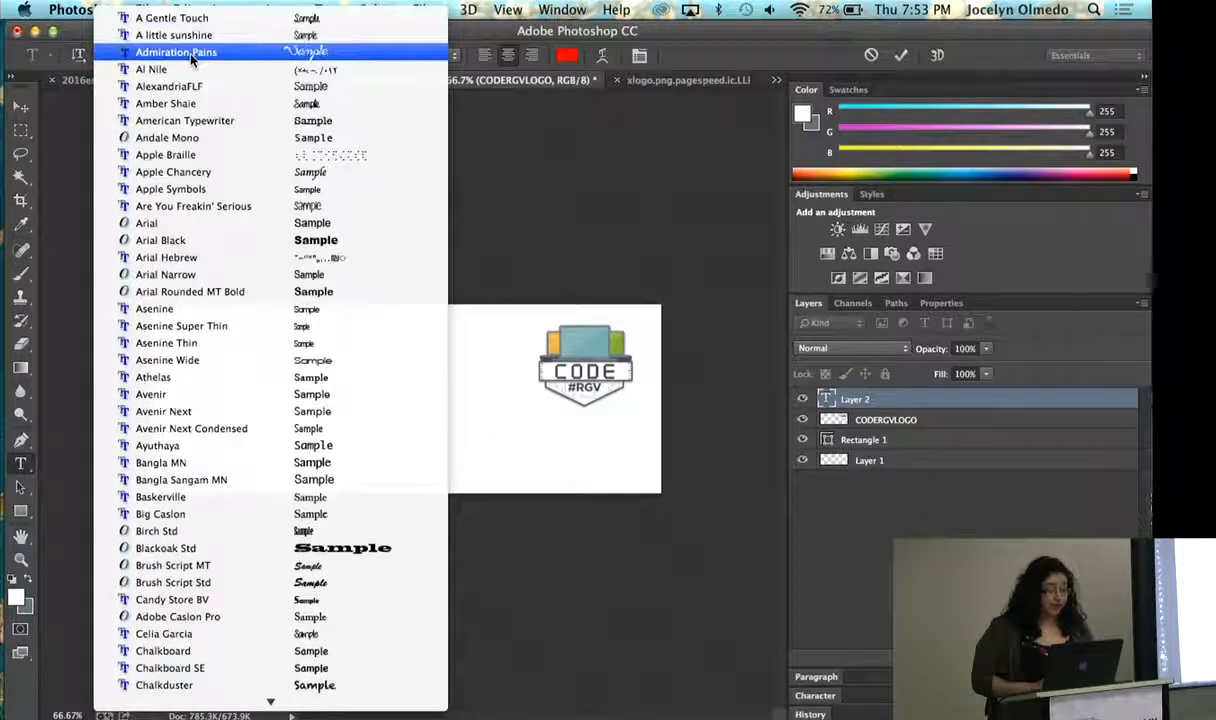
left_click(506, 199)
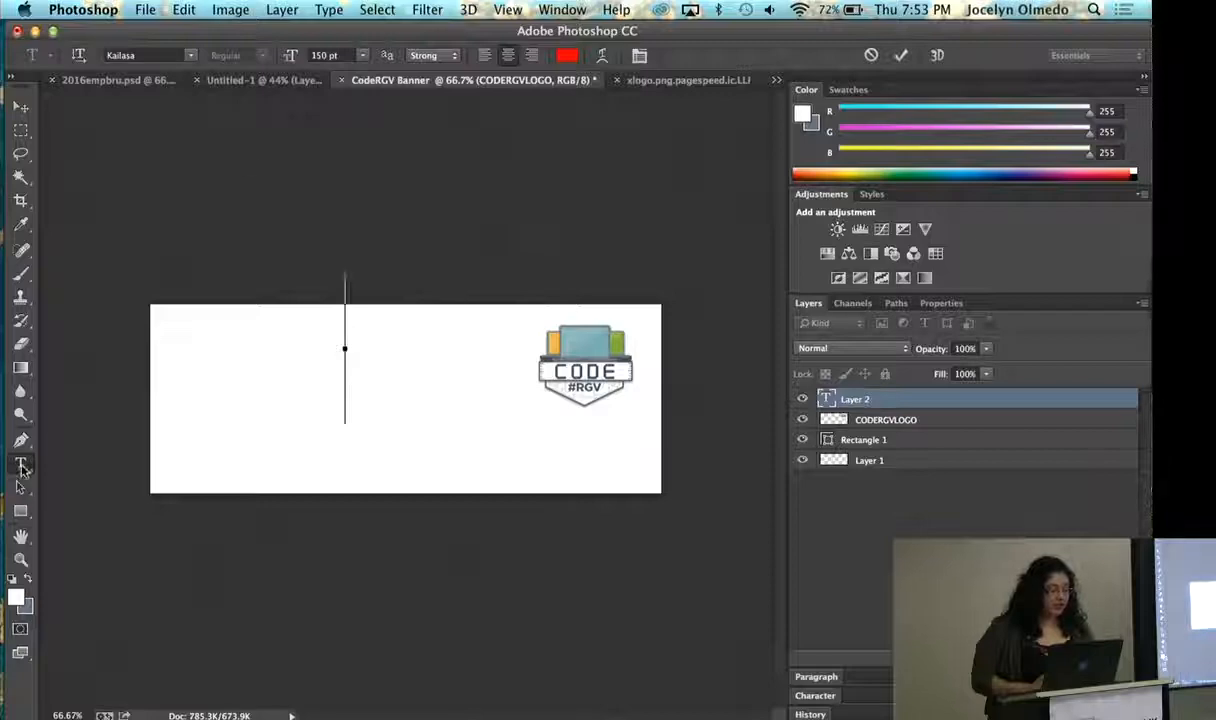
left_click(200, 57)
scroll(190, 120, "up", 10)
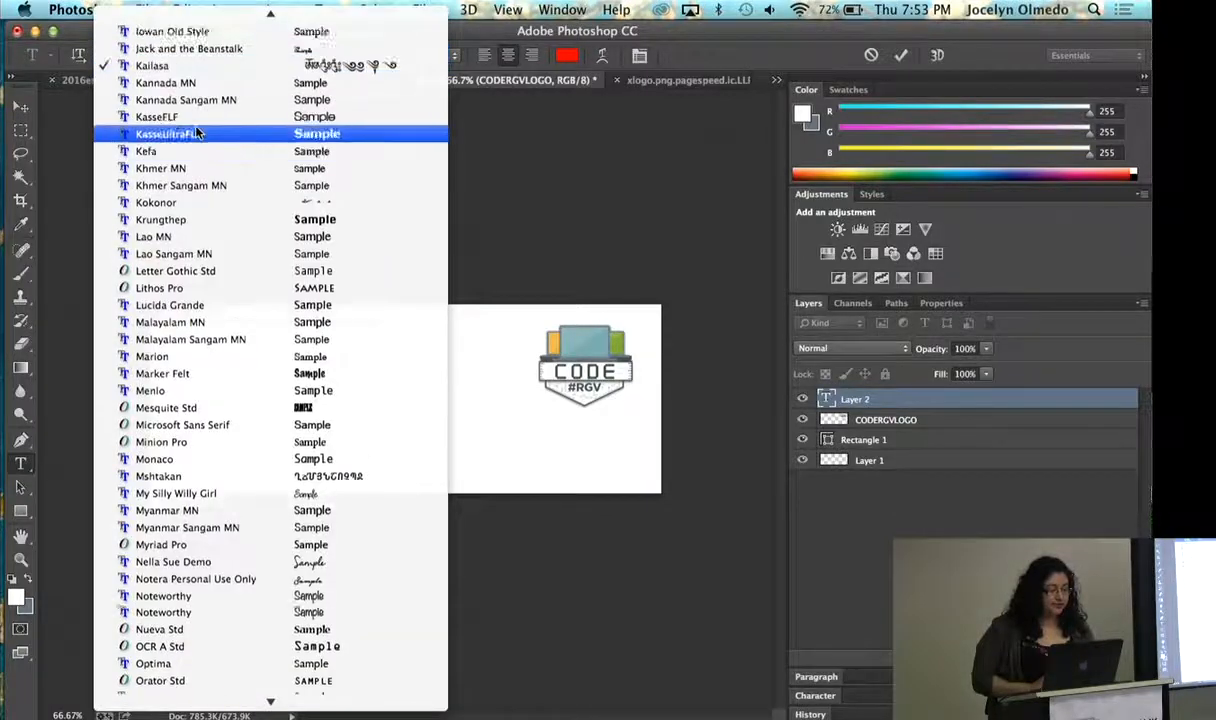
scroll(196, 128, "up", 3)
left_click(196, 128)
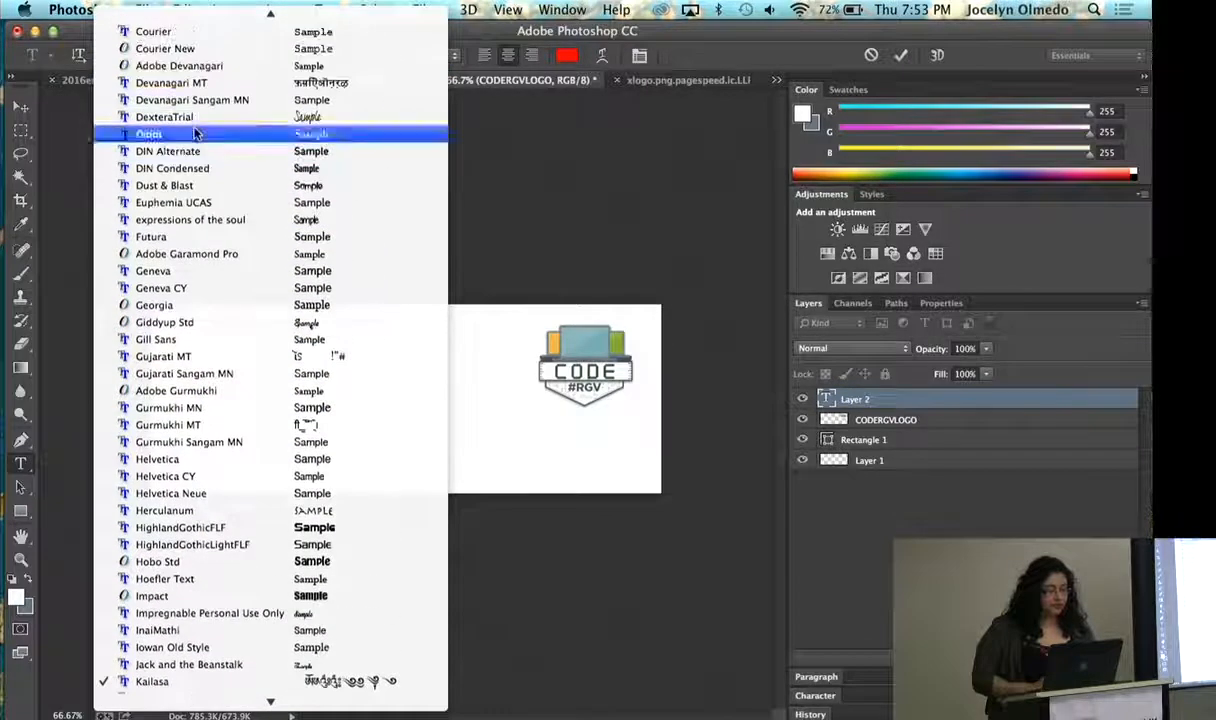
left_click(344, 340)
- Set the font to Arial Black and enter "7:00 pm" as the text
left_click(187, 55)
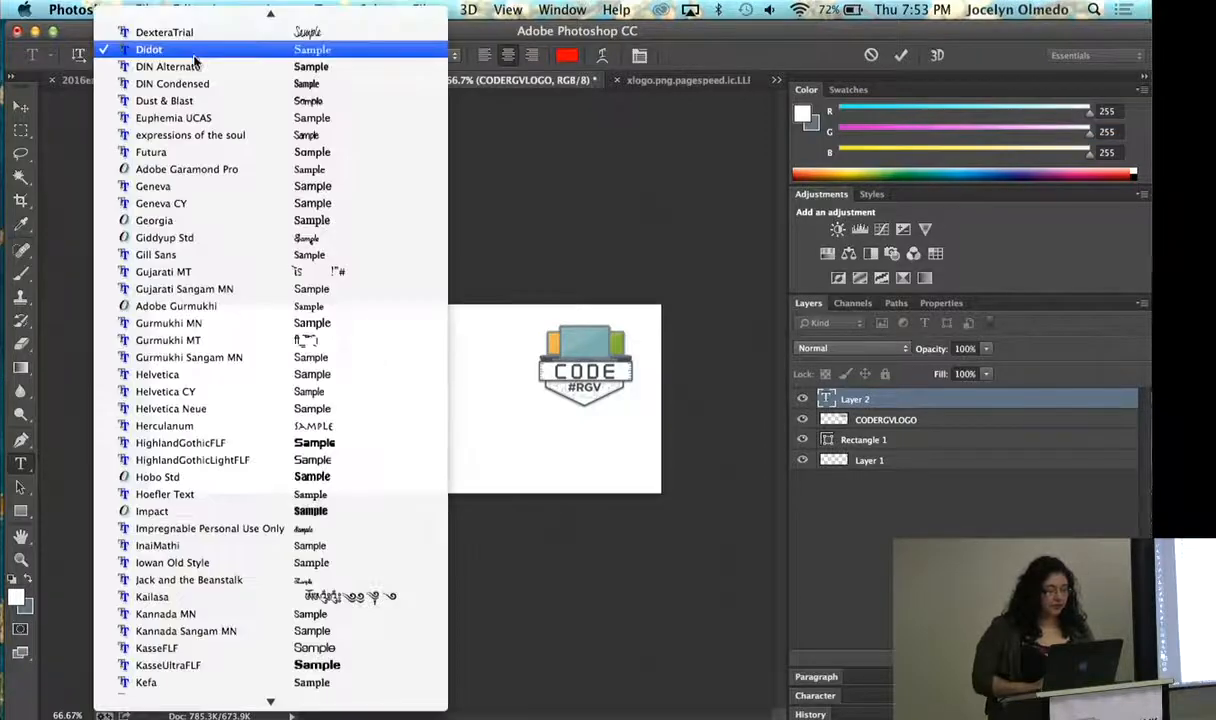
scroll(213, 208, "up", 5)
scroll(213, 208, "up", 15)
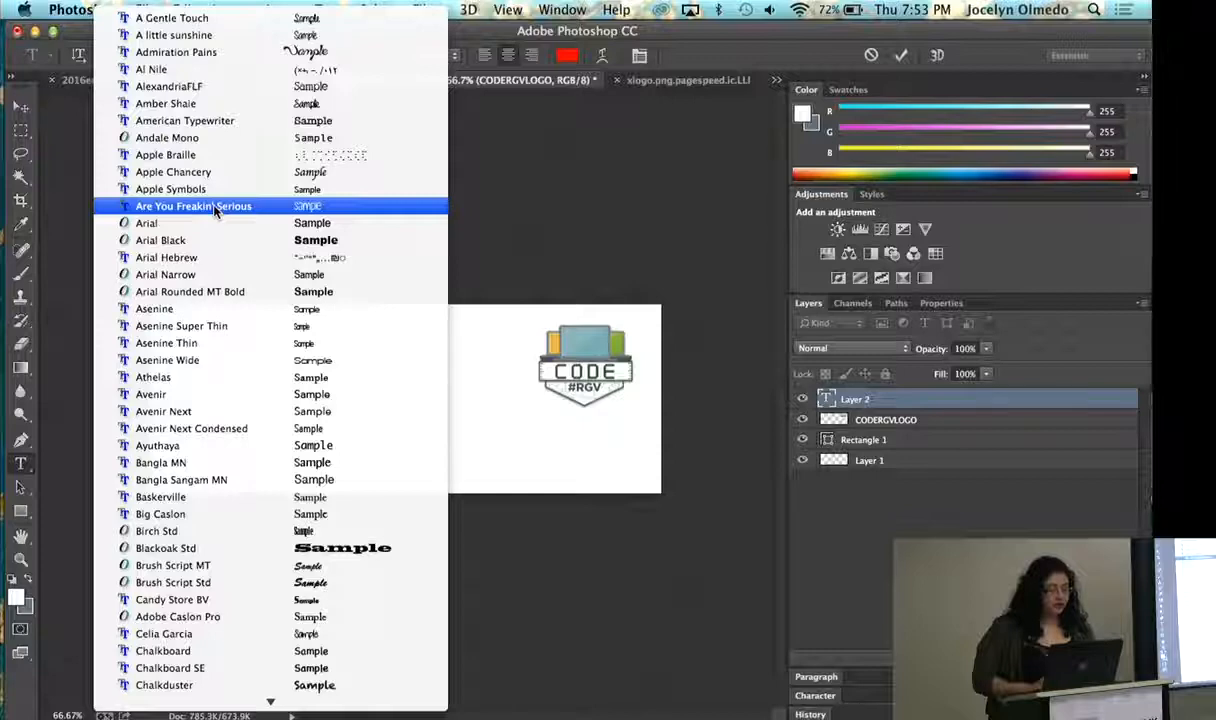
left_click(217, 241)
type("7")
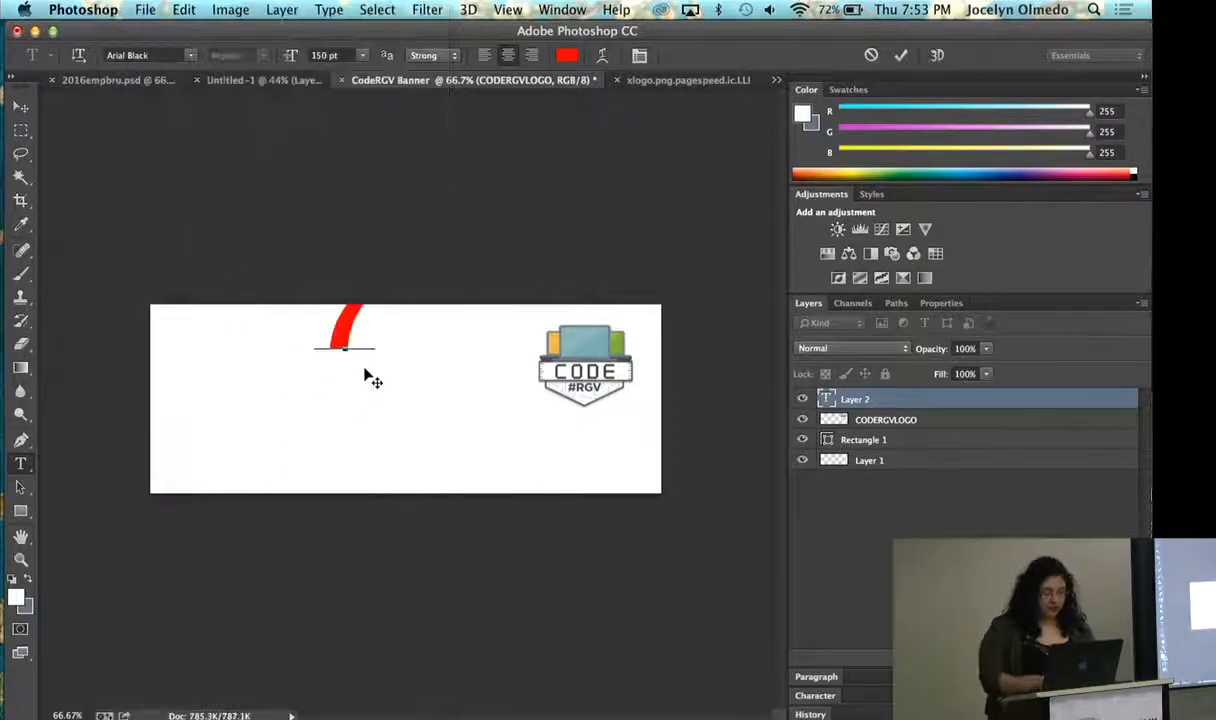
type(":00 pm")
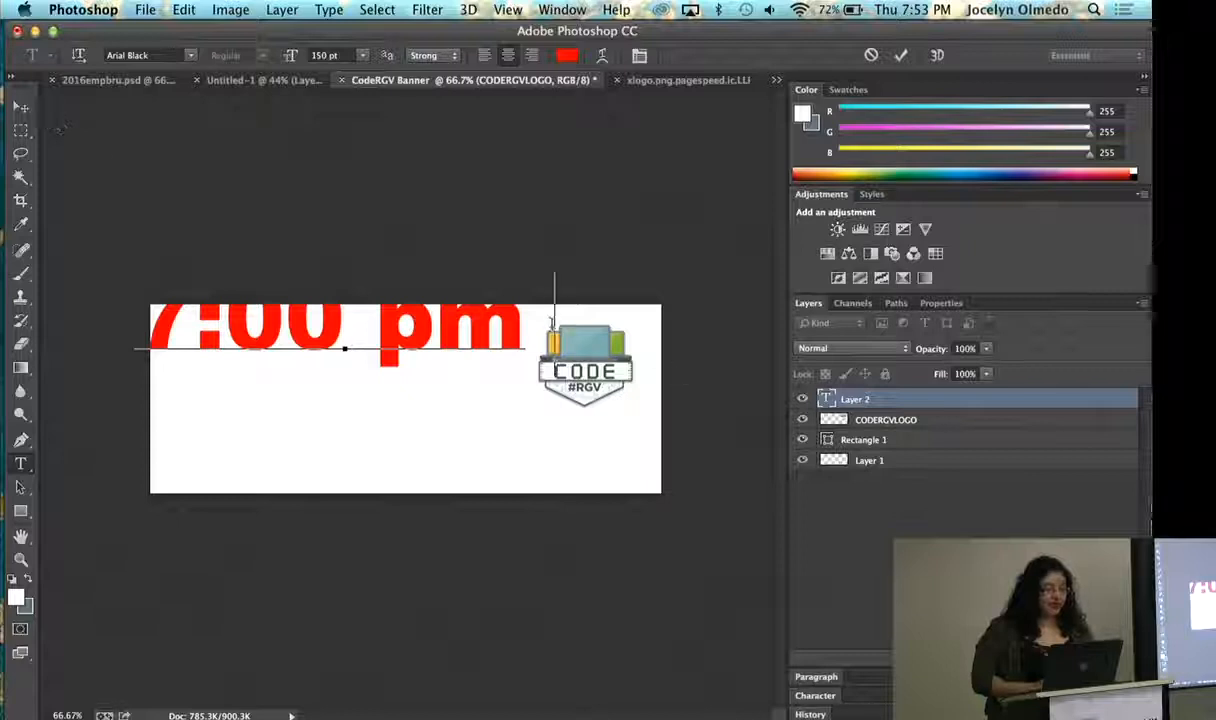
- Set the size of the whole 7:00 pm text to 60 pt
left_click_drag(553, 320, 130, 258)
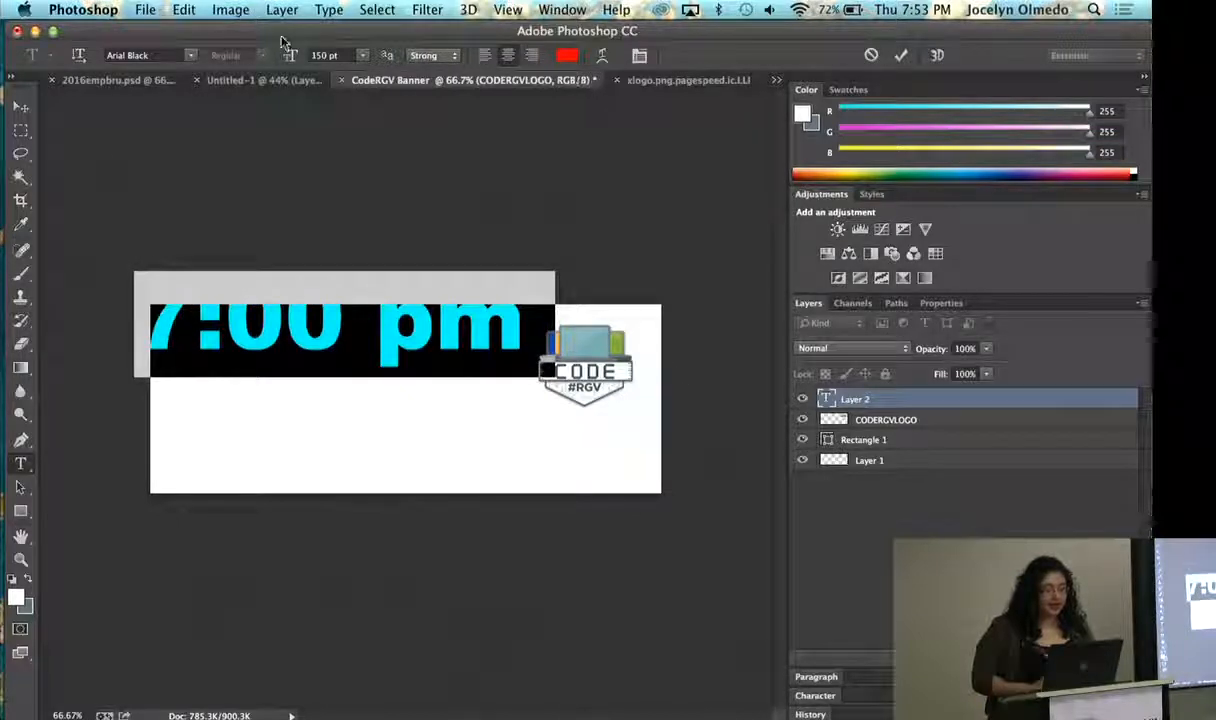
left_click(362, 55)
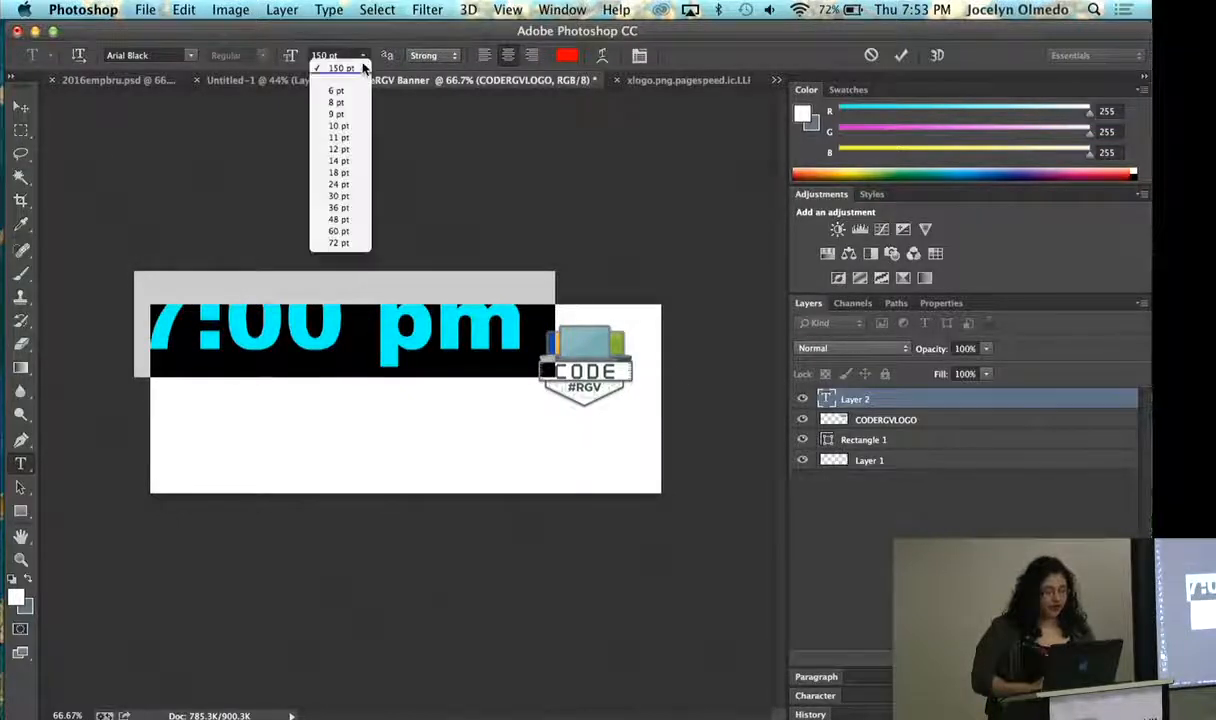
left_click(348, 236)
- Colour the 7:00 pm text dark gray, 4e4e4e, and commit the text edit
left_click(566, 55)
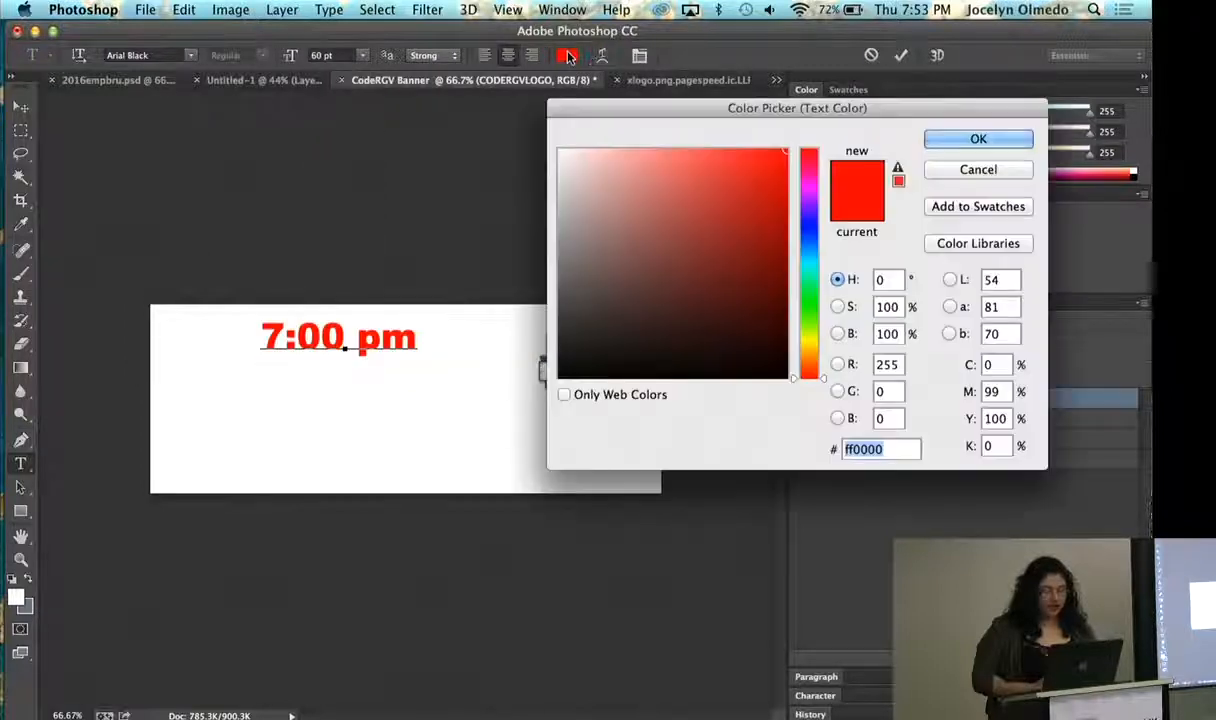
mouse_move(607, 182)
left_mouse_down()
mouse_move(565, 228)
mouse_move(541, 310)
left_mouse_up()
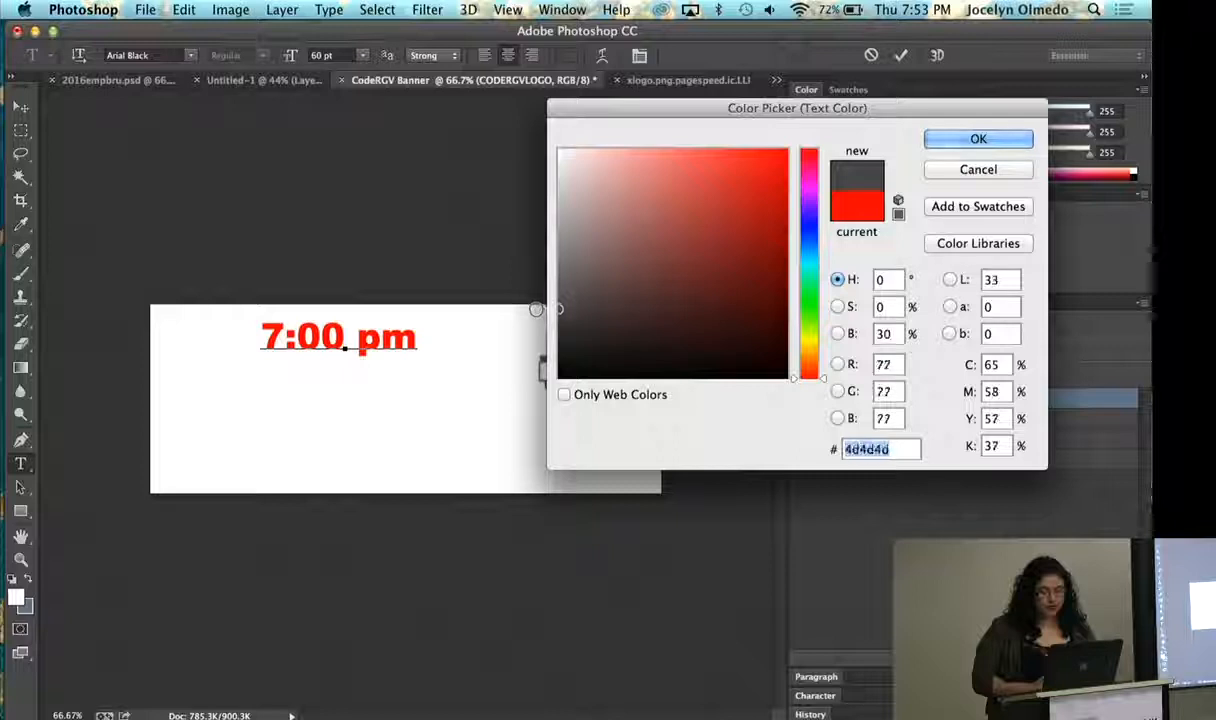
left_click(947, 139)
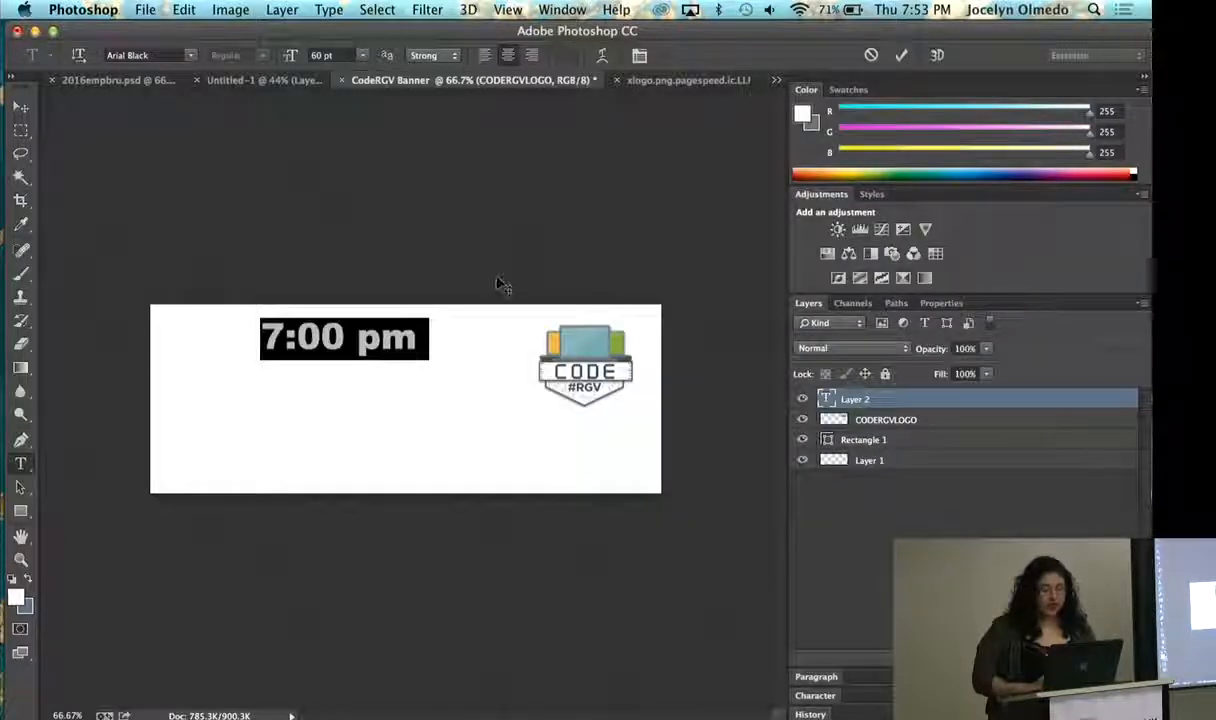
left_click(419, 336)
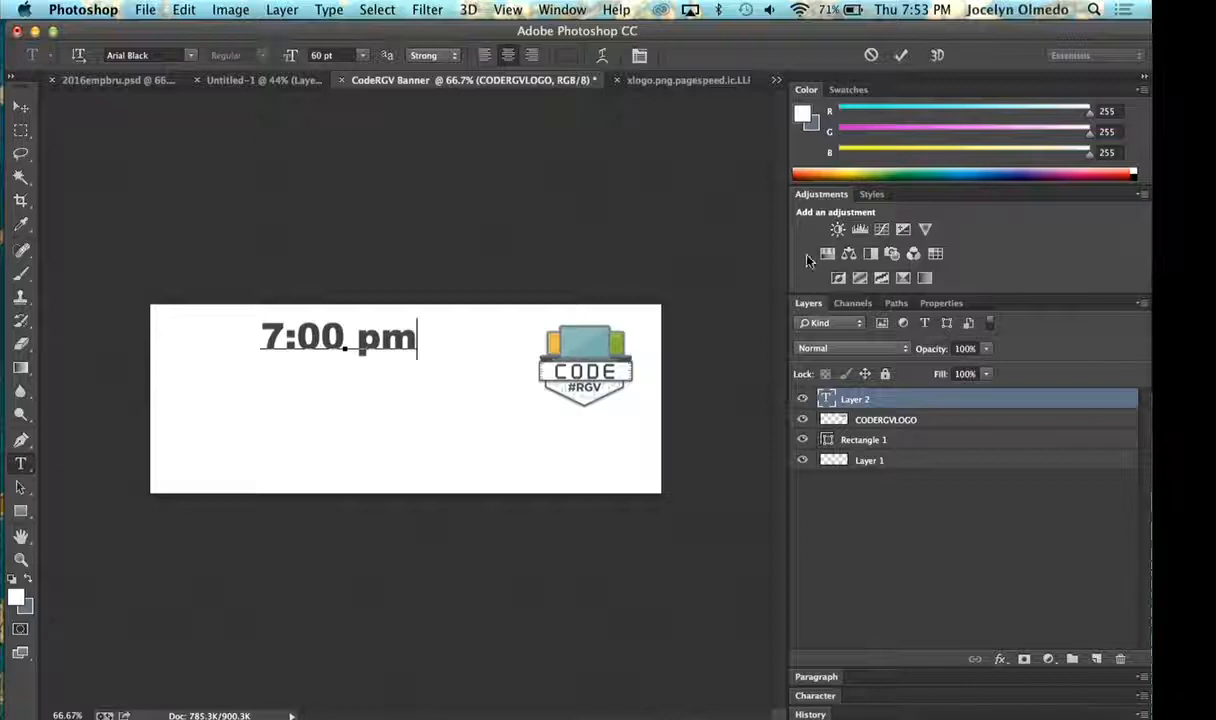
left_click(24, 108)
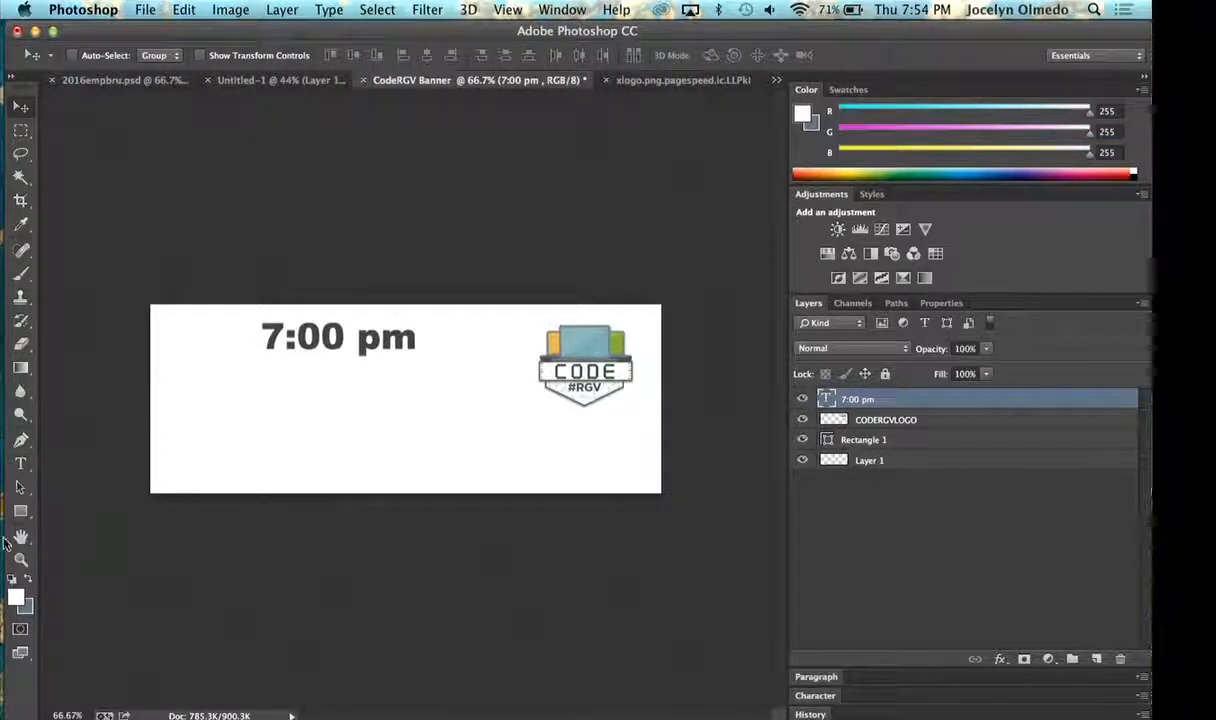
- Sample the logo's blue-gray in the foreground Color Picker, copy its hex code 828e96, and cancel the picker
left_click(15, 597)
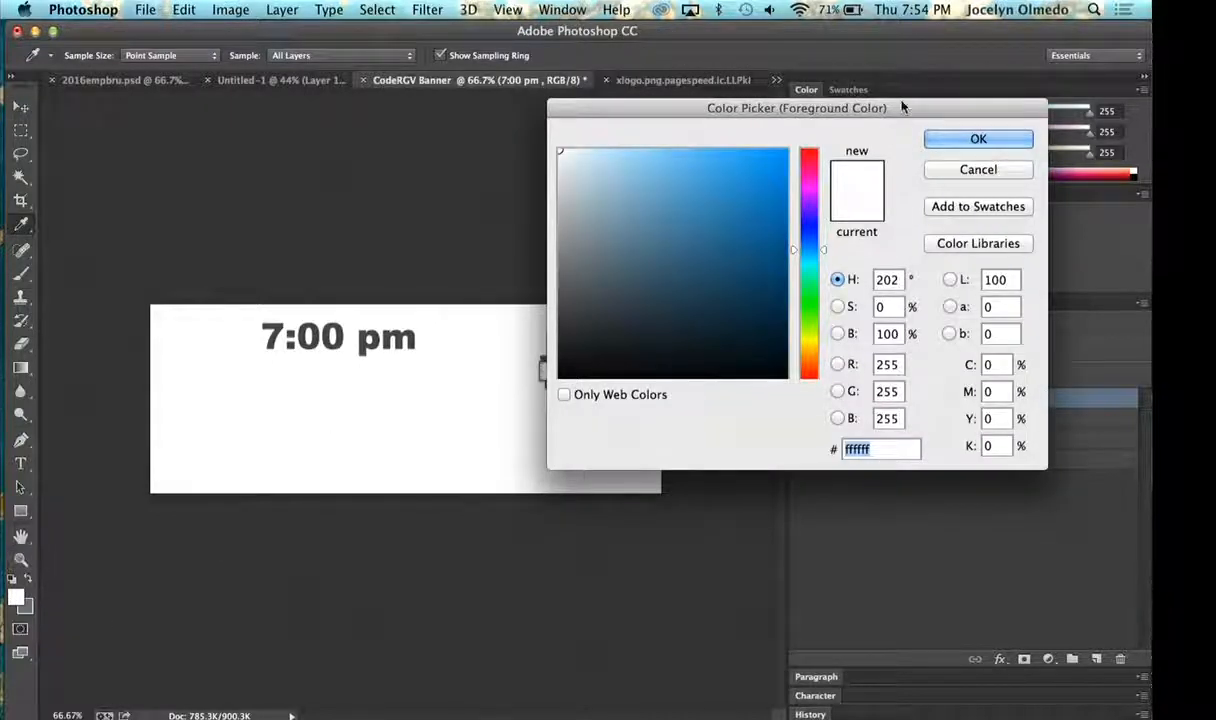
left_click_drag(901, 107, 1050, 100)
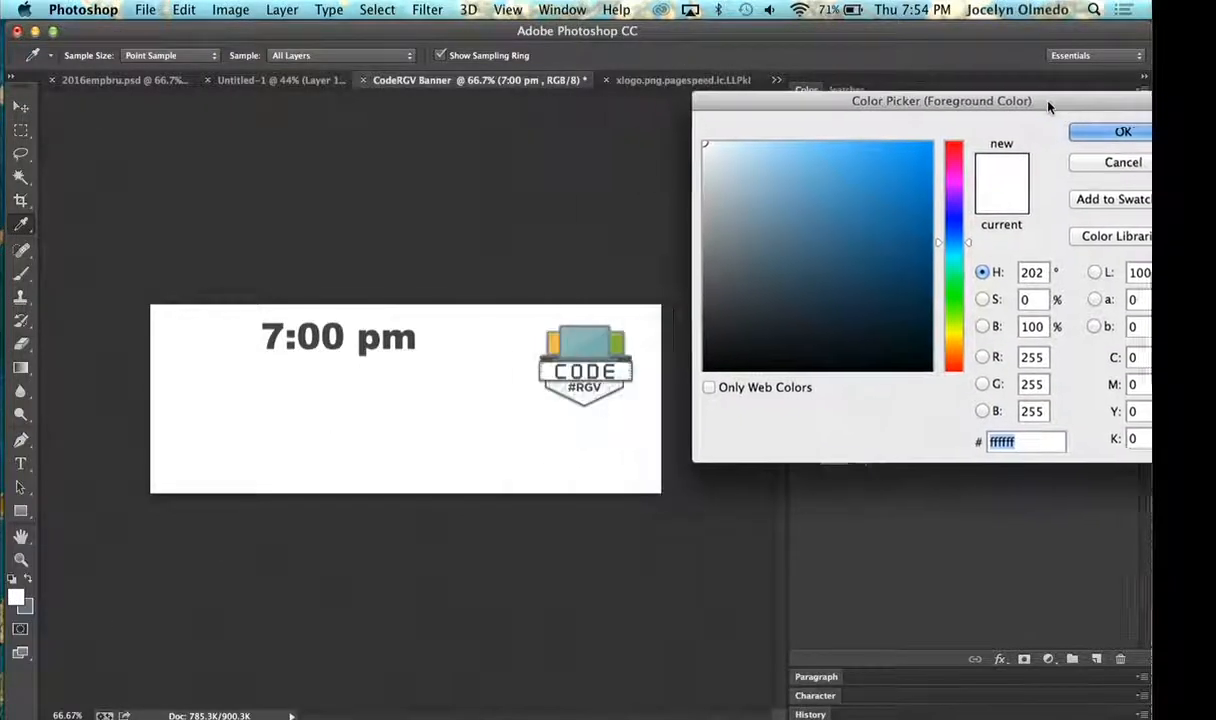
left_click(605, 350)
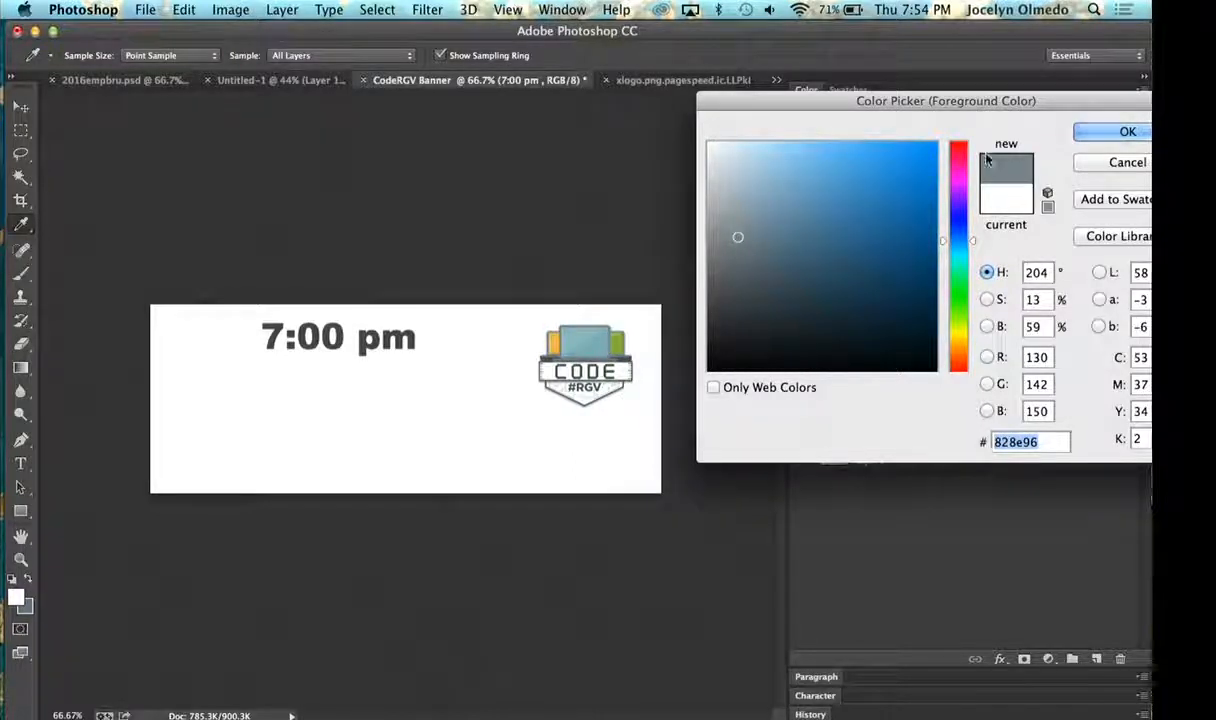
left_click_drag(925, 103, 834, 103)
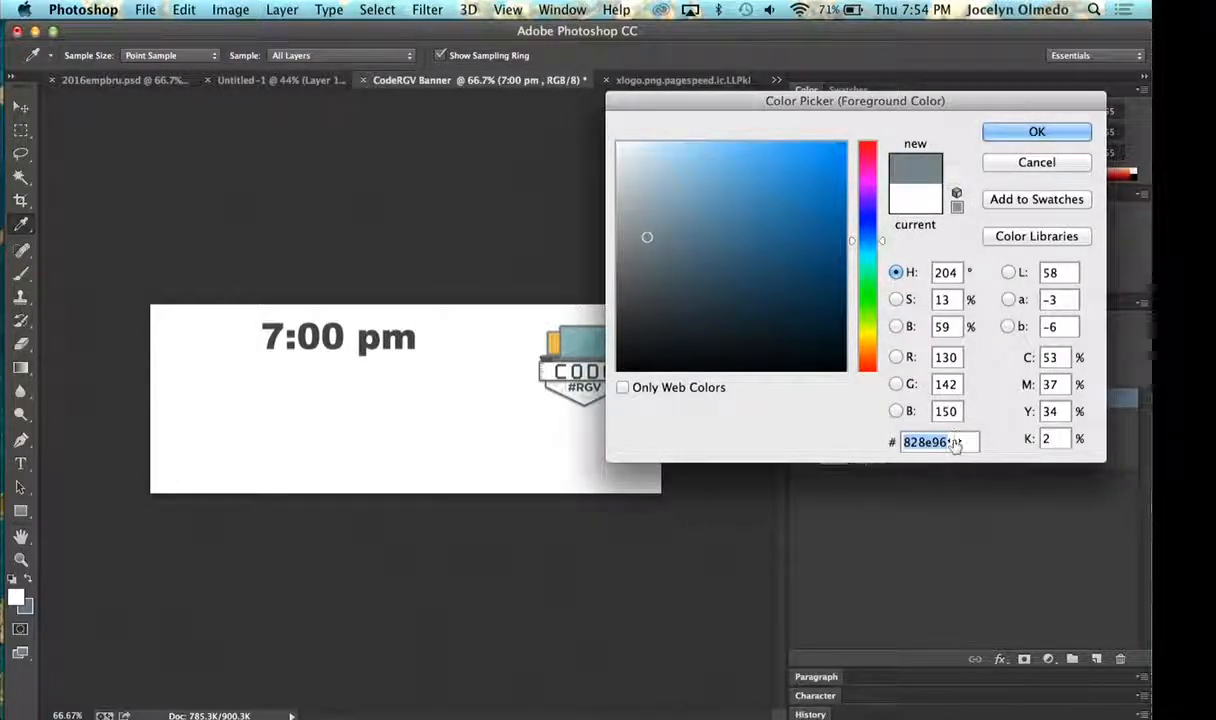
left_click(1018, 165)
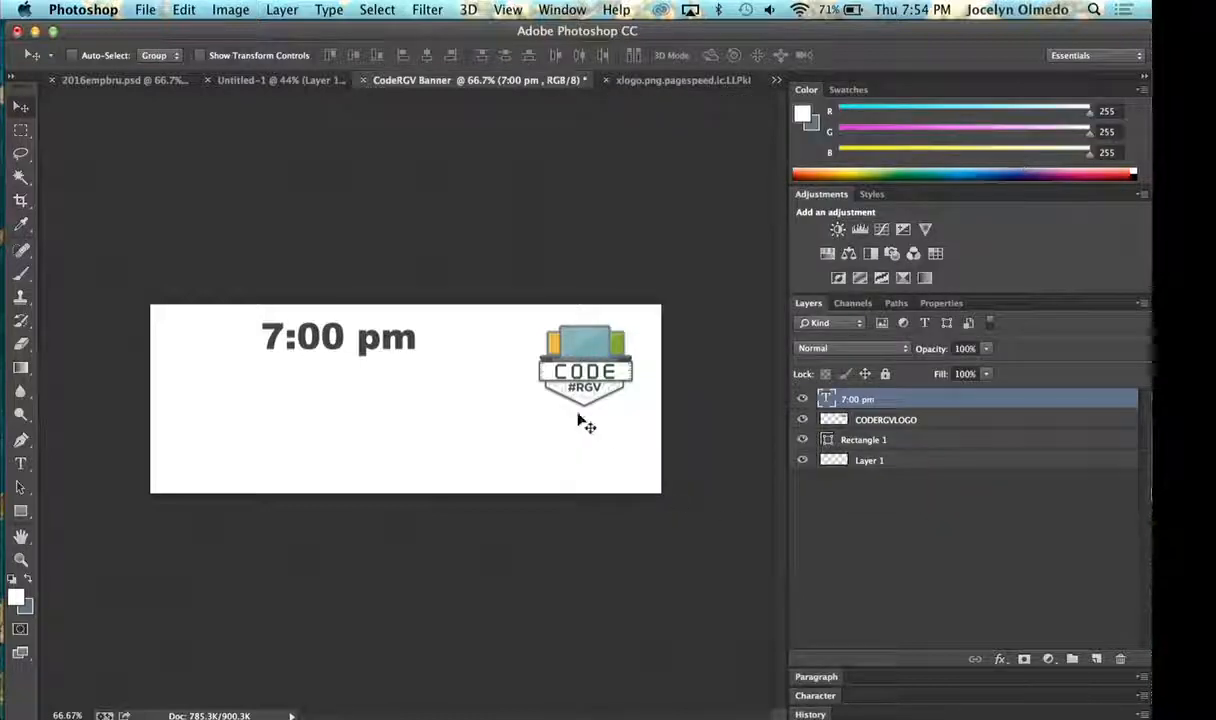
- Recolour the 7:00 pm text with the copied hex code 828e96 and move it to the lower centre of the banner
left_click(20, 463)
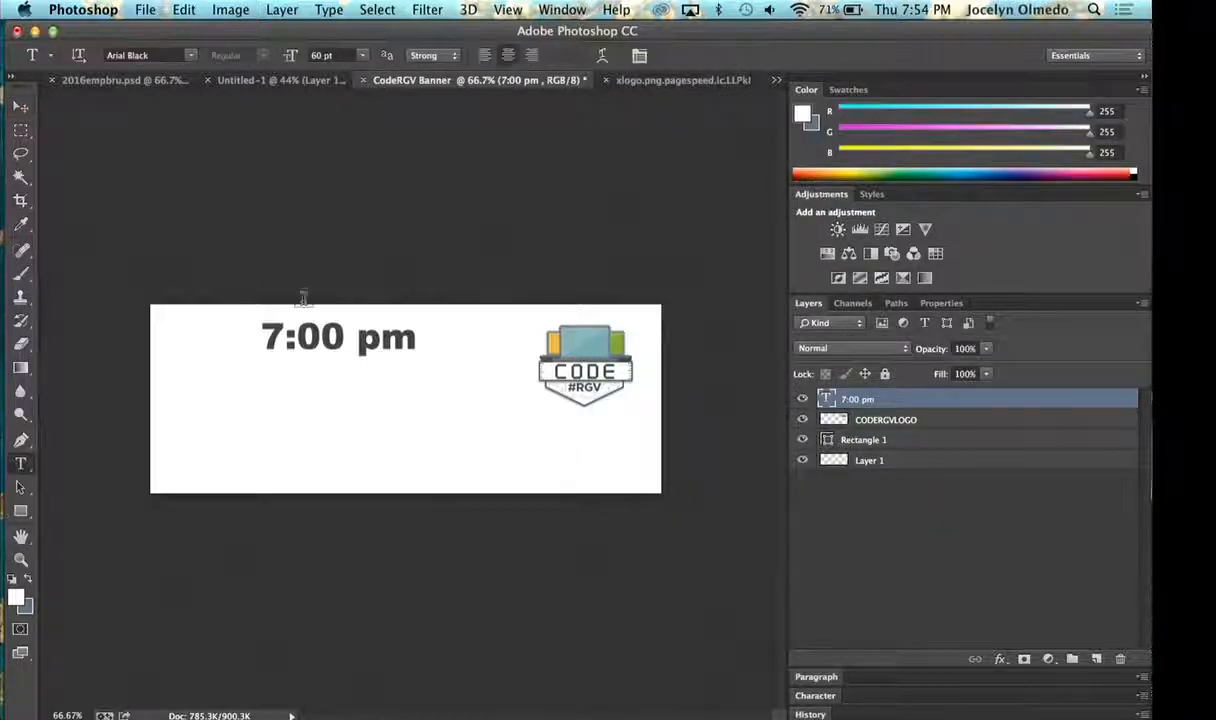
triple_click(290, 325)
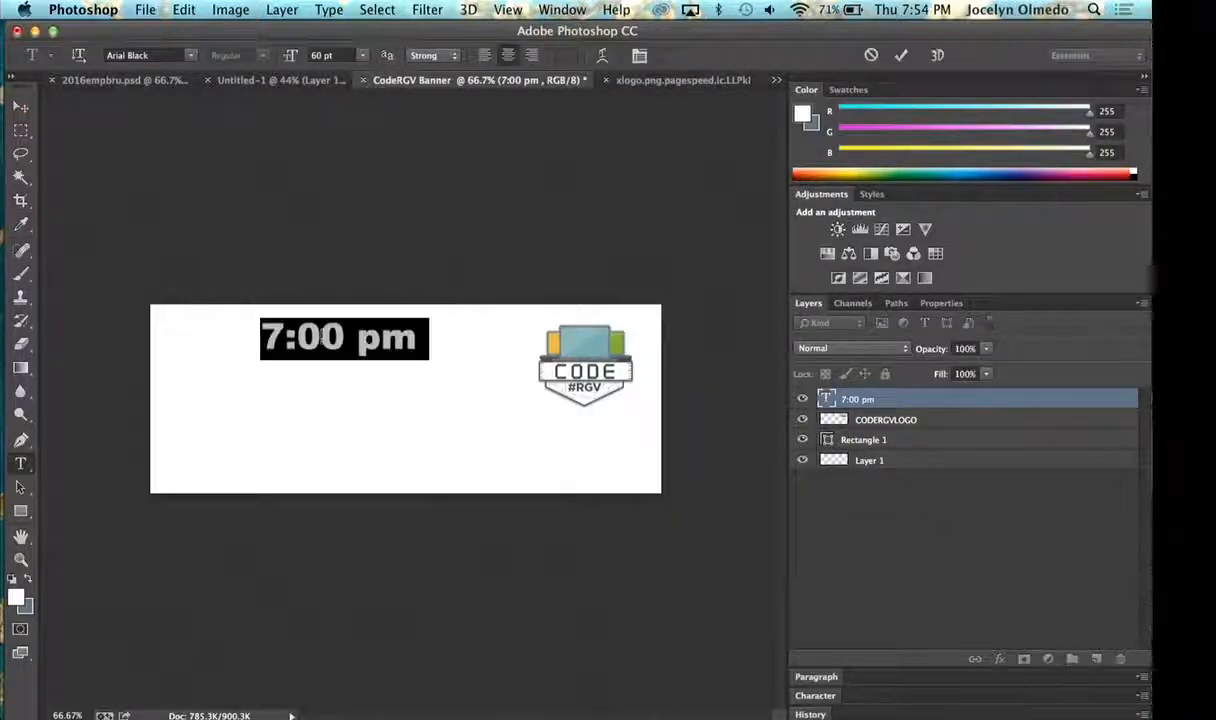
left_click(570, 58)
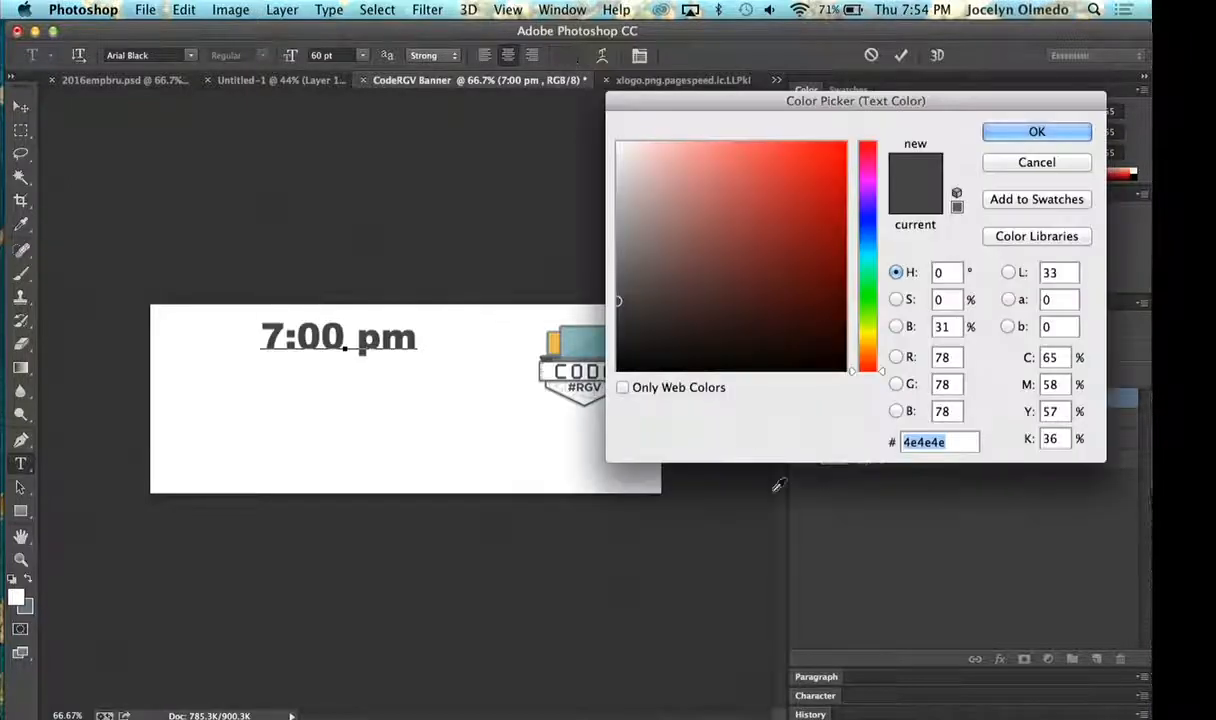
type("828e90")
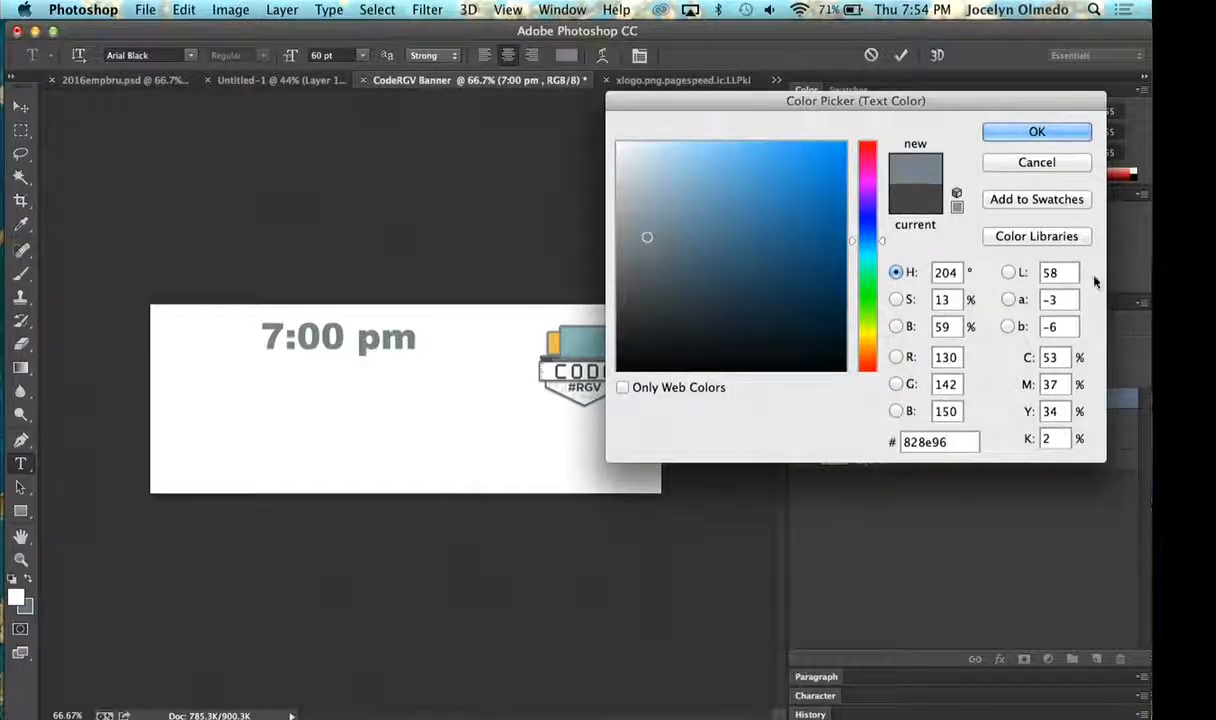
left_click(1034, 132)
left_click(20, 106)
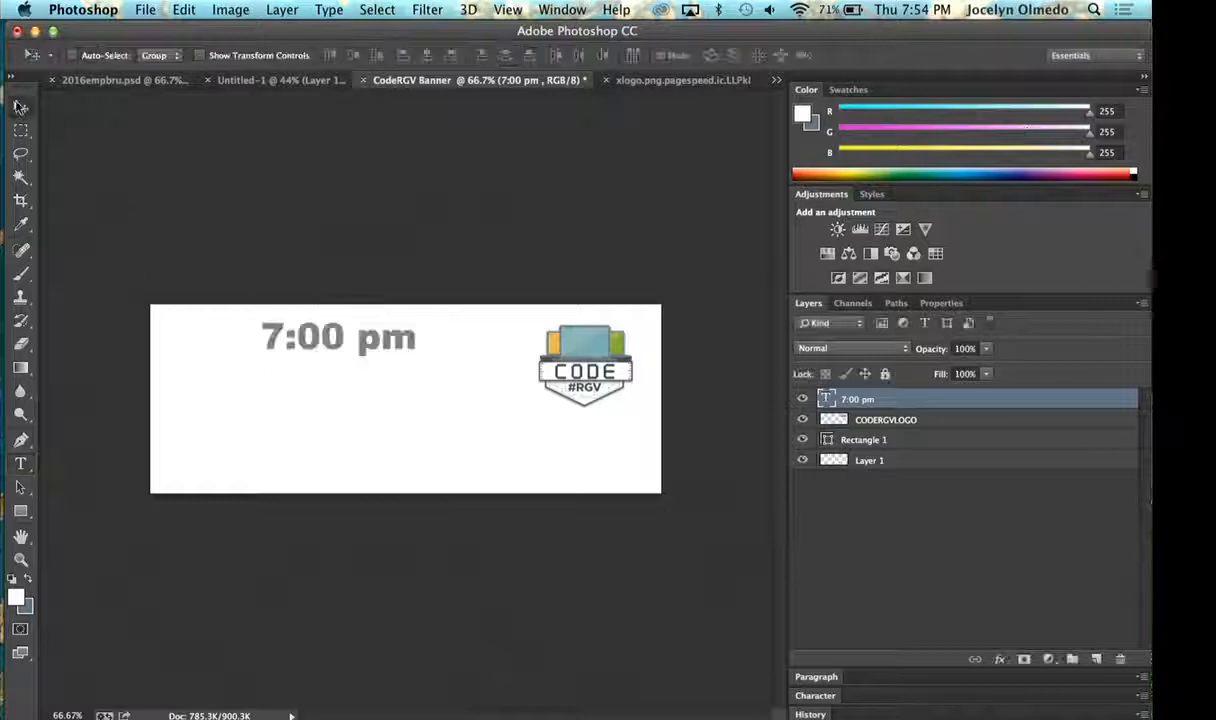
left_click_drag(372, 365, 420, 435)
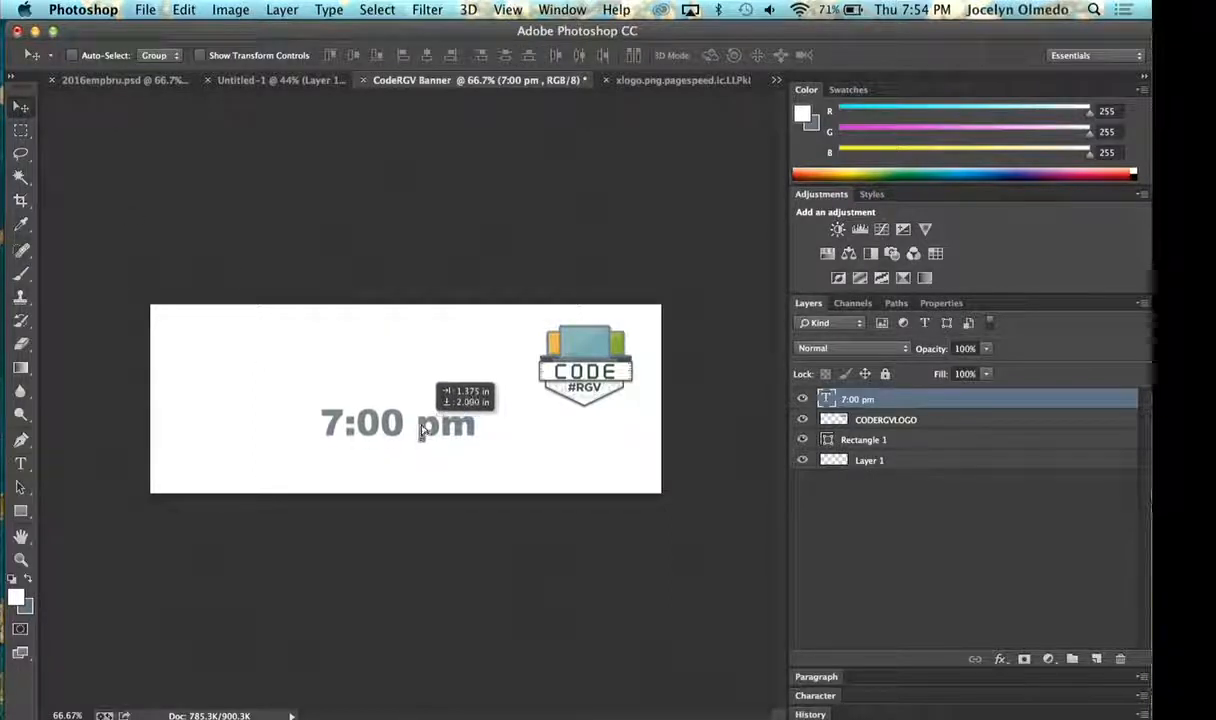
- Add a new text layer reading McAllen Creative Incubarto above the 7:00 pm text
left_click(21, 467)
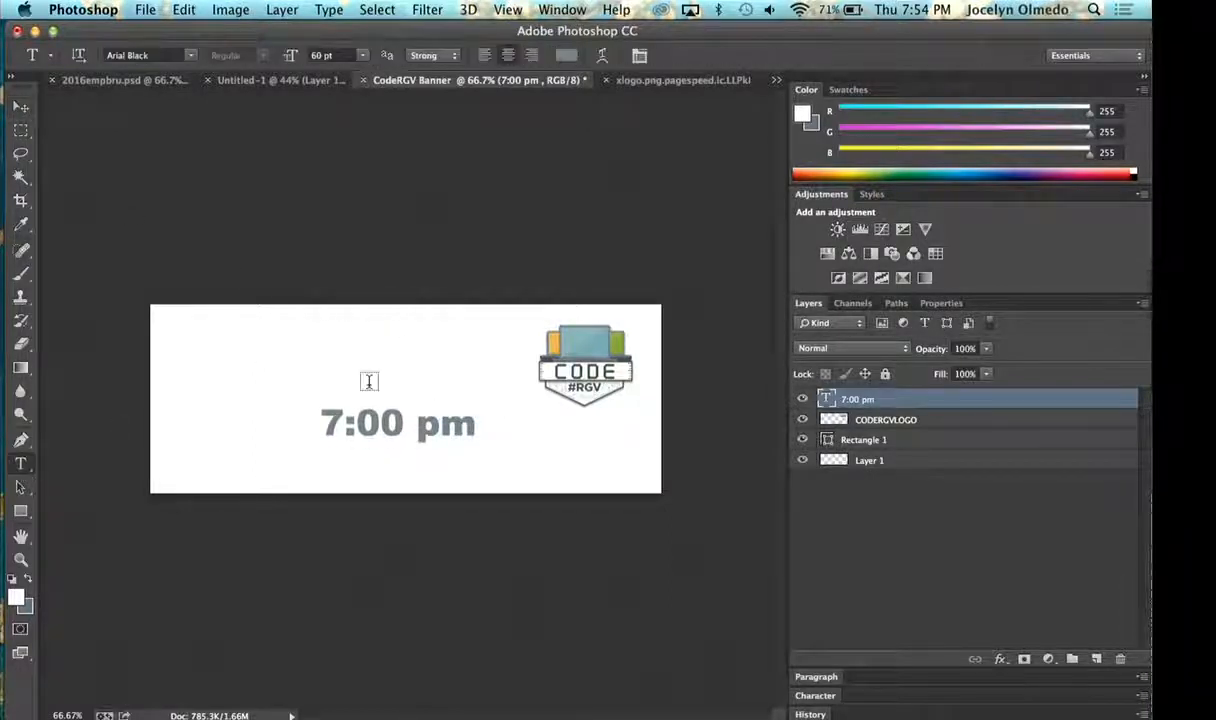
left_click(323, 378)
type("McA")
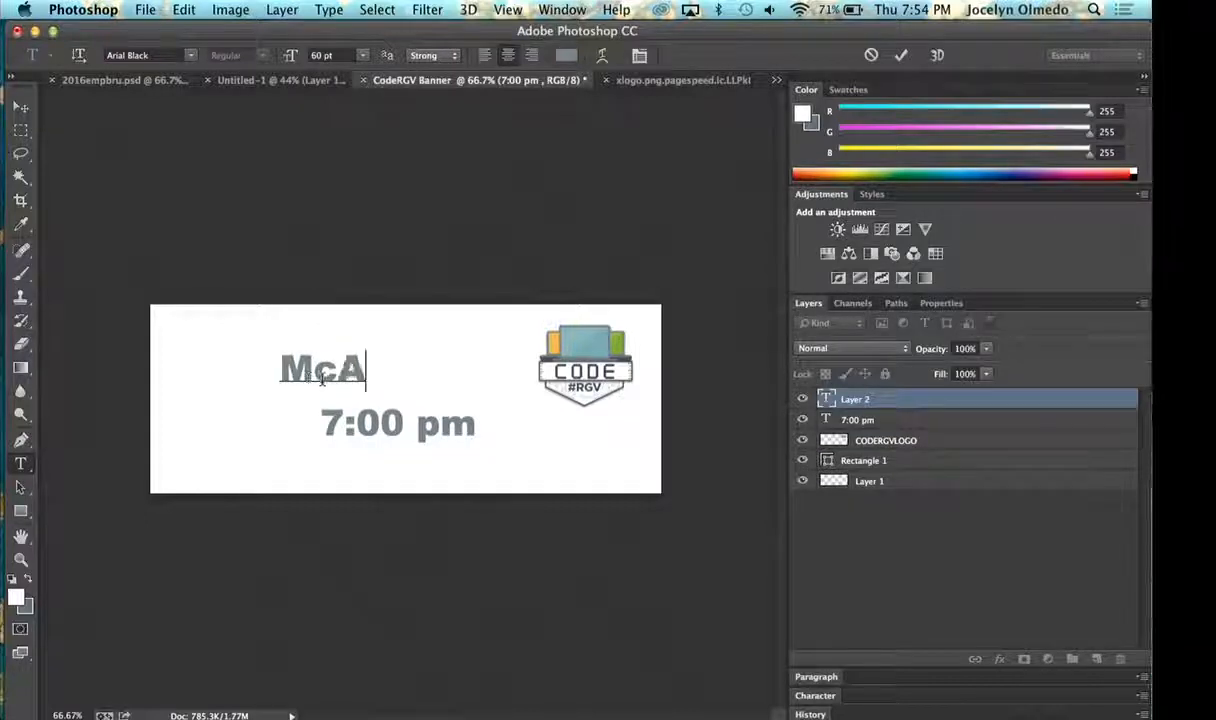
type("llen Creativ")
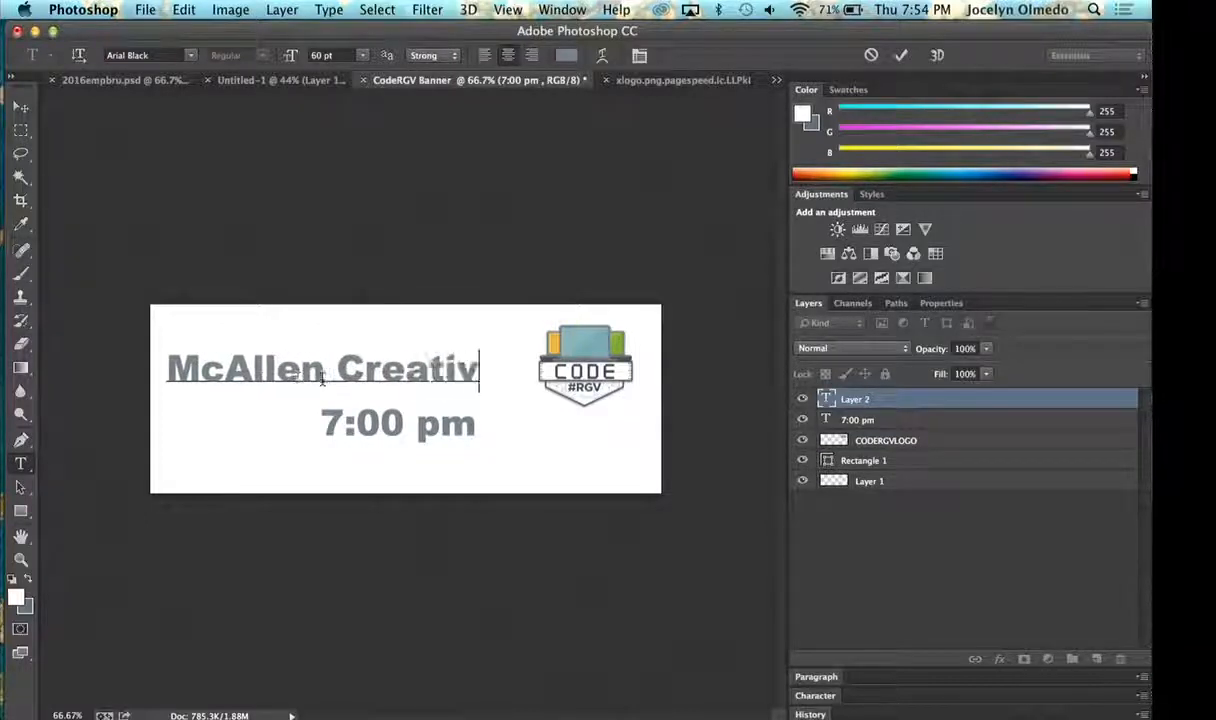
type("e Incuba")
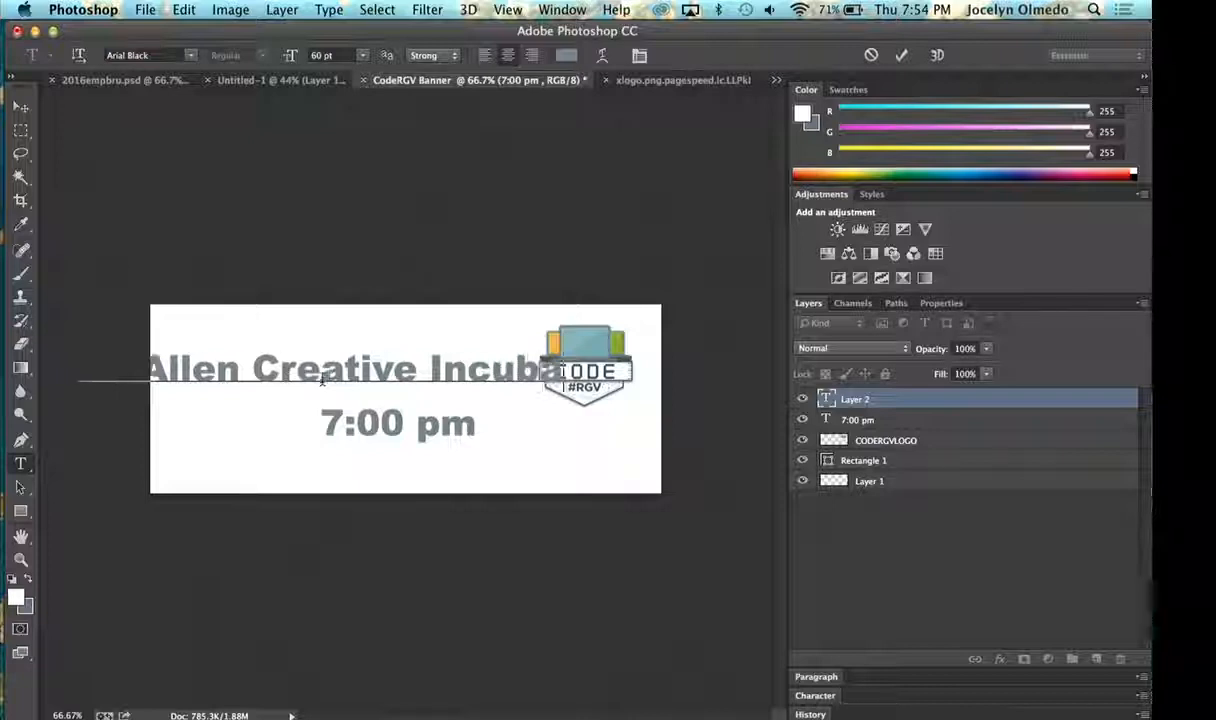
type("tor")
- Set the size of the whole venue text to 30 pt and commit the text edit
triple_click(322, 378)
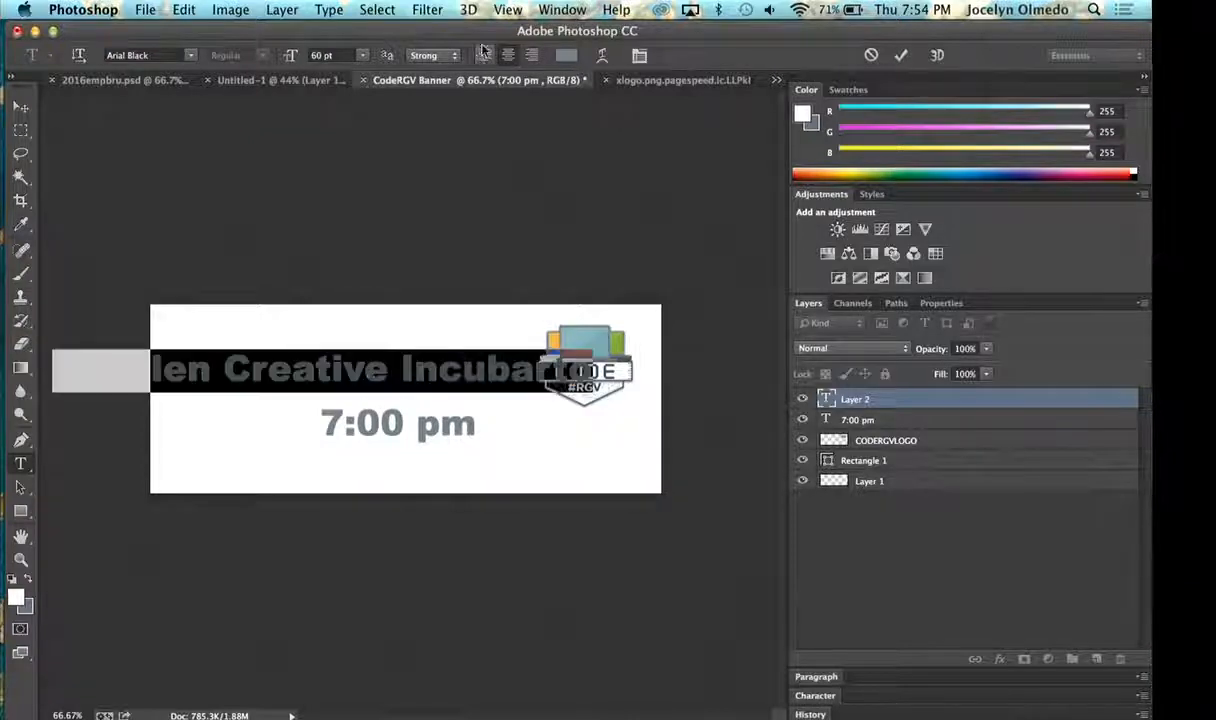
left_click(361, 55)
left_click(346, 210)
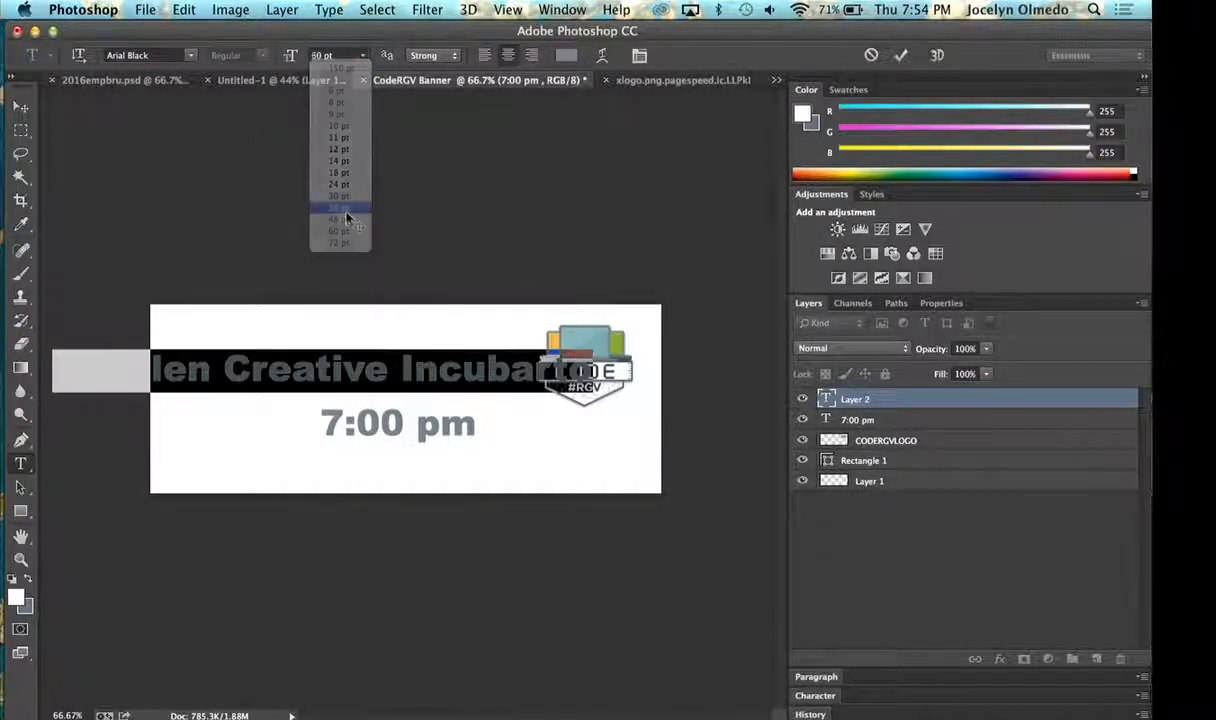
left_click(362, 55)
left_click(340, 205)
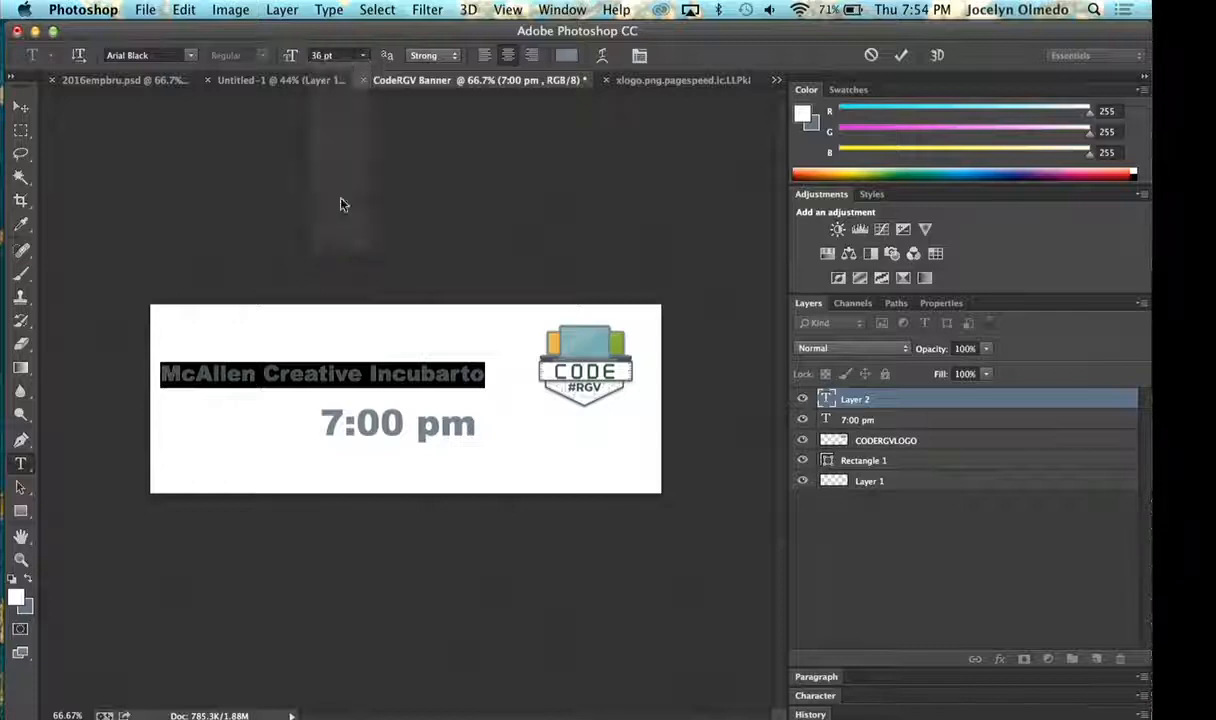
left_click(21, 106)
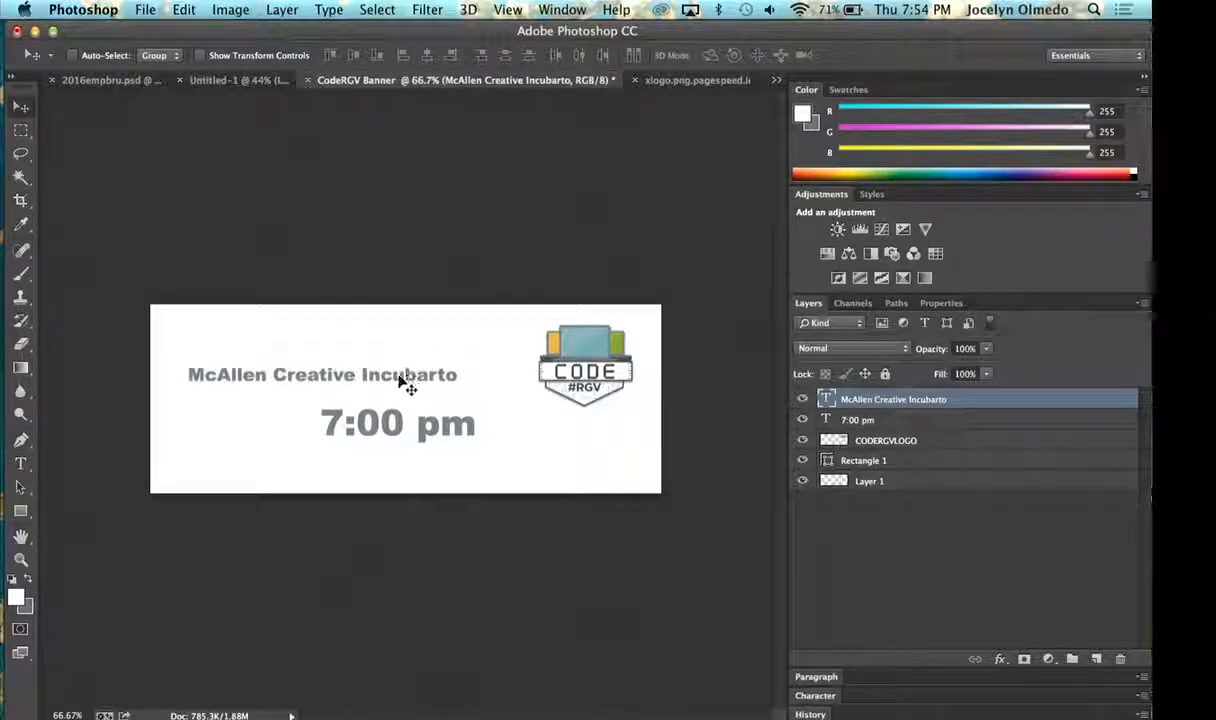
- Correct the venue text to read McAllen Creative Incubator and move it directly above the 7:00 pm text
left_click(21, 463)
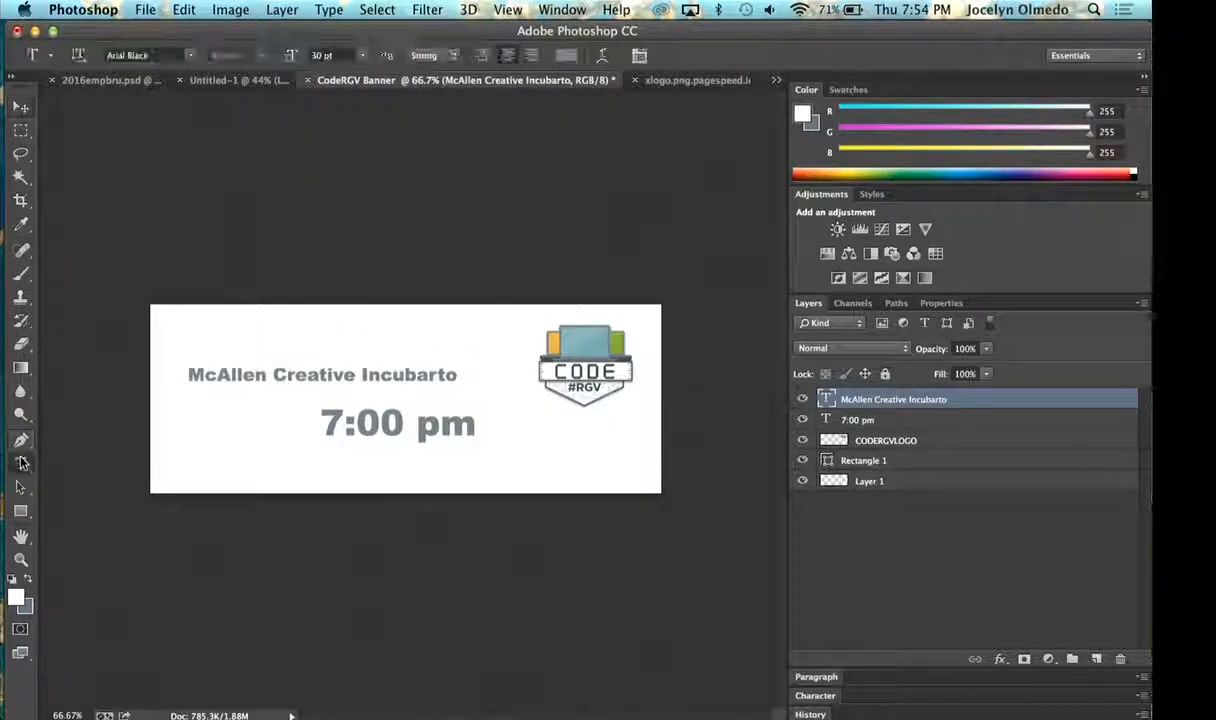
left_click(455, 375)
key("BackSpace")
key("BackSpace")
key("BackSpace")
type("tor")
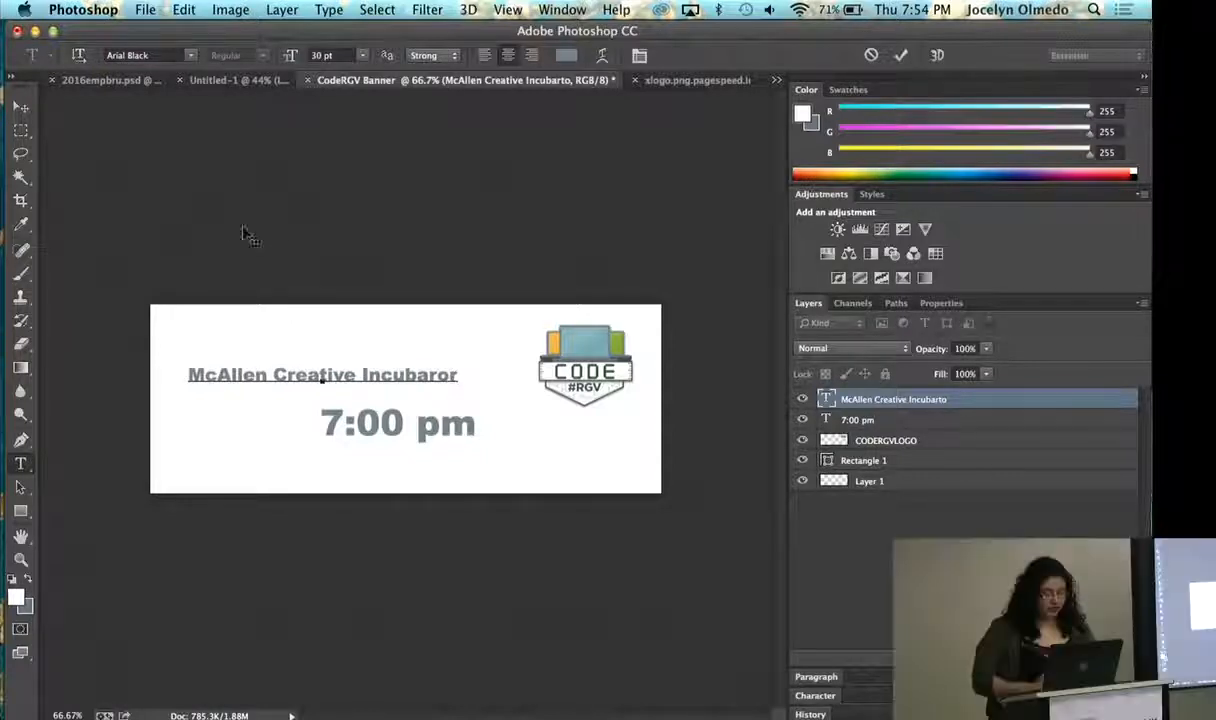
key("BackSpace")
key("BackSpace")
key("BackSpace")
type("tor")
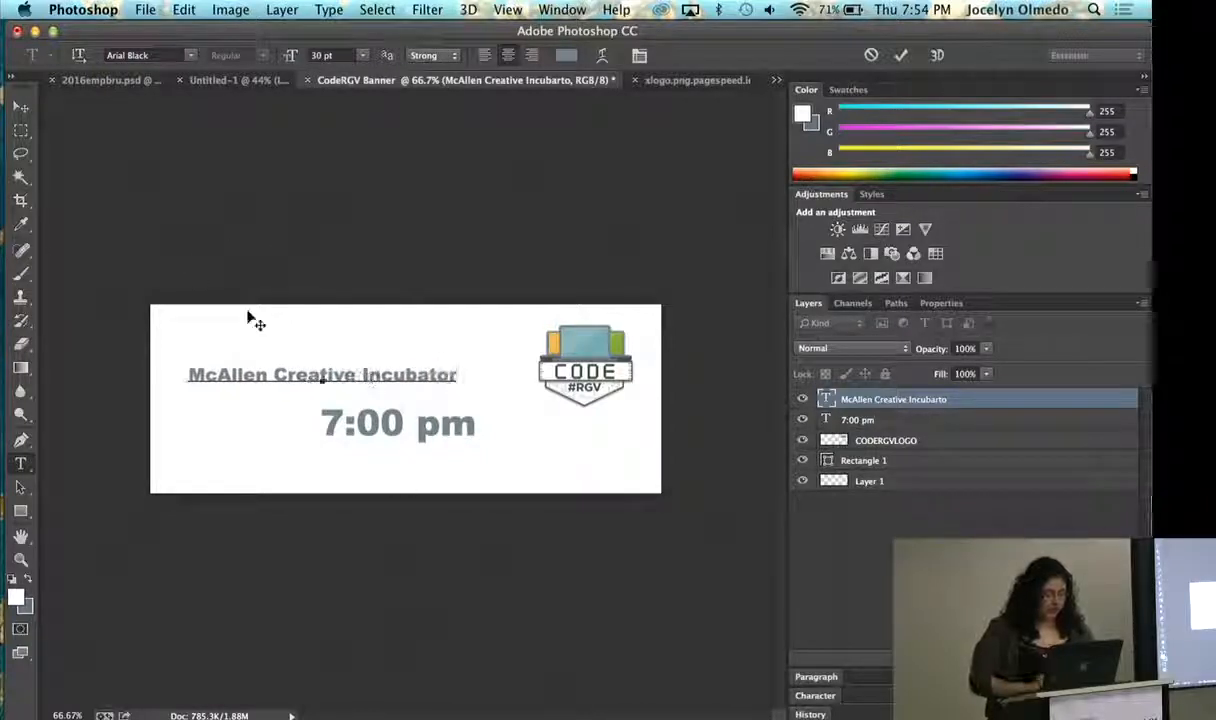
left_click(24, 110)
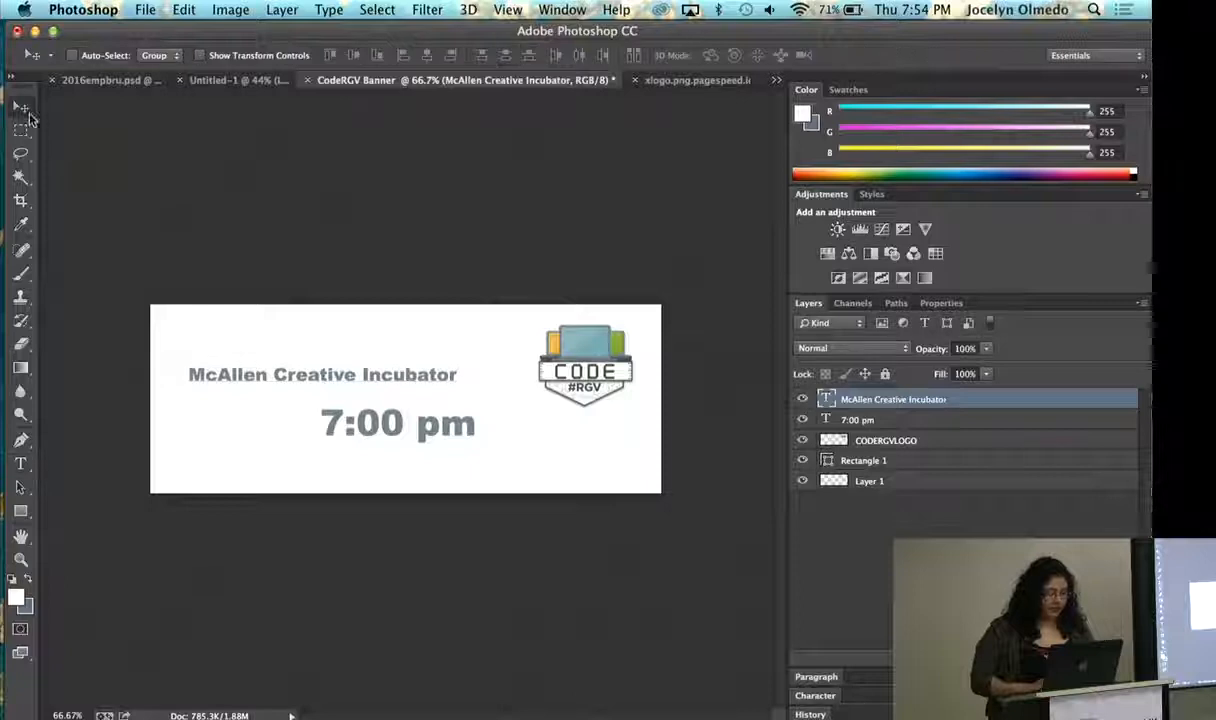
left_click_drag(459, 375, 489, 383)
- Insert the line 1st & 3rd Thursday before 7:00 pm in the time text, with 7:00 pm on its own line
left_click(20, 463)
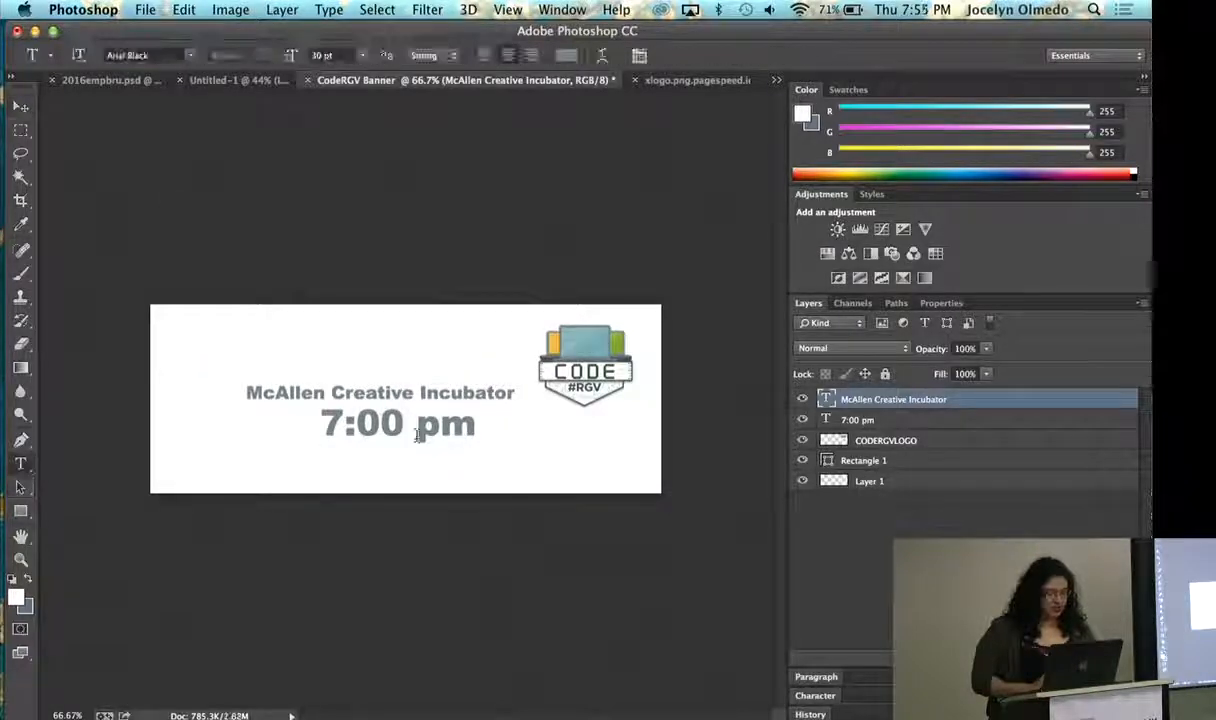
left_click(416, 425)
left_click(314, 421)
type("Thu")
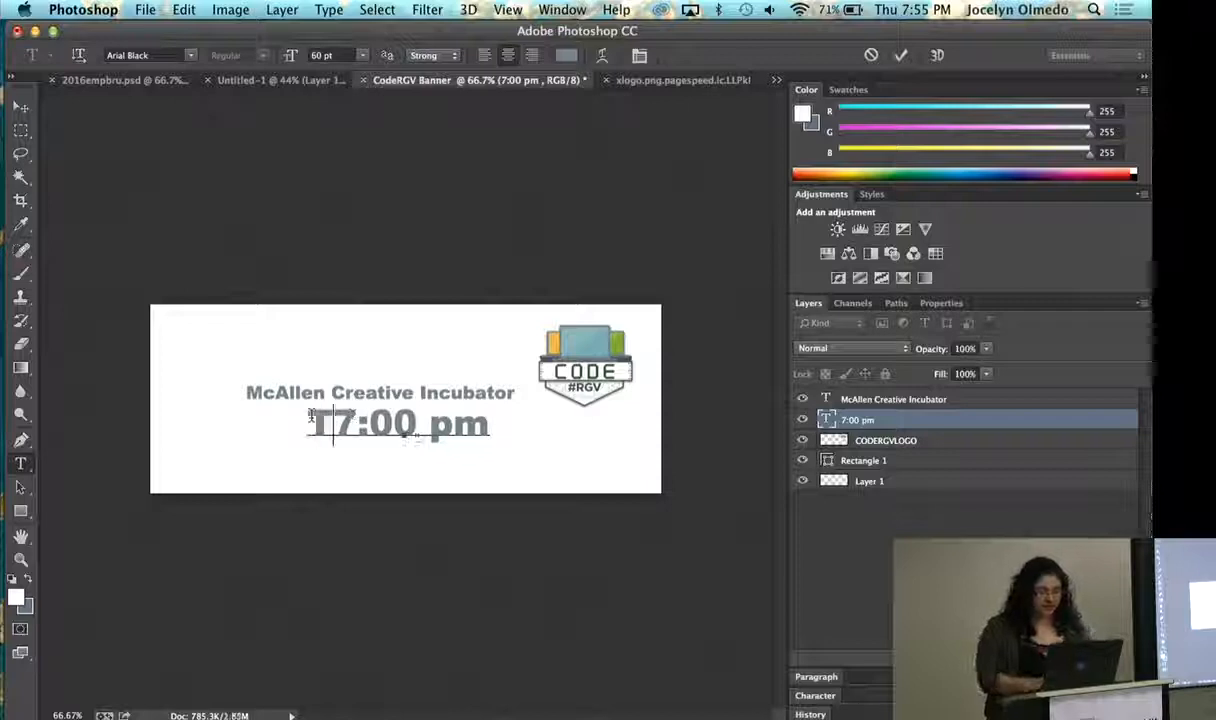
type("rsday")
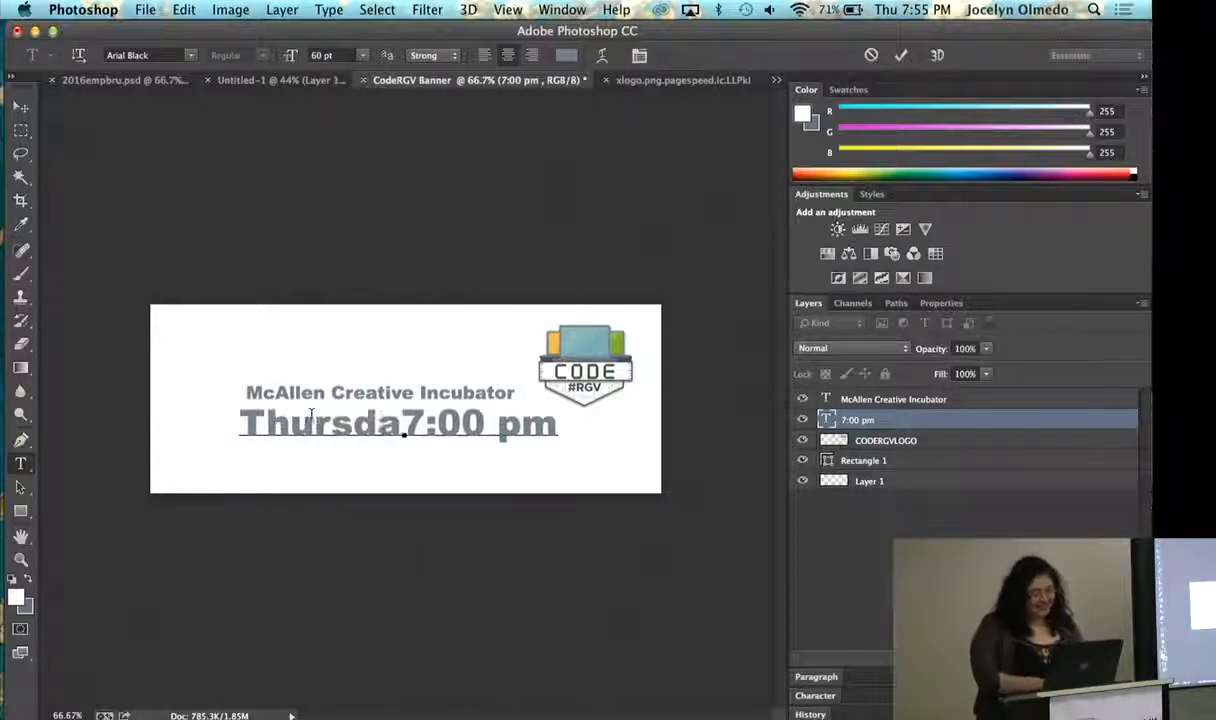
key("Return")
left_click_drag(484, 446, 269, 413)
left_click(318, 420)
type("1st & ")
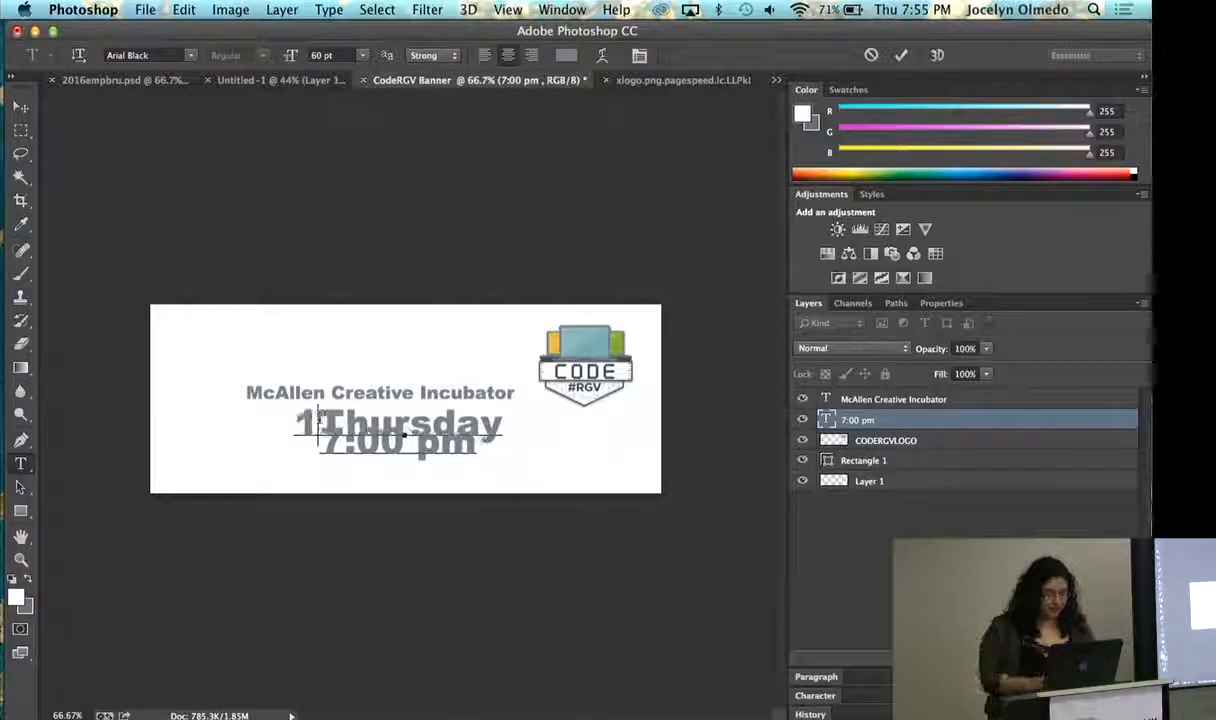
type("3rd")
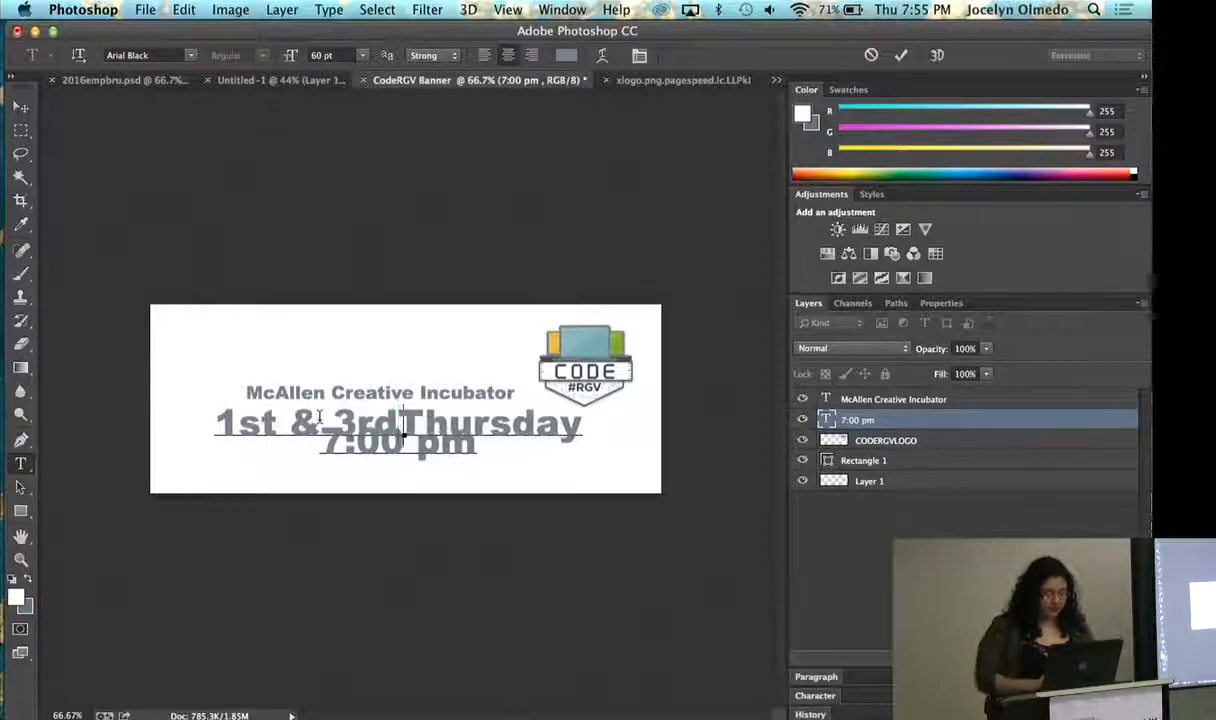
- Set the size of both lines of the date and time text to 48 pt
left_click_drag(488, 446, 144, 415)
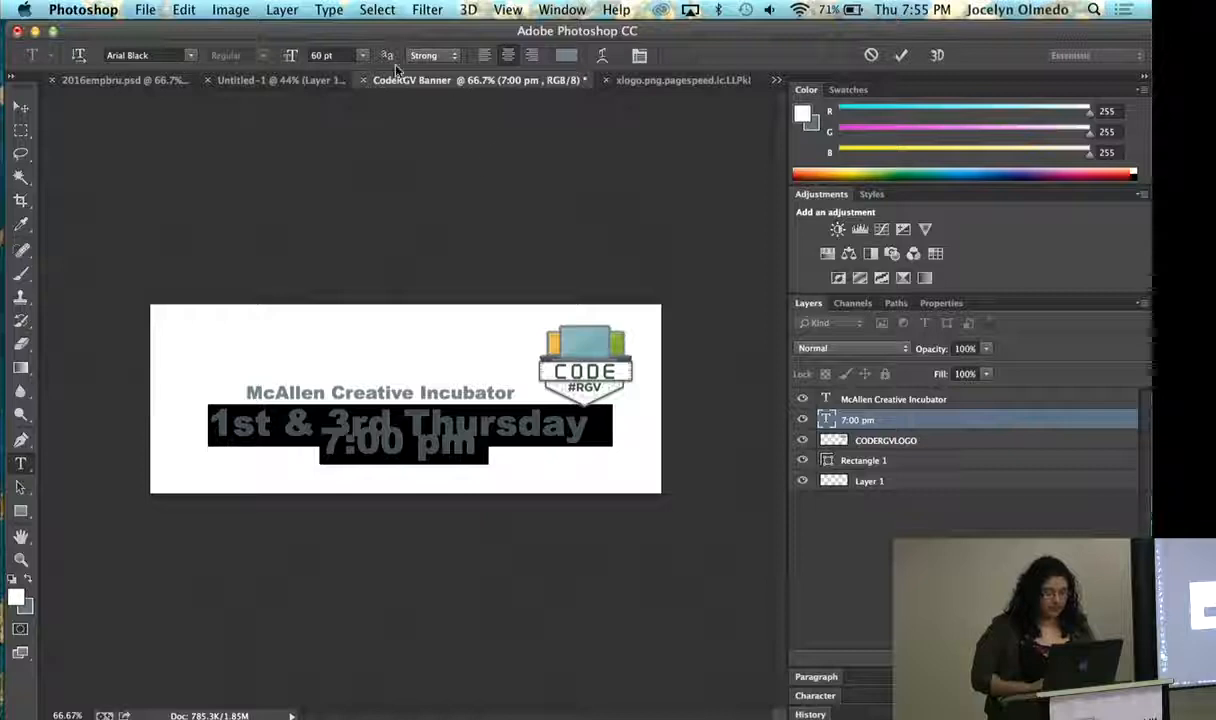
left_click(363, 61)
left_click(335, 214)
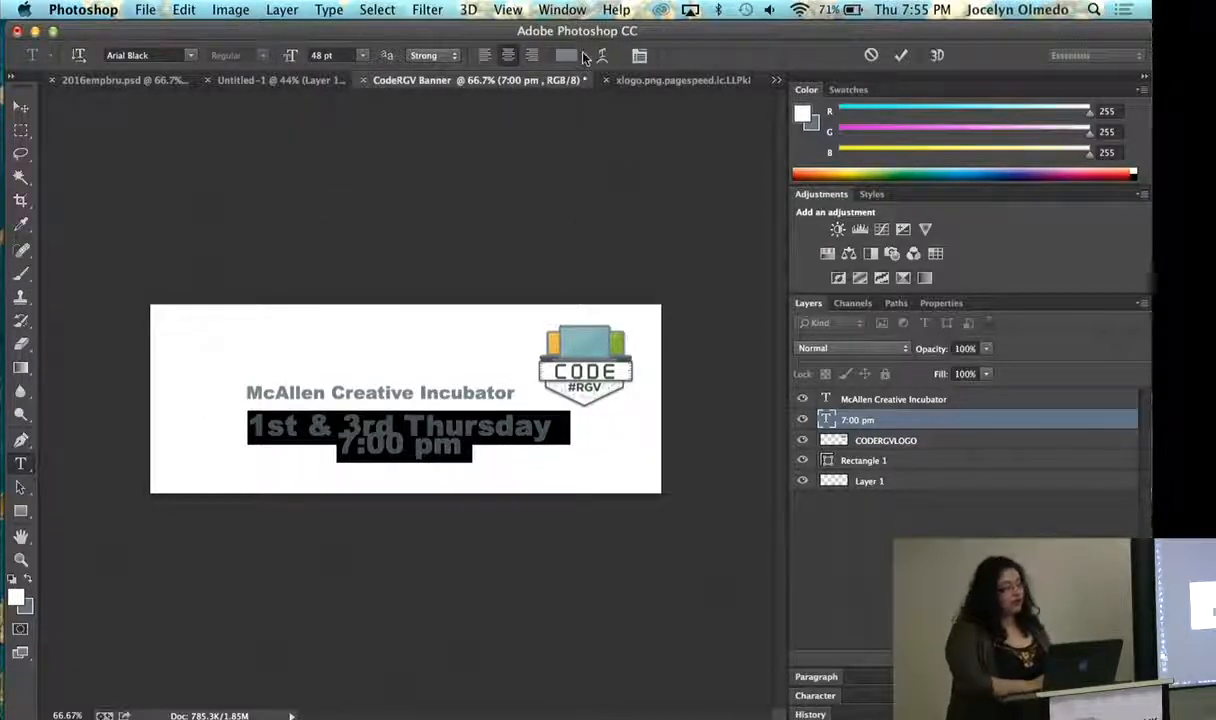
- Right-align the date and time text and move it beneath the McAllen Creative Incubator line, next to the logo
left_click(640, 57)
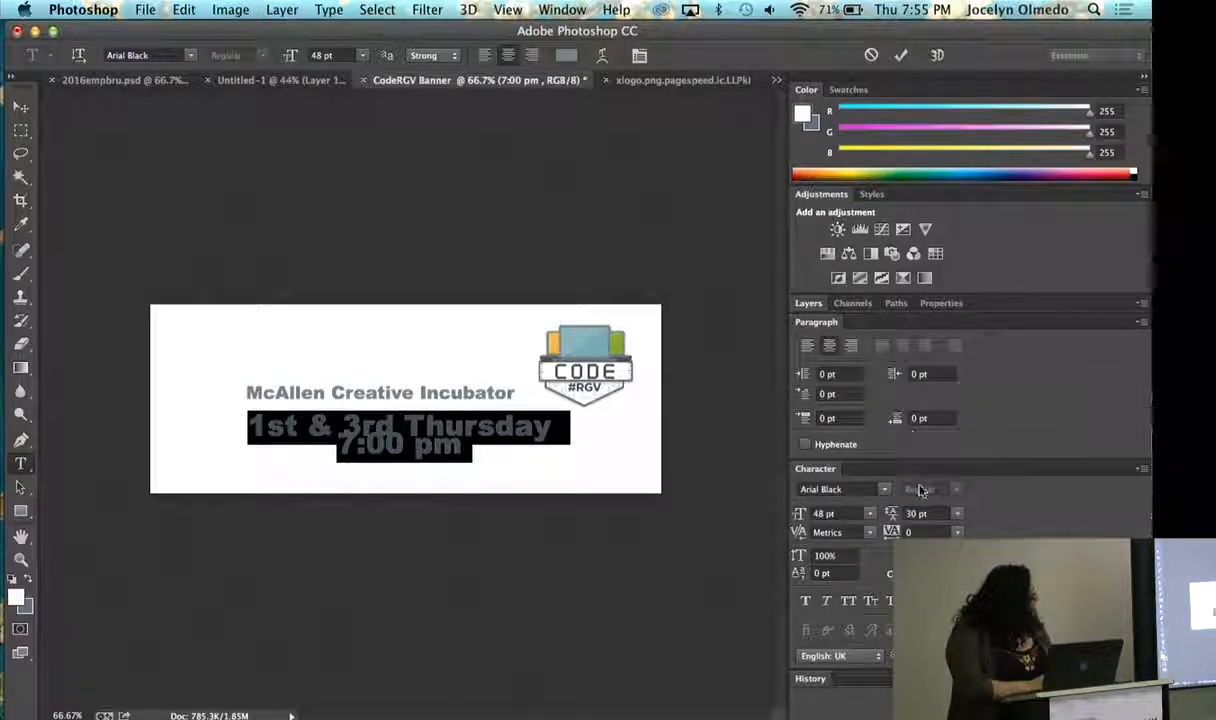
left_click(851, 347)
left_click(19, 106)
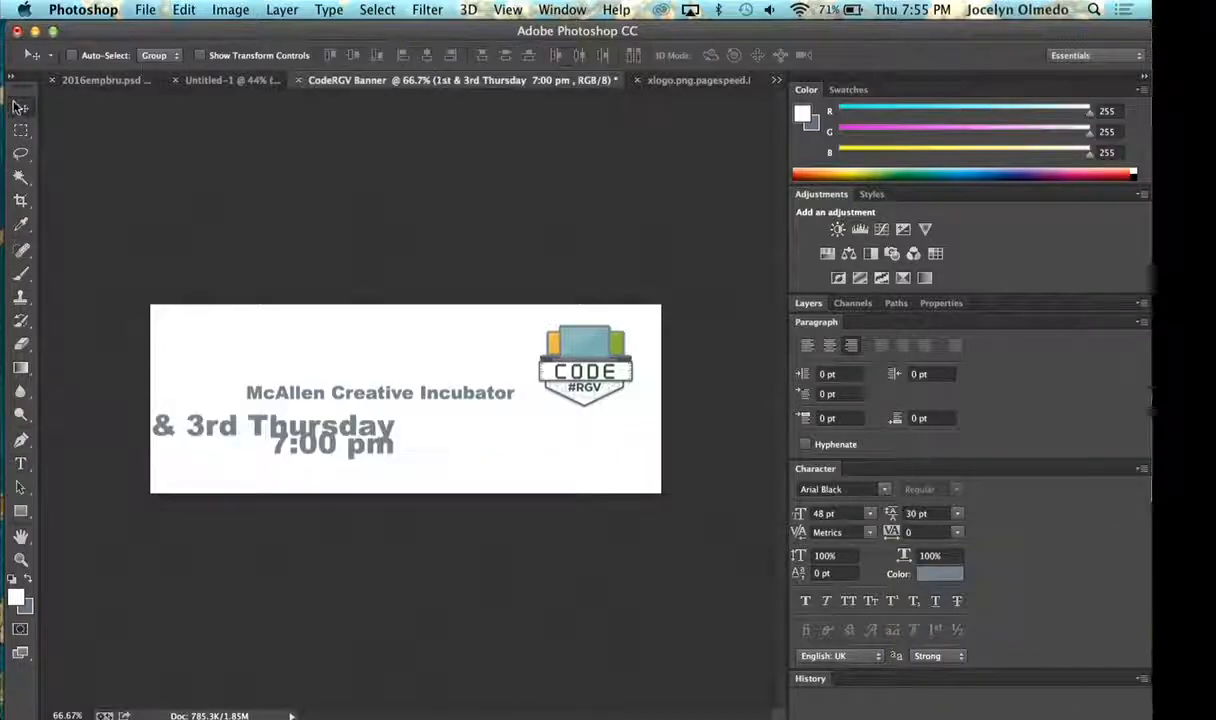
left_click_drag(330, 440, 468, 434)
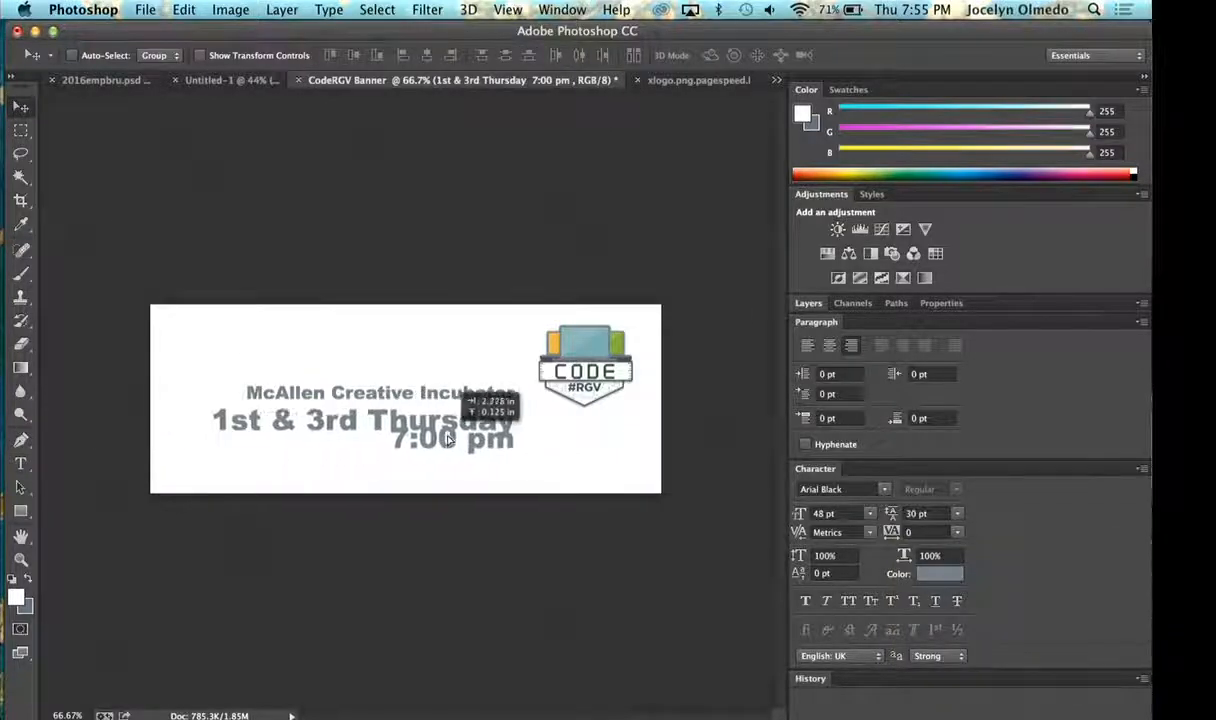
- Set the leading of the two-line date and time text to Auto and commit the edit
left_click(20, 486)
left_click(21, 464)
left_click(520, 423)
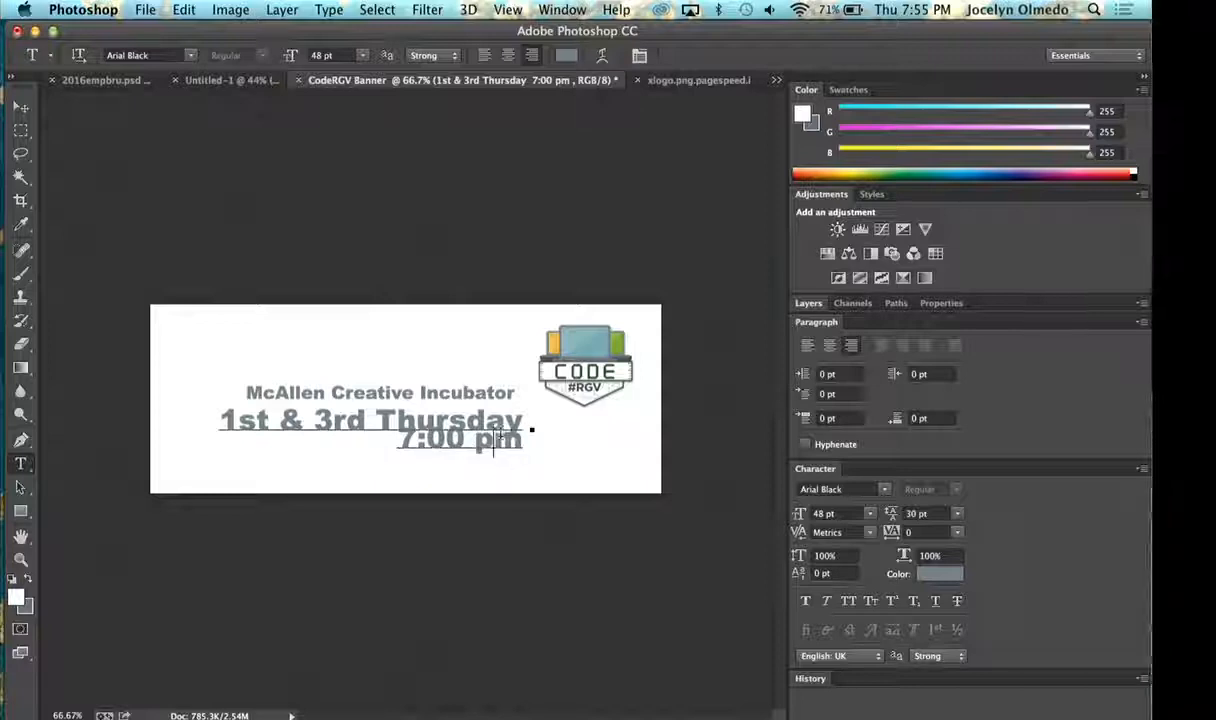
left_click_drag(518, 422, 152, 375)
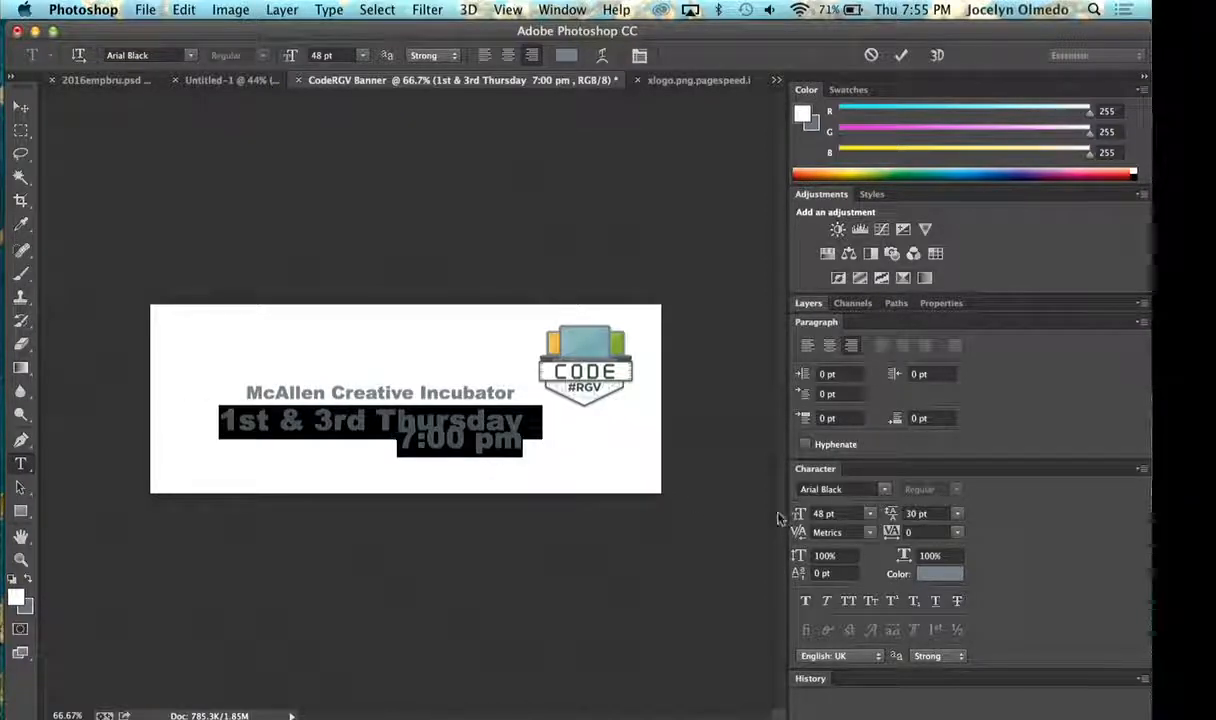
left_click(957, 514)
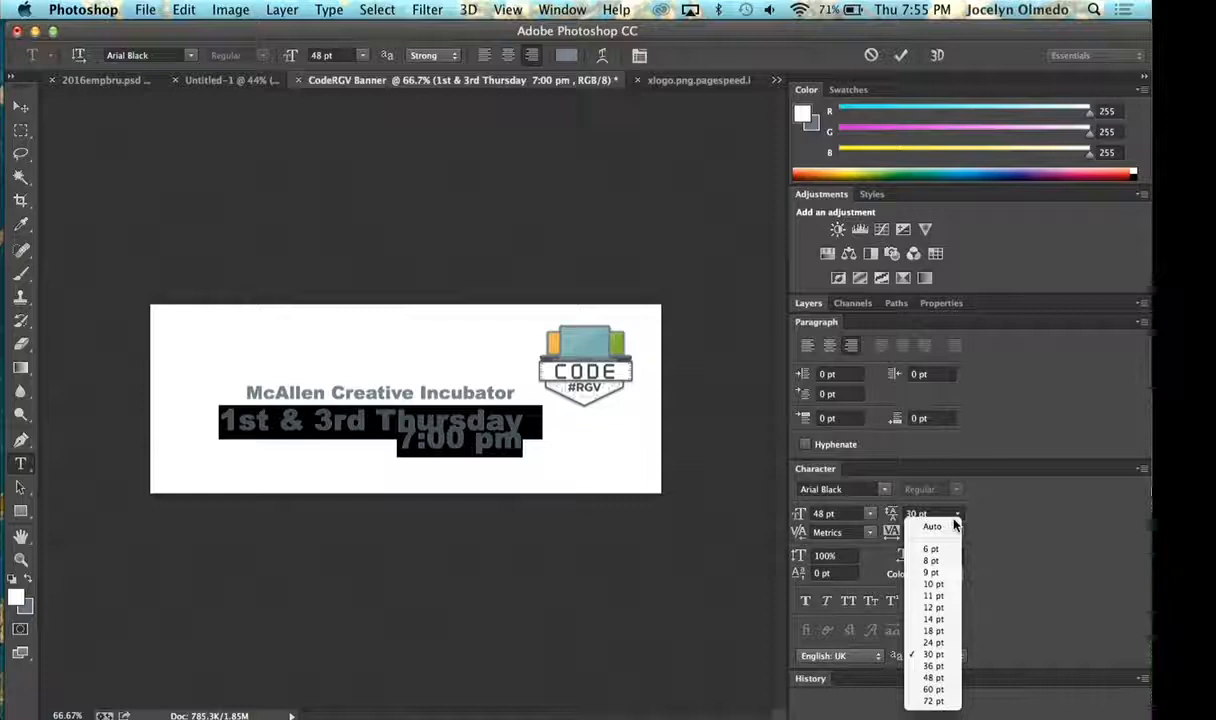
left_click(937, 608)
left_click(940, 532)
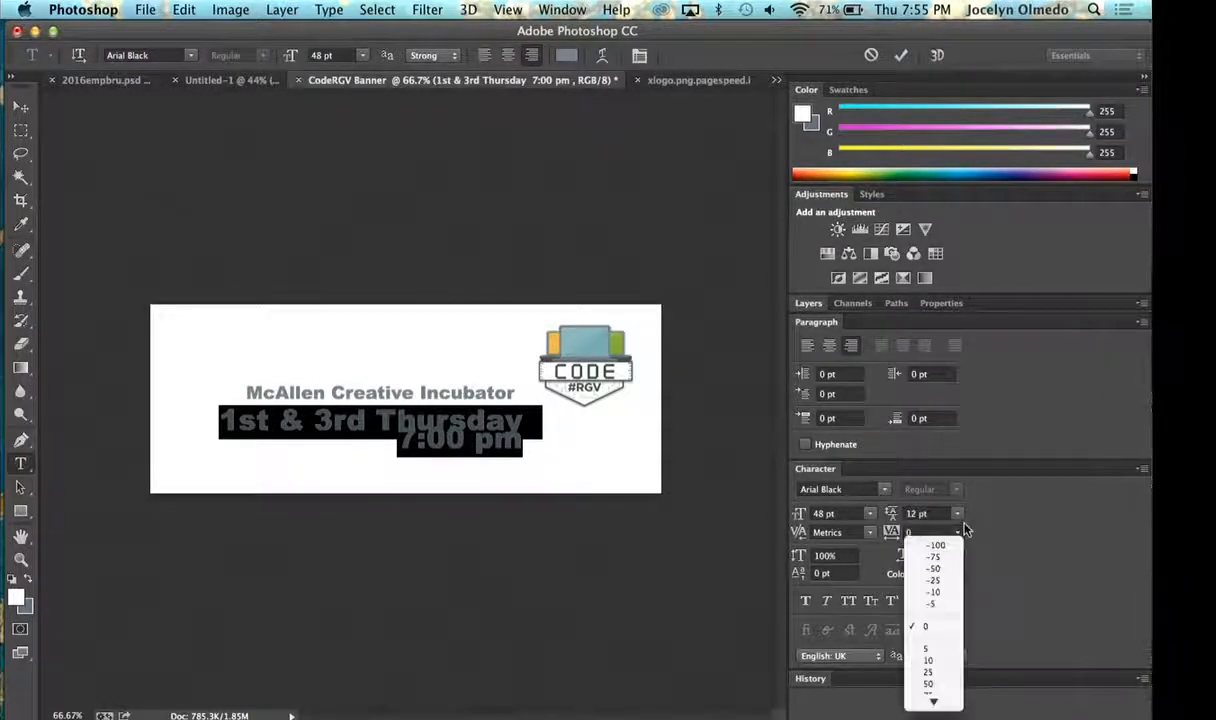
left_click(930, 625)
left_click(957, 514)
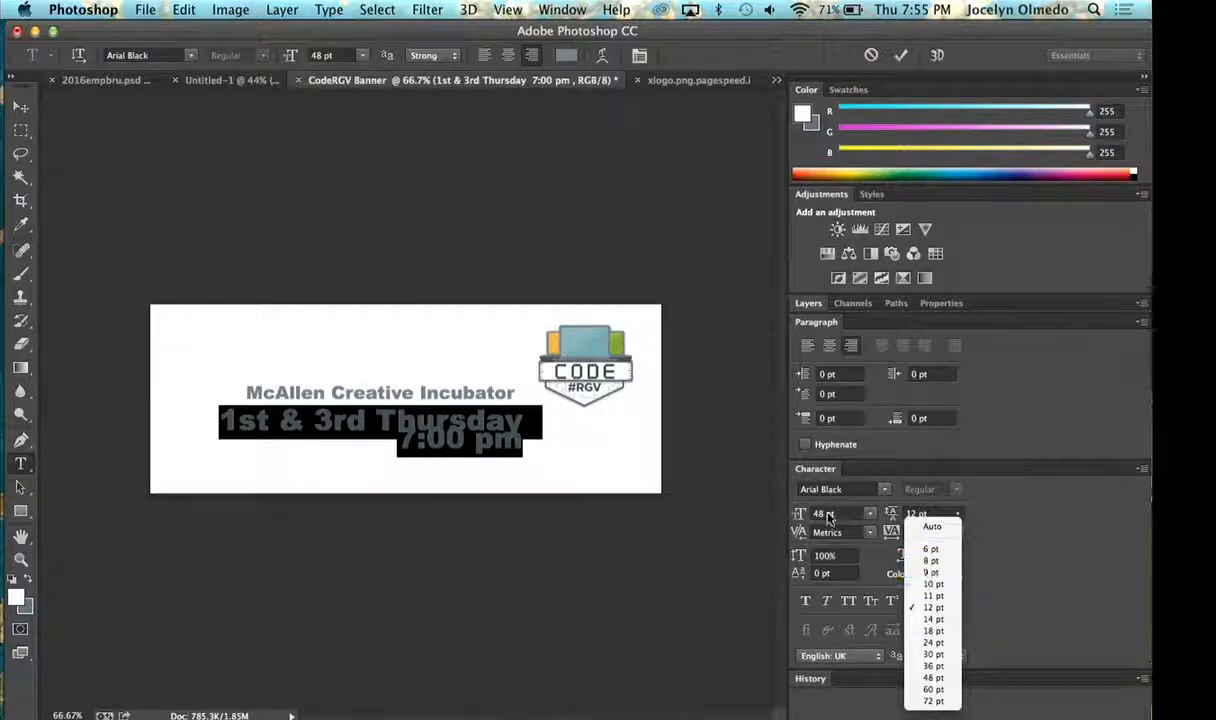
left_click(933, 677)
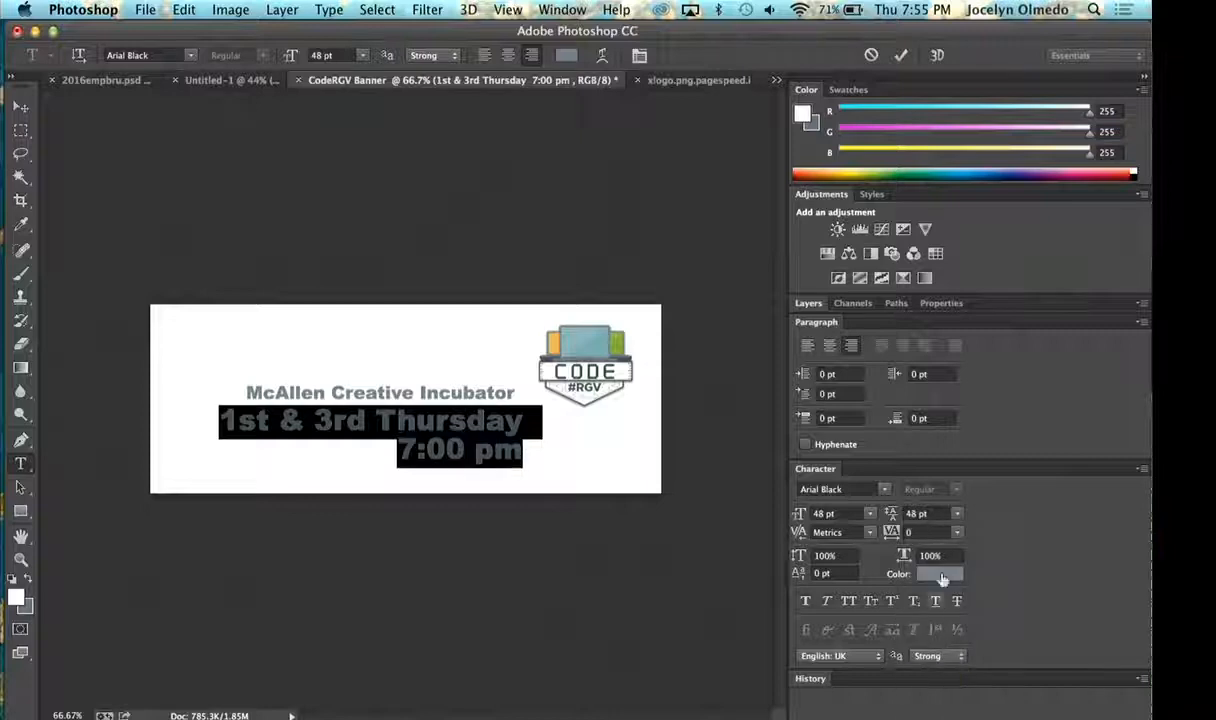
left_click(957, 513)
left_click(934, 523)
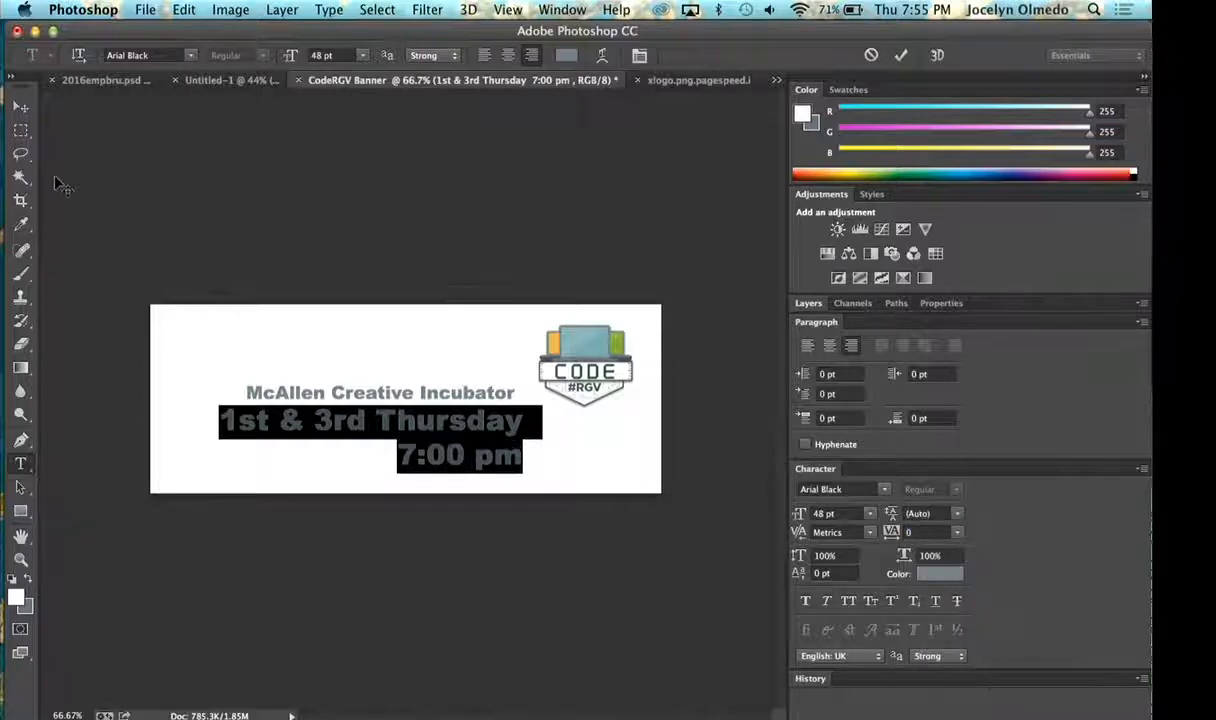
left_click(21, 108)
- Check the font size used by the McAllen Creative Incubator text
left_click(21, 464)
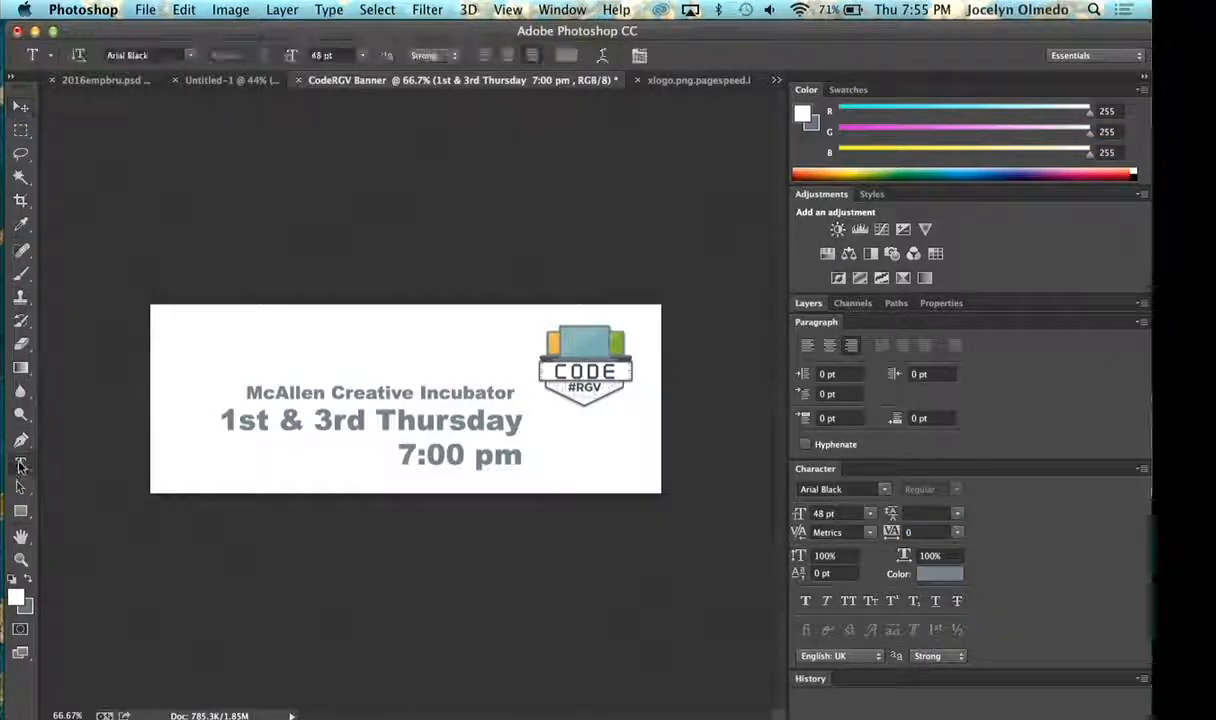
left_click(350, 393)
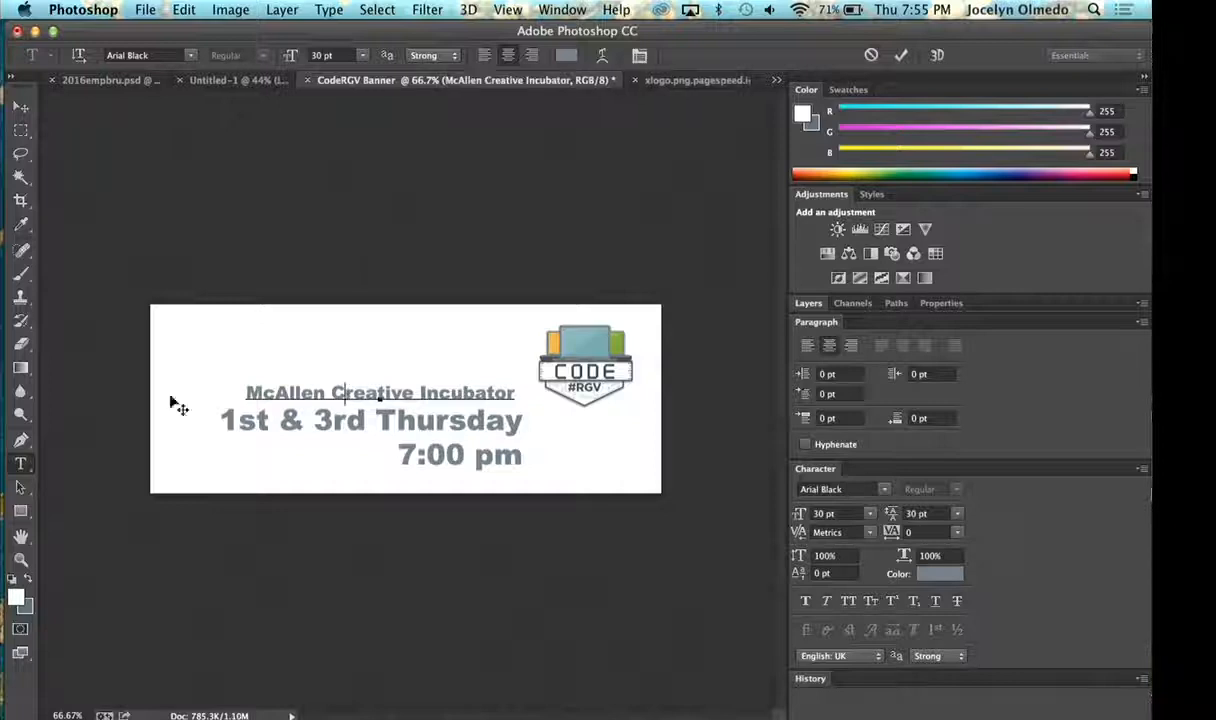
left_click(21, 108)
- Set the size of both lines of the 1st & 3rd Thursday 7:00 pm text to 30 pt
left_click(21, 464)
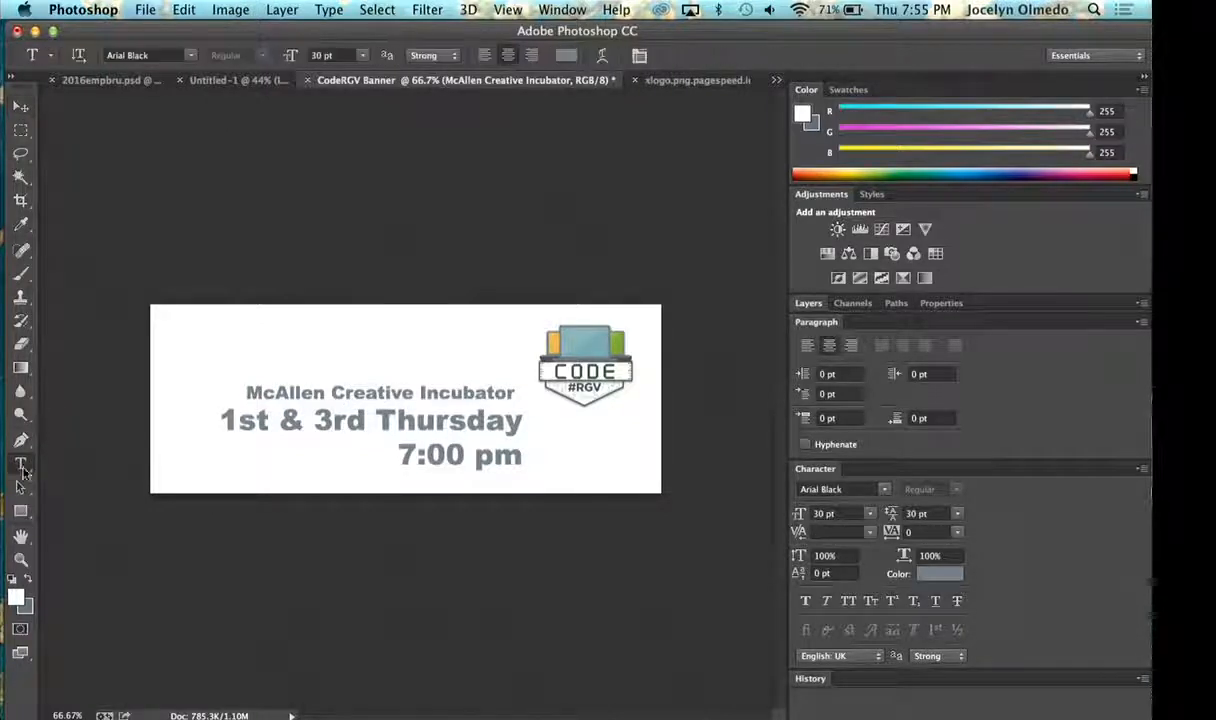
left_click(379, 429)
left_click_drag(530, 462, 163, 407)
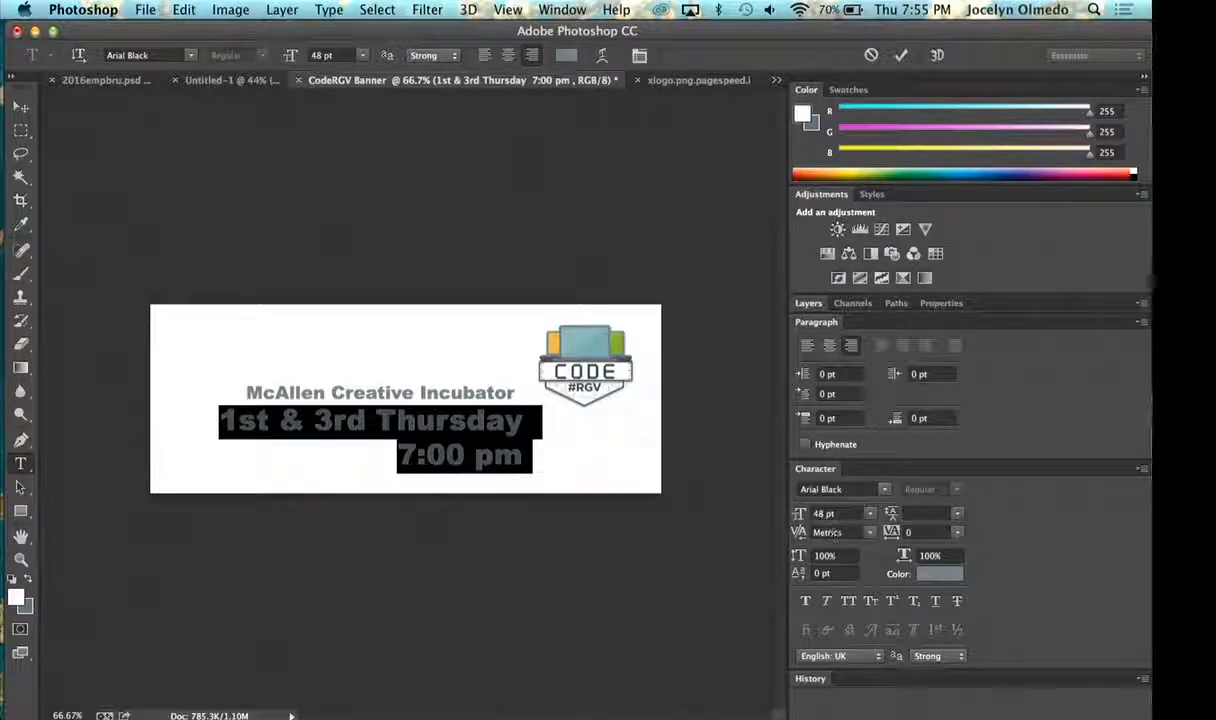
type("4")
key("Return")
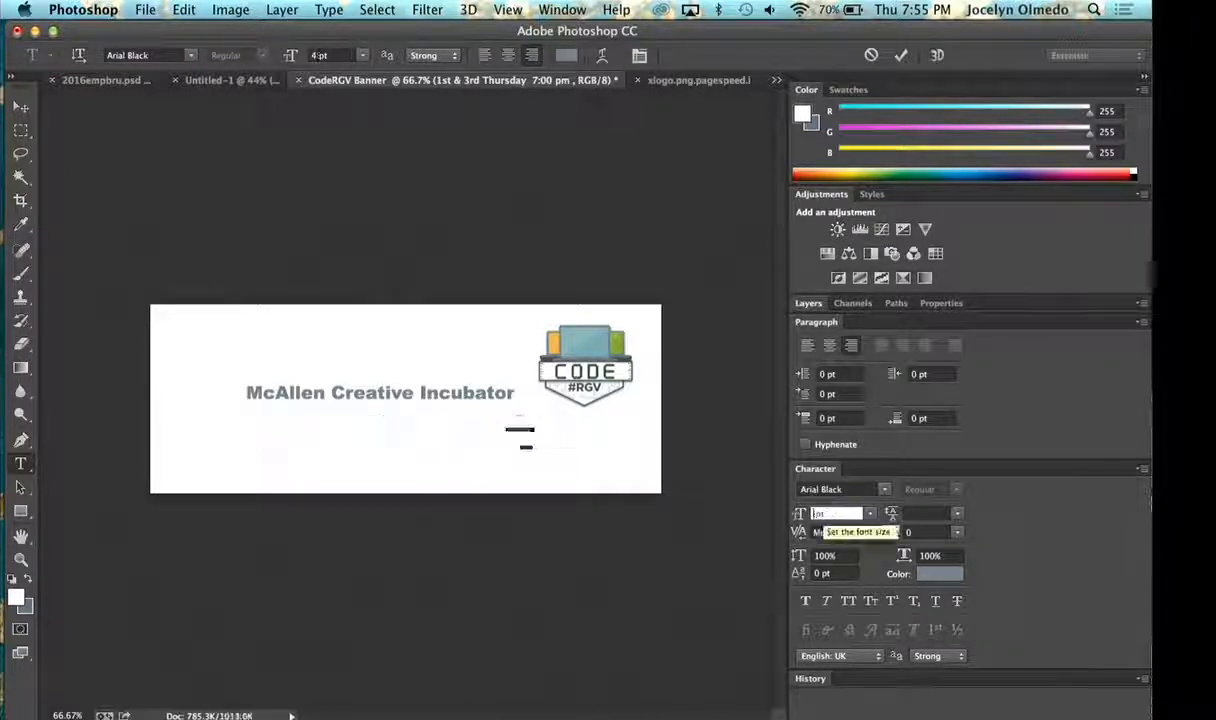
type("30")
key("Return")
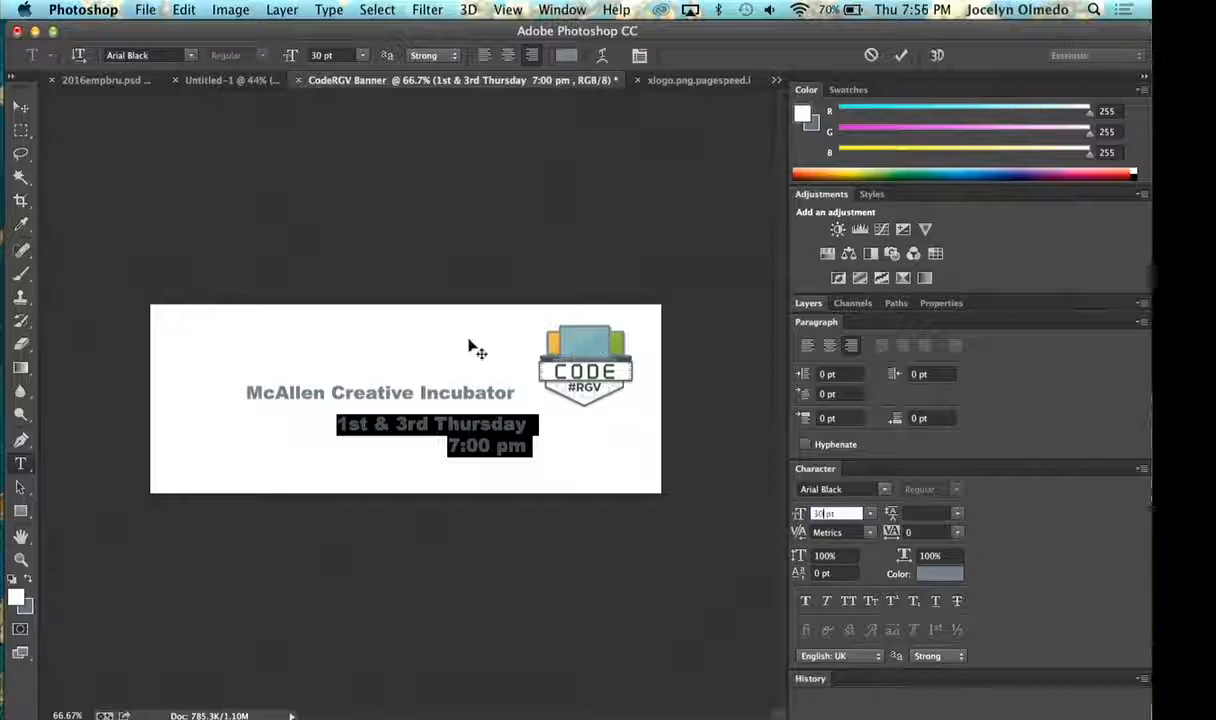
- Move the date and time text up so it sits directly beneath the McAllen Creative Incubator line
left_click(24, 108)
left_click_drag(522, 452, 478, 440)
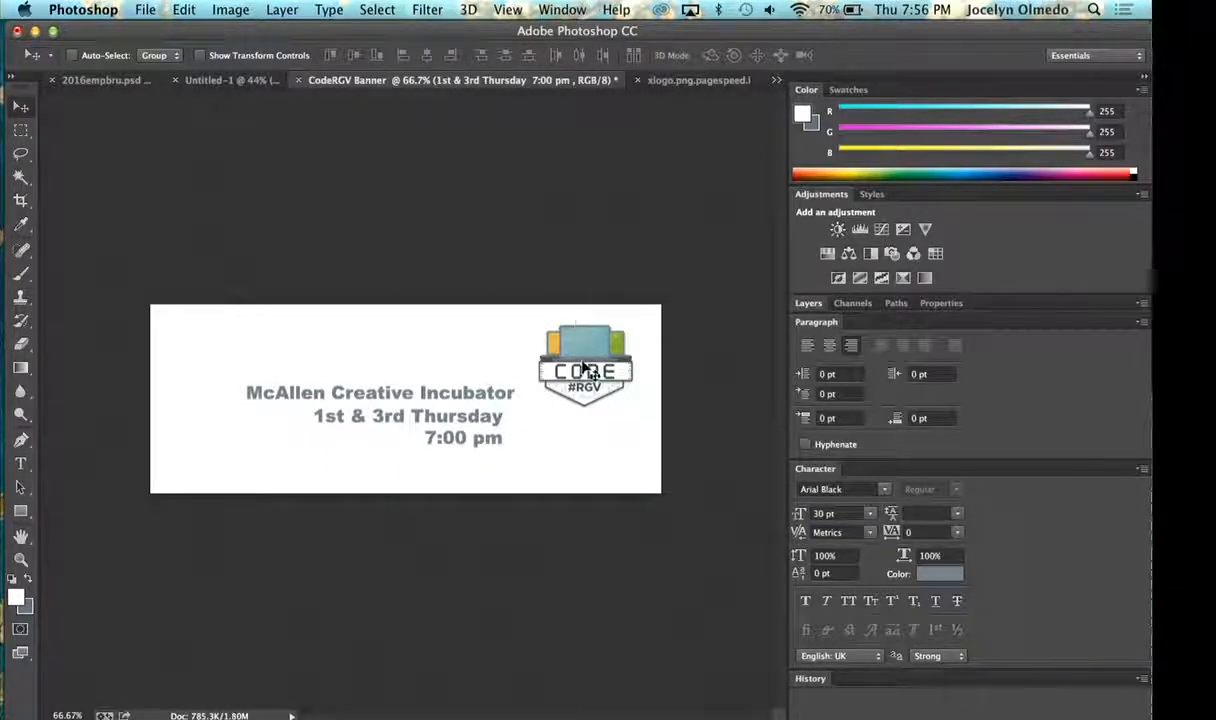
left_click(808, 304)
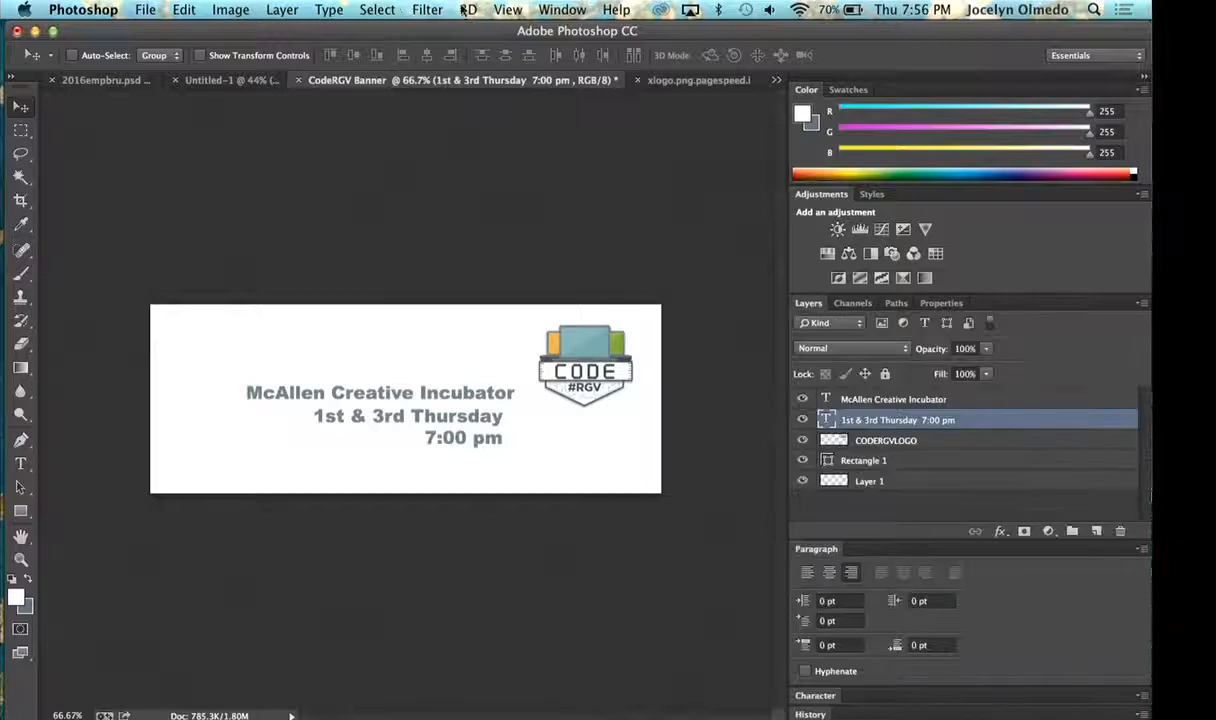
- Add a vertical and a horizontal guide at 0 in, placing them at the venue text's right edge and across the 7:00 pm line
left_click(507, 10)
left_click(561, 441)
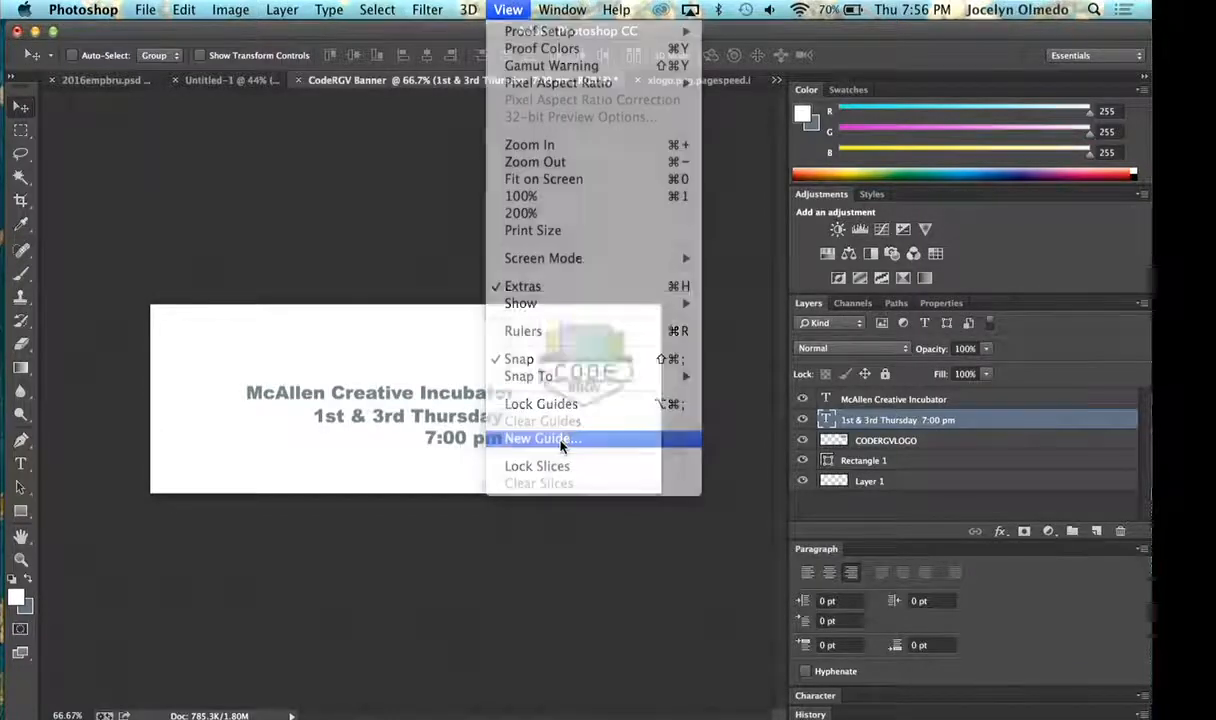
left_click(640, 318)
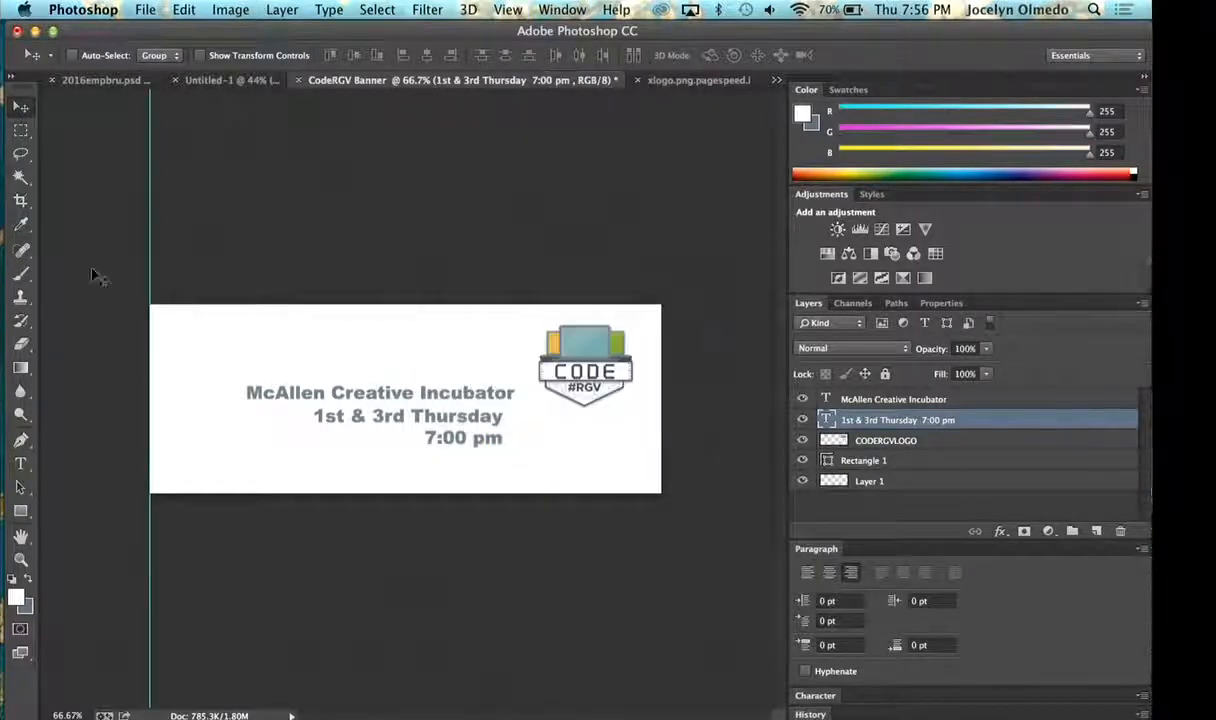
left_click(505, 10)
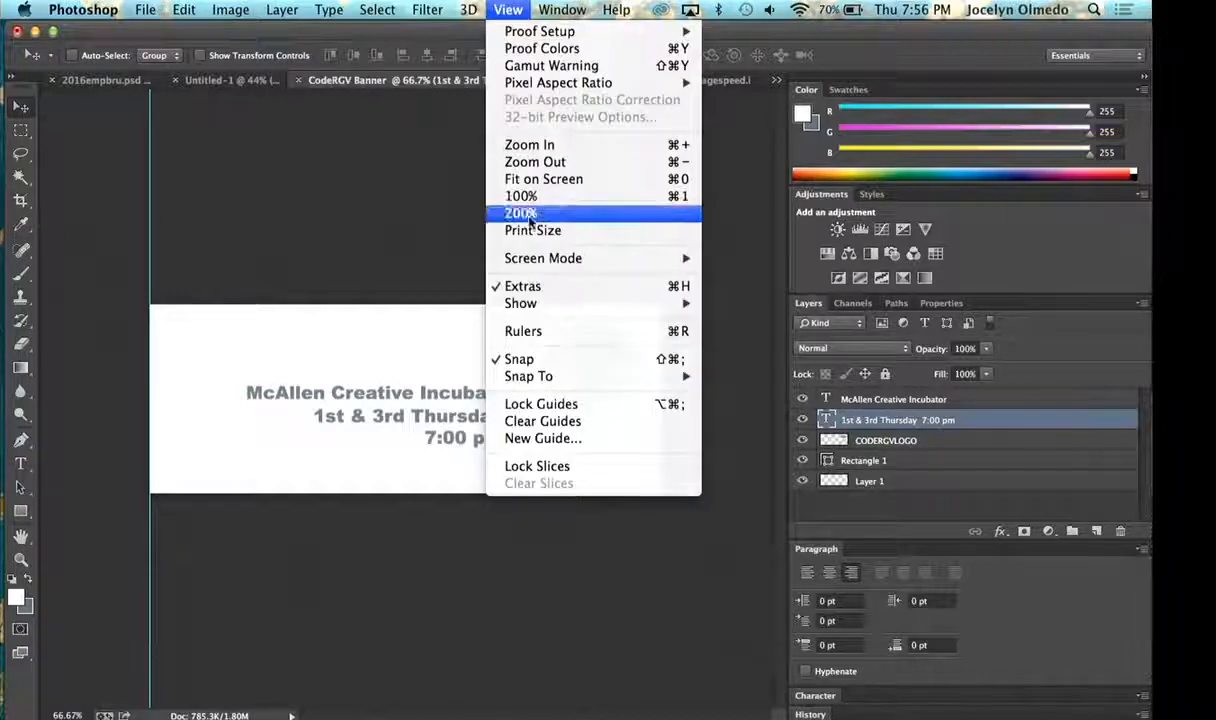
left_click(563, 440)
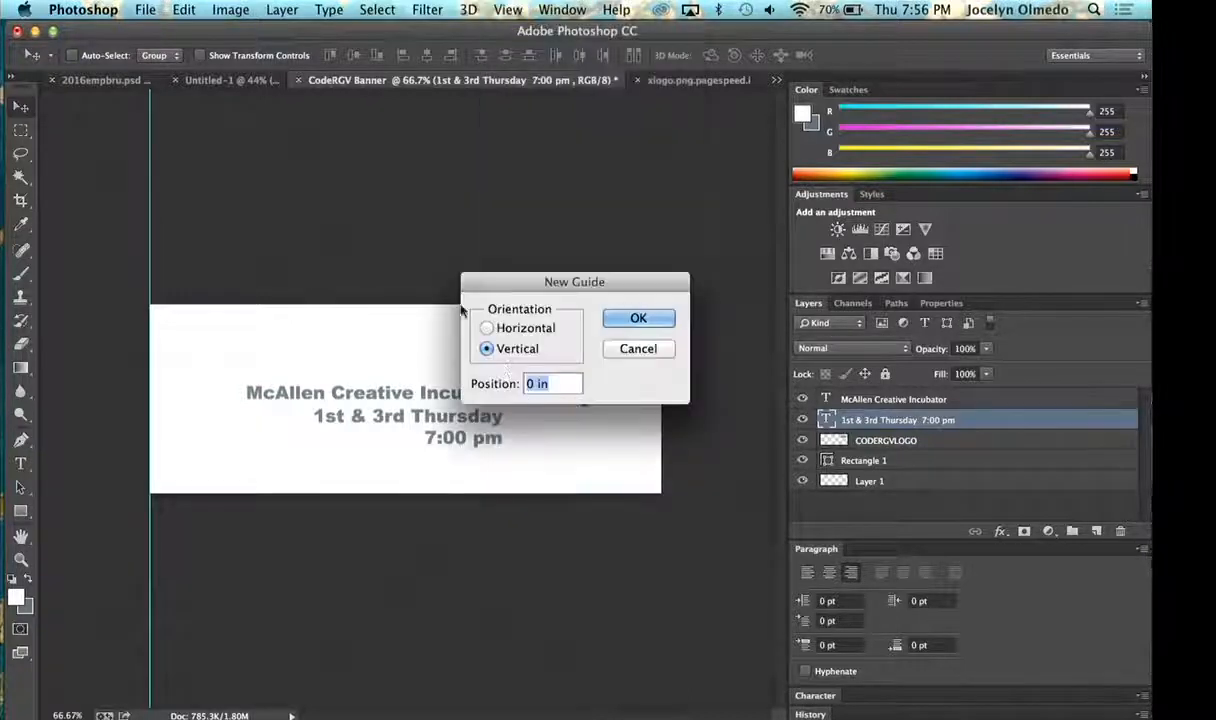
left_click(503, 330)
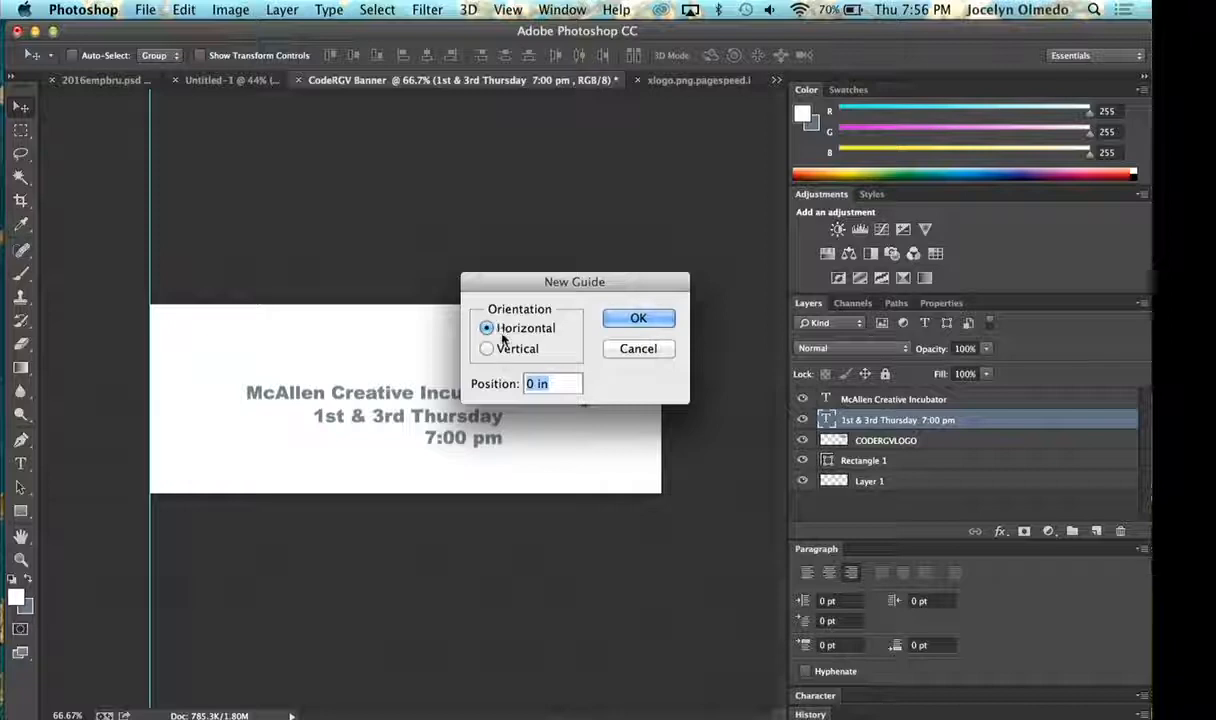
left_click(638, 318)
left_click_drag(493, 304, 478, 443)
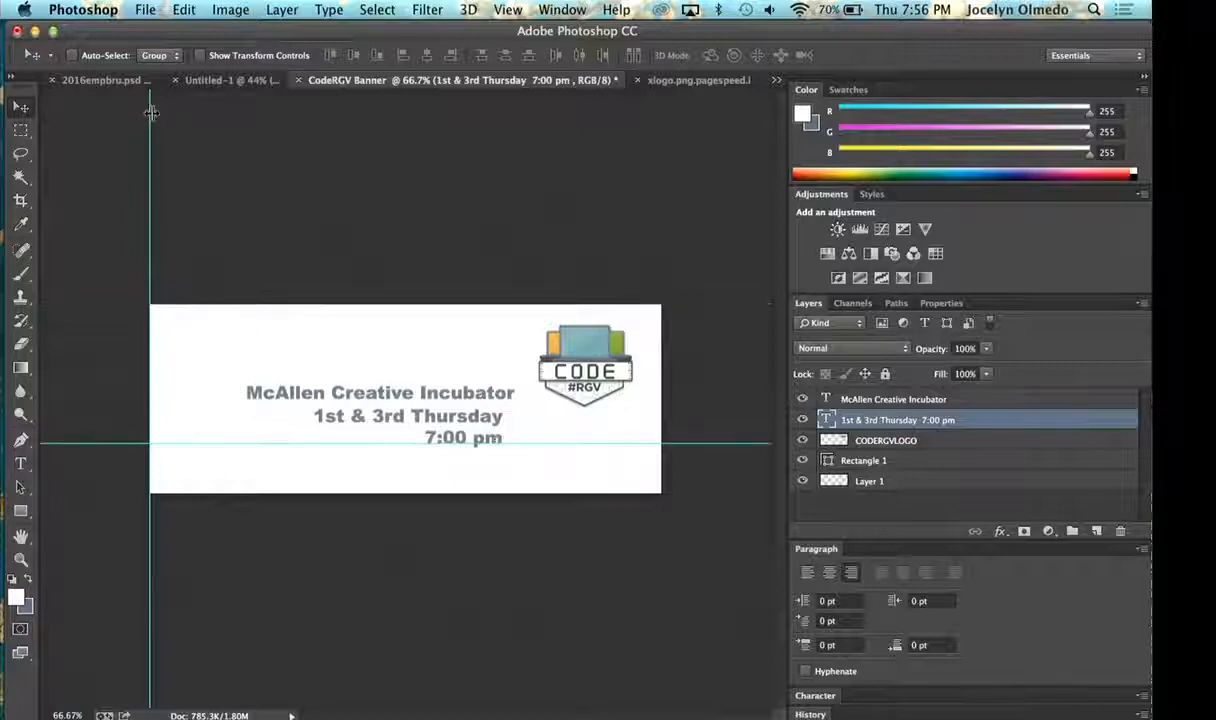
left_click_drag(150, 112, 515, 131)
- Align the venue text and the date and time text flush right against the vertical guide, above the horizontal guide
left_click(862, 399)
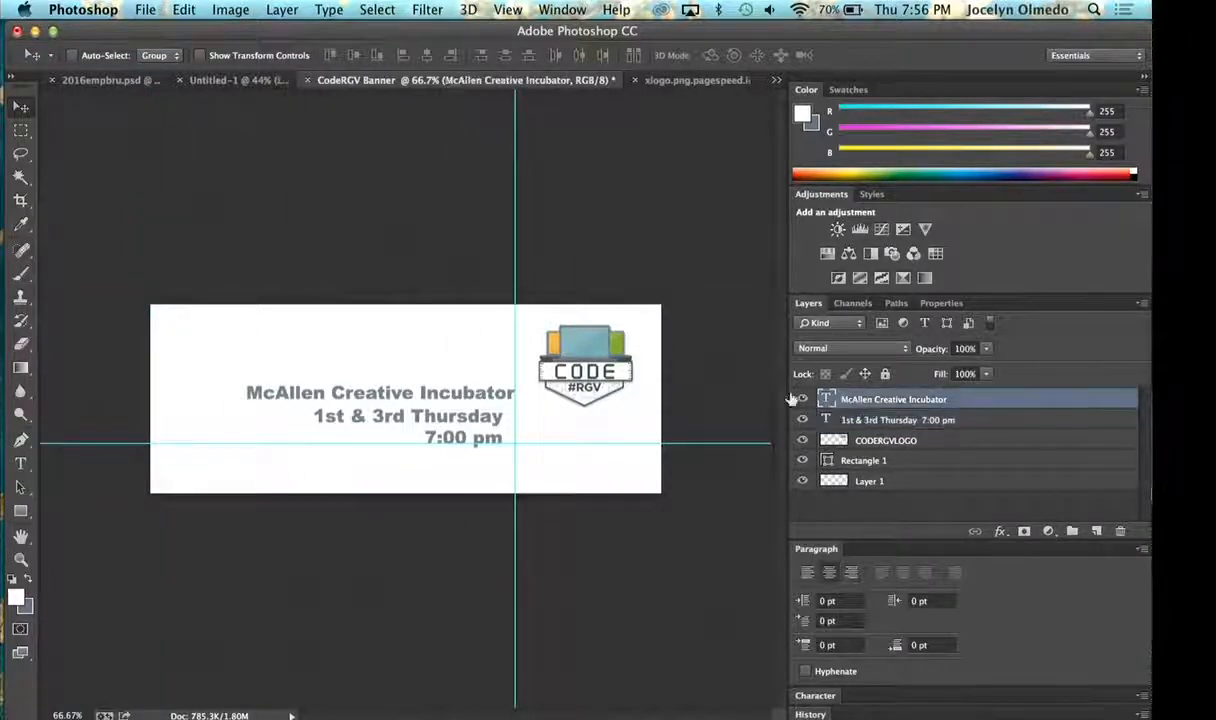
left_click_drag(421, 399, 446, 419)
left_click(873, 424)
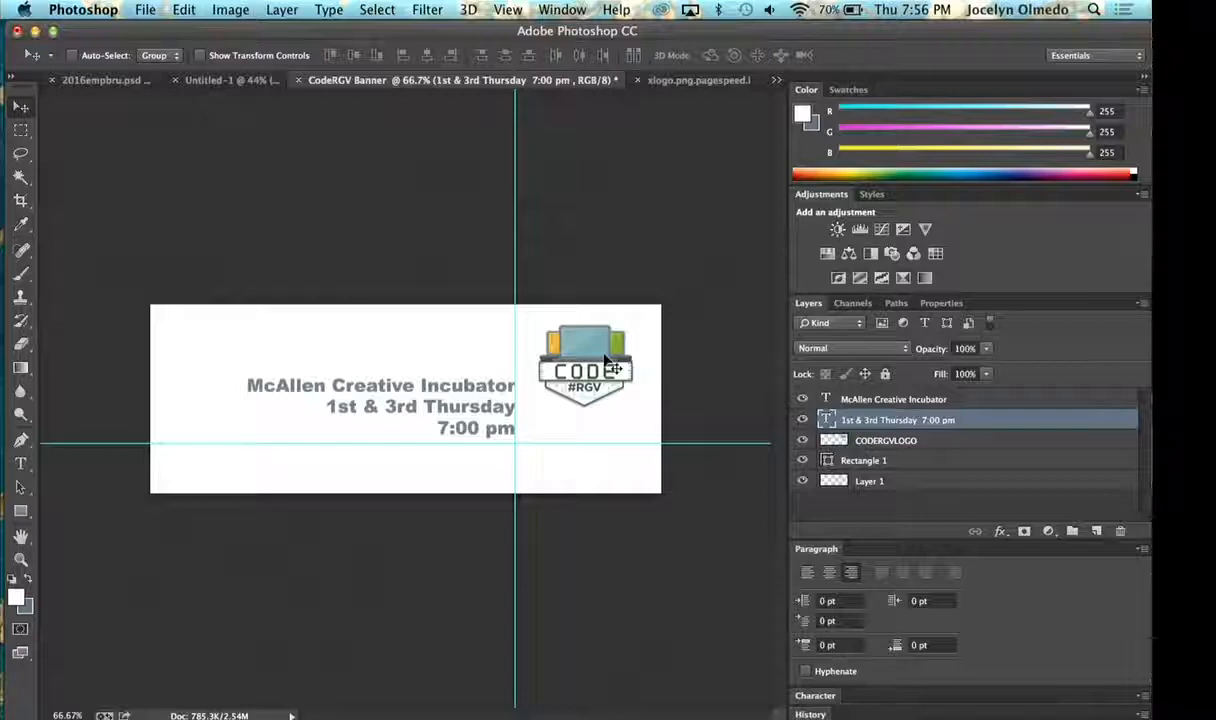
right_click(605, 360)
left_click(576, 349)
mouse_move(576, 348)
left_mouse_down()
mouse_move(574, 367)
mouse_move(574, 348)
left_mouse_up()
left_click(868, 507)
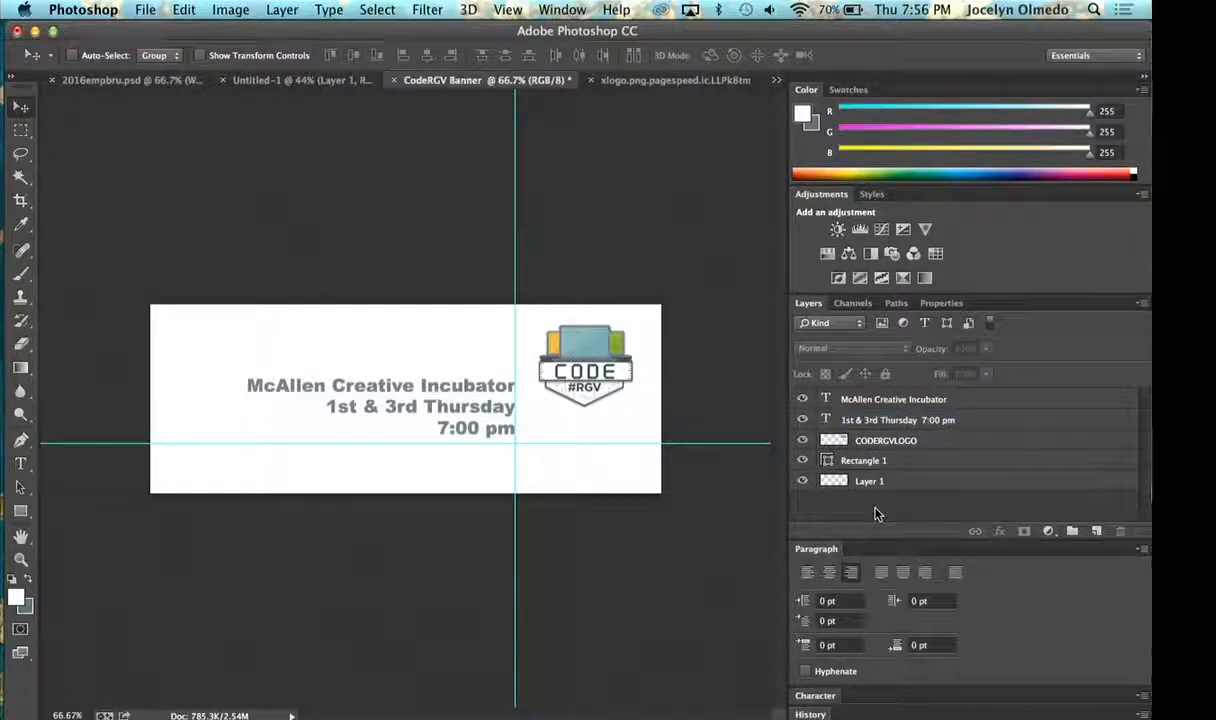
left_click(864, 402)
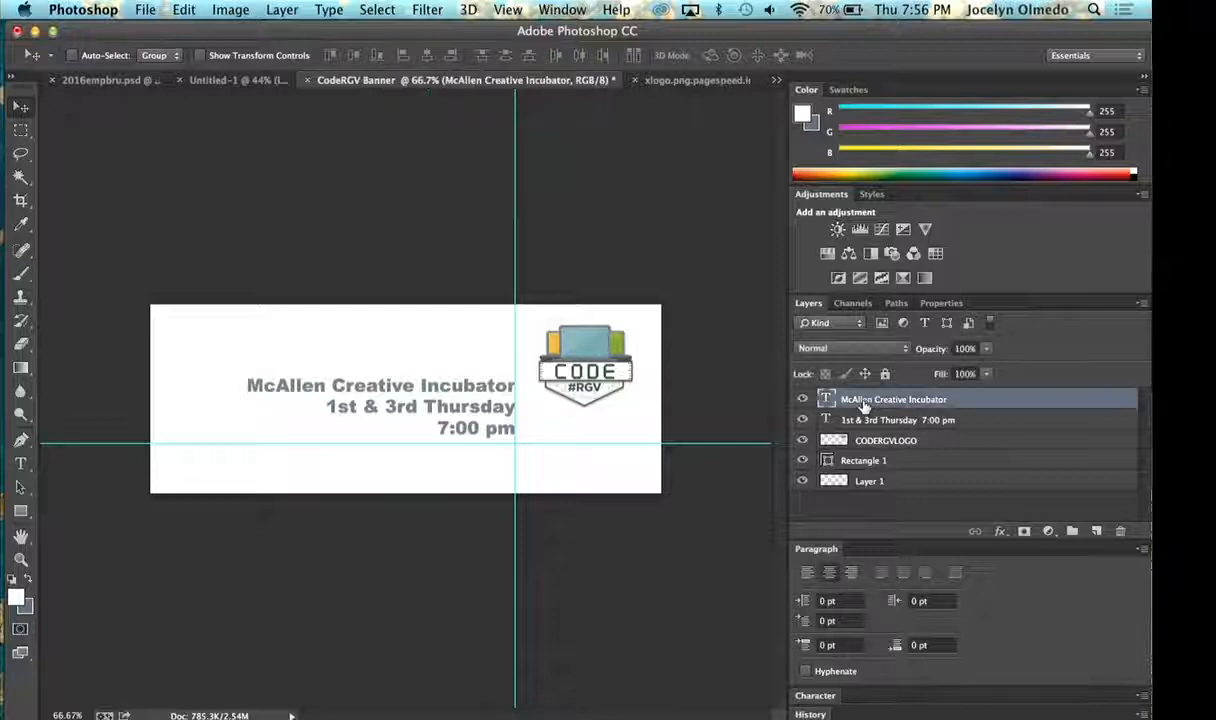
left_click(872, 421)
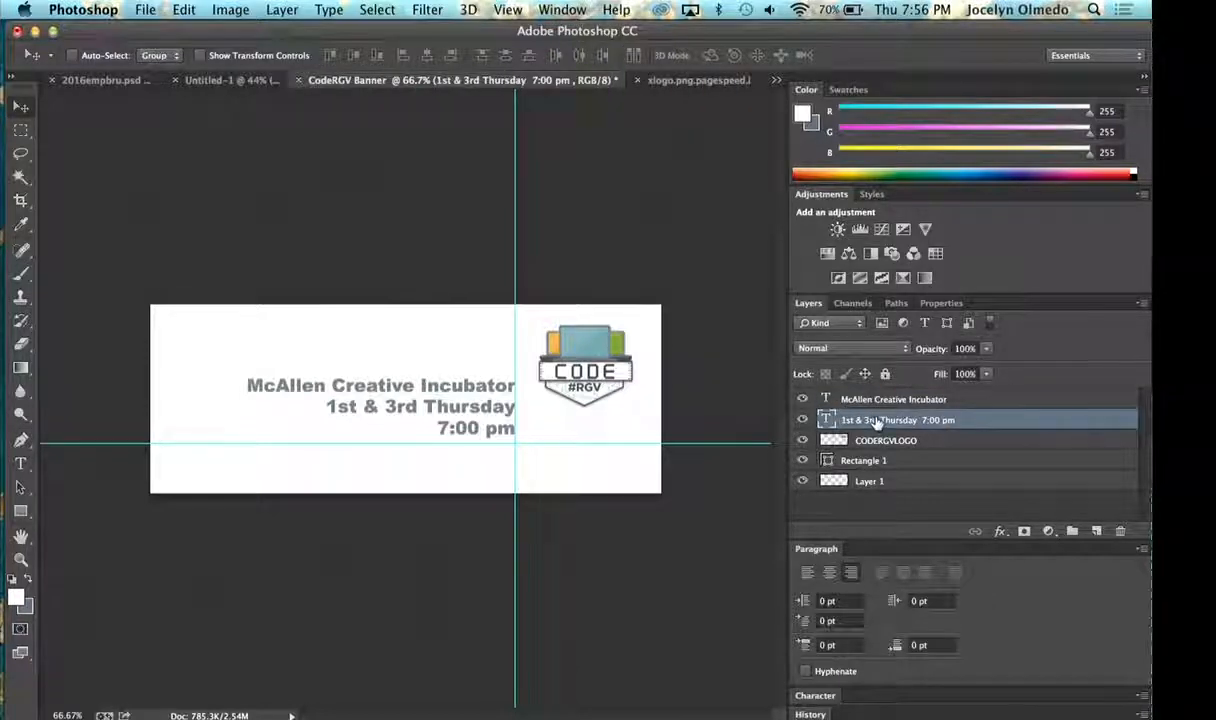
- Move the CODERGVLOGO layer down so the logo sits level with the three lines of text beside it
left_click(862, 442)
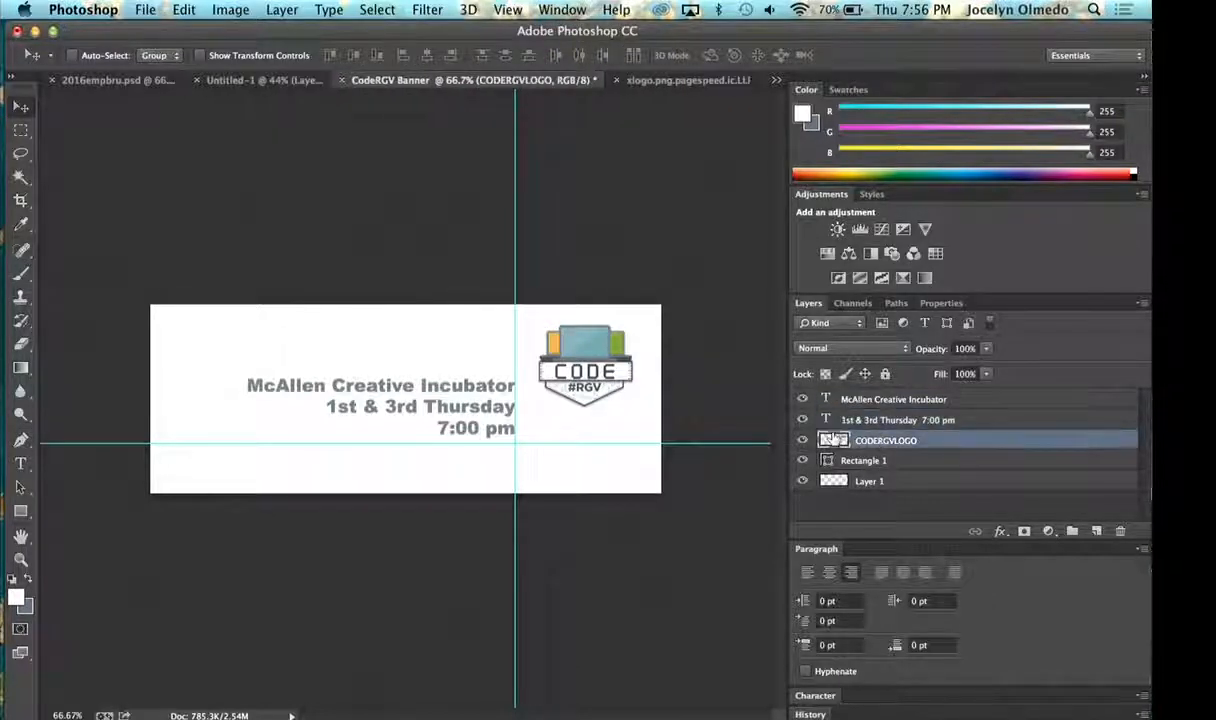
key("super+t")
left_click_drag(622, 372, 620, 396)
key("Return")
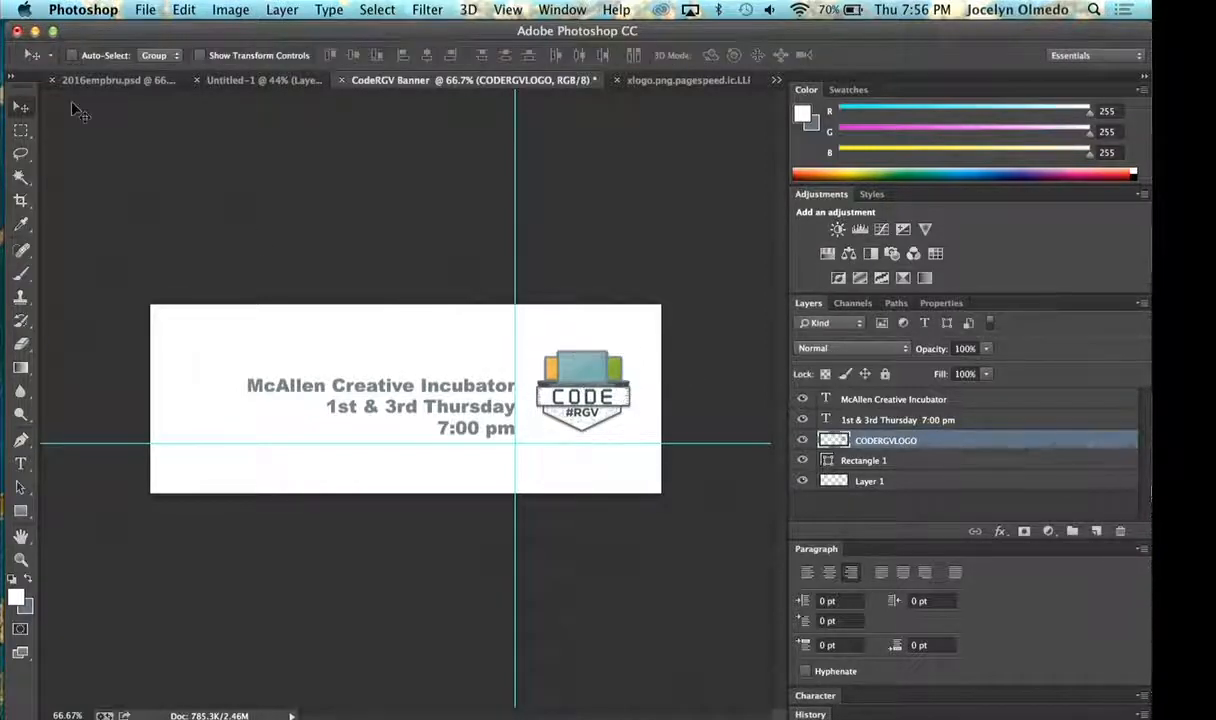
- Save the banner to Downloads as CodeRGV Banner .psd in Photoshop format with layers and maximized compatibility
left_click(146, 9)
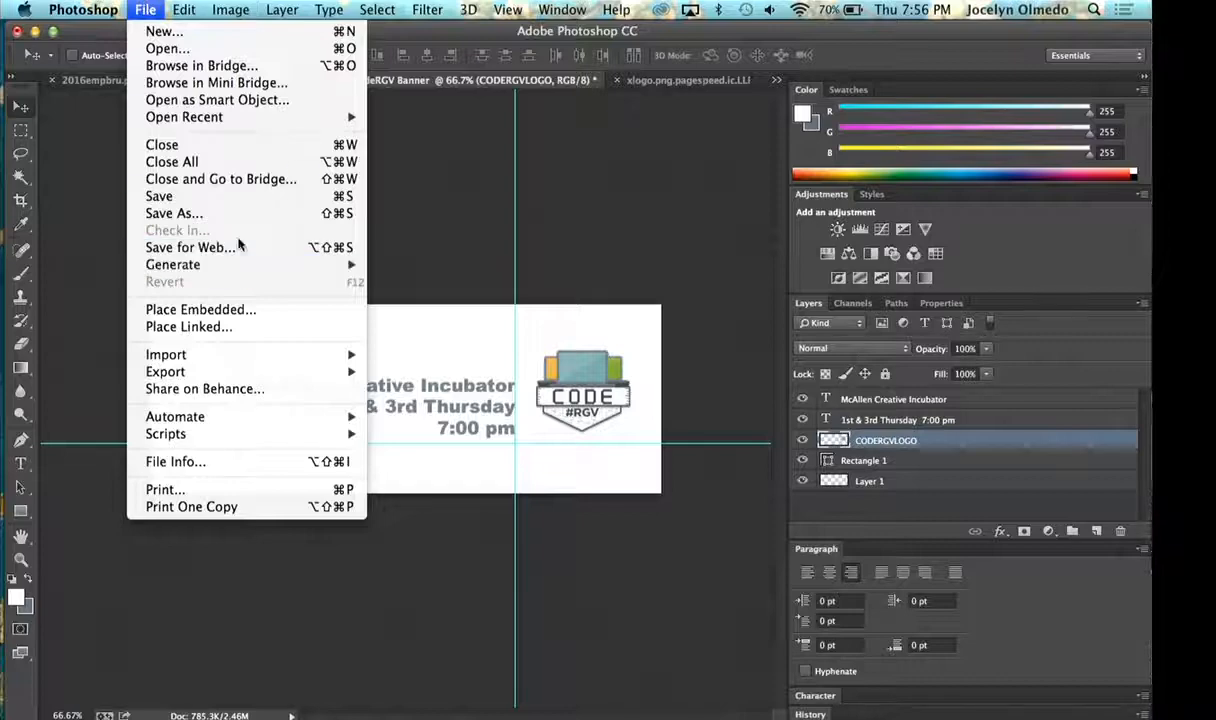
left_click(175, 213)
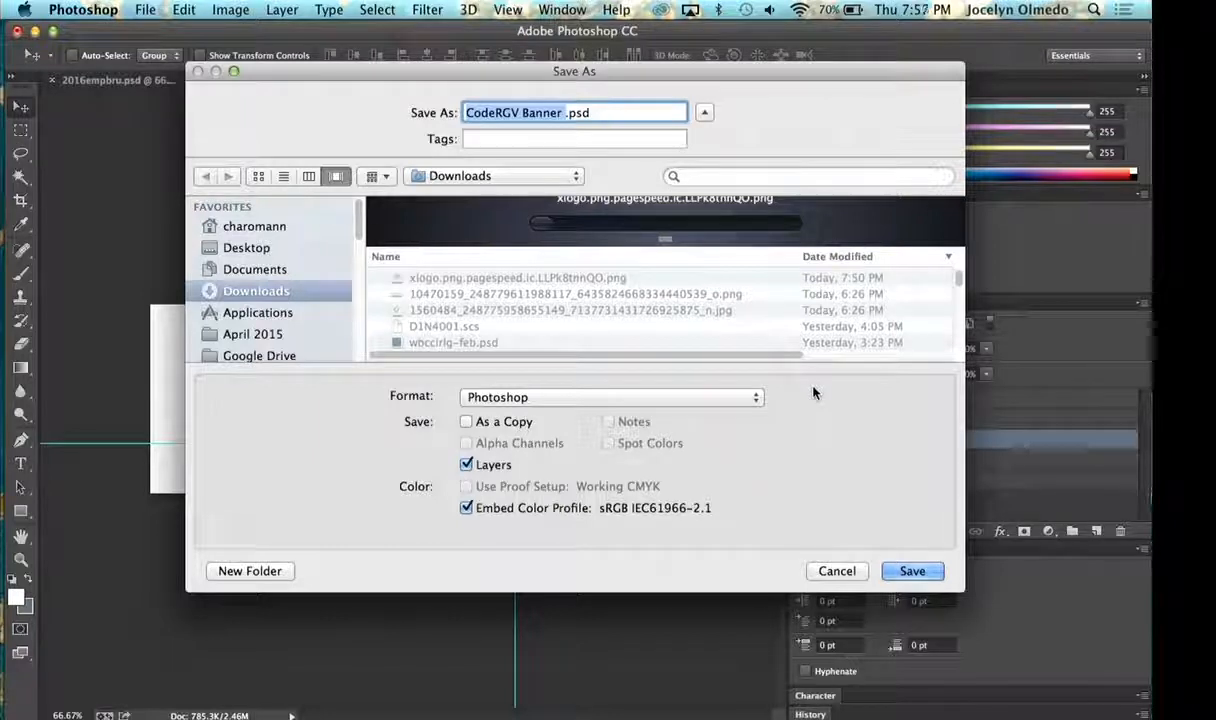
left_click(912, 571)
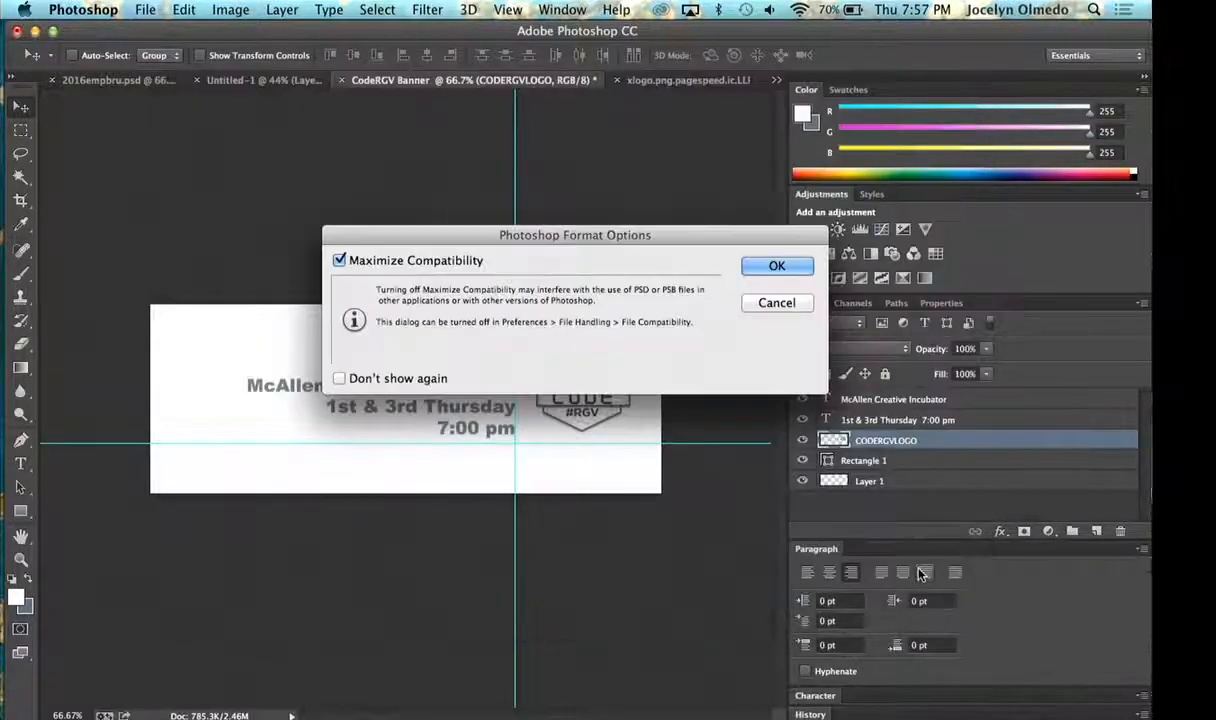
left_click(785, 262)
- Save a PNG copy of the banner to Downloads as CodeRGV Banner .png with Smallest / Slow compression and no interlacing
left_click(83, 8)
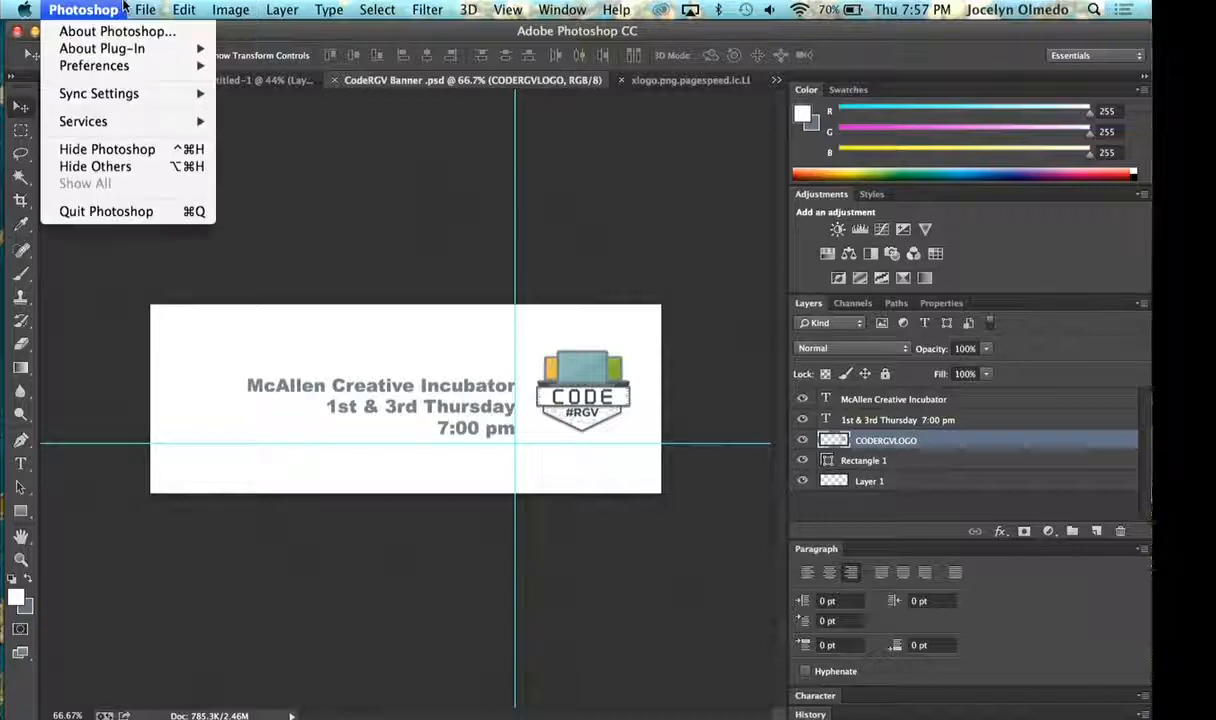
mouse_move(145, 9)
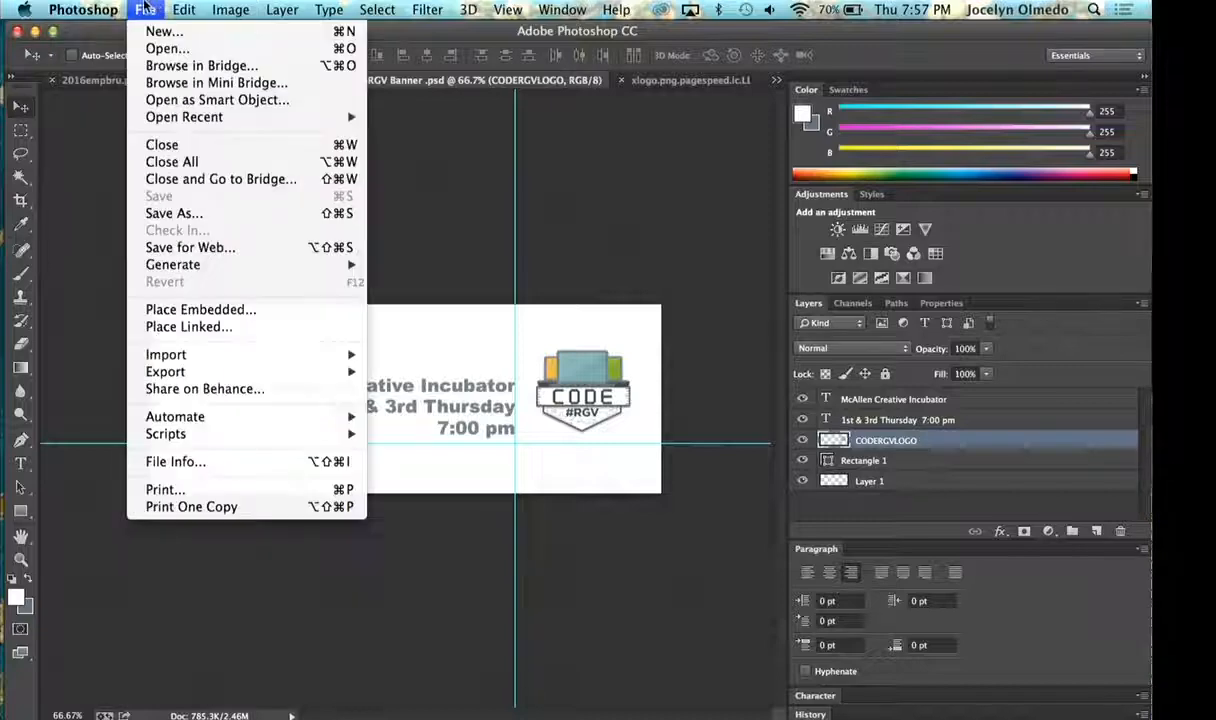
left_click(176, 213)
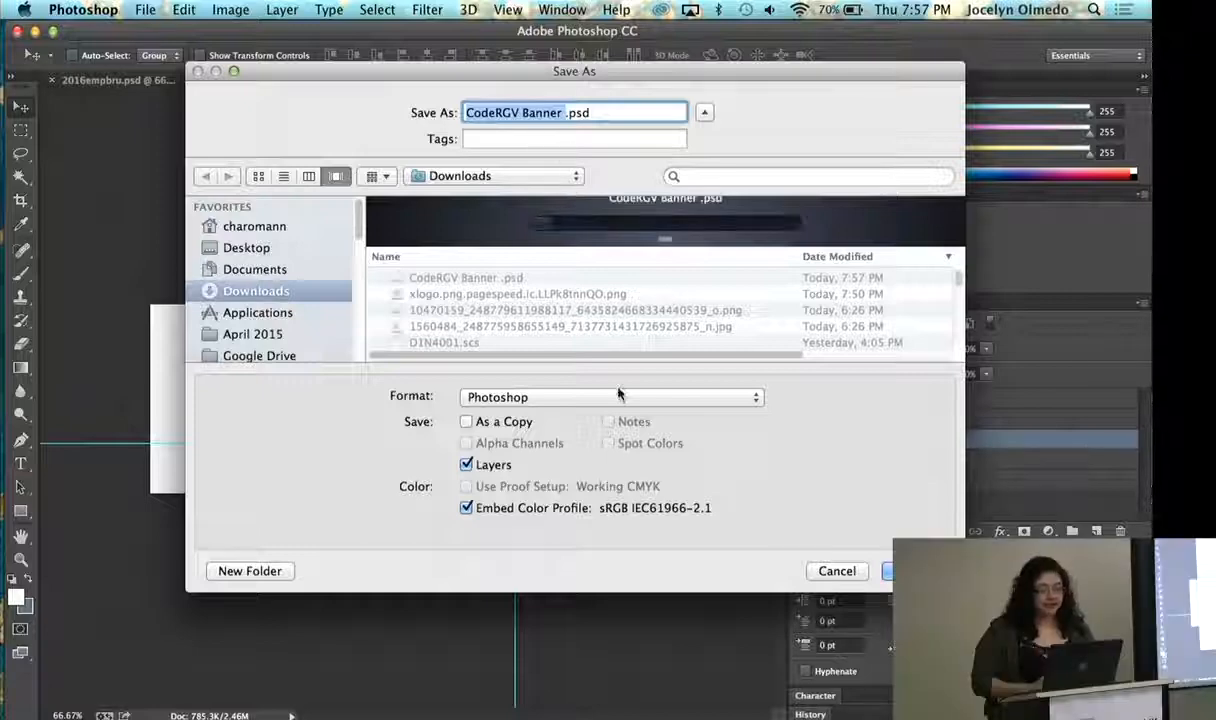
left_click(600, 397)
left_click(612, 648)
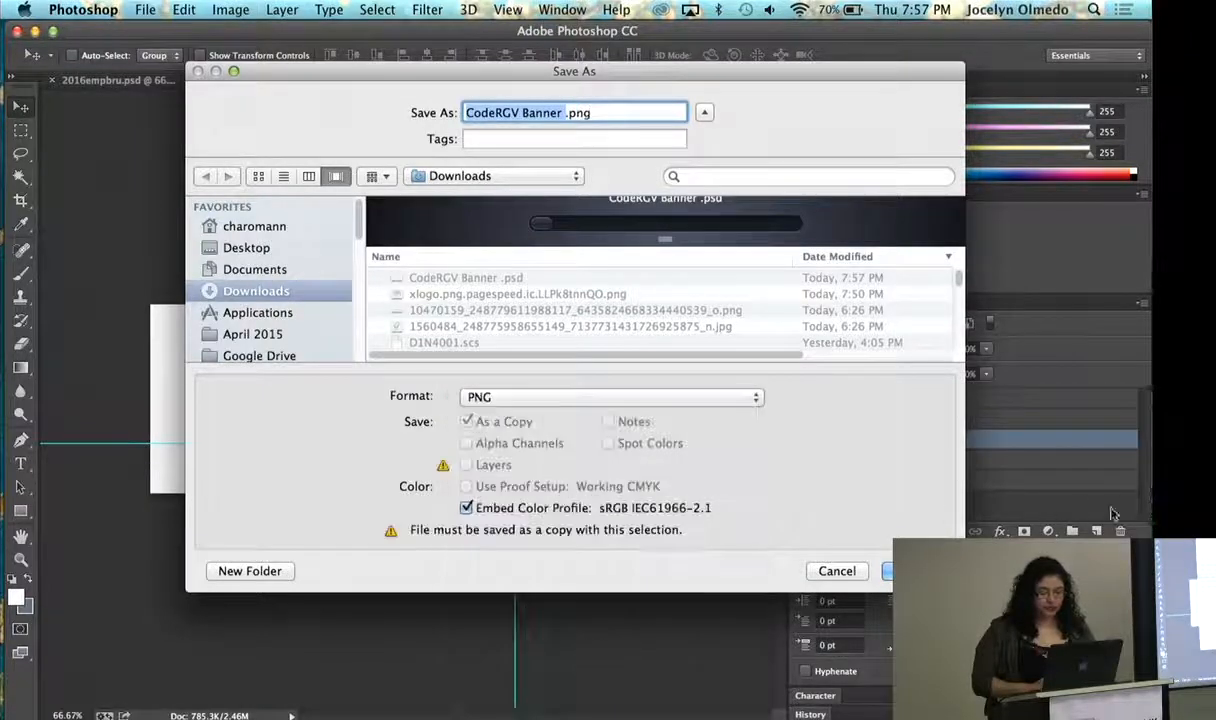
key("Return")
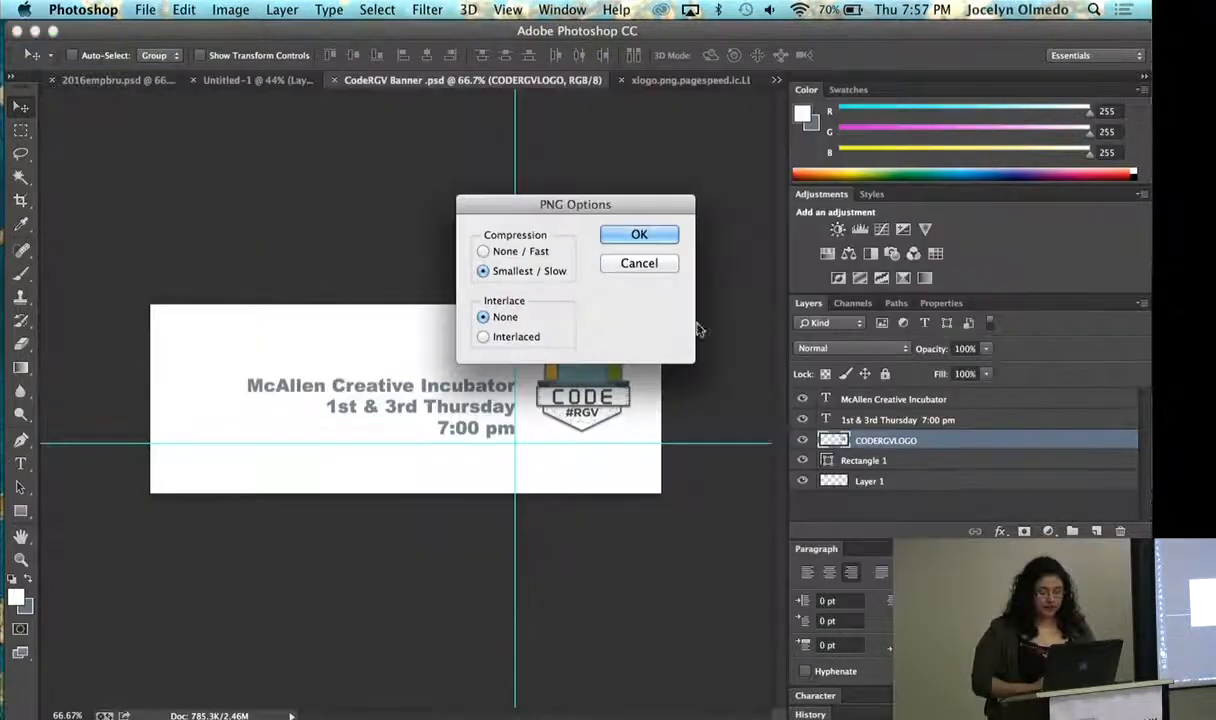
left_click(638, 236)
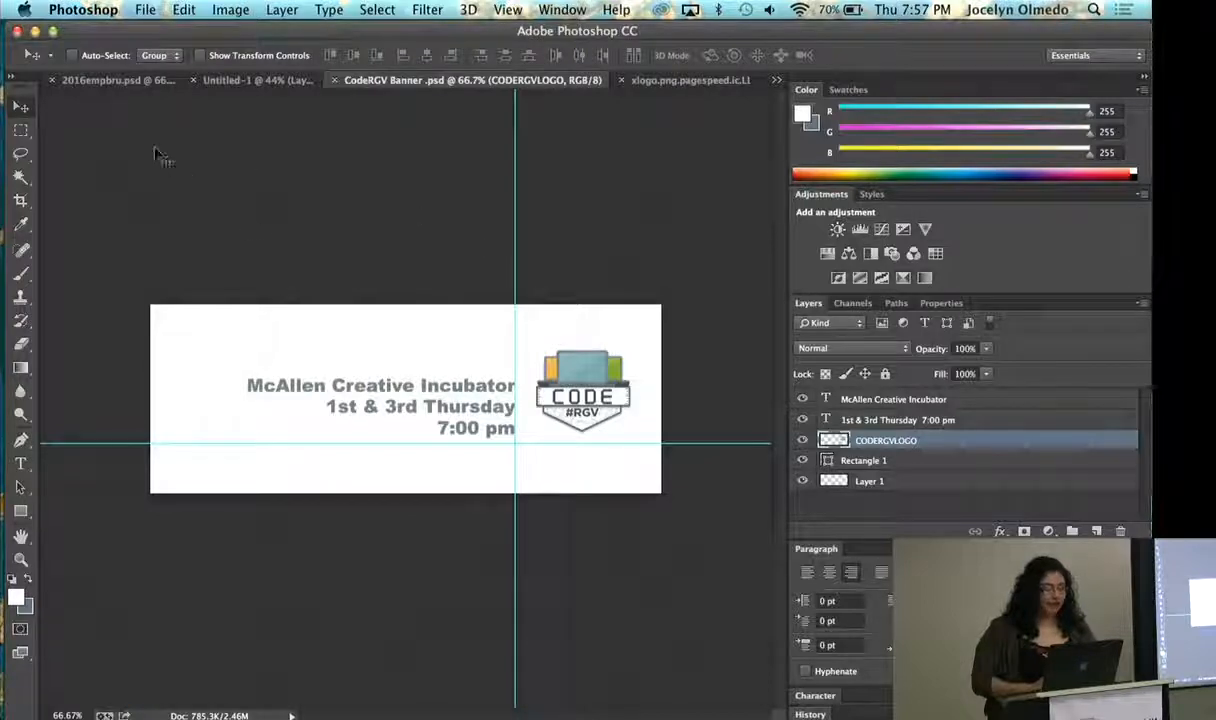
- Switch to Chrome and start uploading a cover photo on the Olmedo Media Facebook page
key("ctrl+Right")
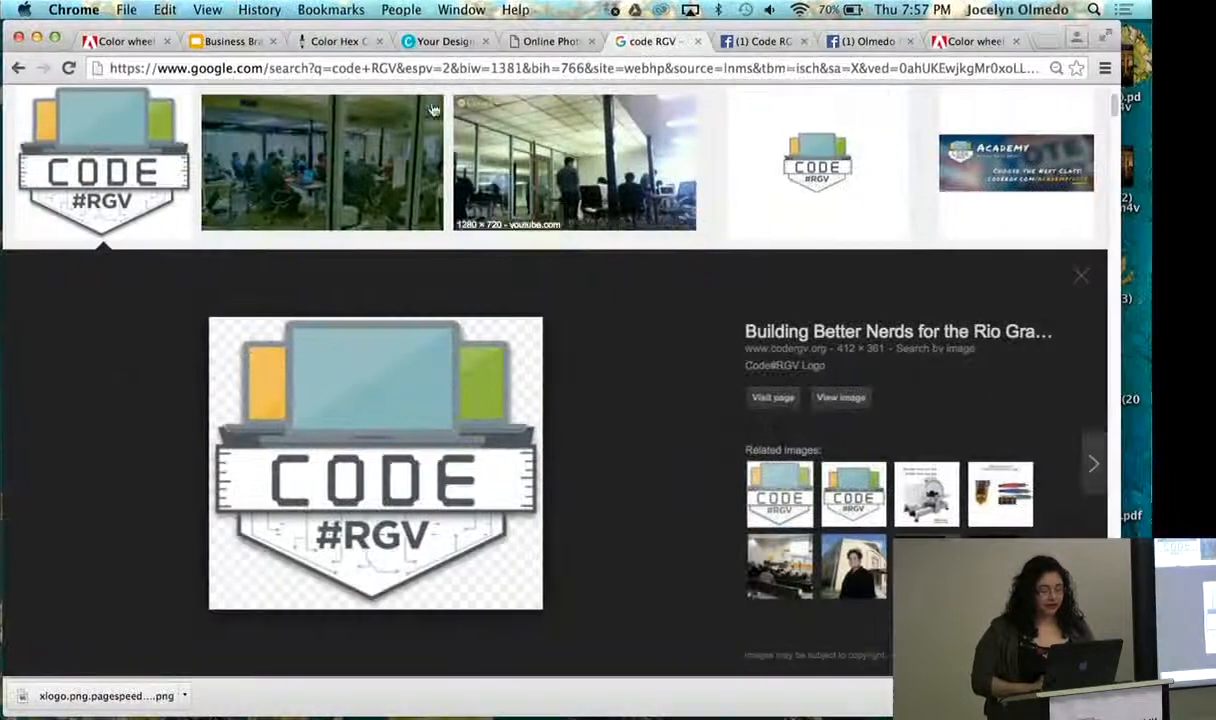
left_click(866, 41)
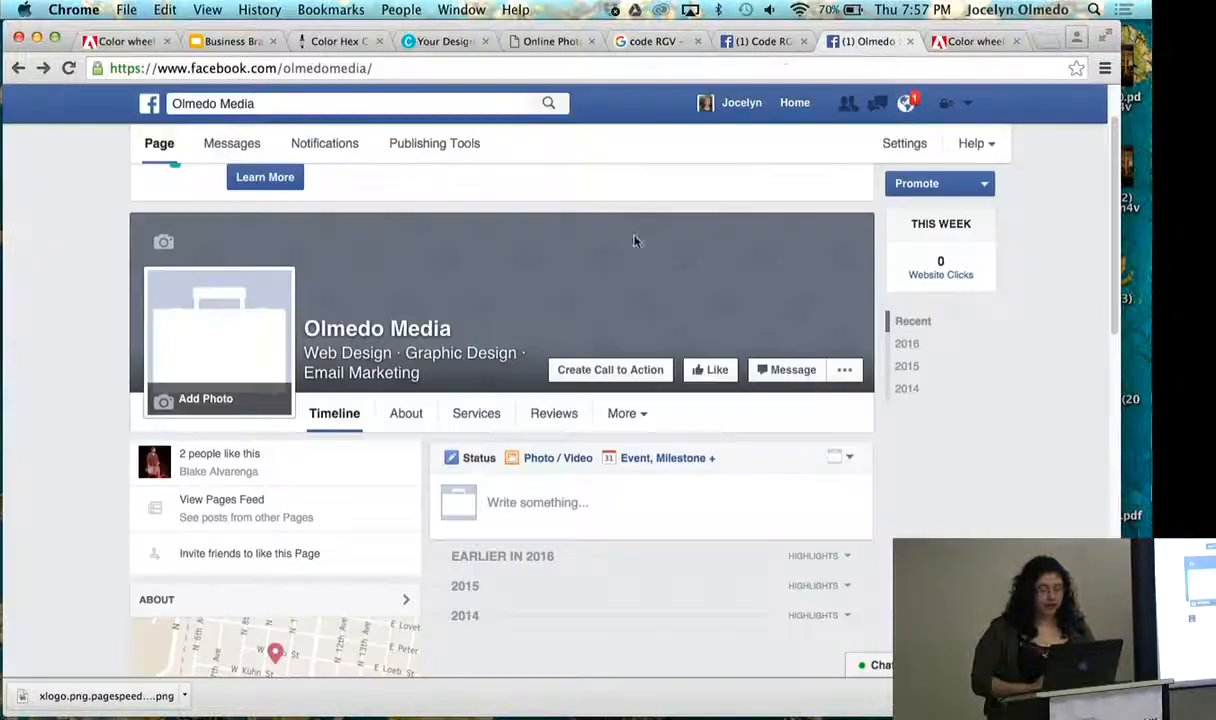
left_click(200, 242)
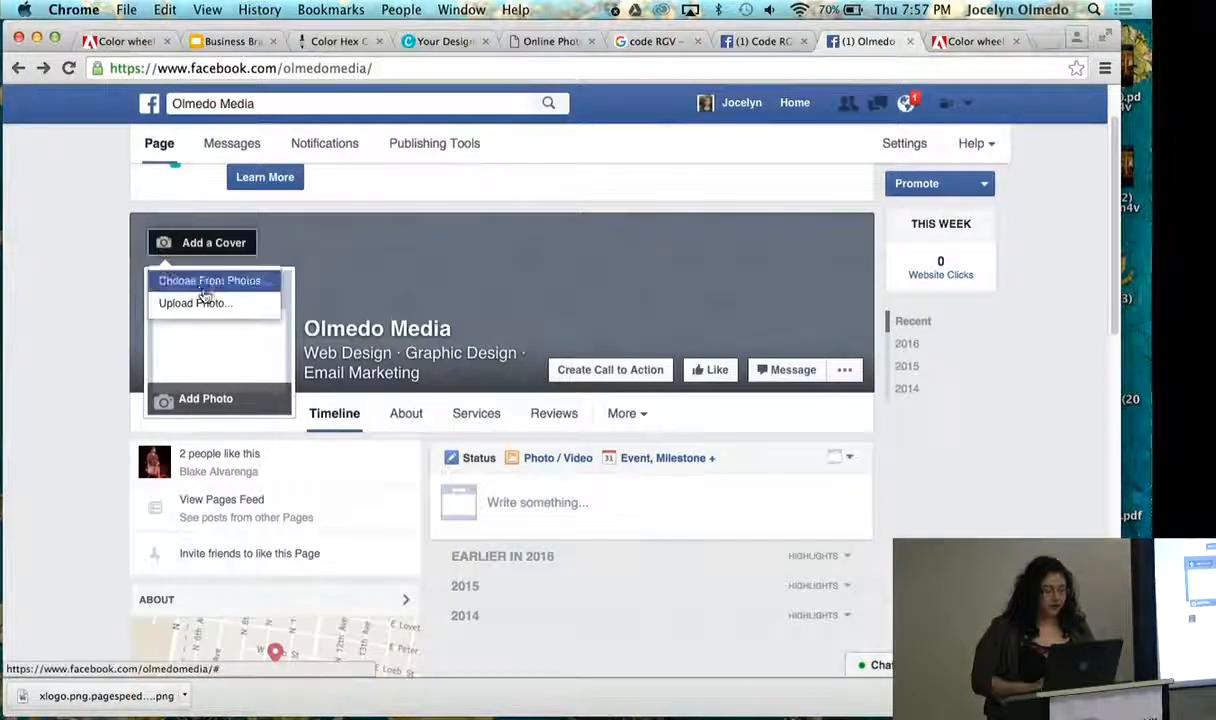
left_click(210, 302)
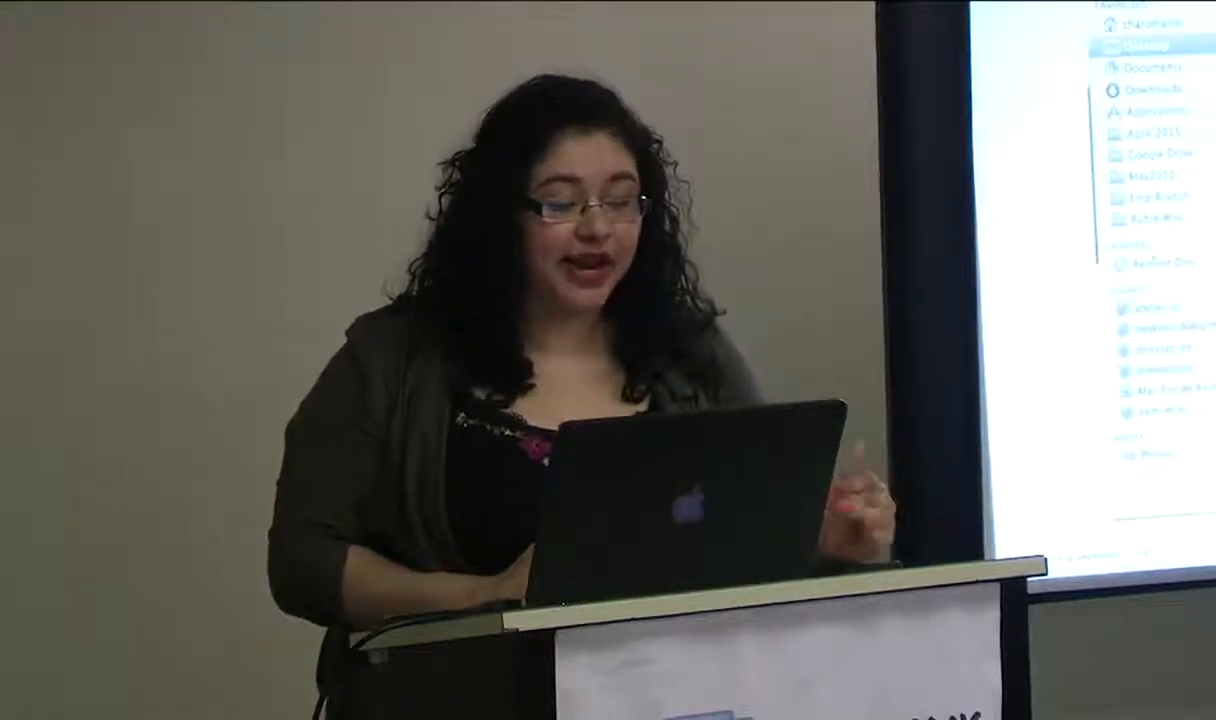
- Upload CodeRGV Banner .png from the Downloads folder as the page's cover photo and save the change
left_click(1150, 70)
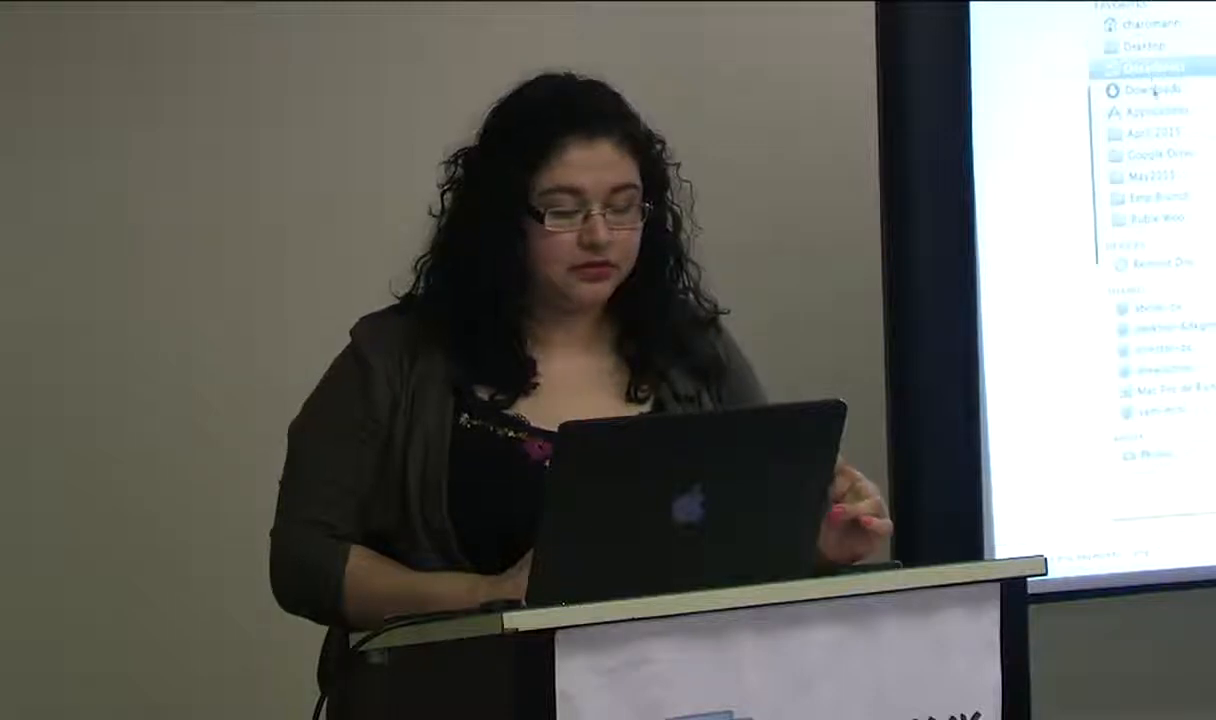
left_click(1152, 90)
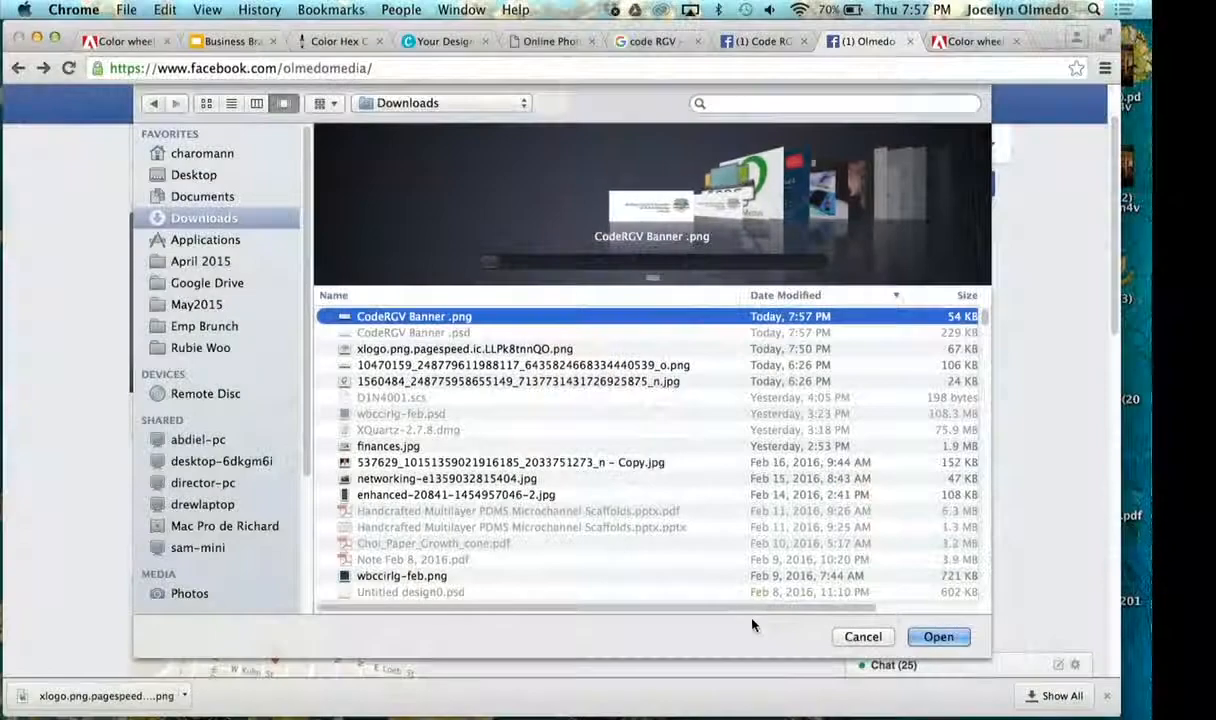
left_click(938, 636)
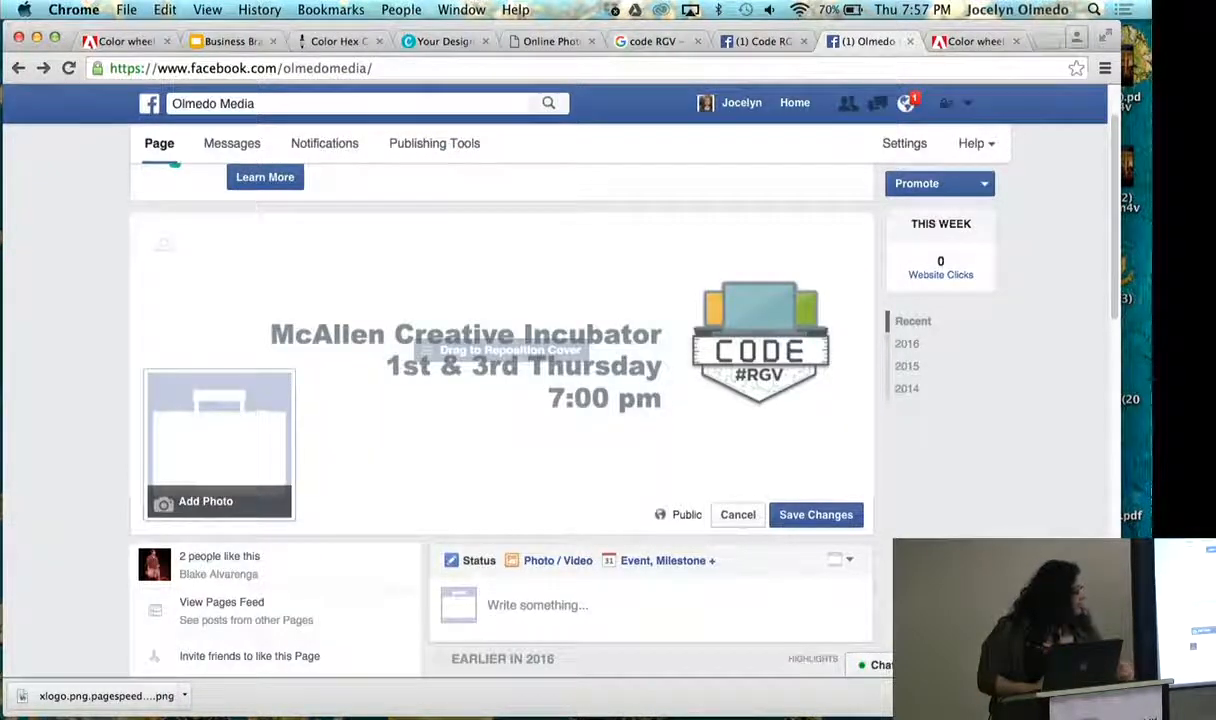
left_click(848, 516)
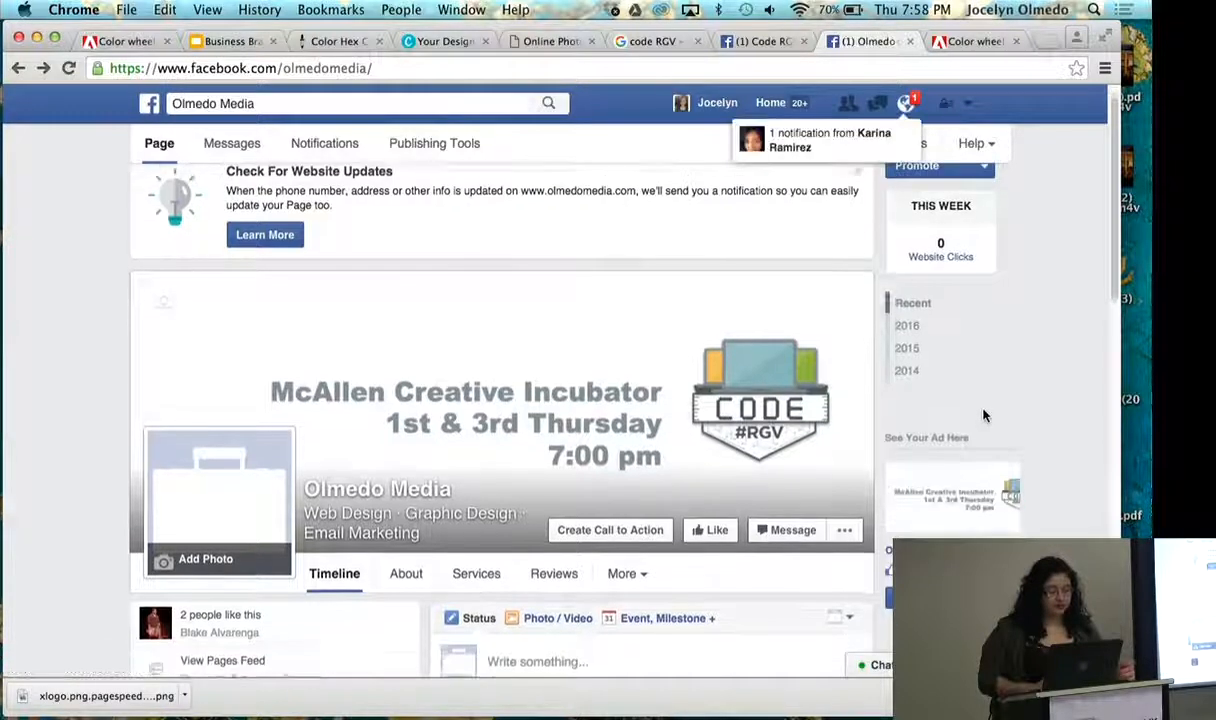
- Examine the cover banner on the Facebook page and open it in the photo viewer
scroll(983, 416, "down", 1)
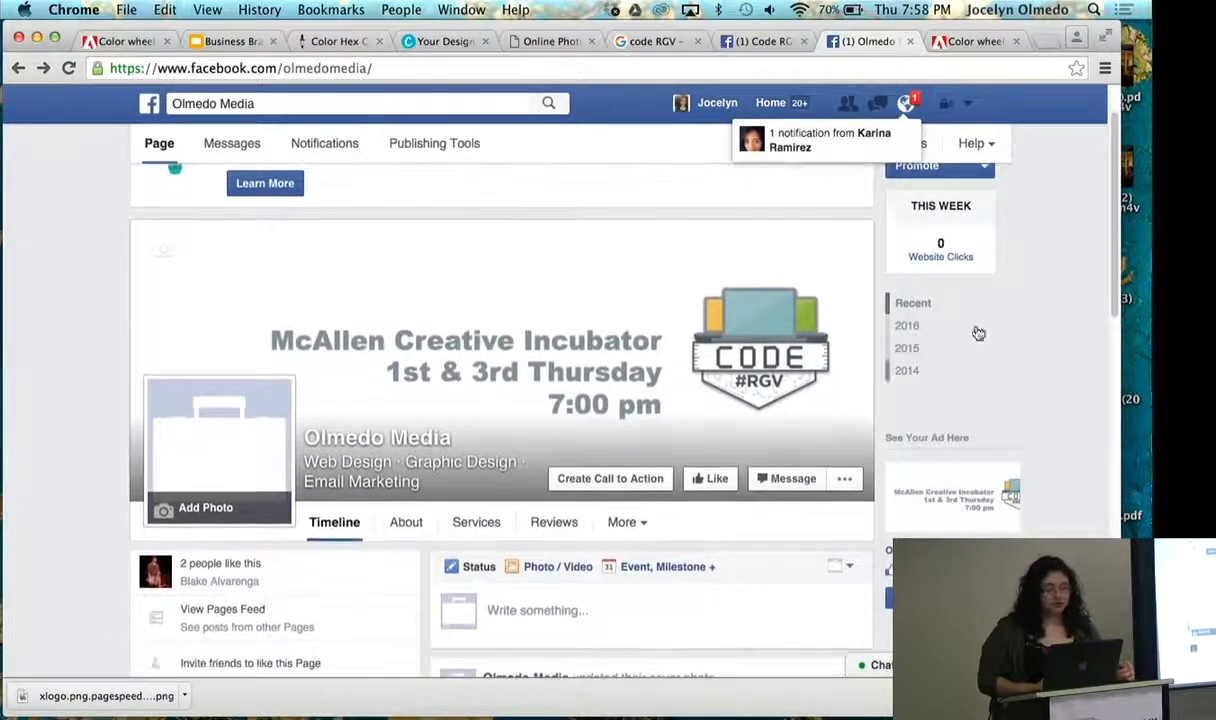
scroll(978, 333, "down", 1)
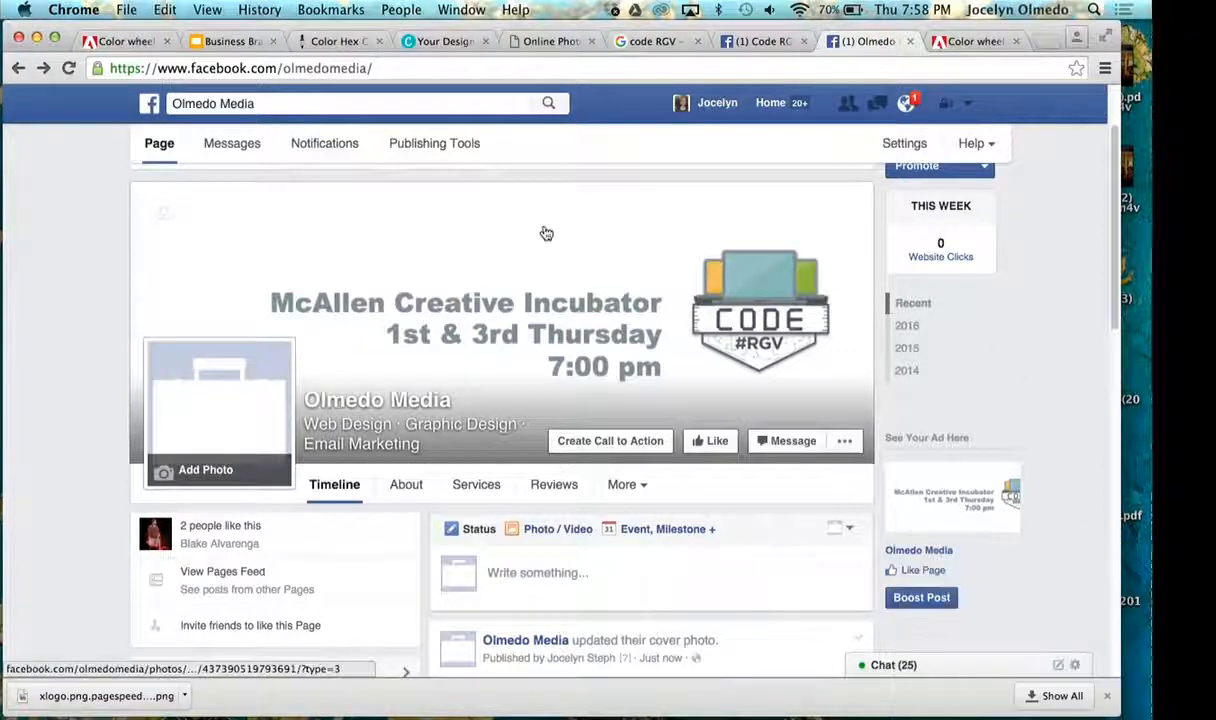
left_click(496, 240)
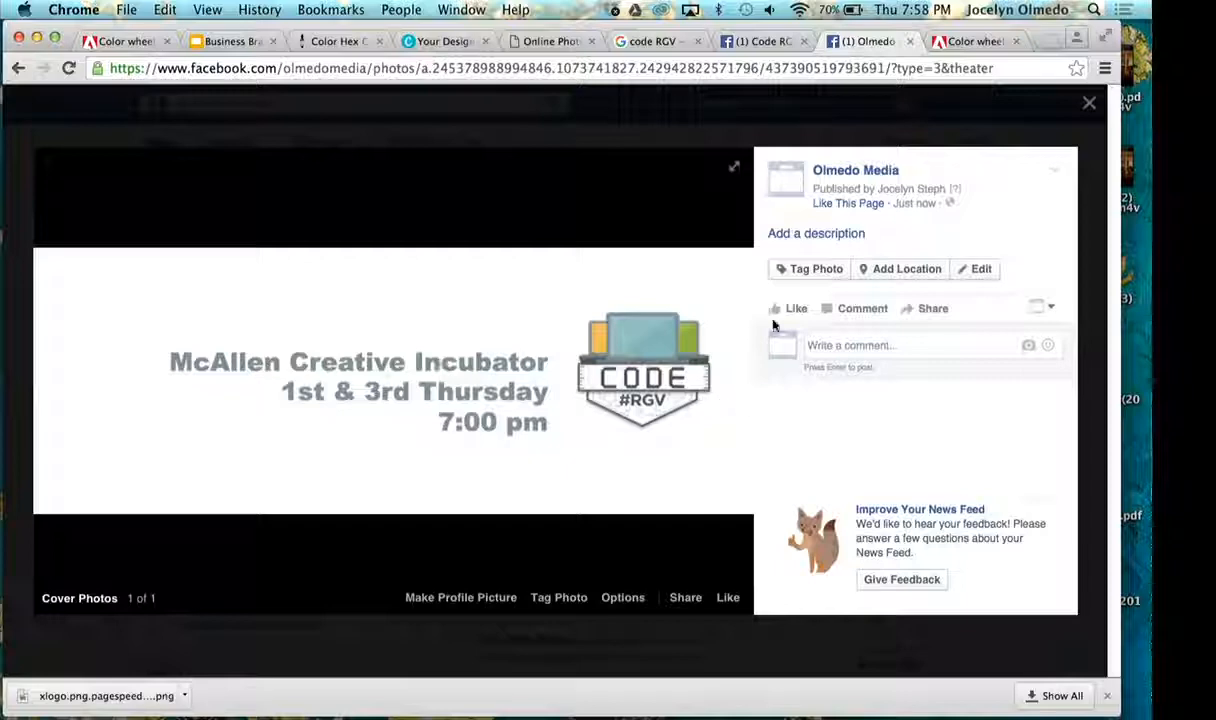
- Close the cover photo viewer on the Facebook page and switch to Photoshop
left_click(1089, 103)
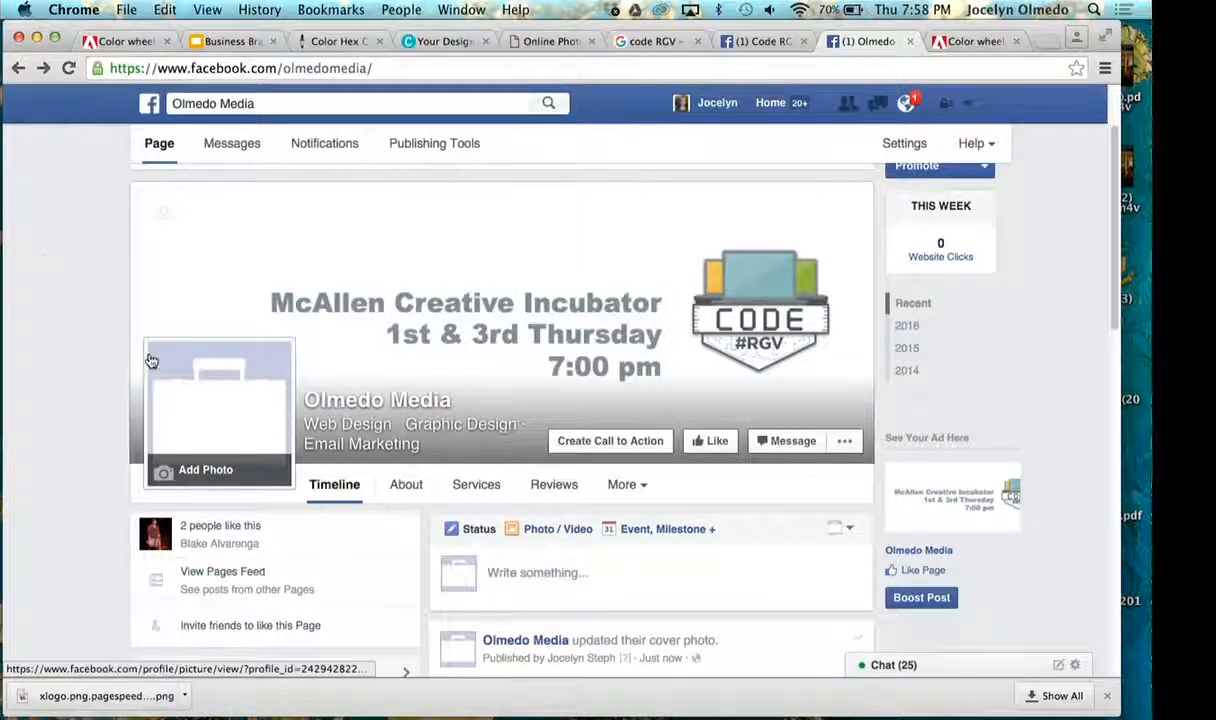
key("super+Tab")
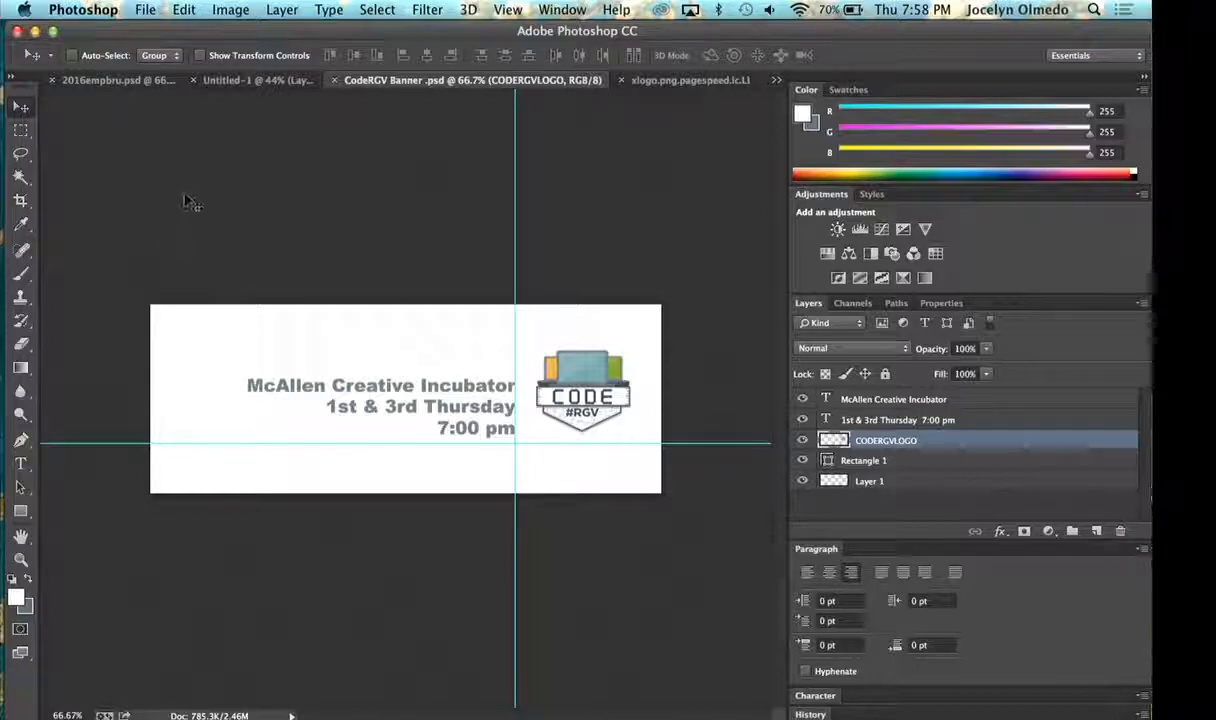
- Try a drop shadow on the McAllen Creative Incubator text layer and replace it with an outer glow
left_click(937, 399)
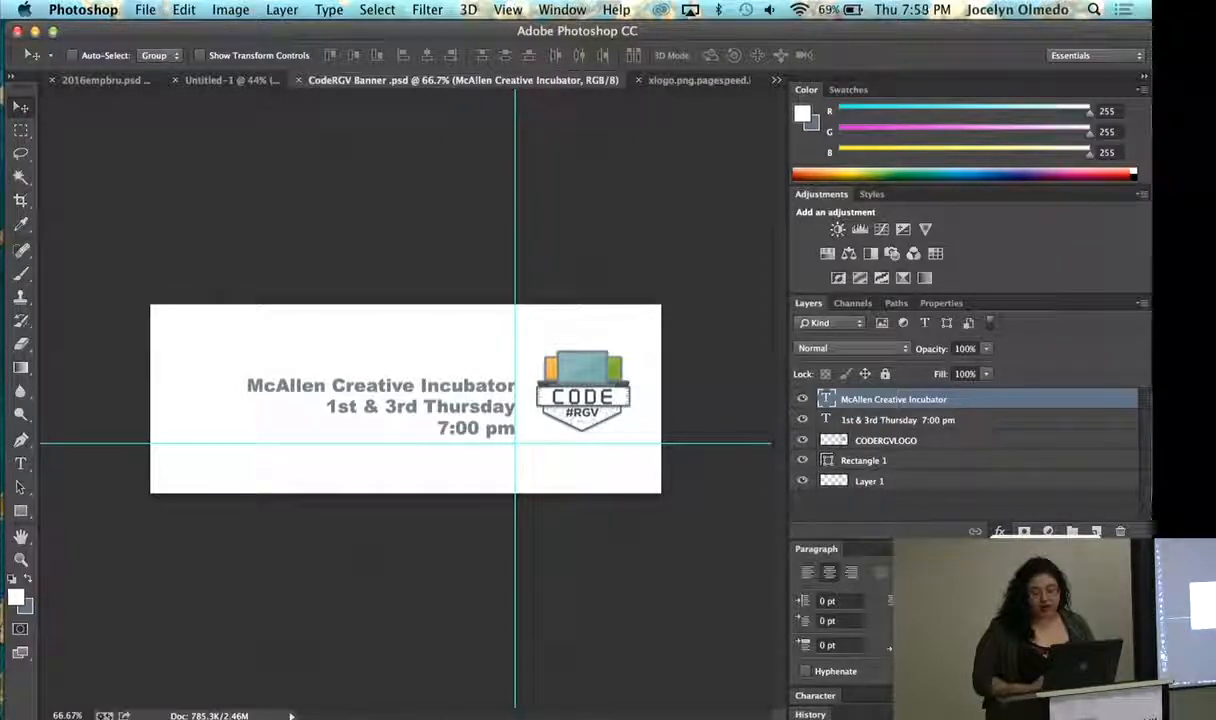
left_click(1032, 706)
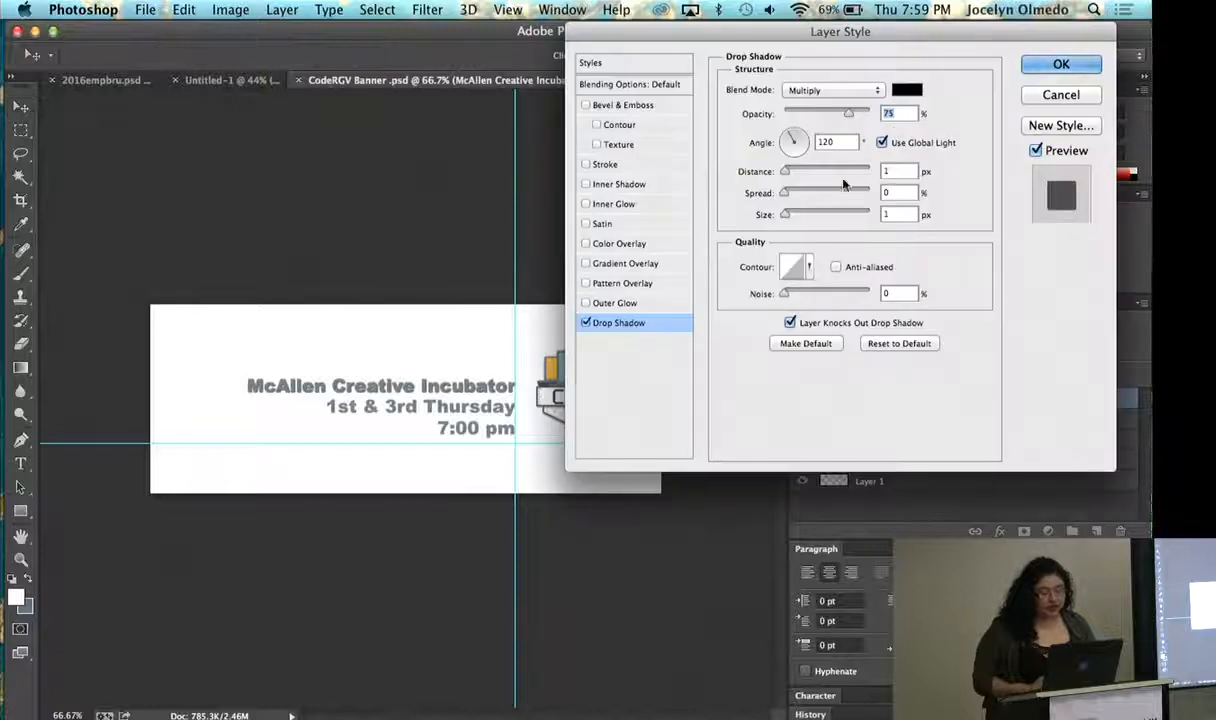
left_click(587, 303)
left_click(586, 322)
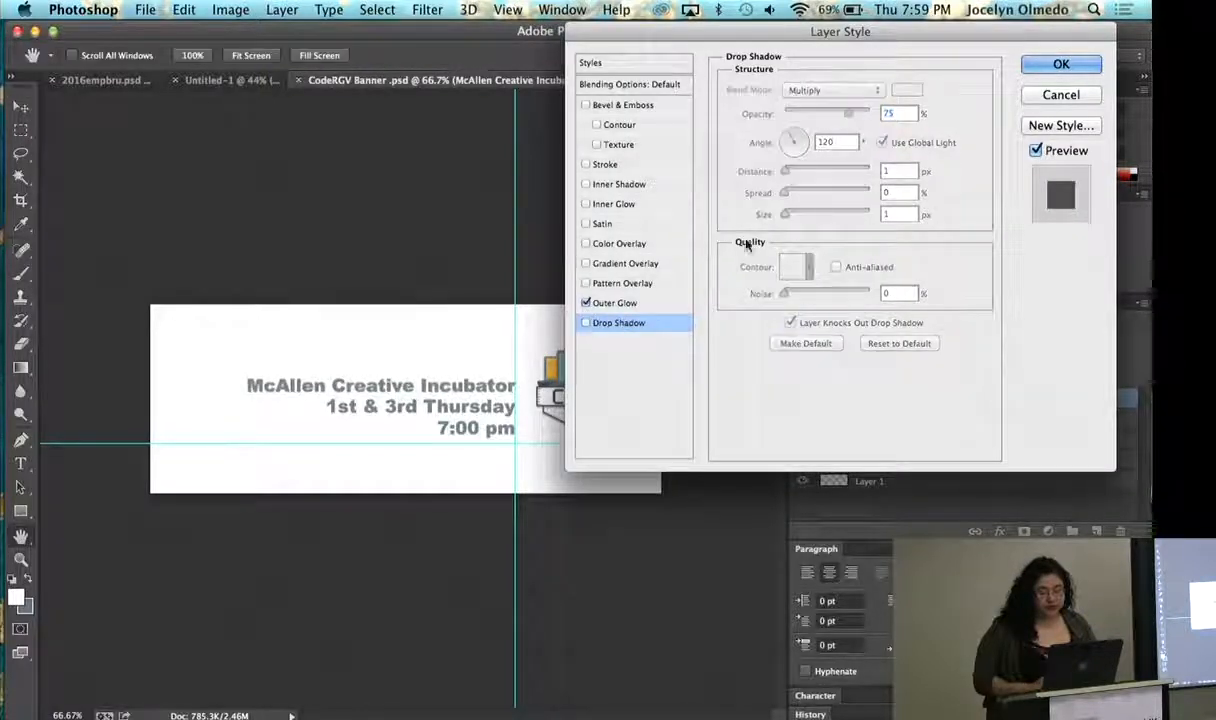
left_click(618, 303)
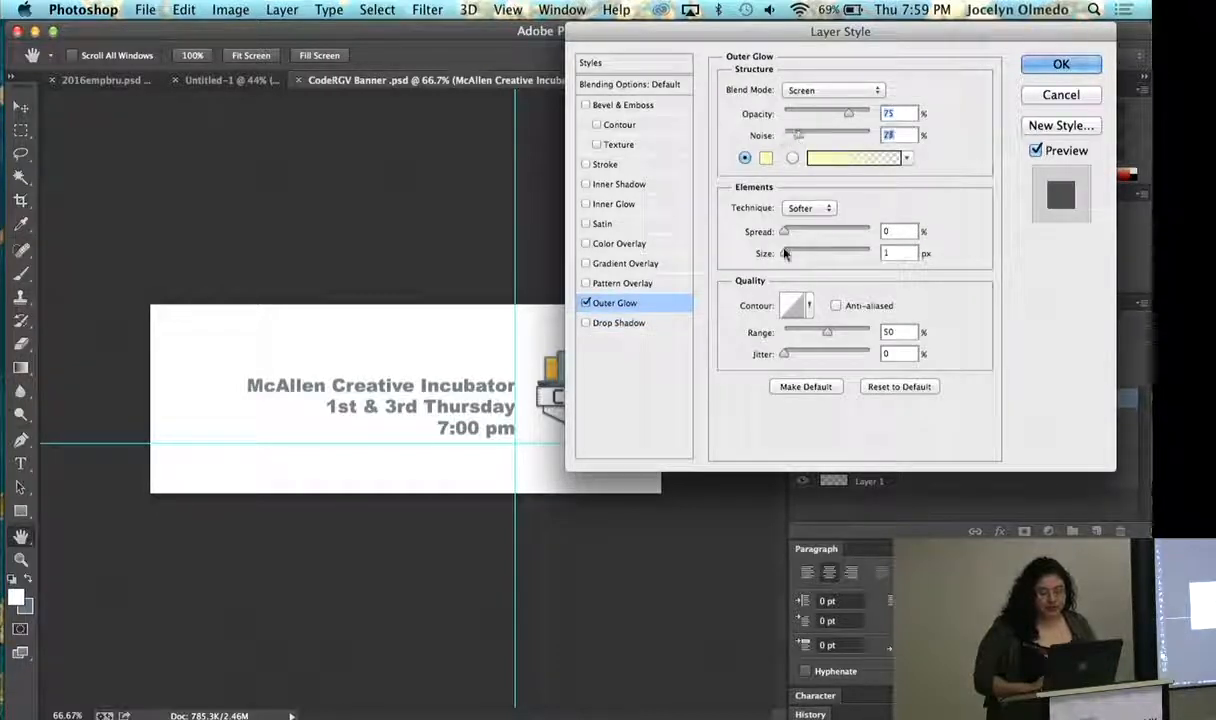
- Try a Normal-mode outer glow with 17% noise, 49 px size and 0% spread on the text, and discard the layer style
left_click_drag(785, 253, 803, 232)
left_click(803, 208)
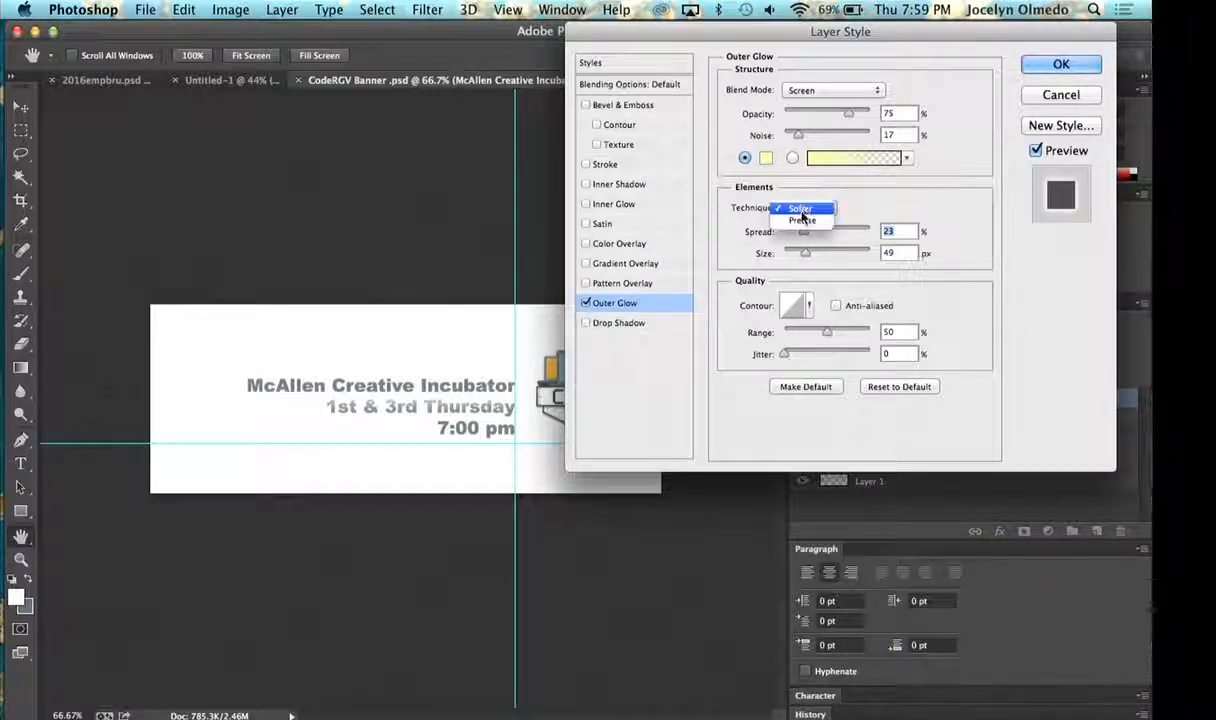
left_click(819, 95)
left_click(819, 92)
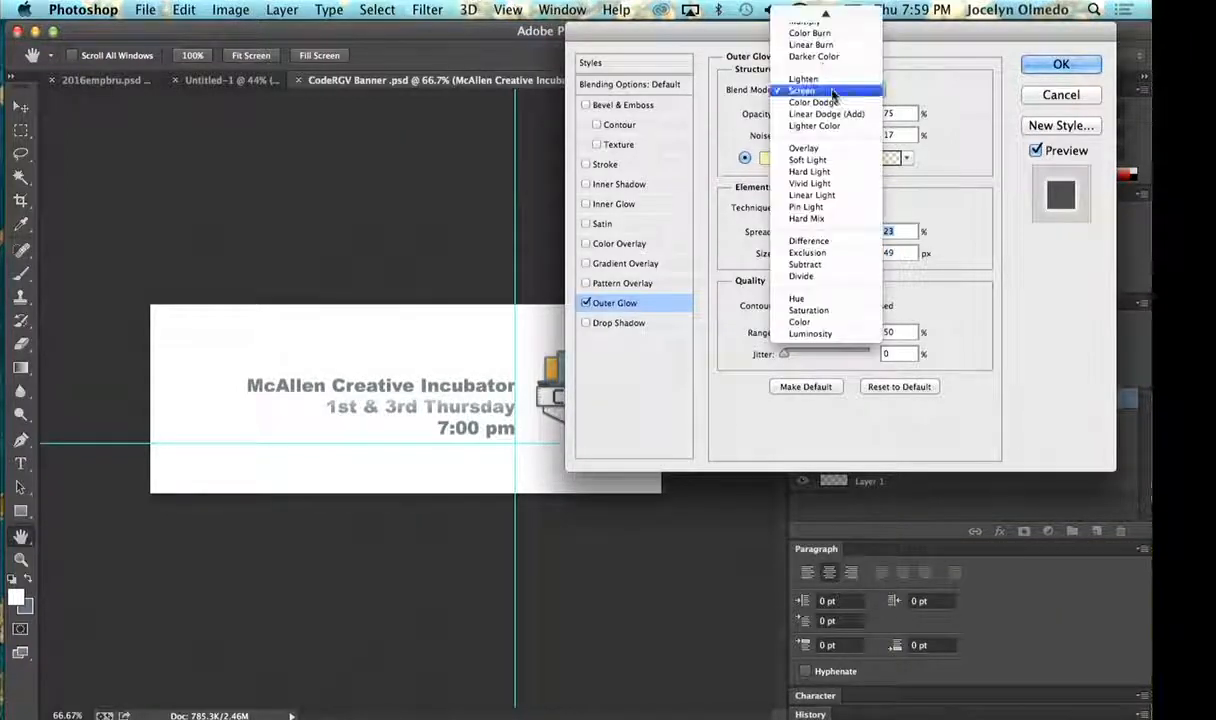
left_click(815, 20)
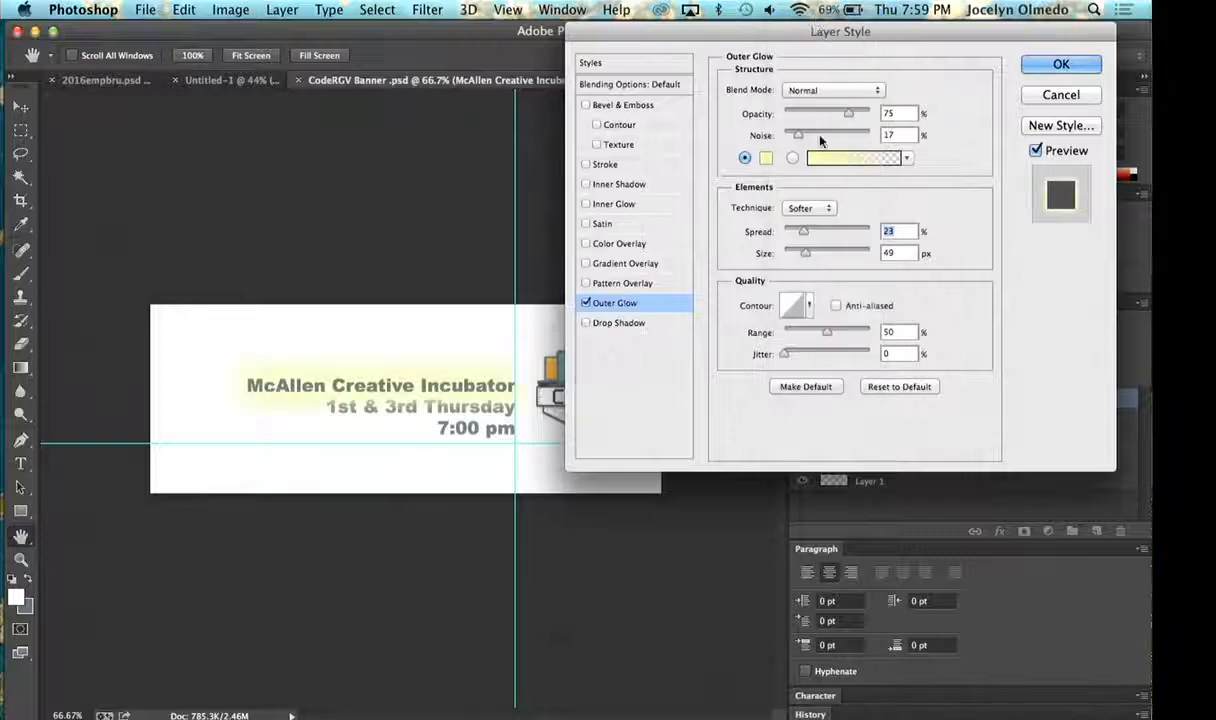
left_click(801, 232)
left_click_drag(801, 232, 788, 231)
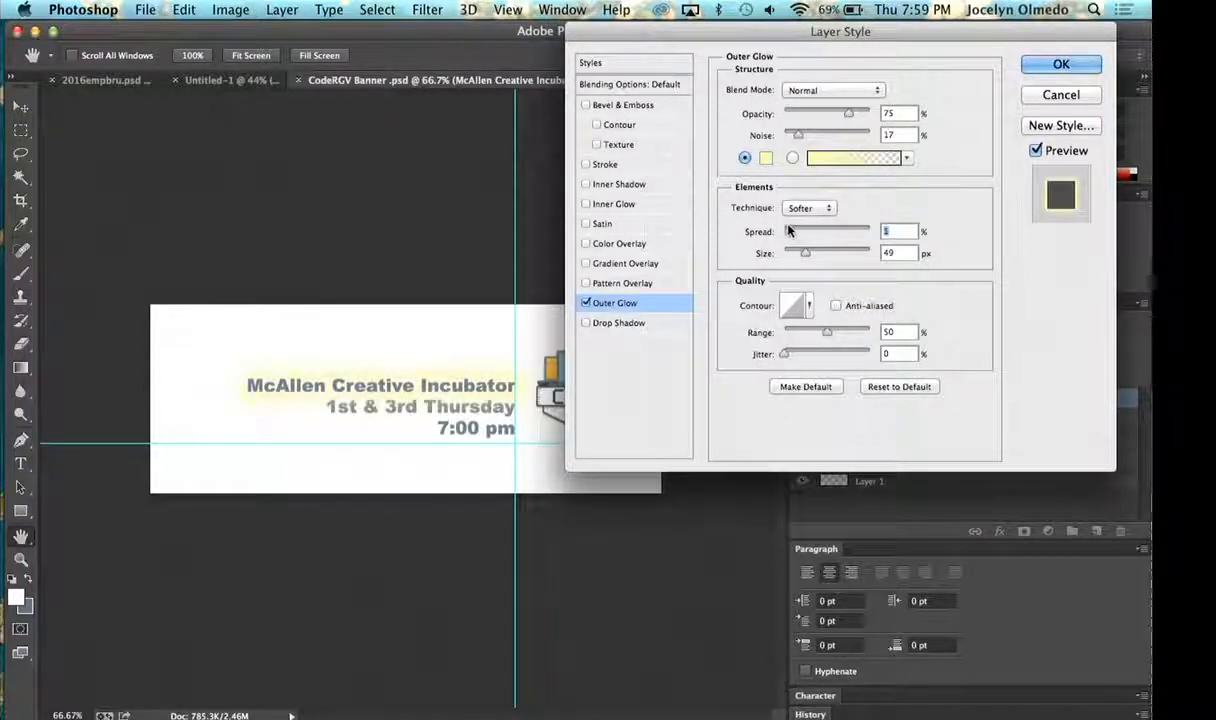
left_click(587, 303)
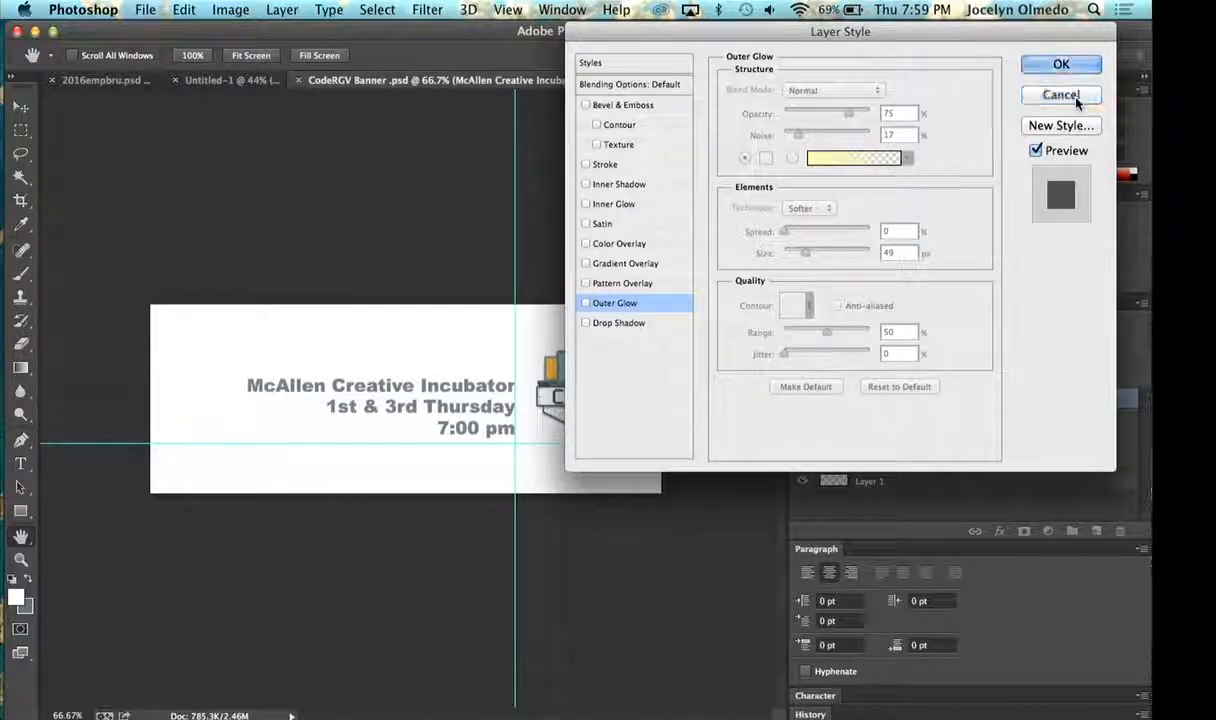
left_click(1024, 94)
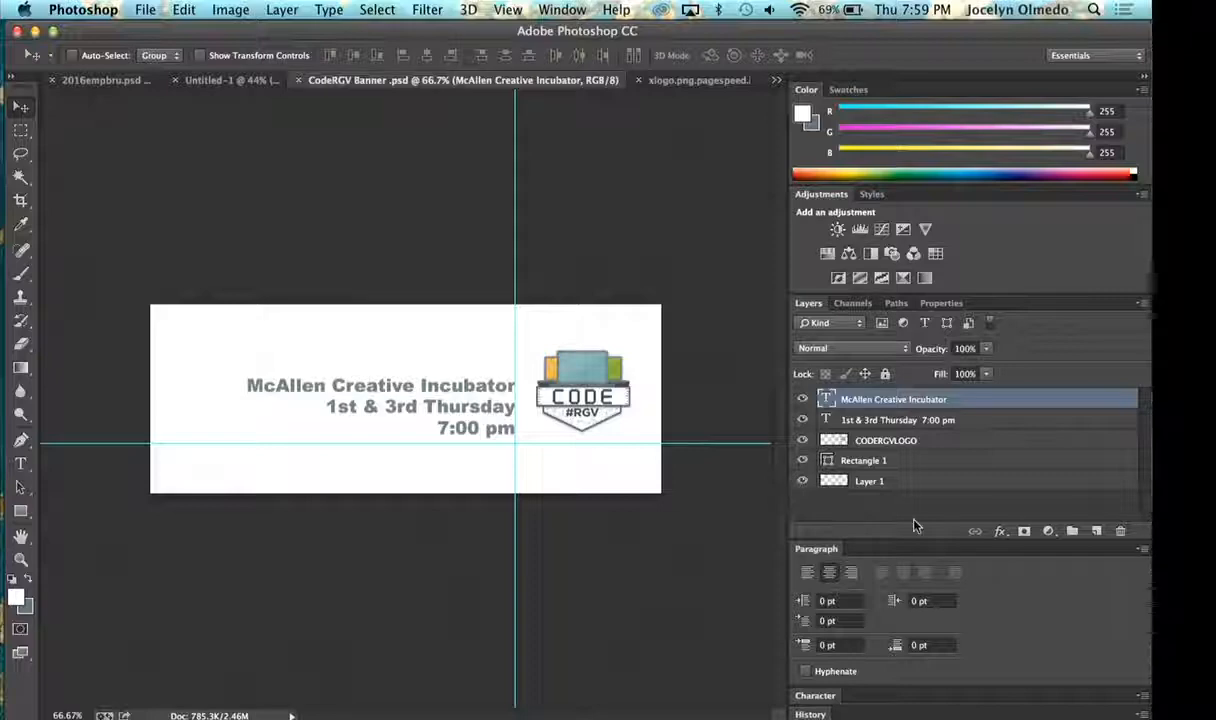
- Switch to Chrome and compare the Olmedo Media page's cover banner with the one on the Code RGV page
key("ctrl+Right")
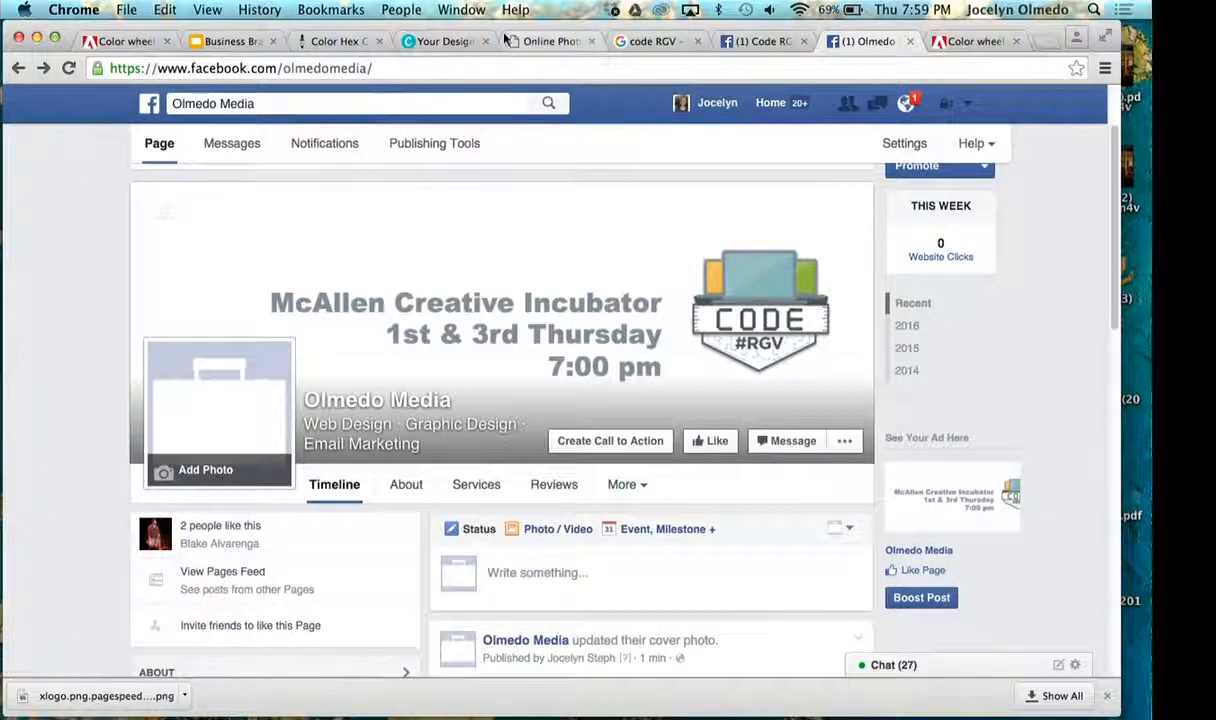
scroll(884, 366, "down", 5)
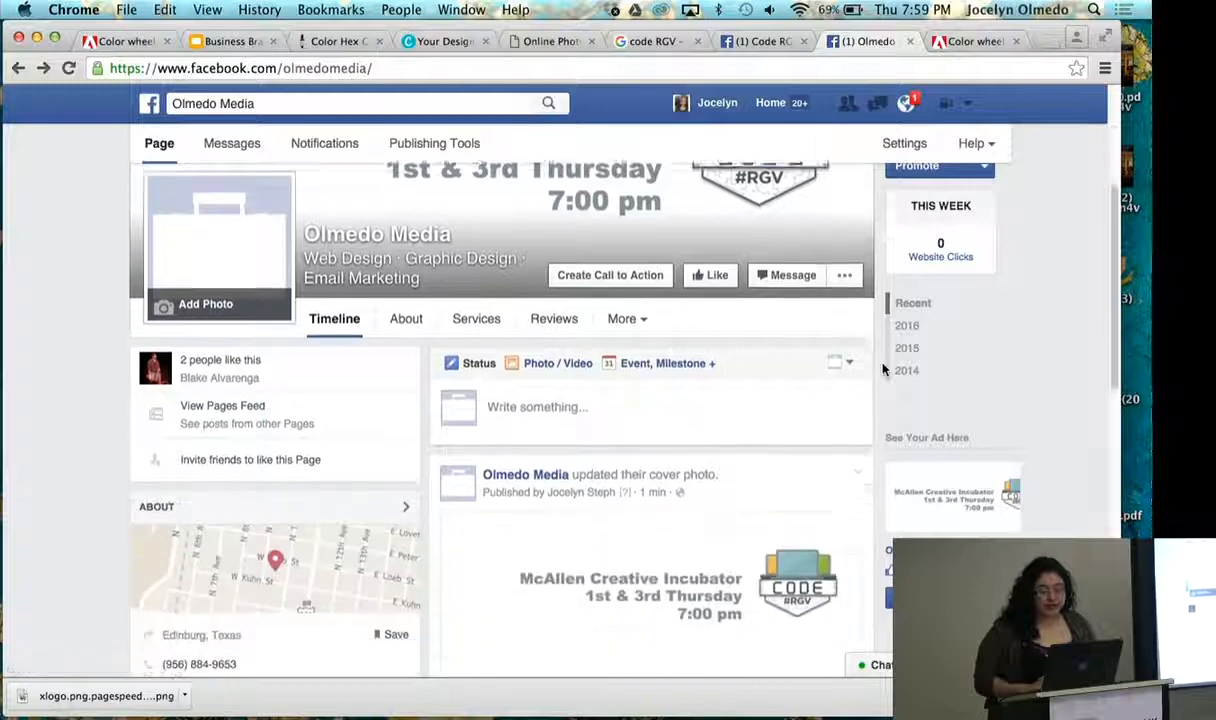
scroll(880, 340, "up", 3)
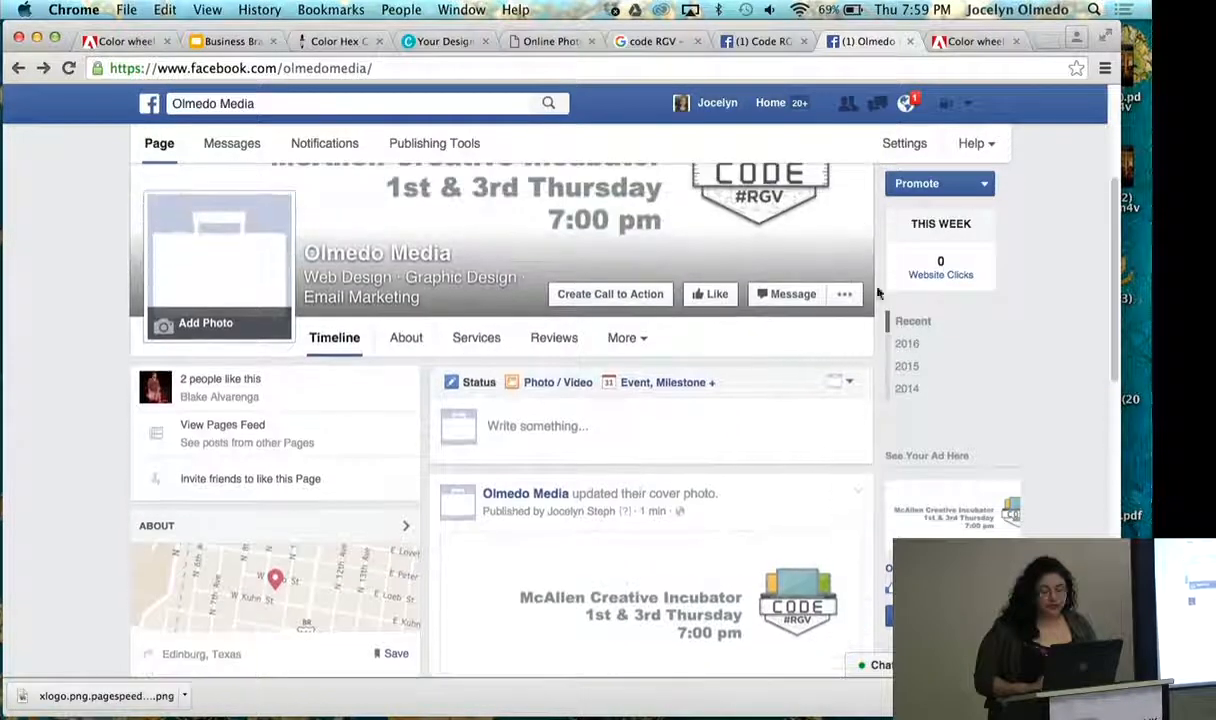
left_click(757, 41)
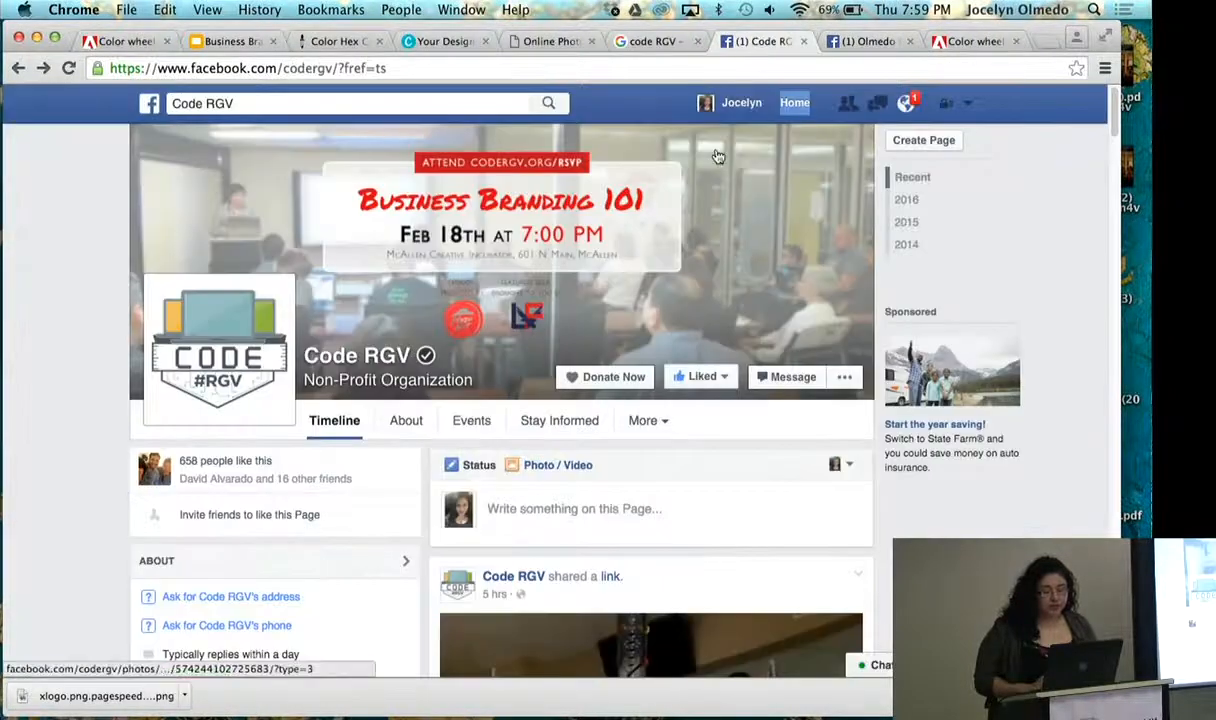
left_click(840, 44)
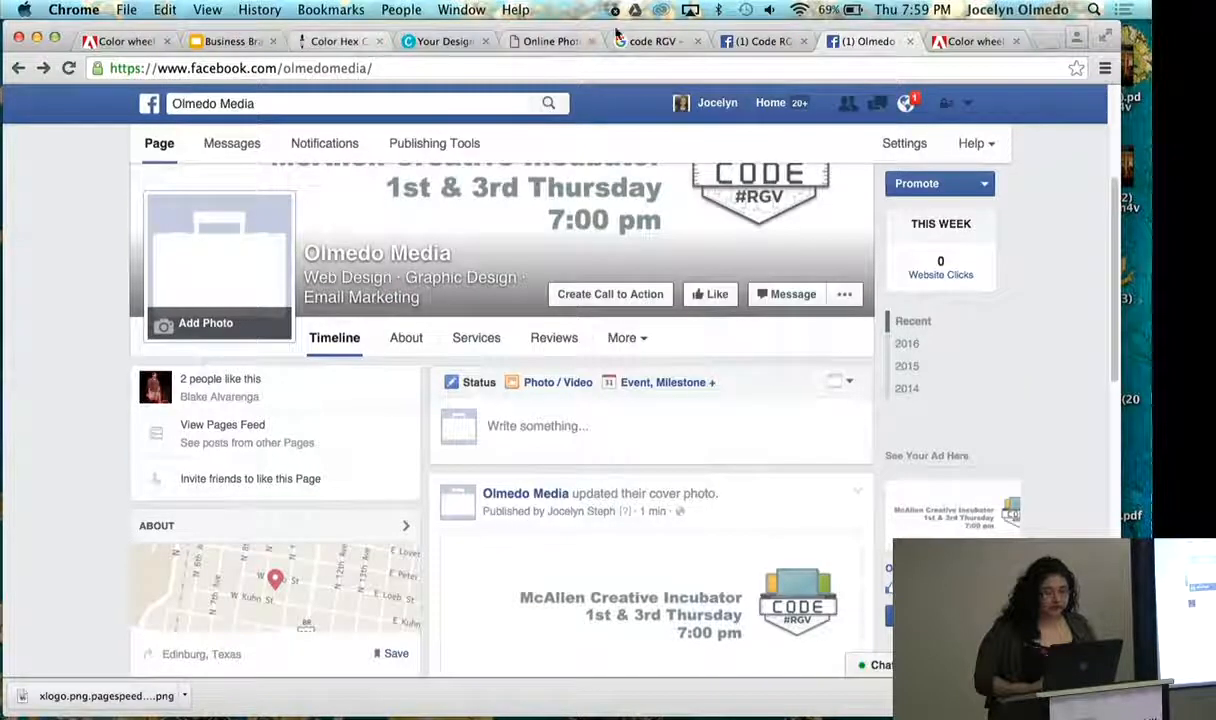
- Look through the open color-hex and design pages and bring up the Pixlr editor
left_click(325, 41)
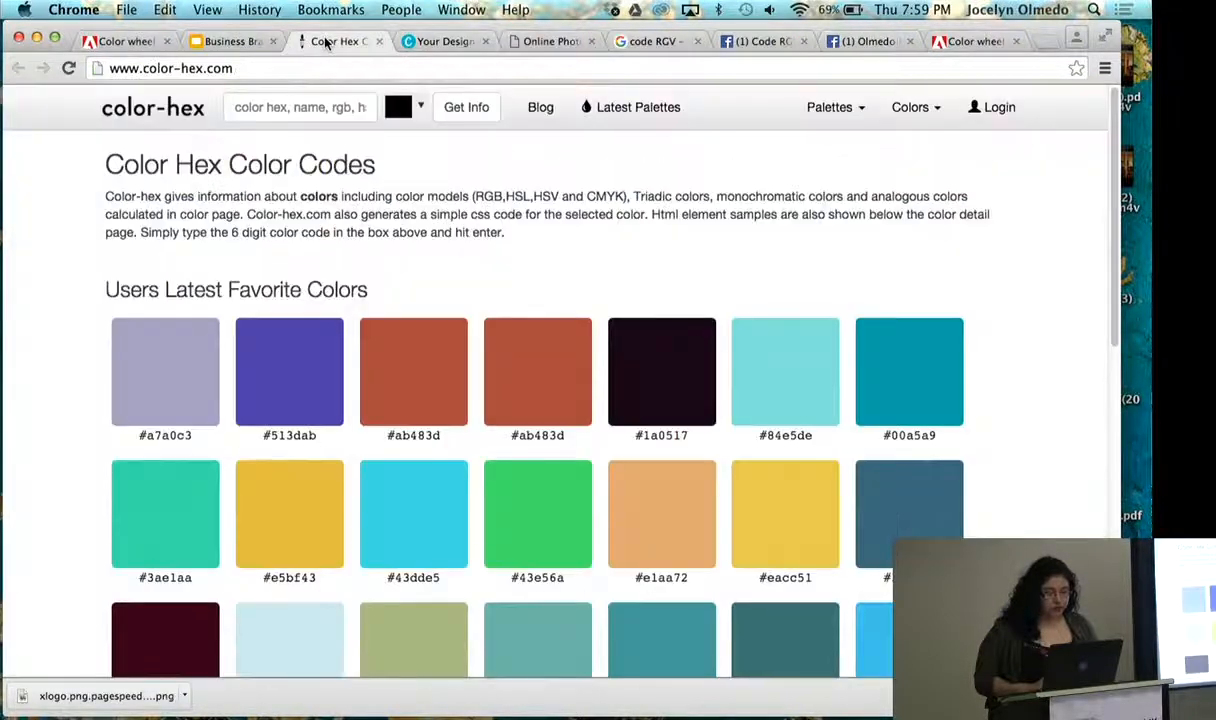
left_click(430, 41)
left_click(528, 43)
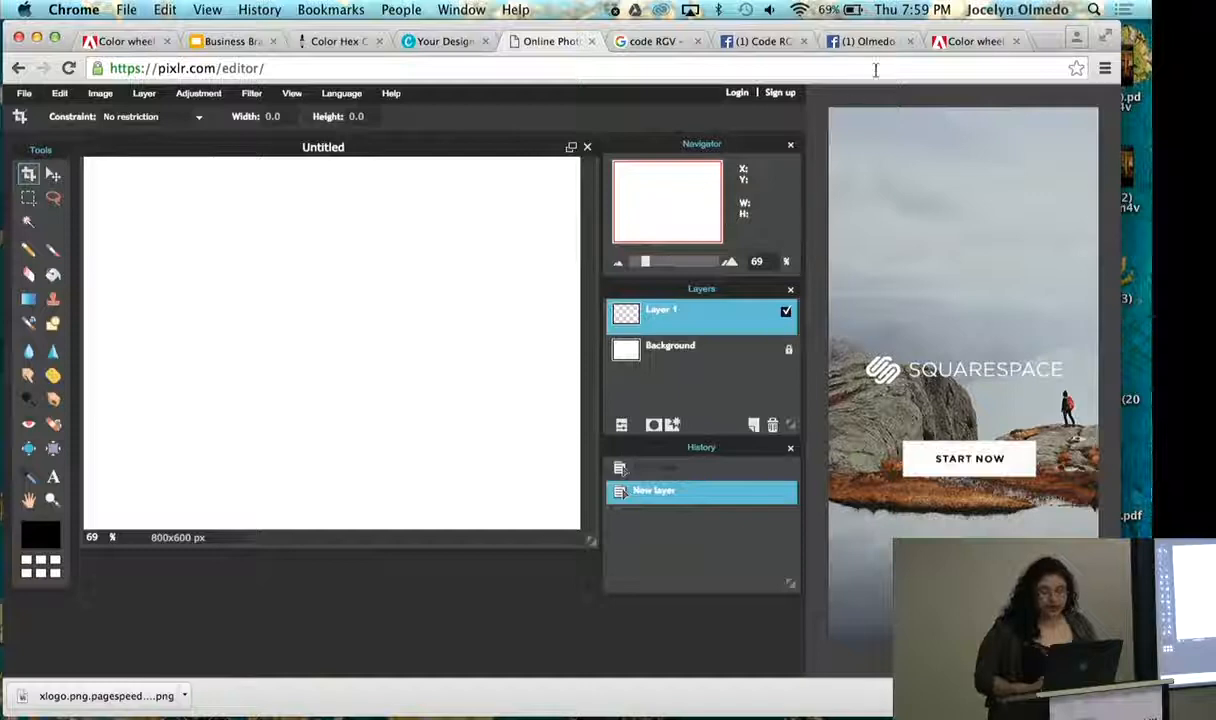
left_click(697, 42)
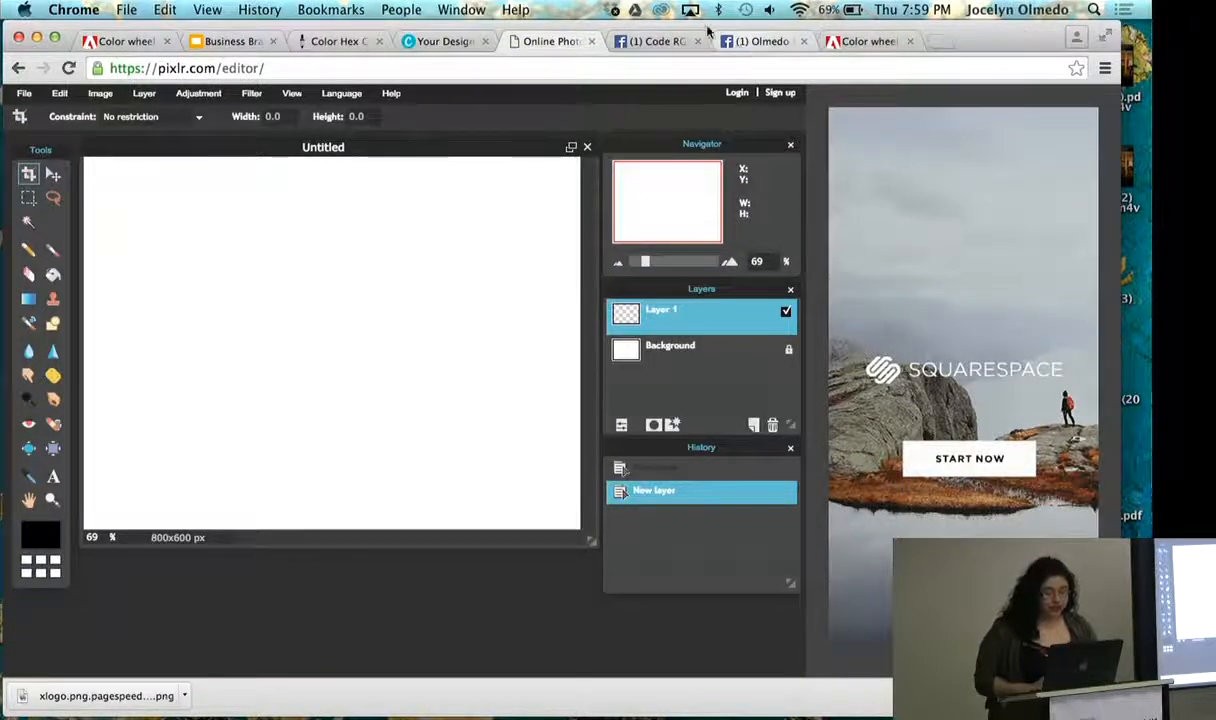
left_click(259, 9)
left_click(299, 111)
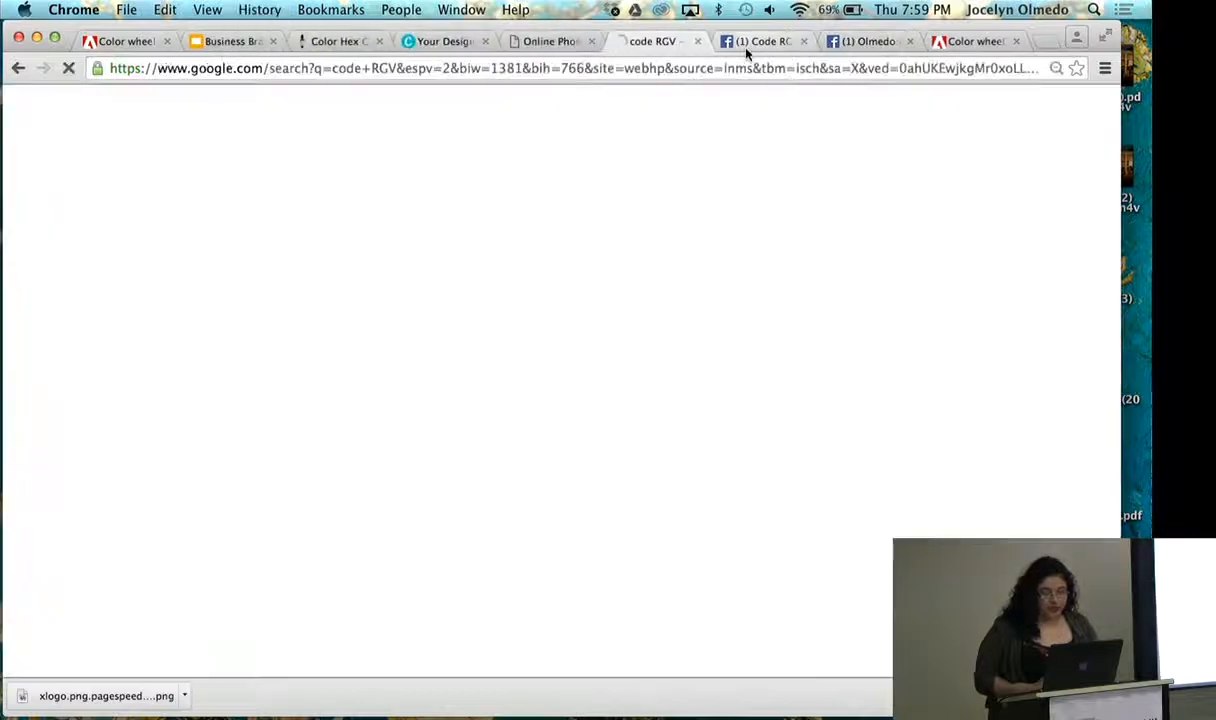
- Check the Facebook profile picture dimensions on slide 21 of the Business Branding 101 presentation and return to the Pixlr editor
left_click(520, 40)
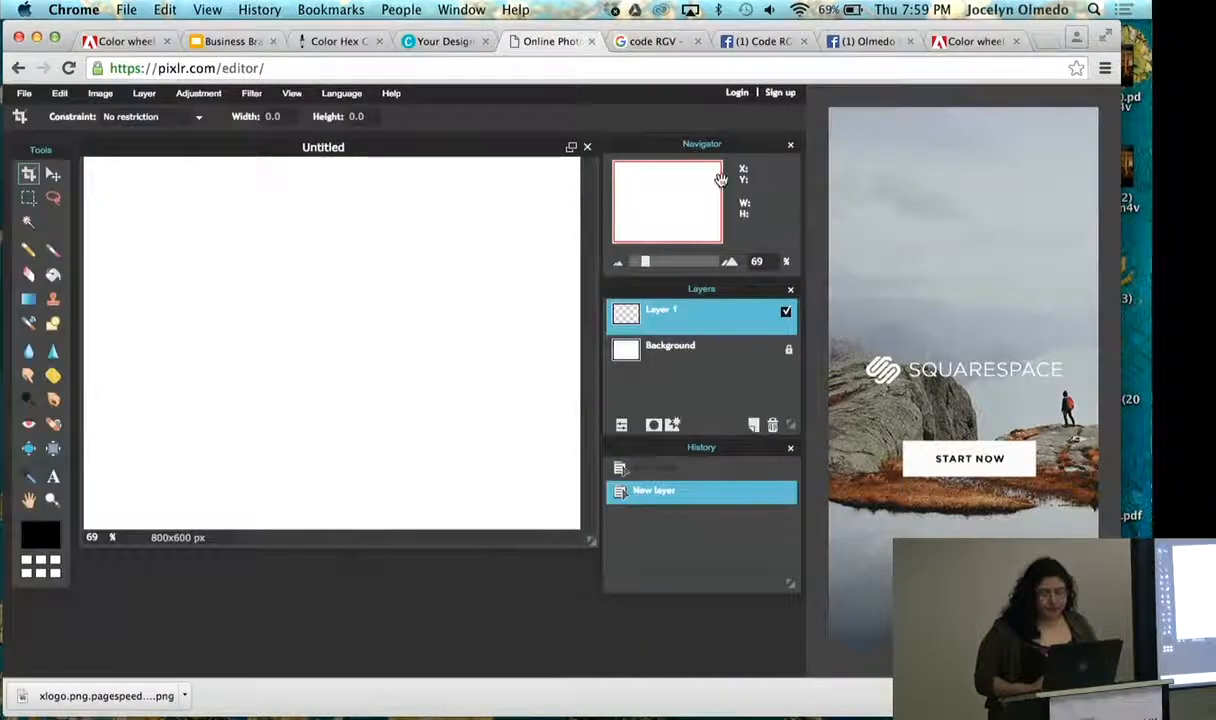
left_click(870, 42)
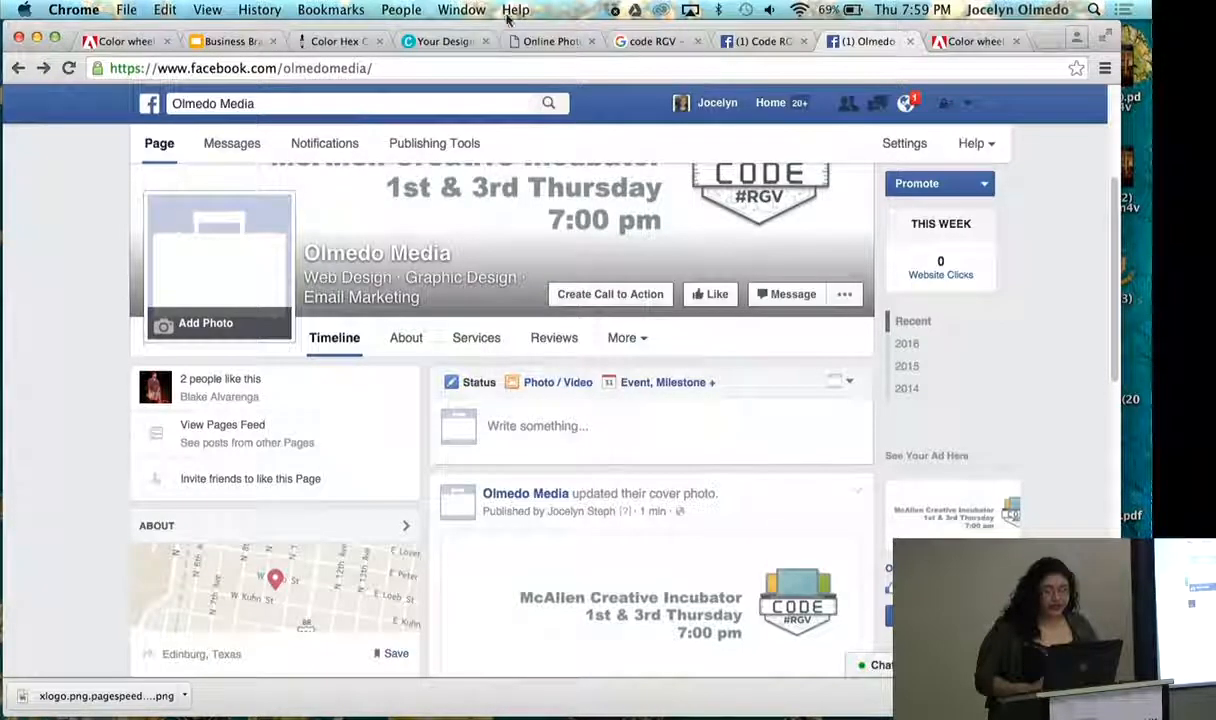
left_click(234, 42)
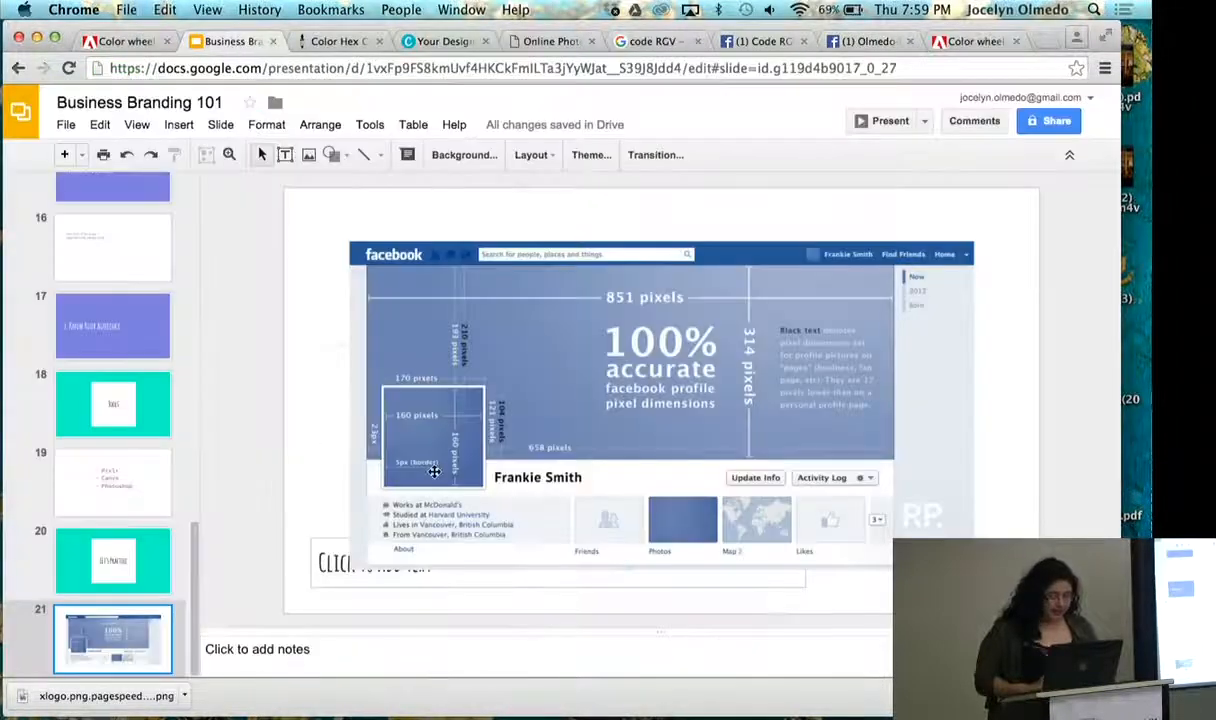
left_click(512, 45)
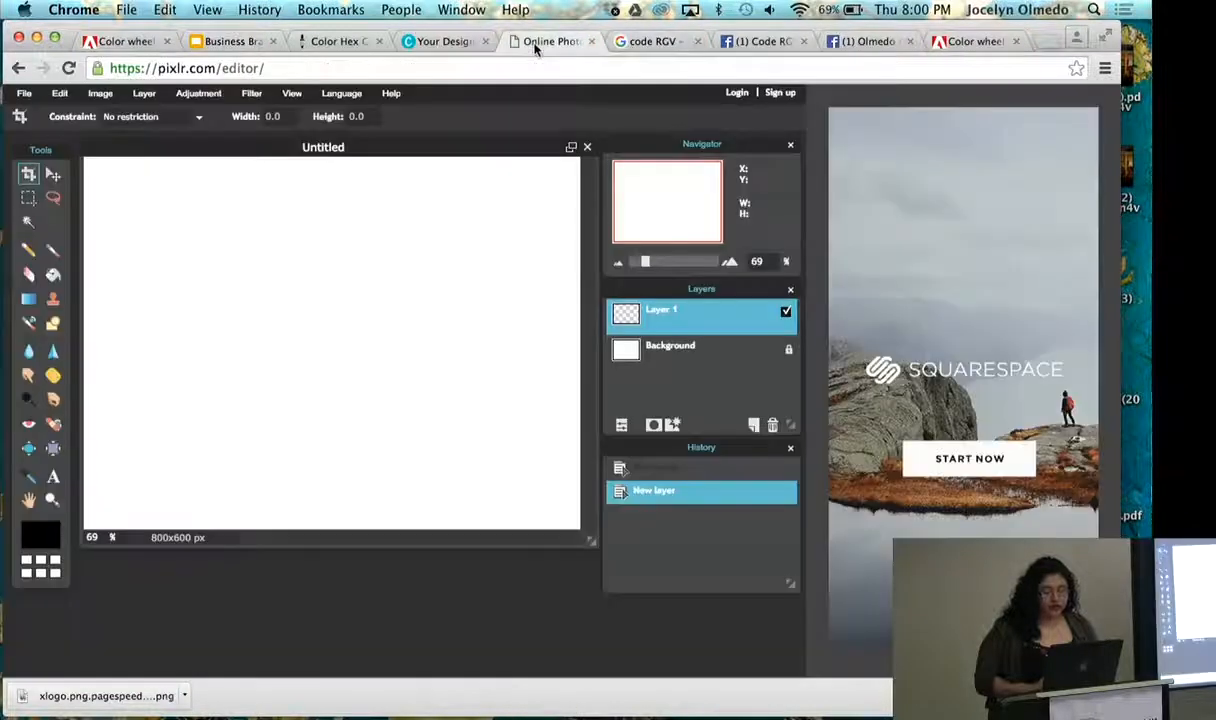
- Start a new image in Pixlr and name it CodeRGV-Profile
left_click(25, 95)
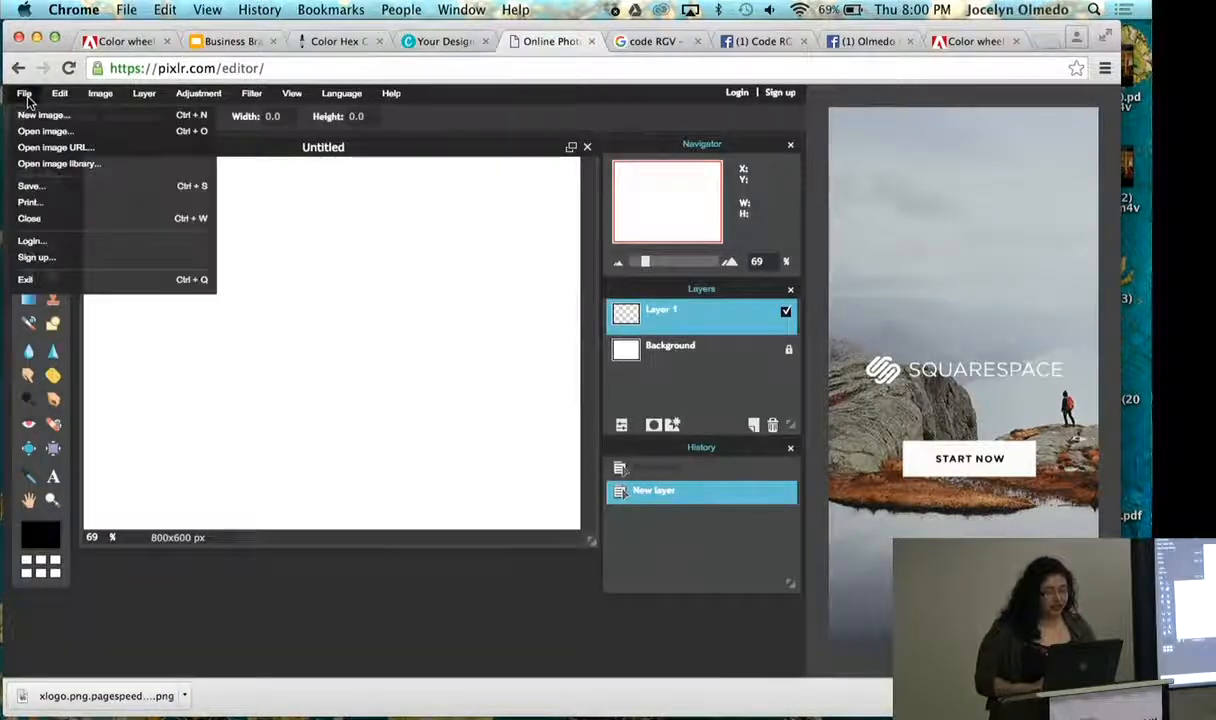
left_click(44, 115)
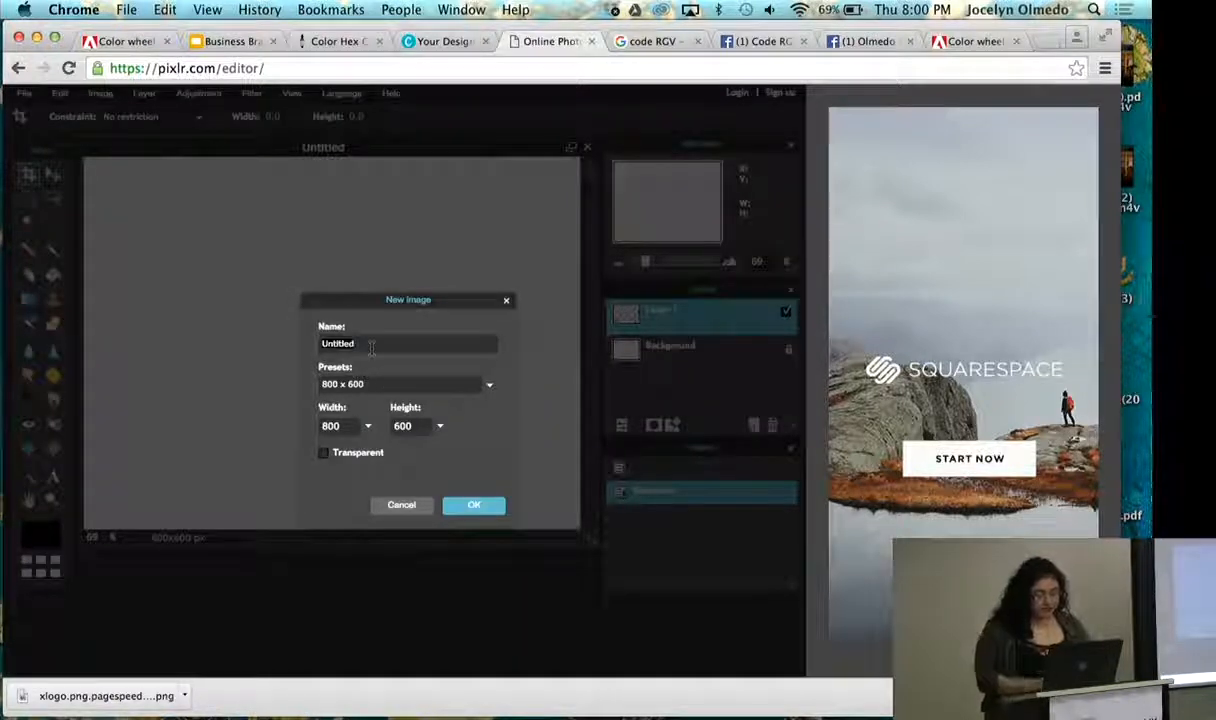
type("CodeRGV-Profiel")
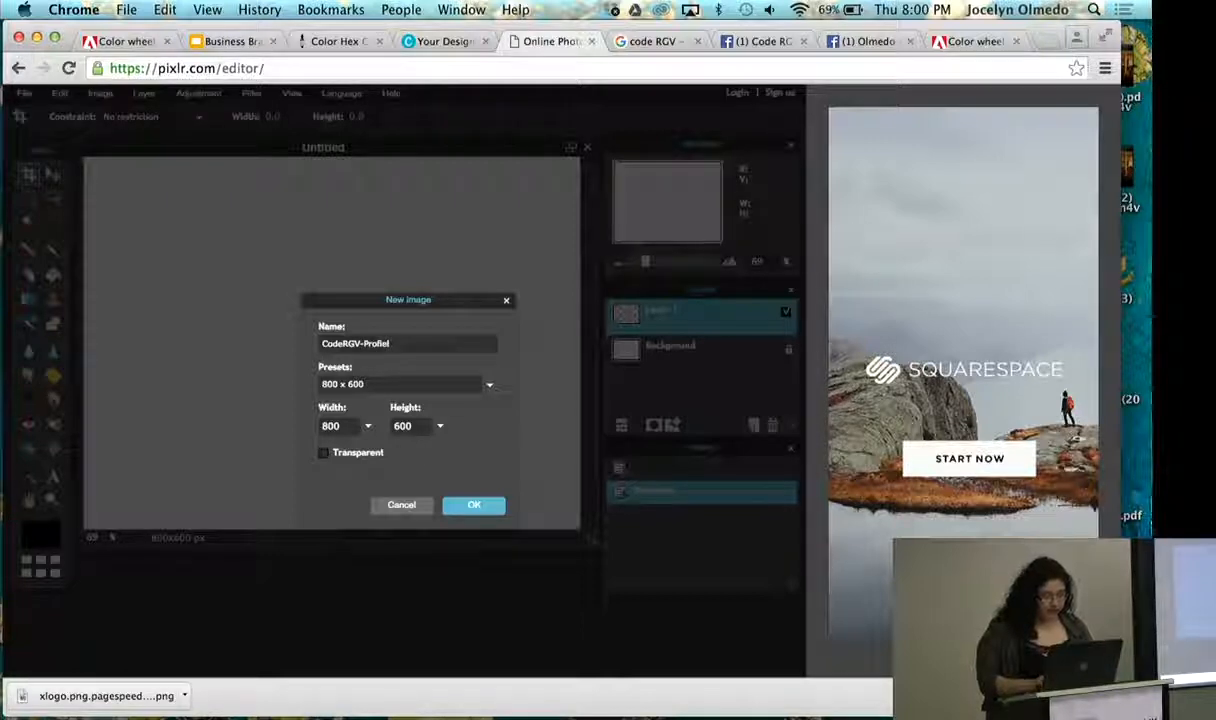
key("BackSpace")
key("BackSpace")
type("le")
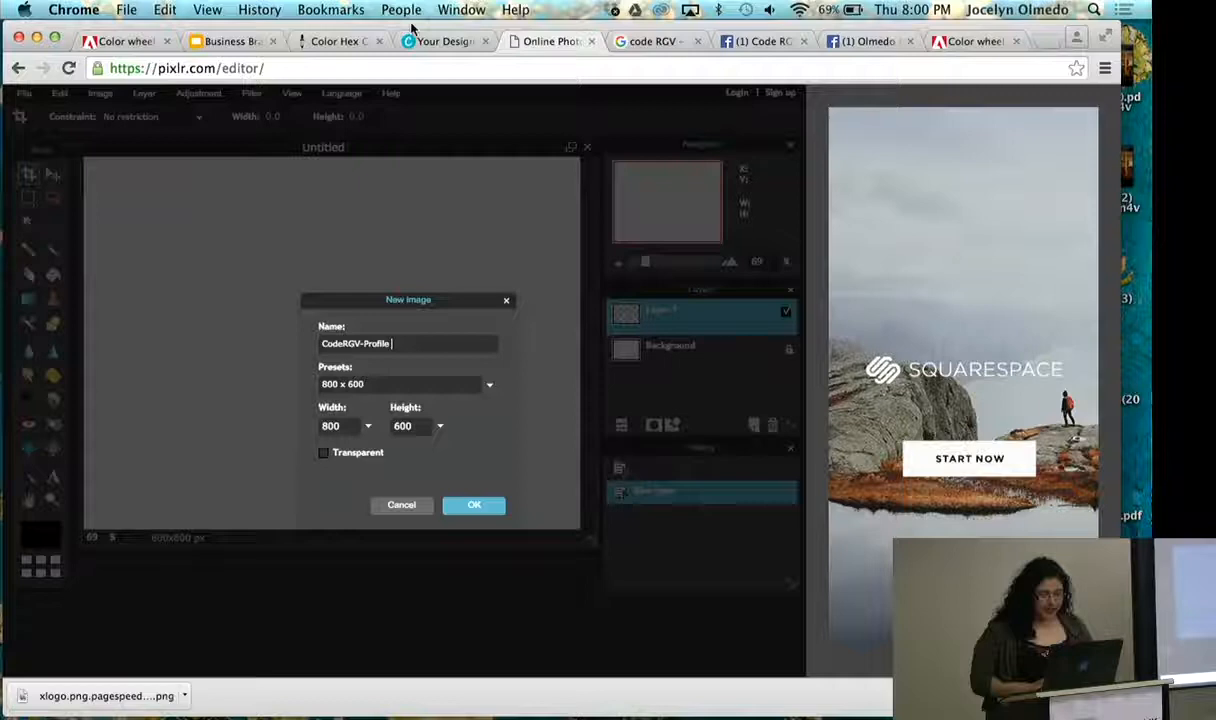
- Recheck the profile picture dimensions in the presentation and create the new image at 160 by 160 pixels
left_click(251, 44)
left_click(533, 42)
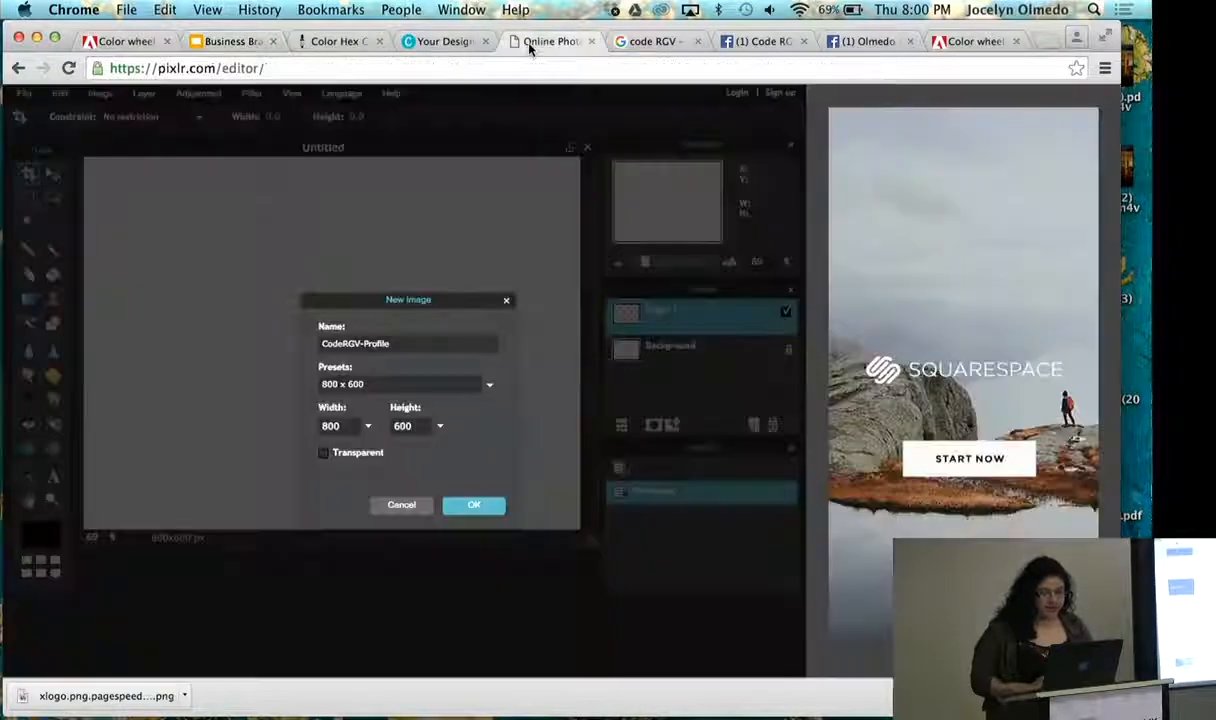
left_click(335, 430)
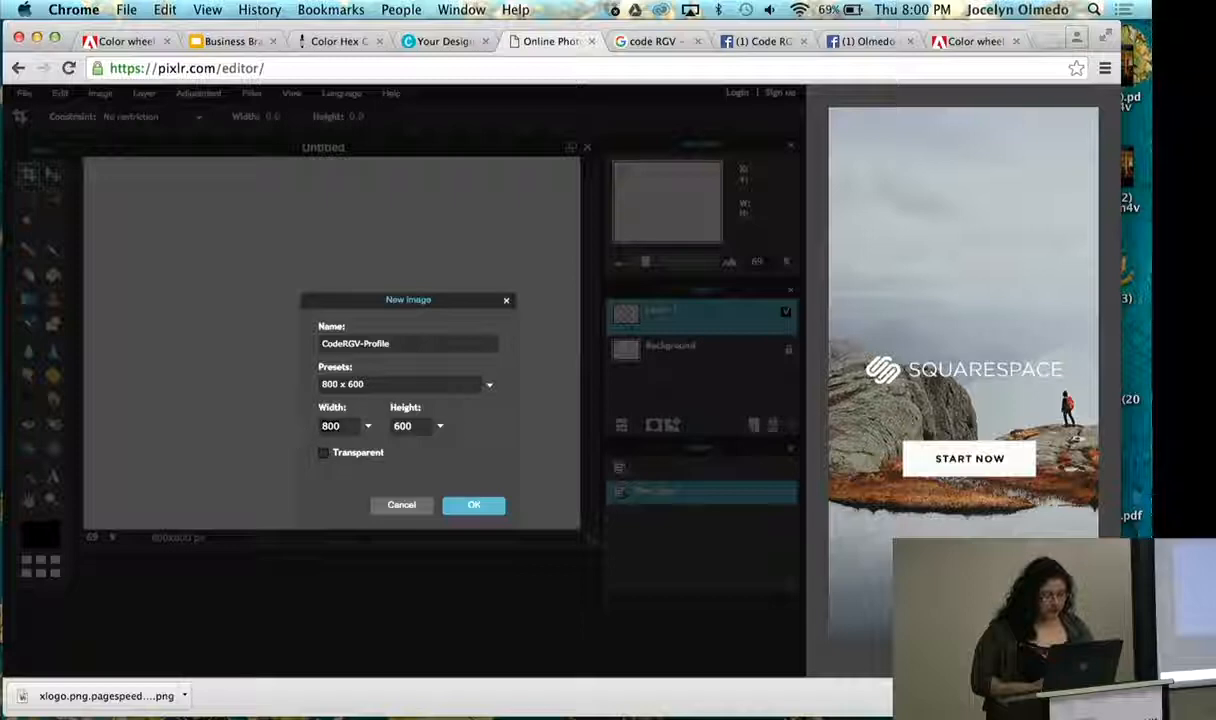
key("BackSpace")
key("BackSpace")
key("BackSpace")
type("1")
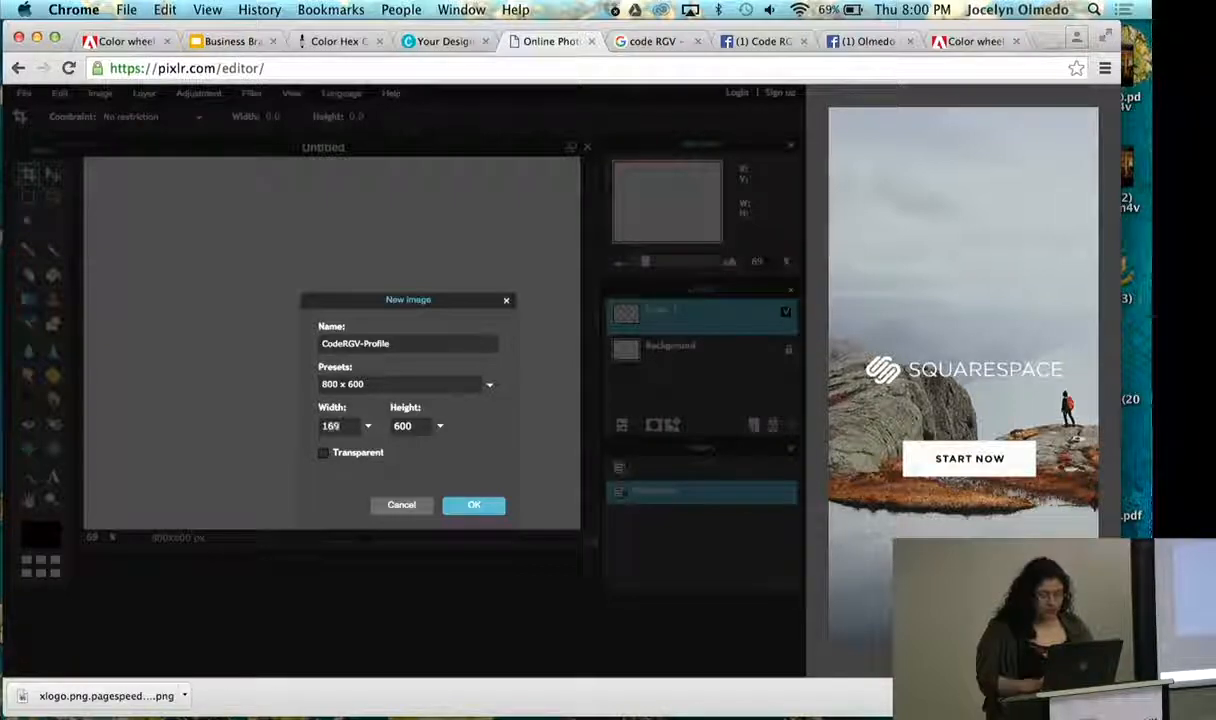
type("60")
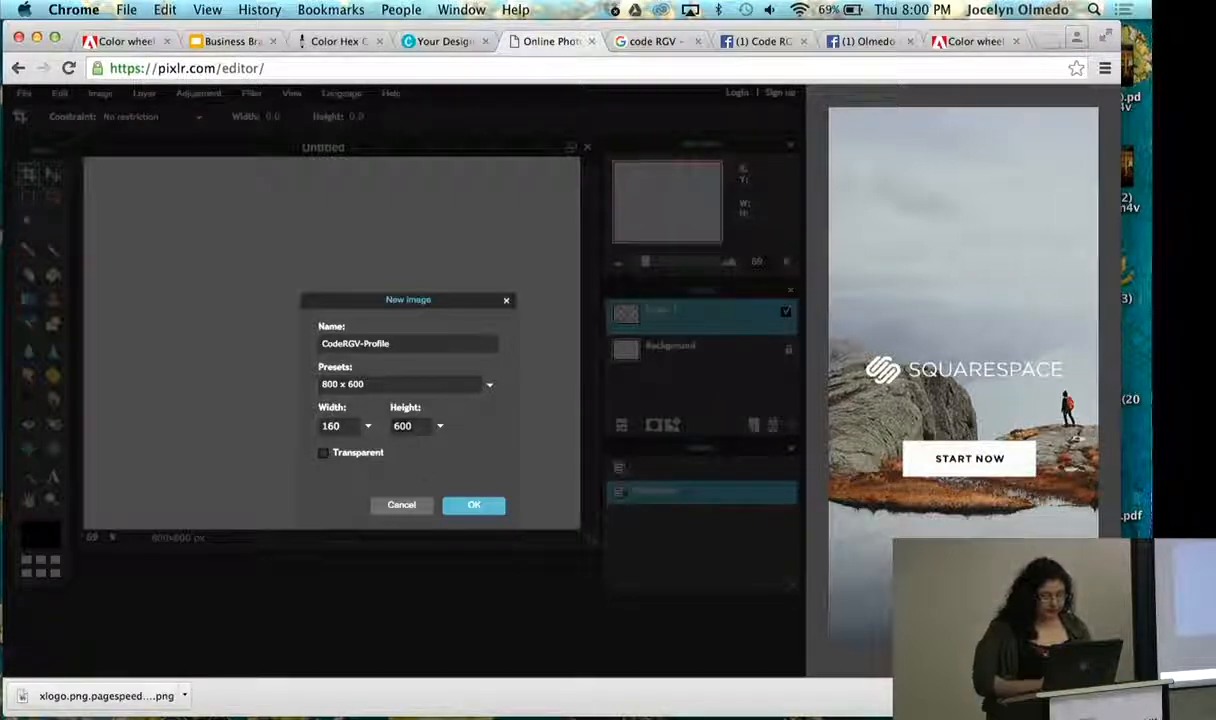
left_click(421, 427)
type("160")
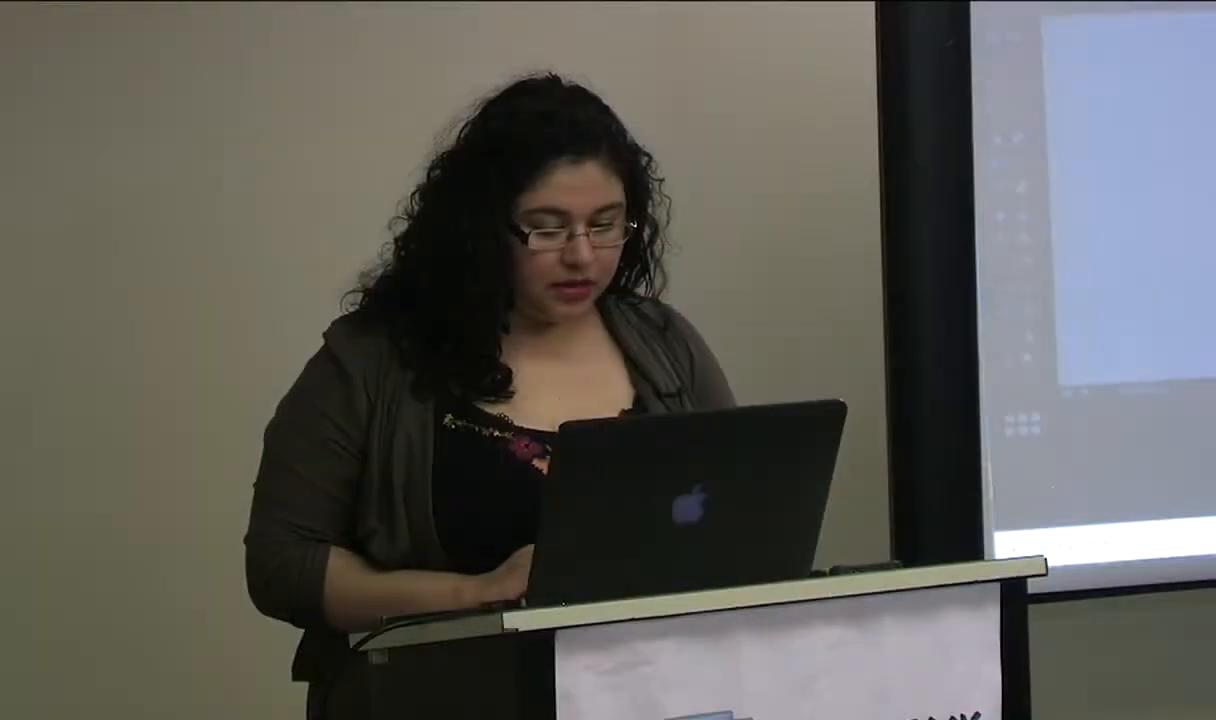
key("Return")
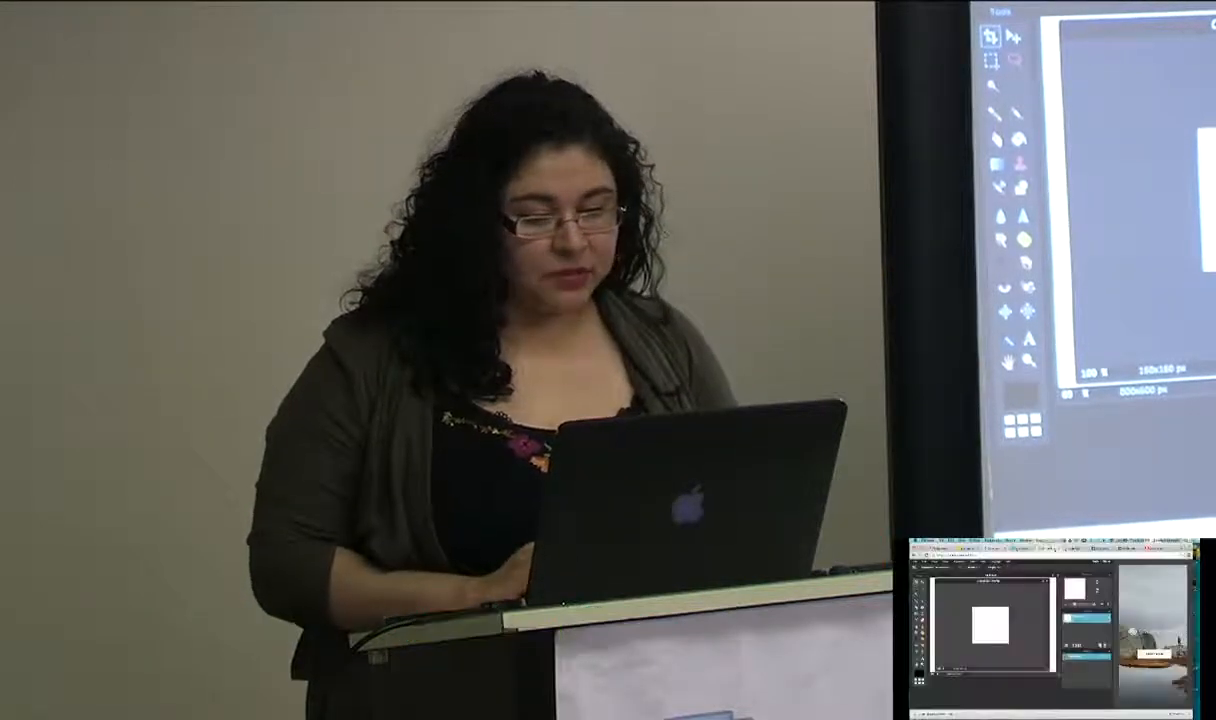
- Copy the Code #RGV logo from the Google image results and return to the Pixlr editor
left_click(1078, 549)
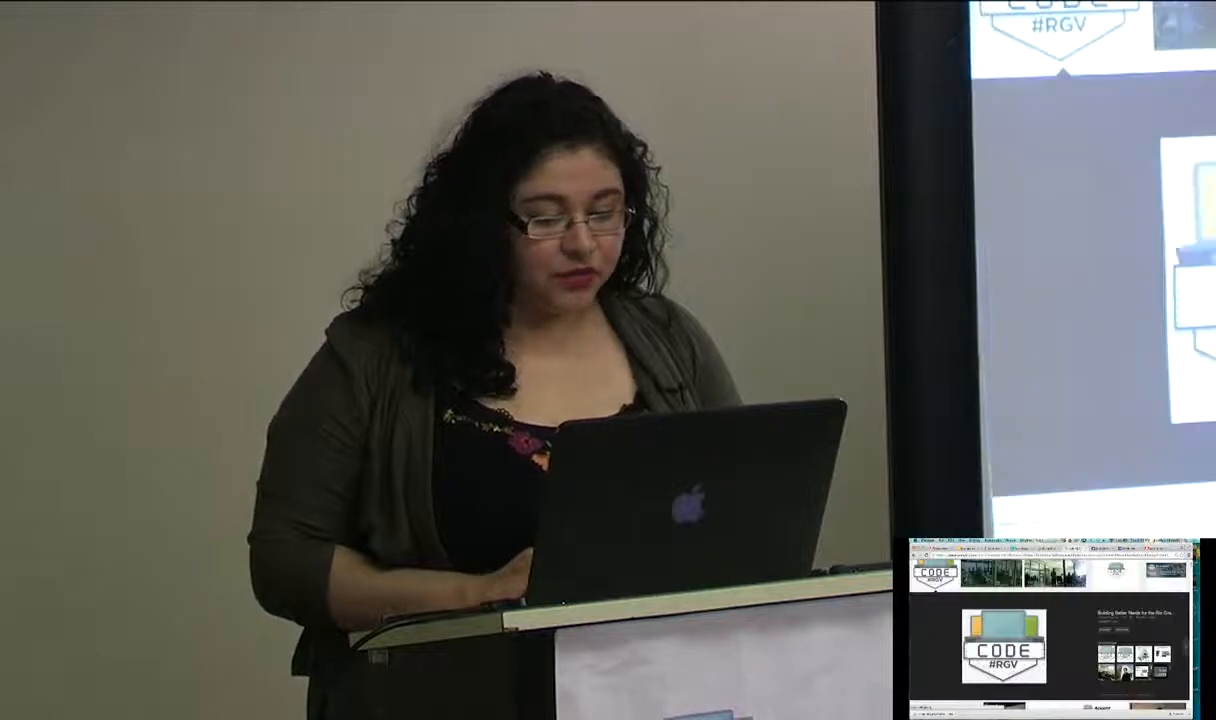
right_click(1018, 613)
left_click(1029, 651)
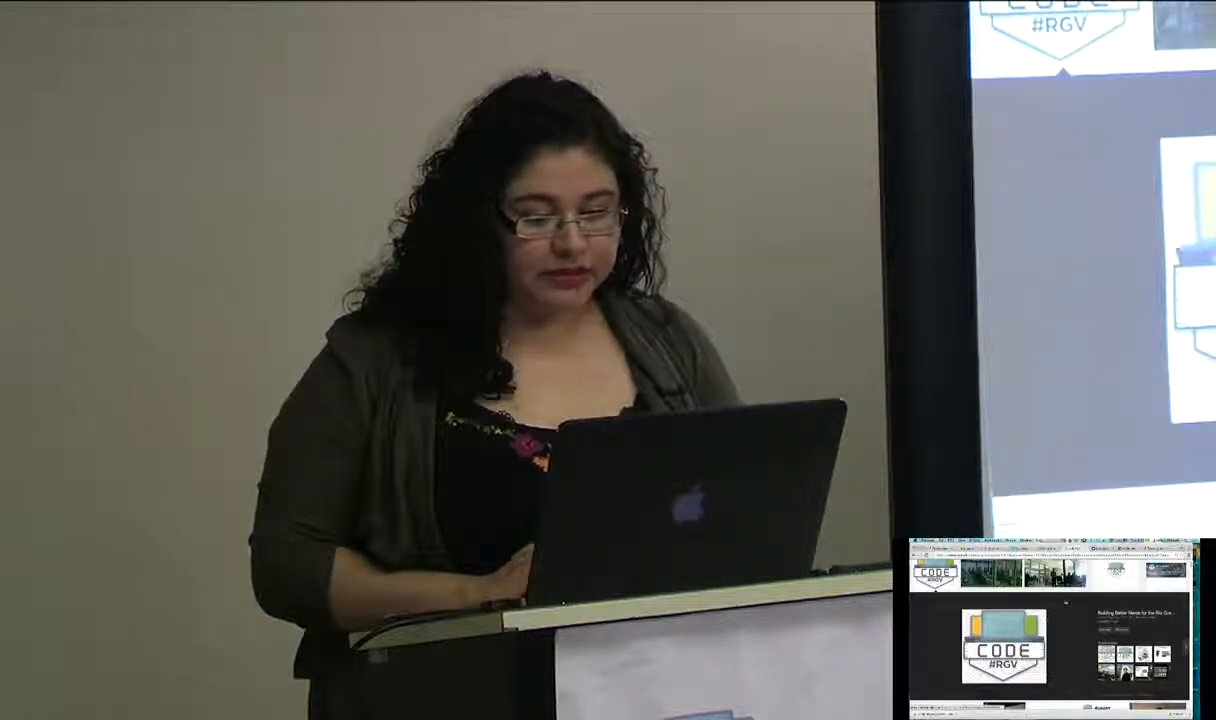
left_click(1047, 548)
left_click(100, 93)
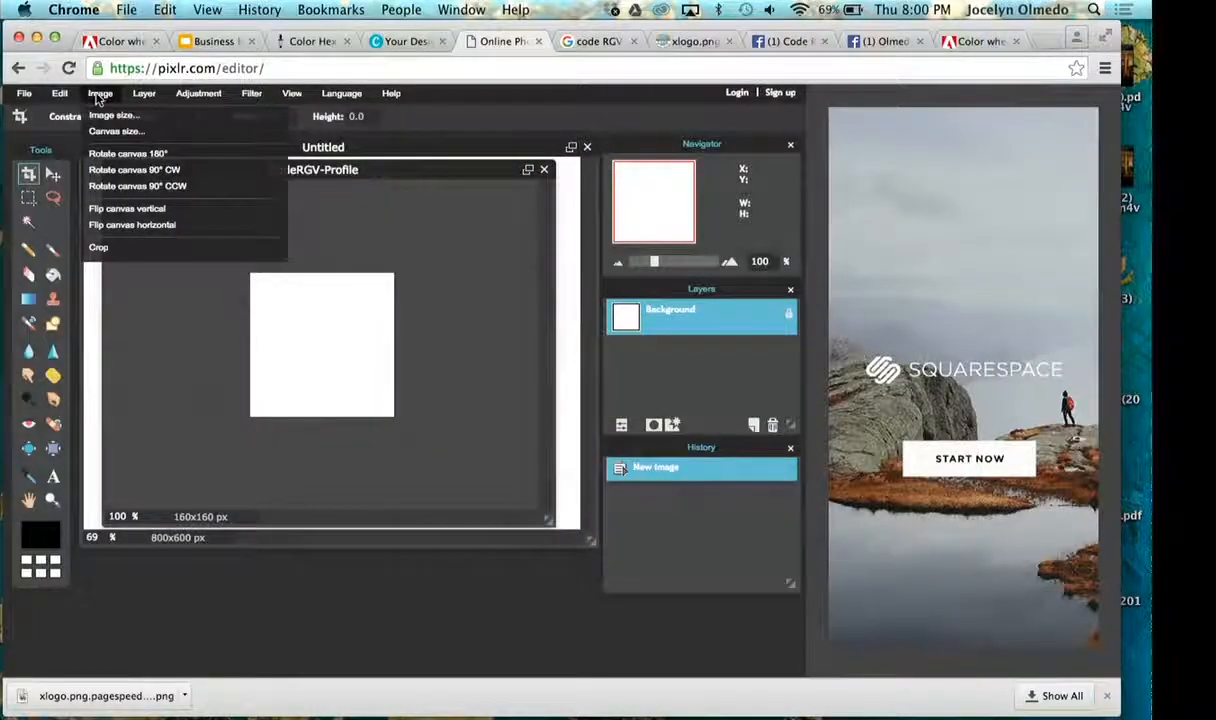
mouse_move(57, 94)
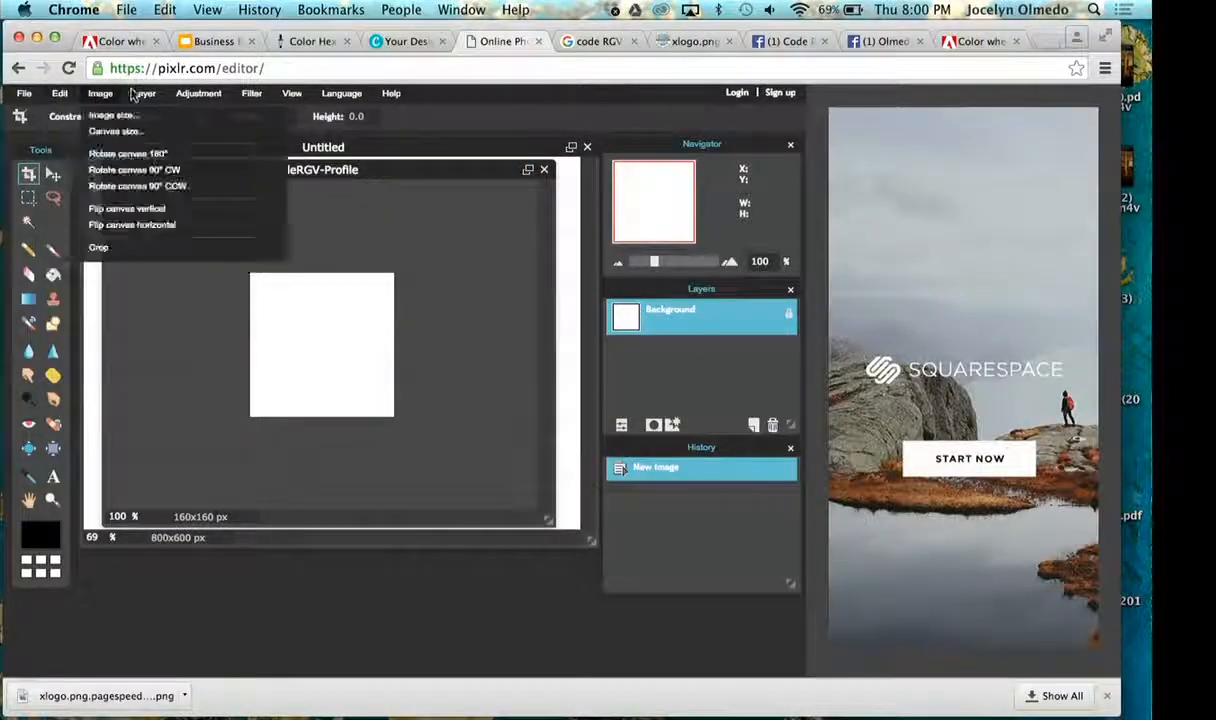
mouse_move(145, 93)
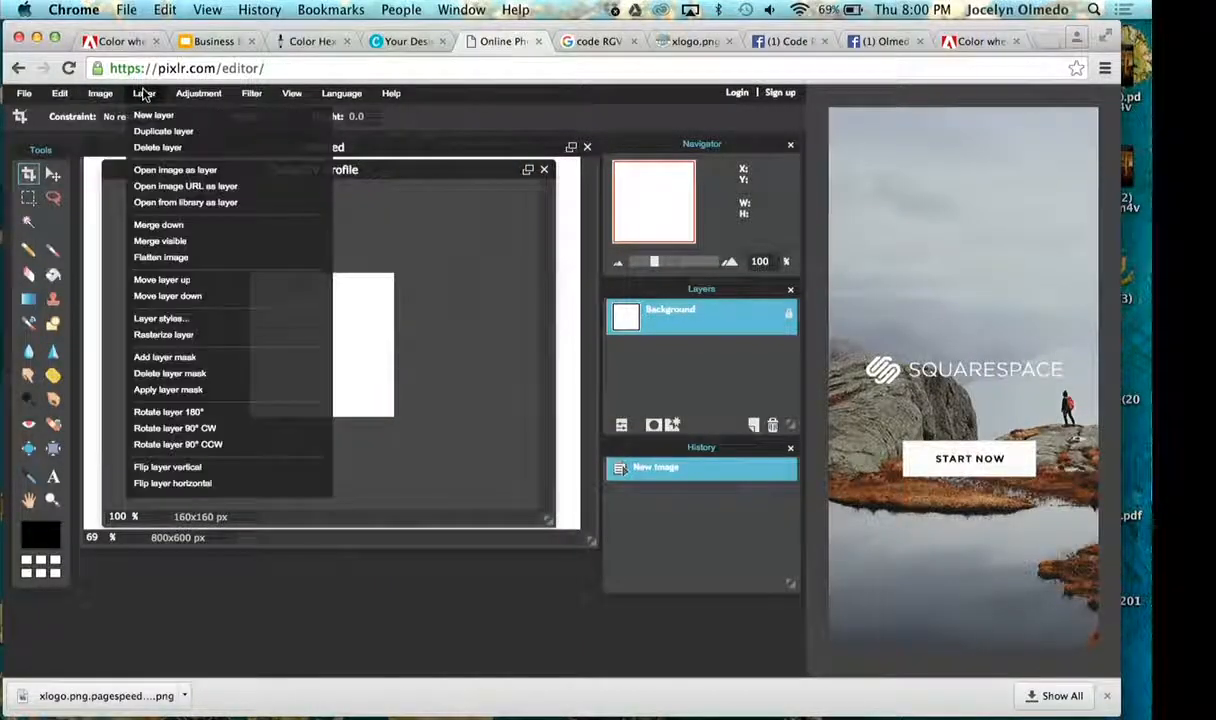
- Copy the web address of the CodeRGV logo image from its own page on codergv.org
left_click(224, 188)
left_click(690, 41)
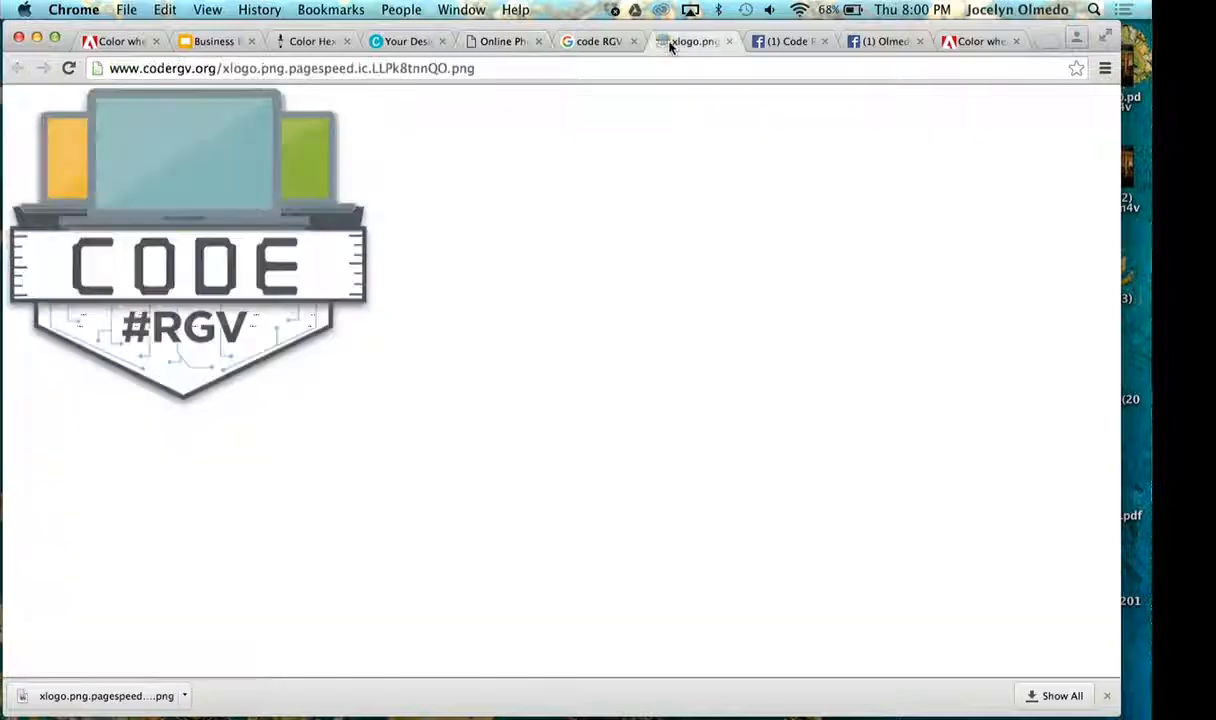
left_click(524, 70)
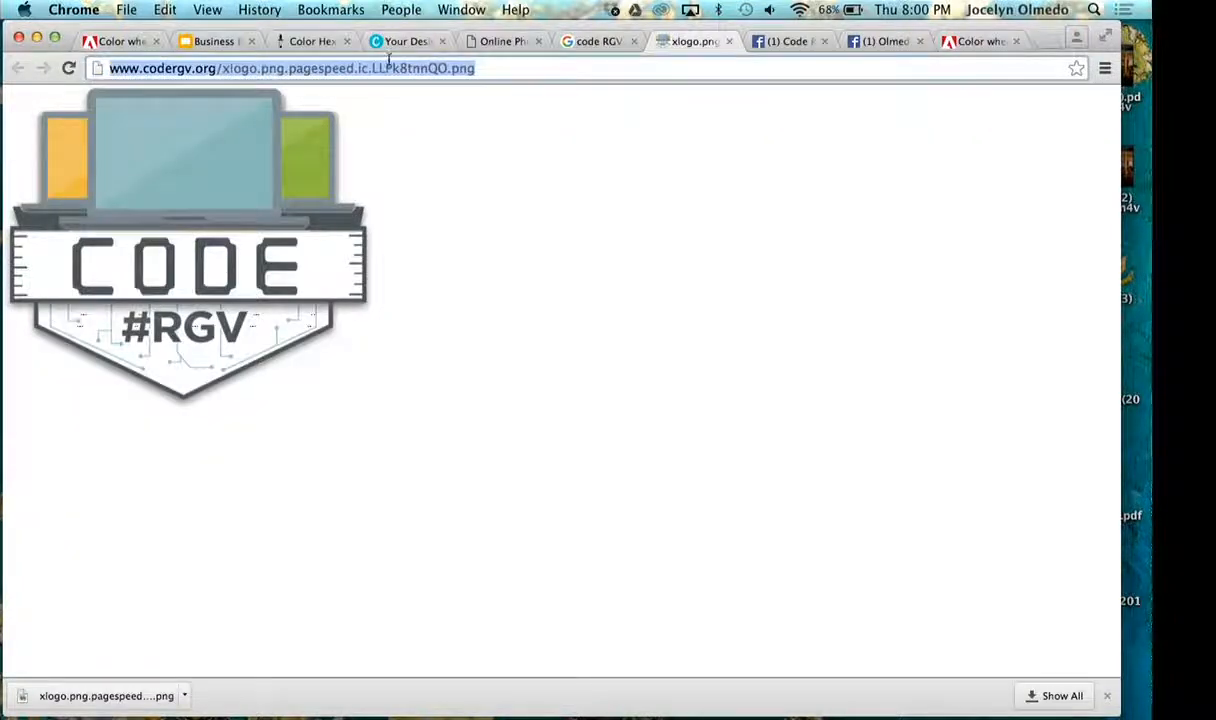
left_click(499, 41)
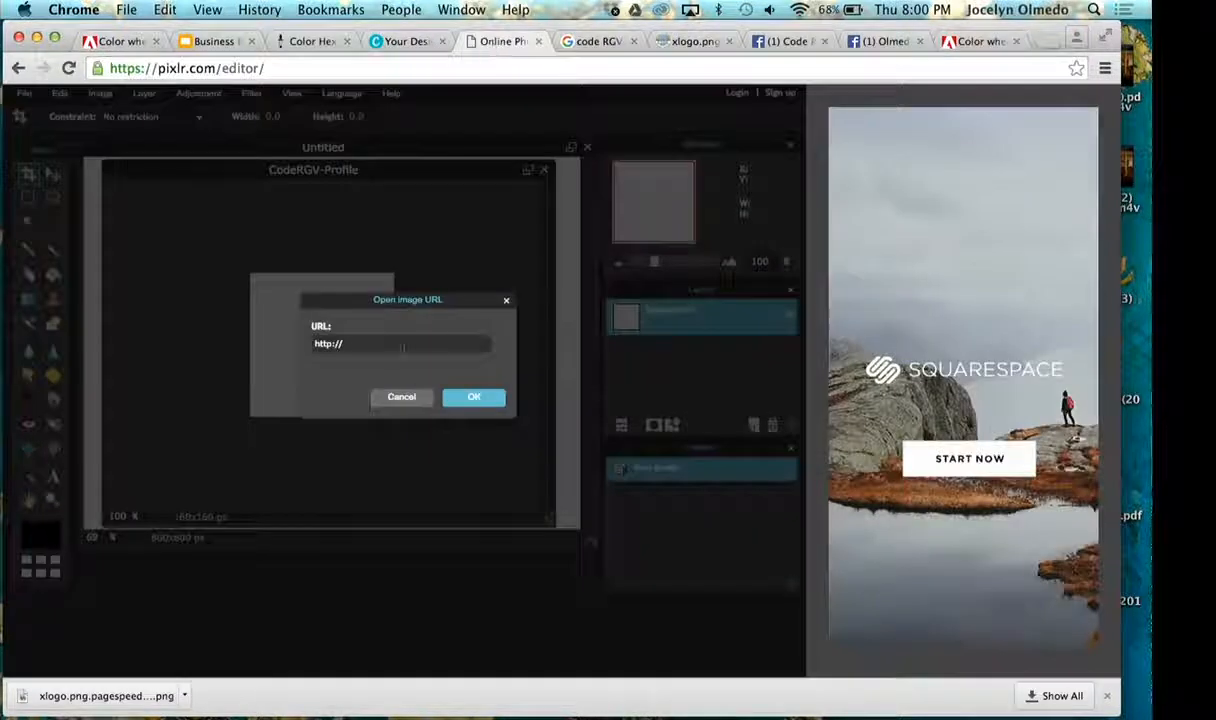
left_click(507, 301)
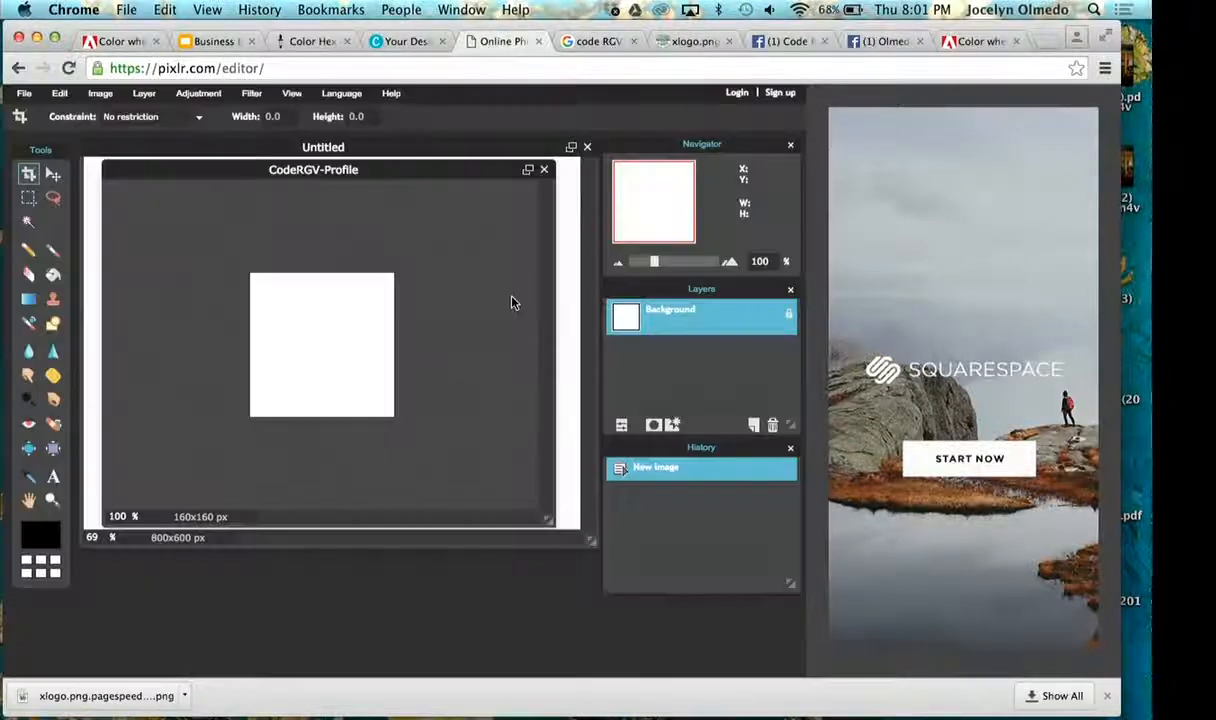
left_click(690, 41)
key("super+c")
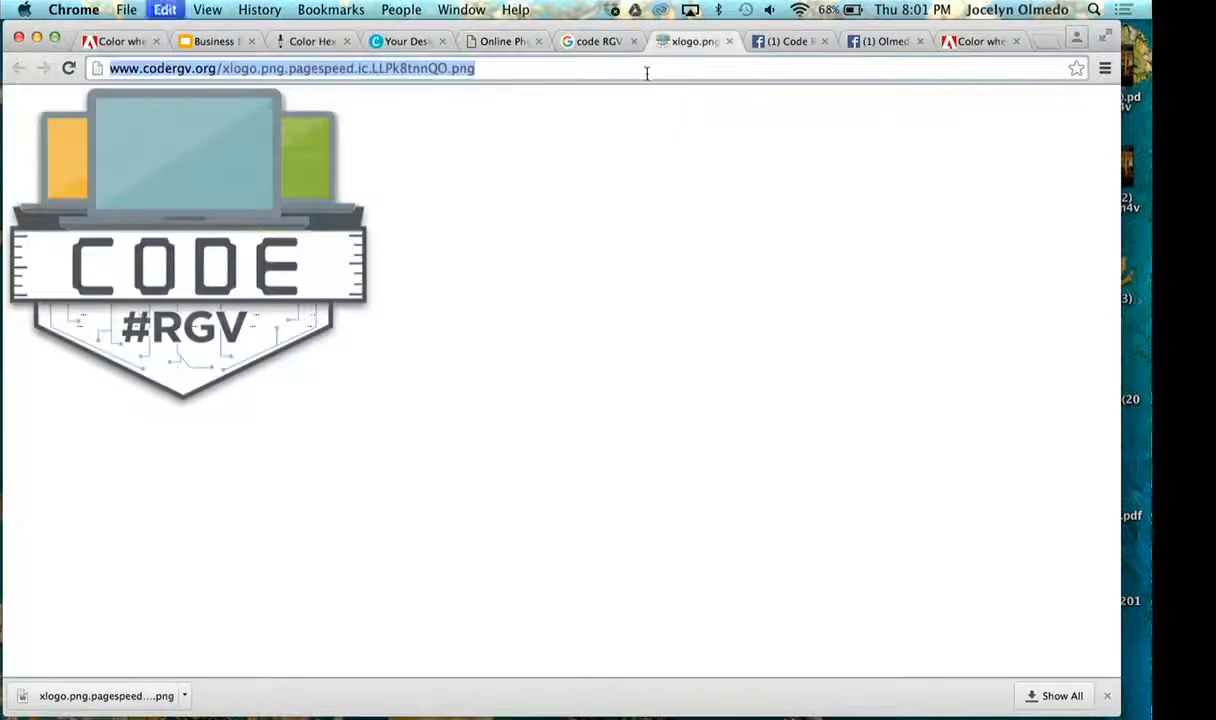
- Add the logo to the CodeRGV-Profile image as a new layer from the copied image URL in Pixlr
left_click(500, 41)
left_click(144, 93)
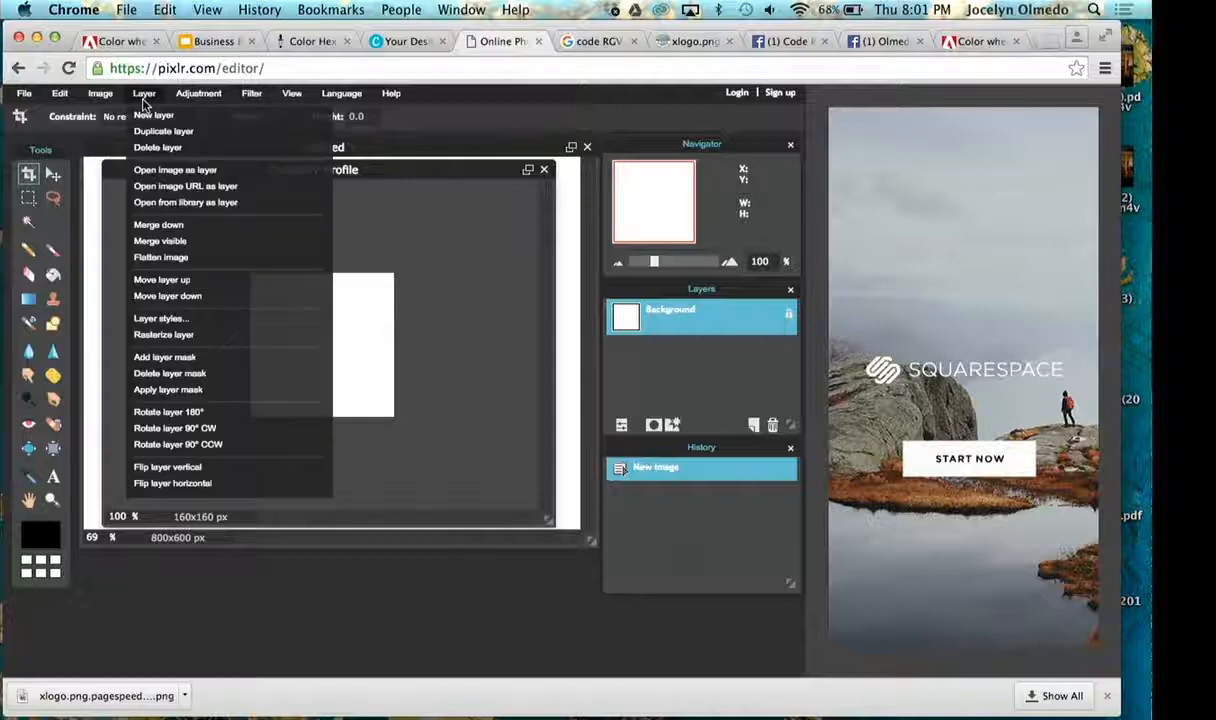
left_click(184, 188)
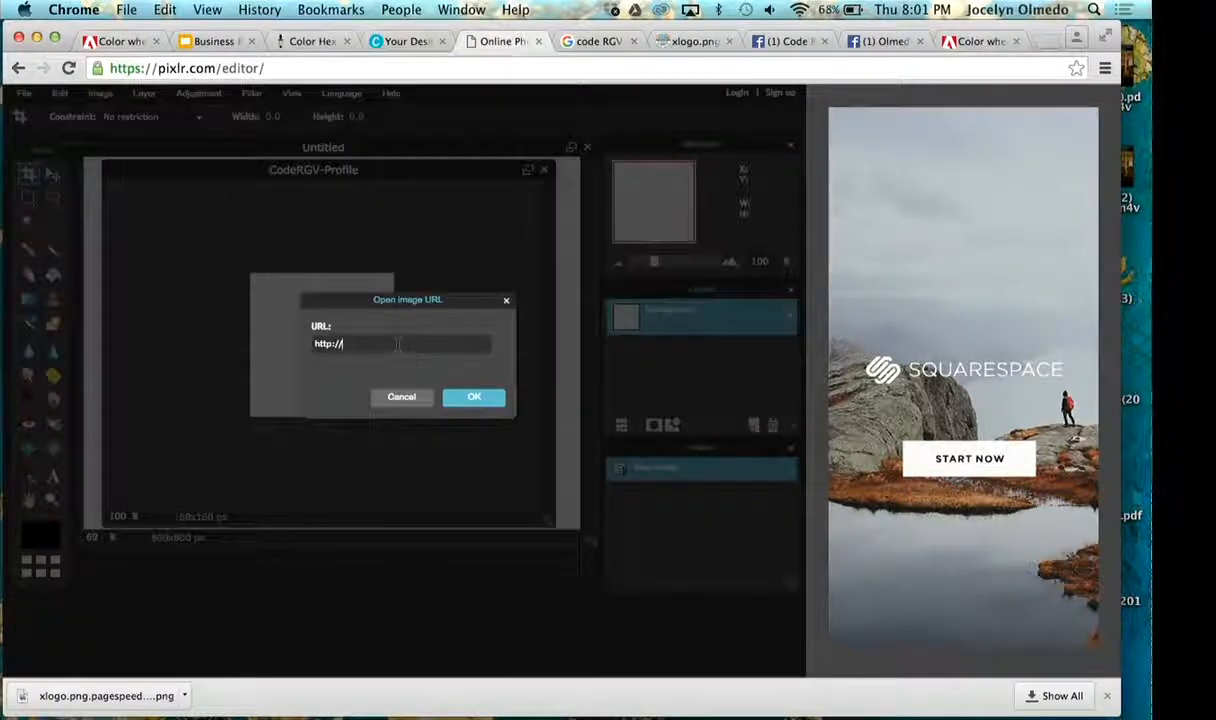
key("super+v")
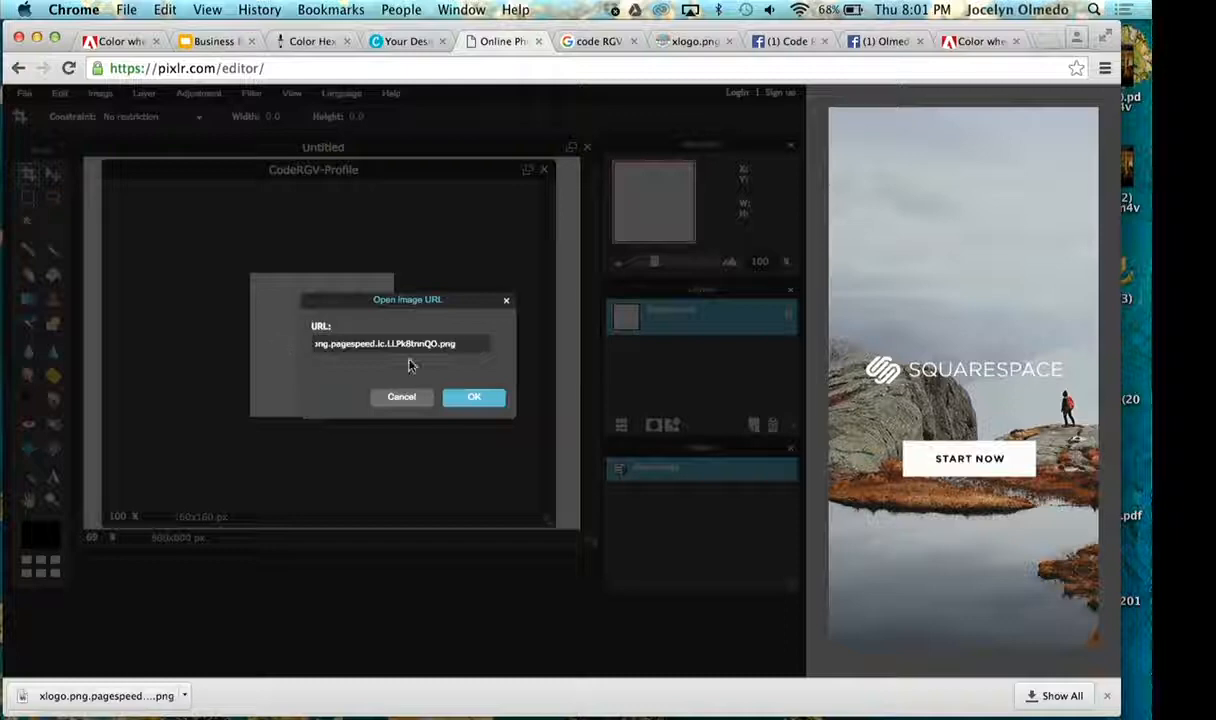
left_click(490, 401)
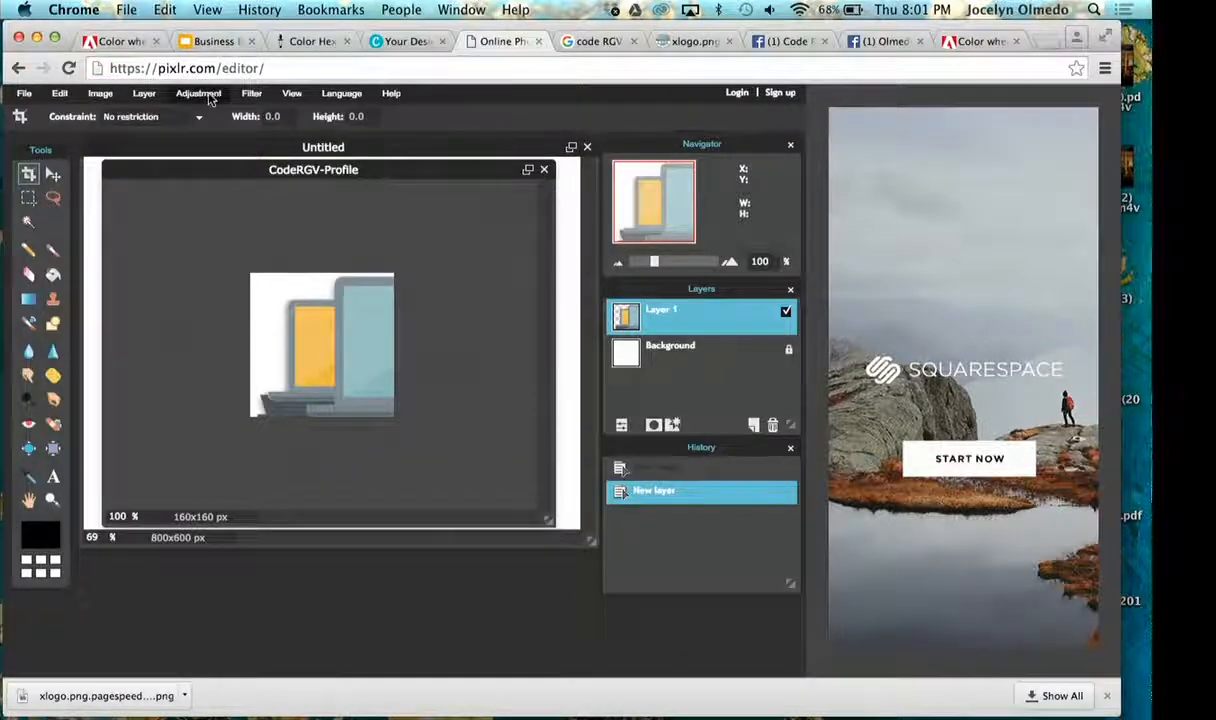
- Scale down the logo layer with Free transform so it fits the canvas, and center it there
left_click(102, 94)
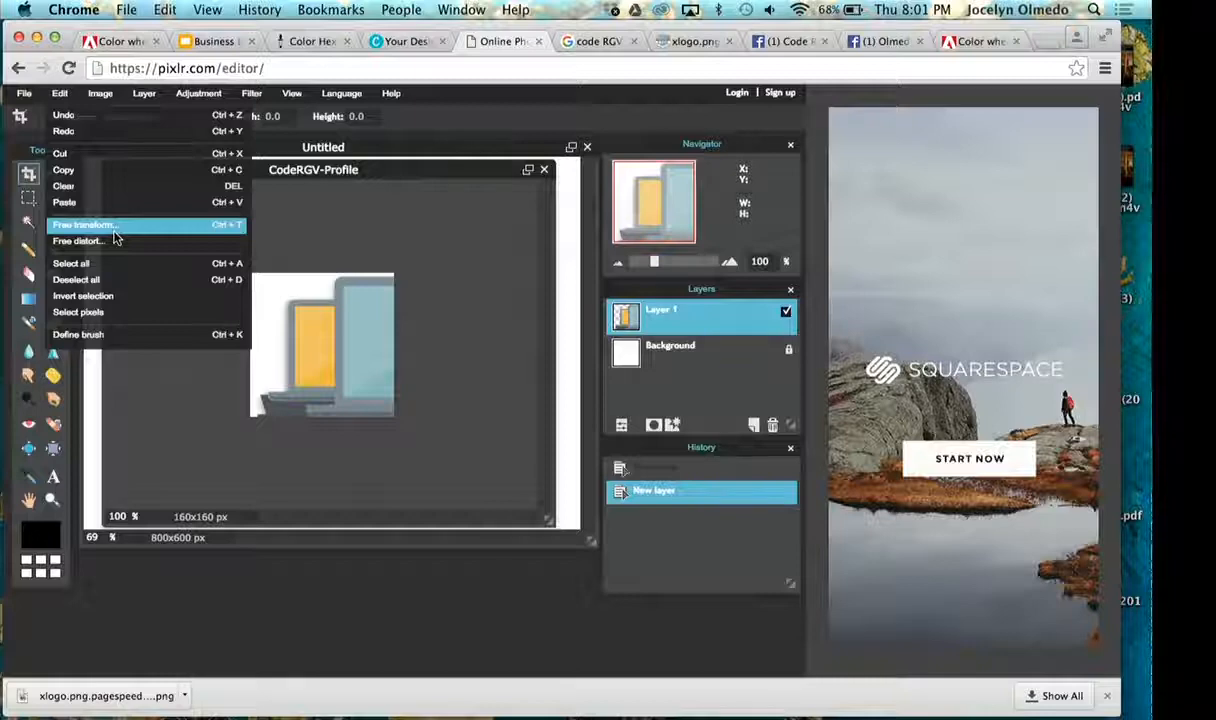
left_click(115, 233)
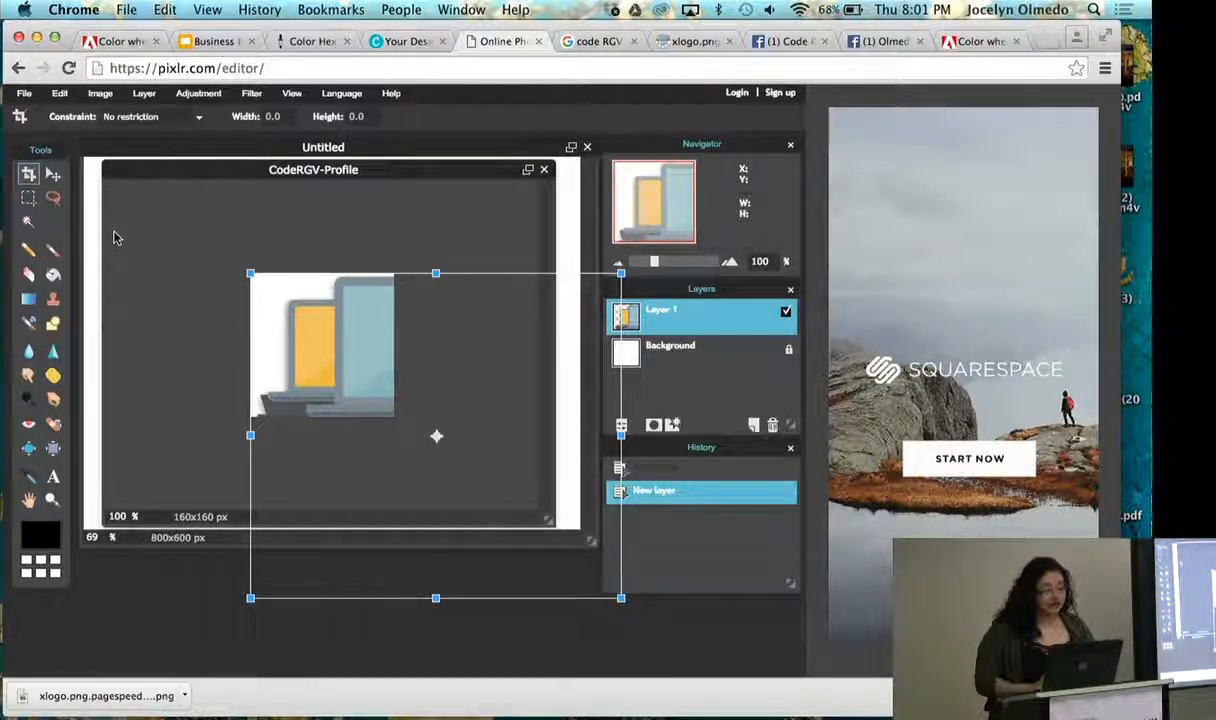
left_click_drag(250, 273, 383, 385)
left_click_drag(434, 434, 315, 351)
key("Return")
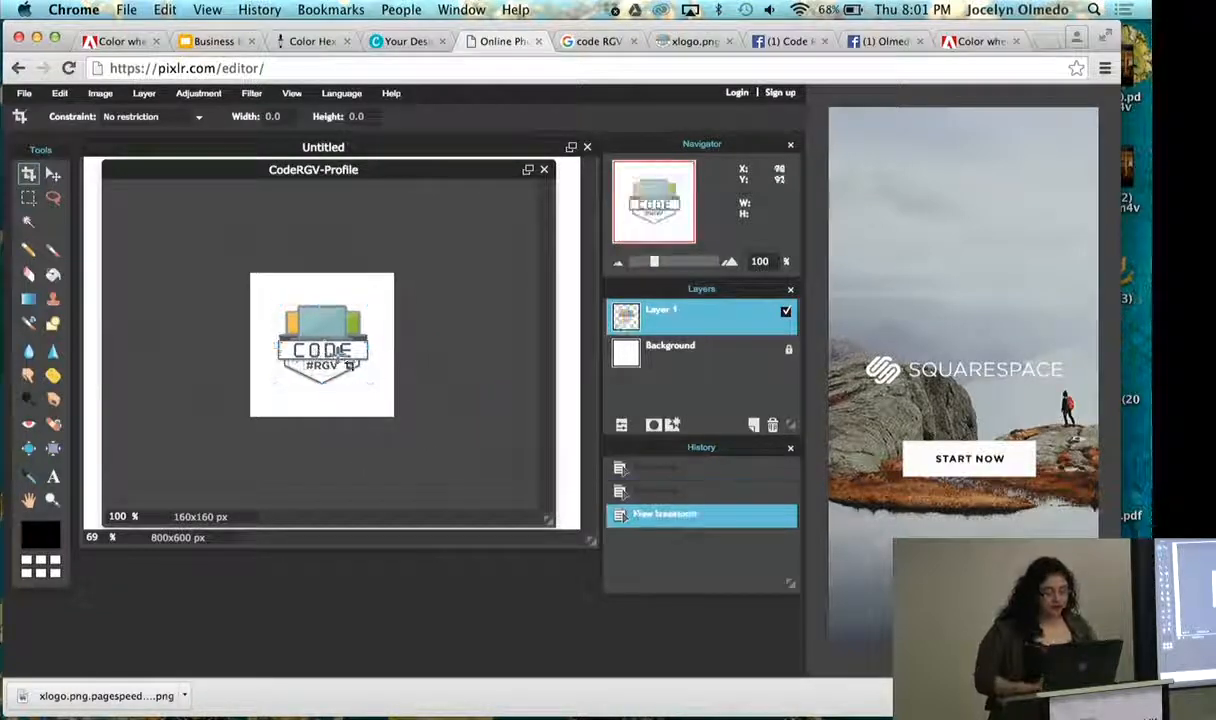
- Enlarge the centered logo with Free transform until it nearly fills the canvas, and apply the change
key("super+t")
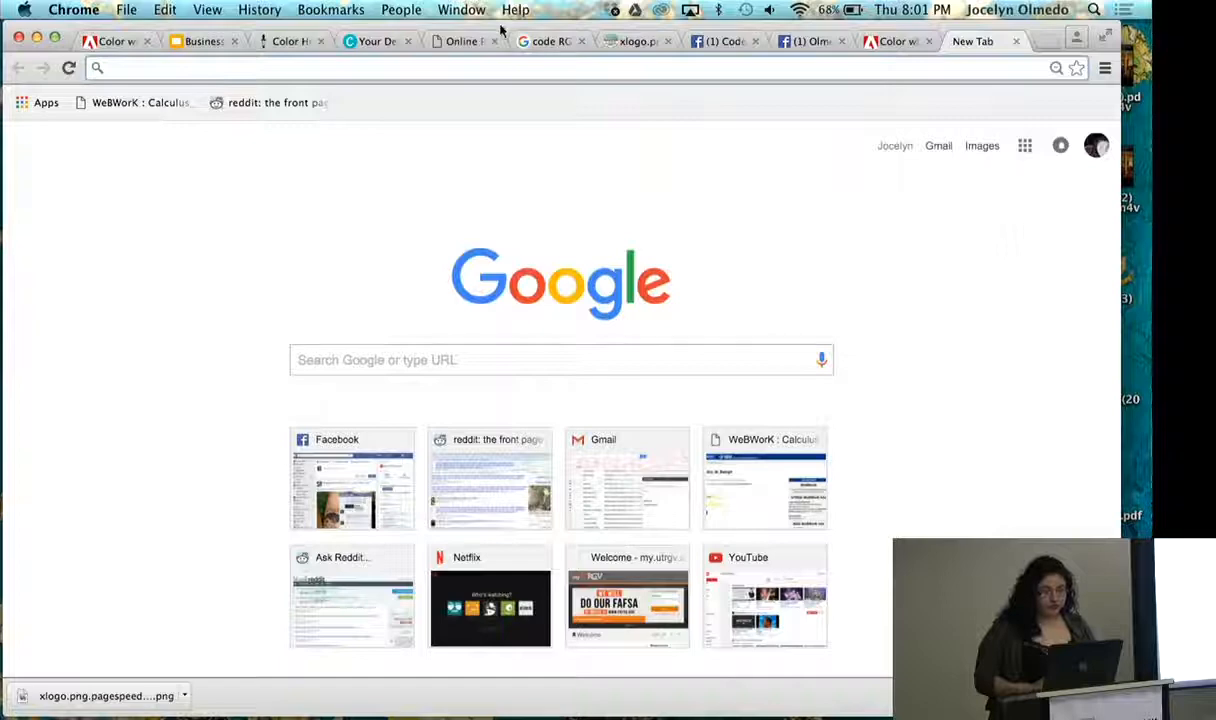
left_click(476, 38)
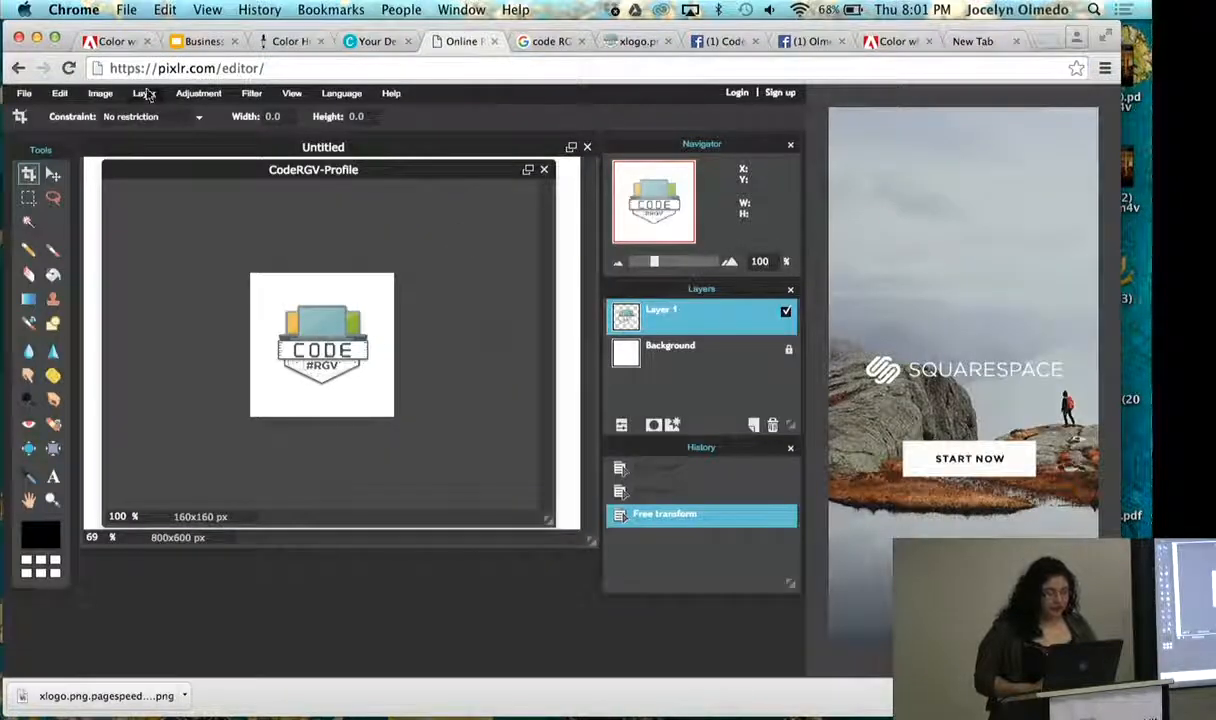
left_click(100, 93)
left_click(60, 93)
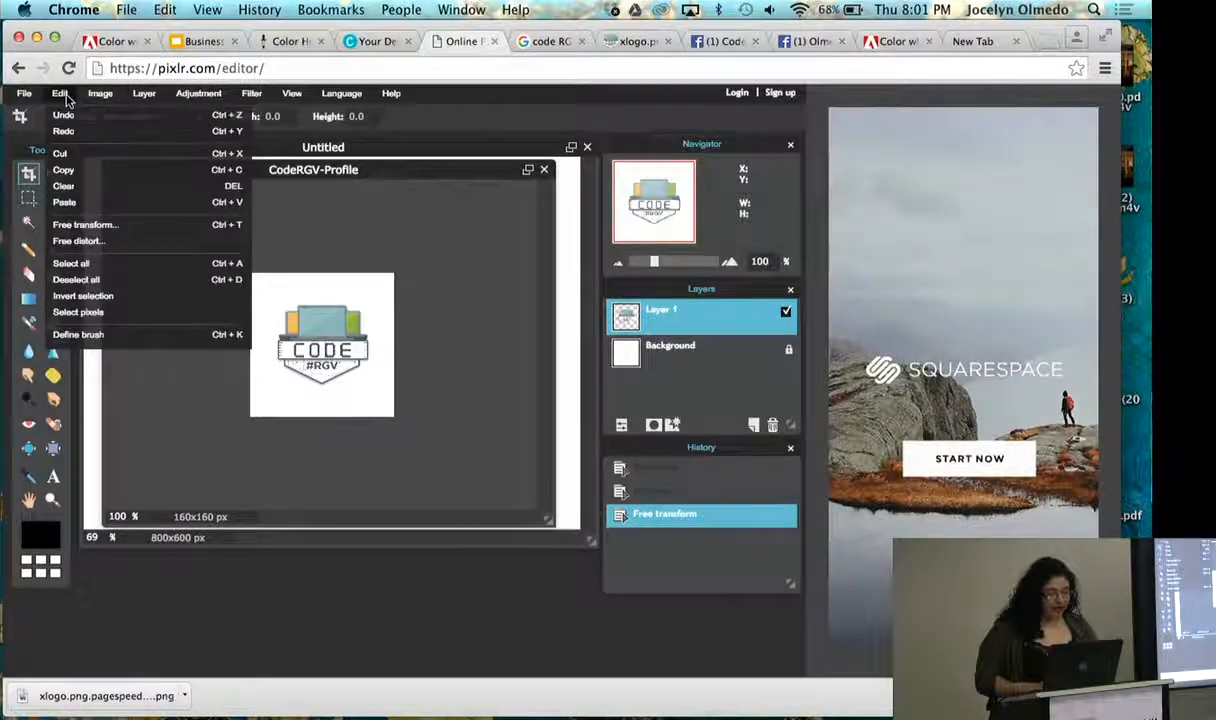
left_click(112, 210)
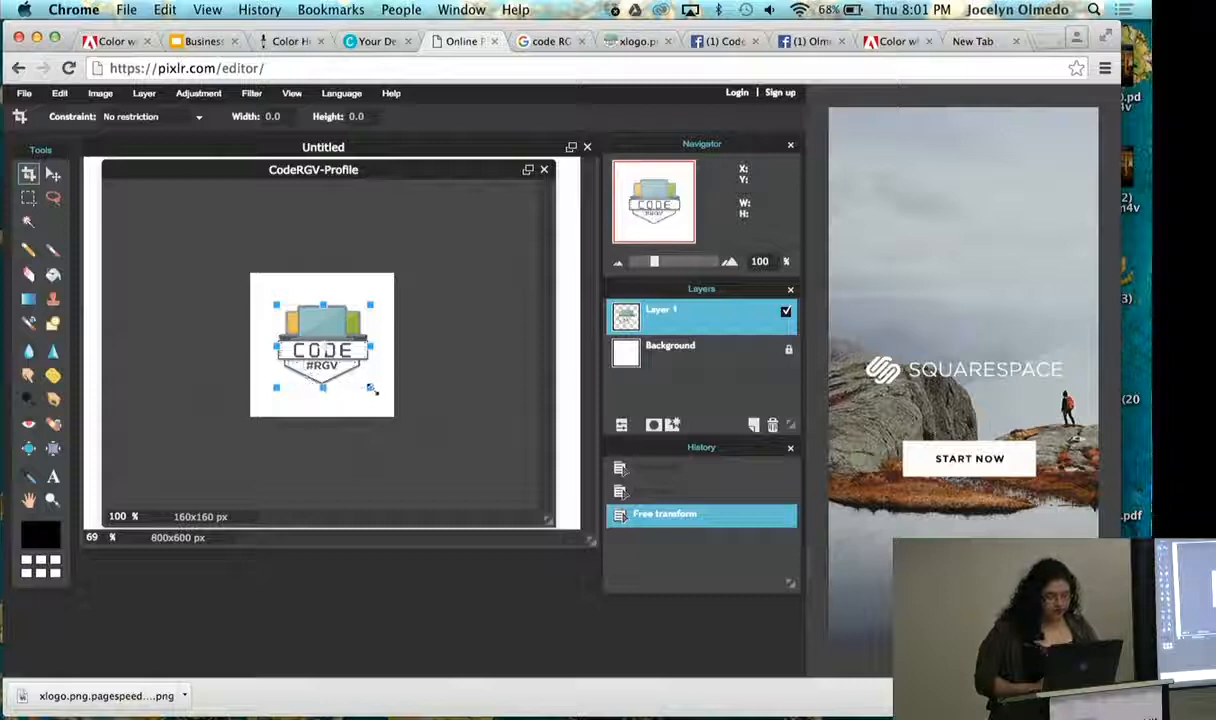
left_click_drag(372, 390, 385, 400)
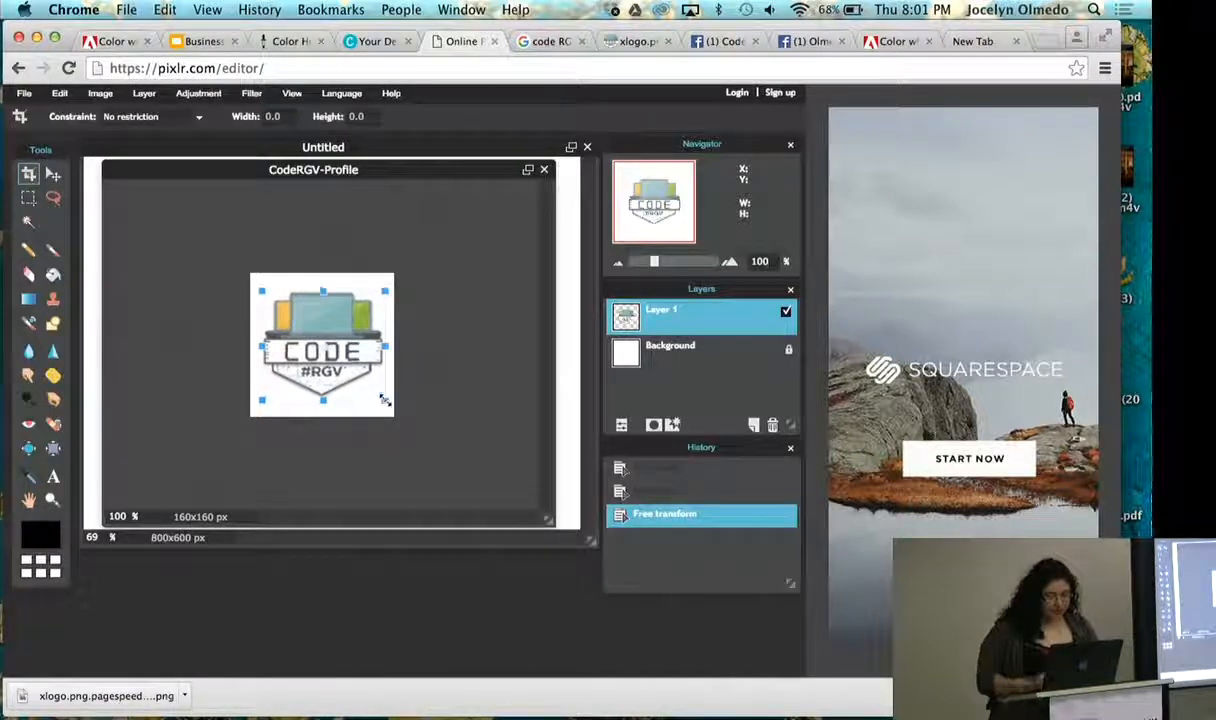
key("Return")
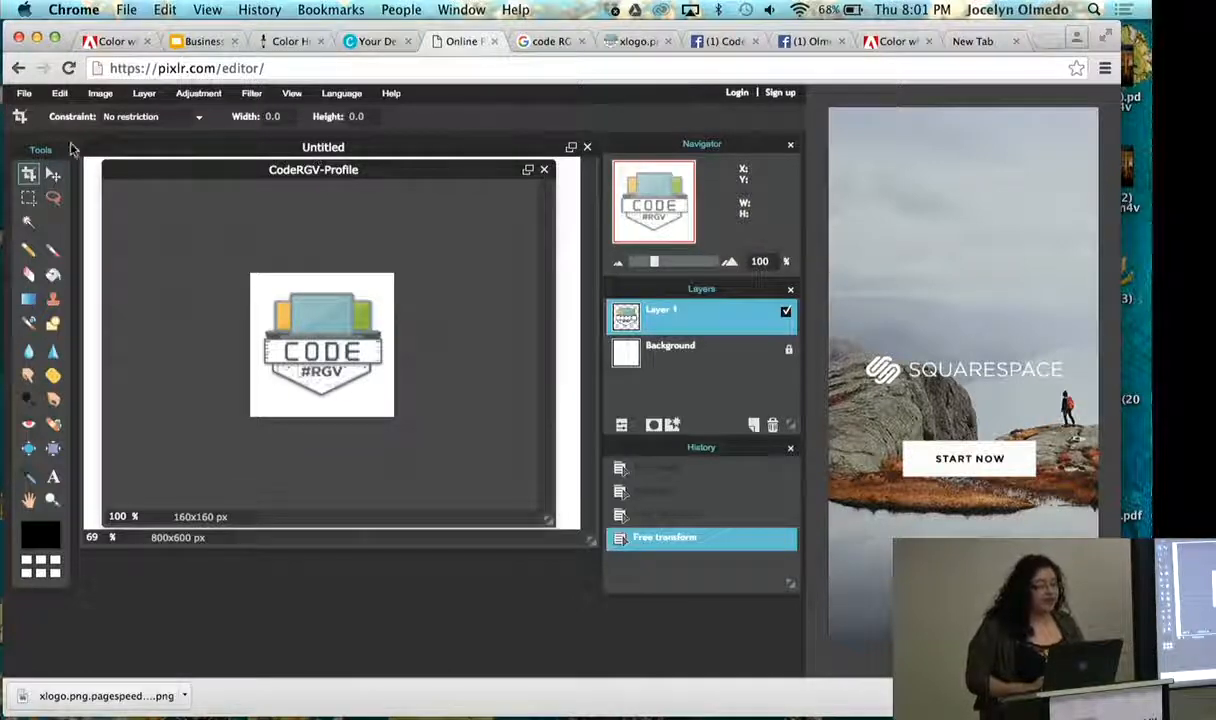
- Save the image to Downloads as CodeRGV-Profile in the layered PXD format
left_click(24, 93)
left_click(42, 187)
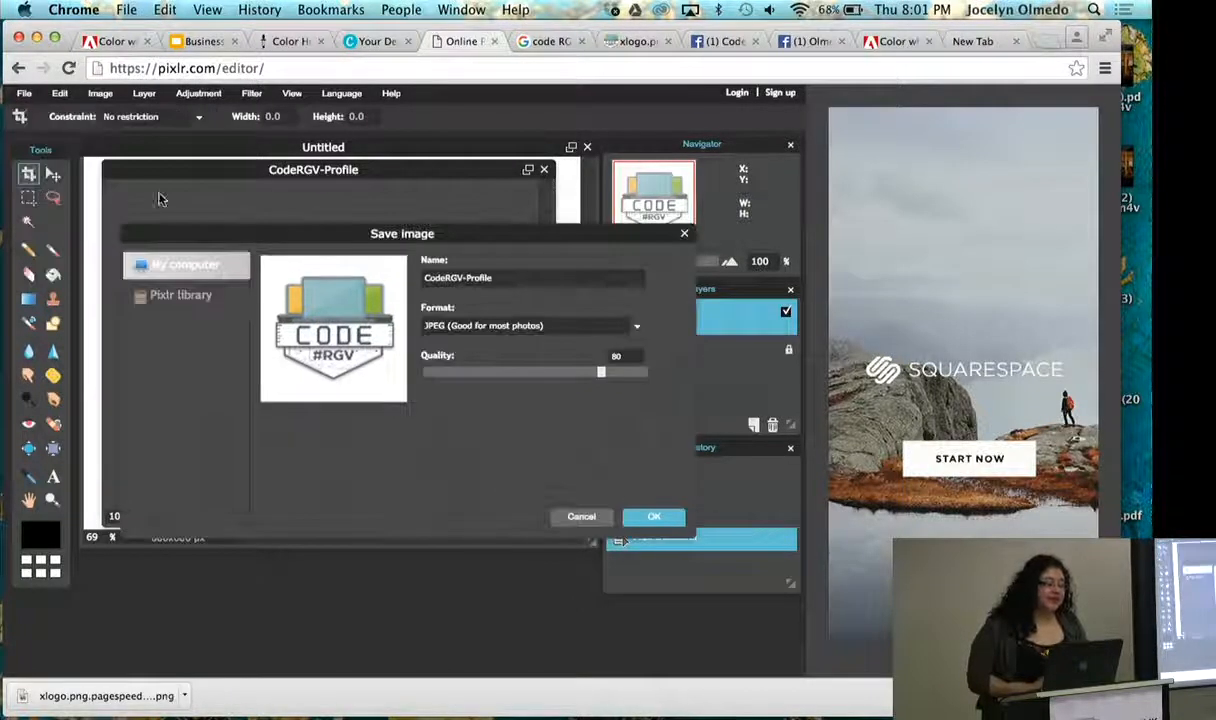
left_click(639, 330)
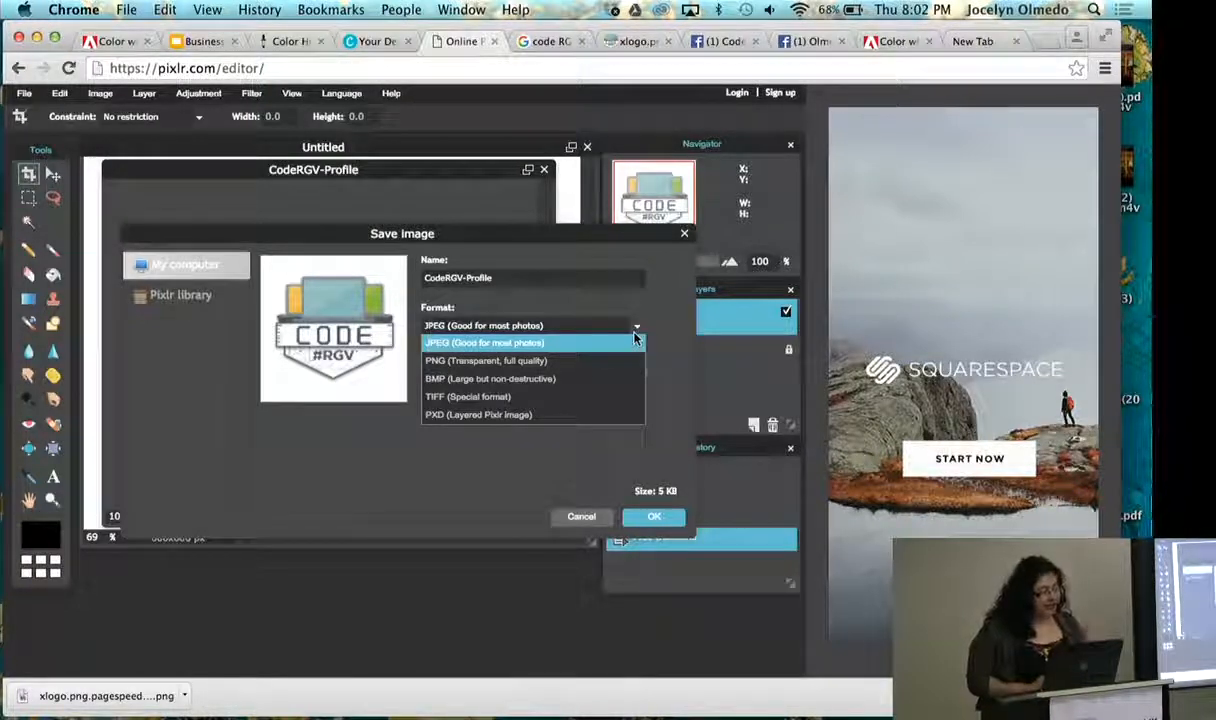
left_click(515, 416)
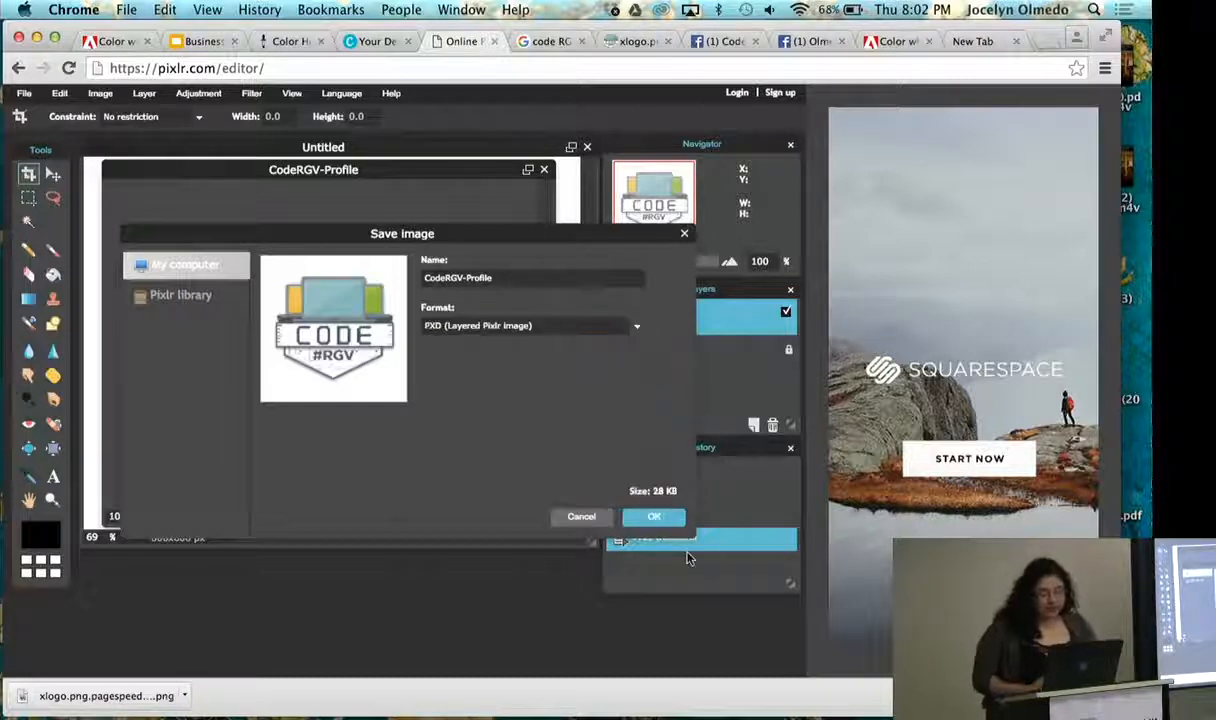
left_click(650, 515)
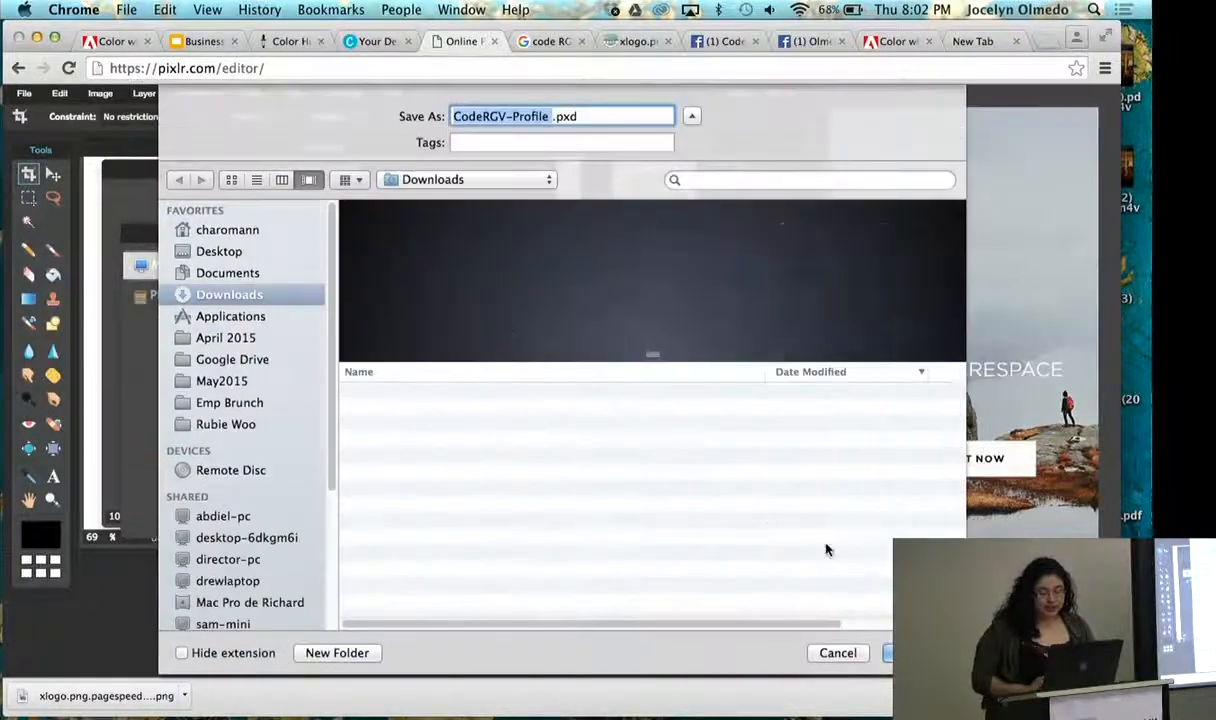
key("Return")
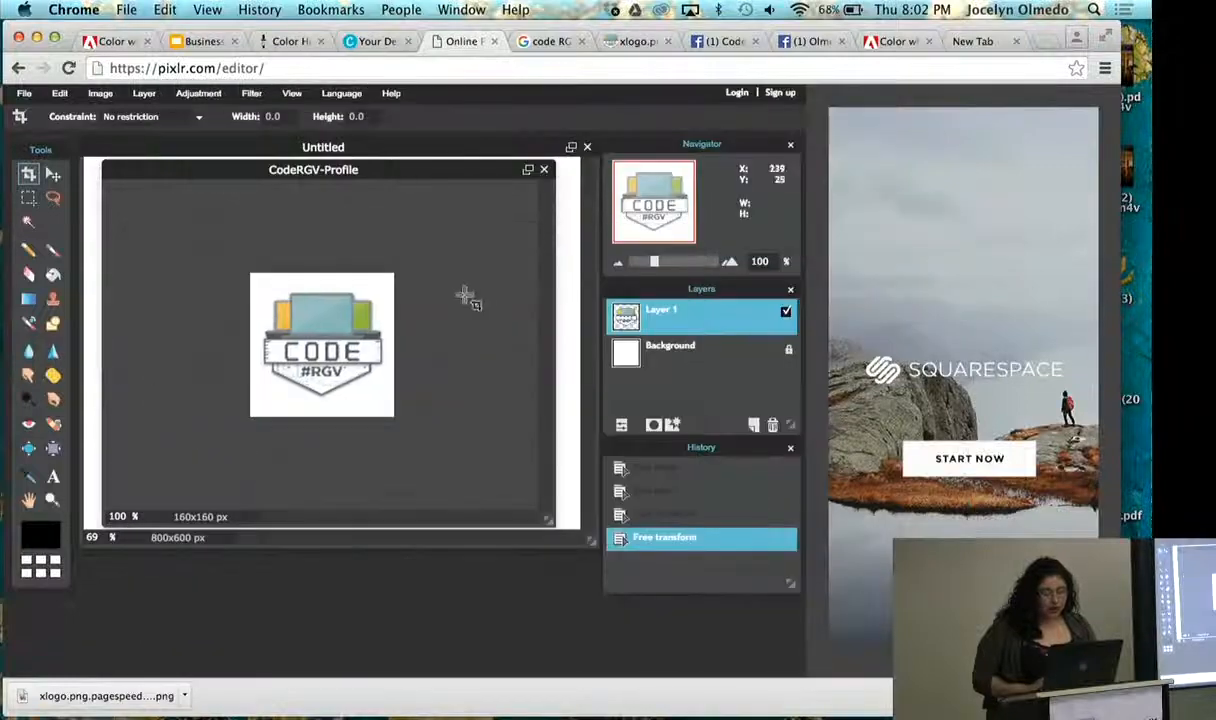
left_click(24, 93)
left_click(42, 201)
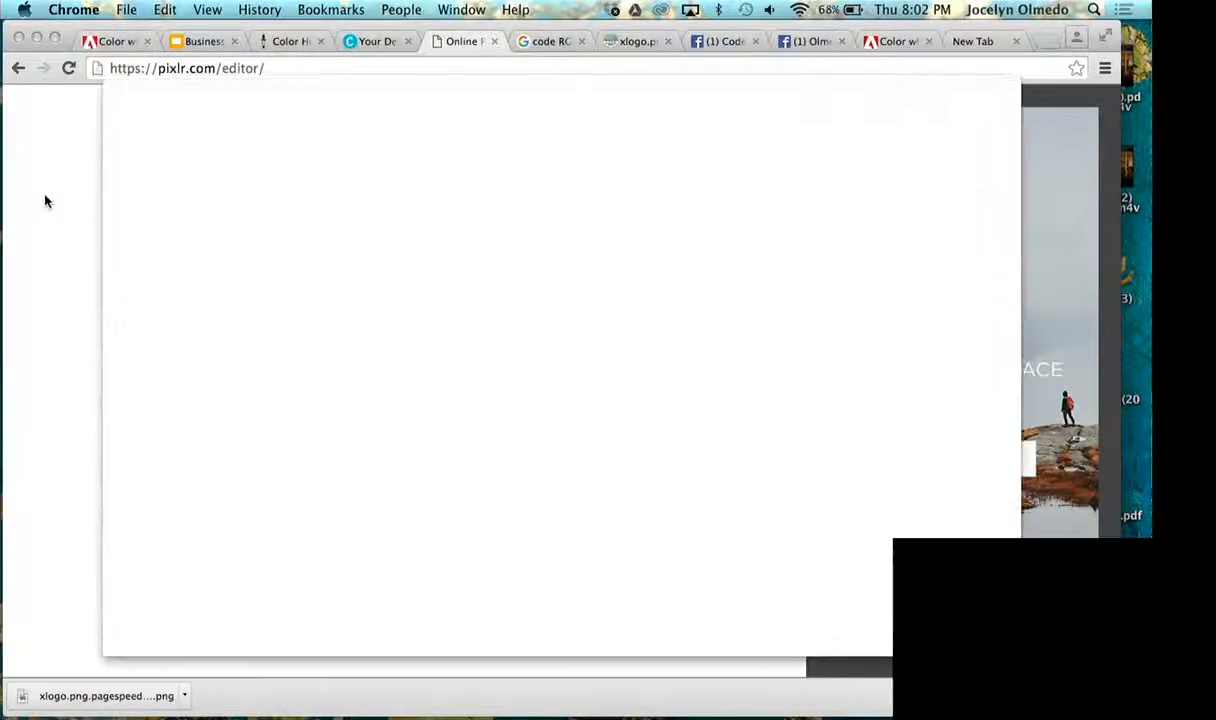
left_click(341, 166)
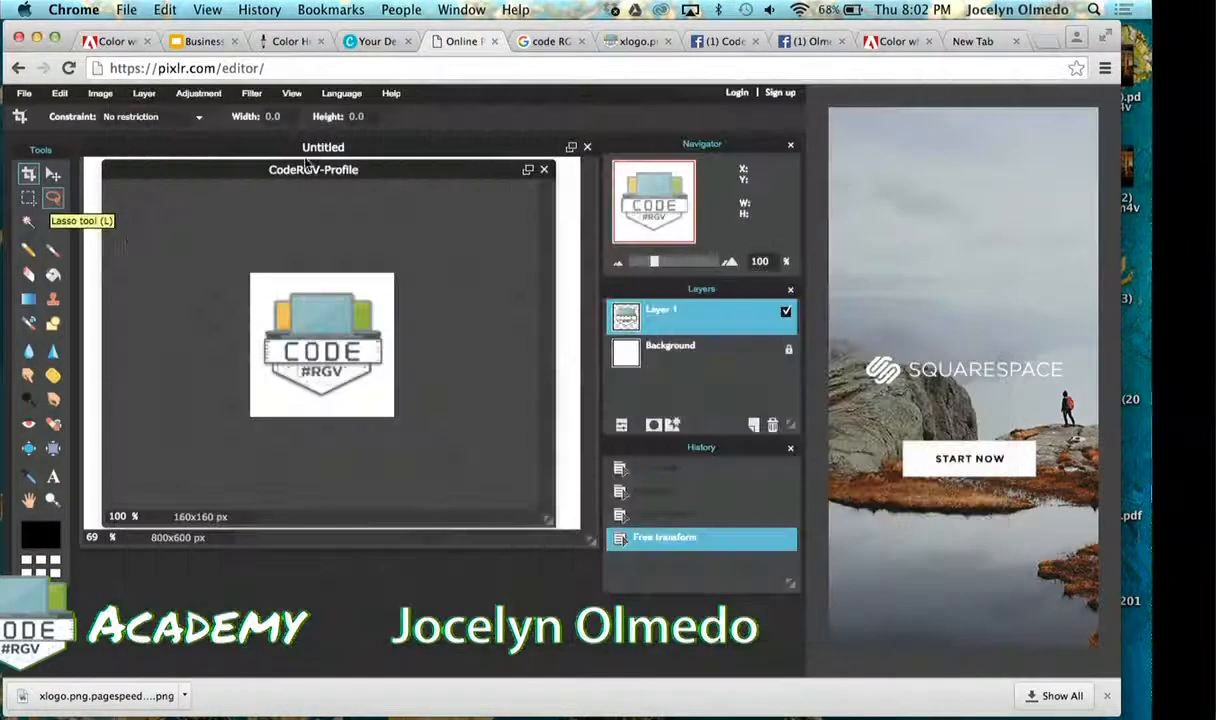
- Save a PNG copy of the image as CodeRGV-Profile in the Downloads folder
left_click(24, 93)
left_click(36, 185)
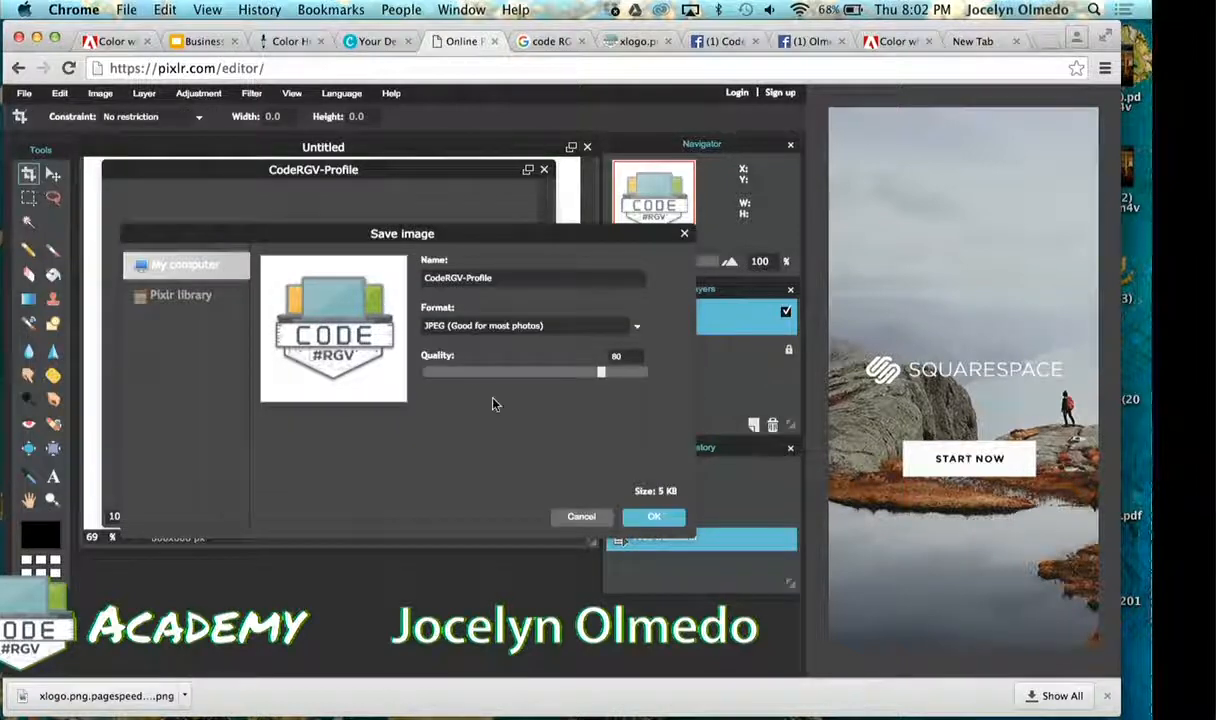
left_click(595, 333)
left_click(600, 355)
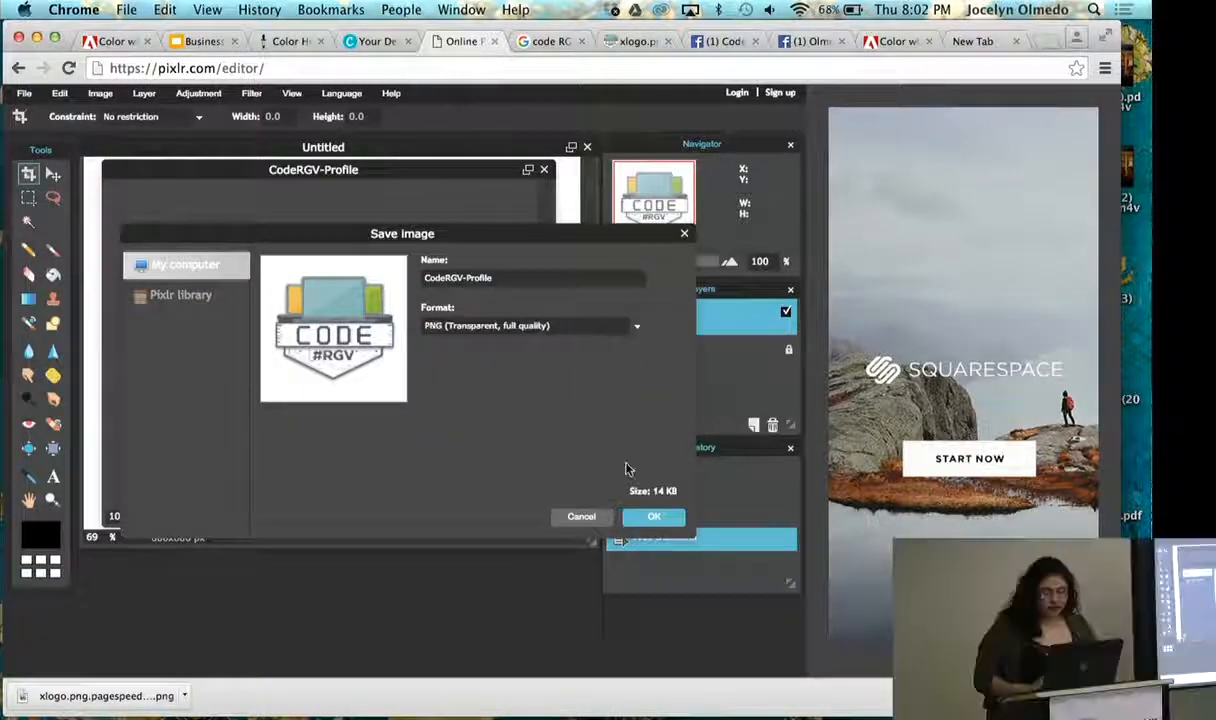
left_click(655, 518)
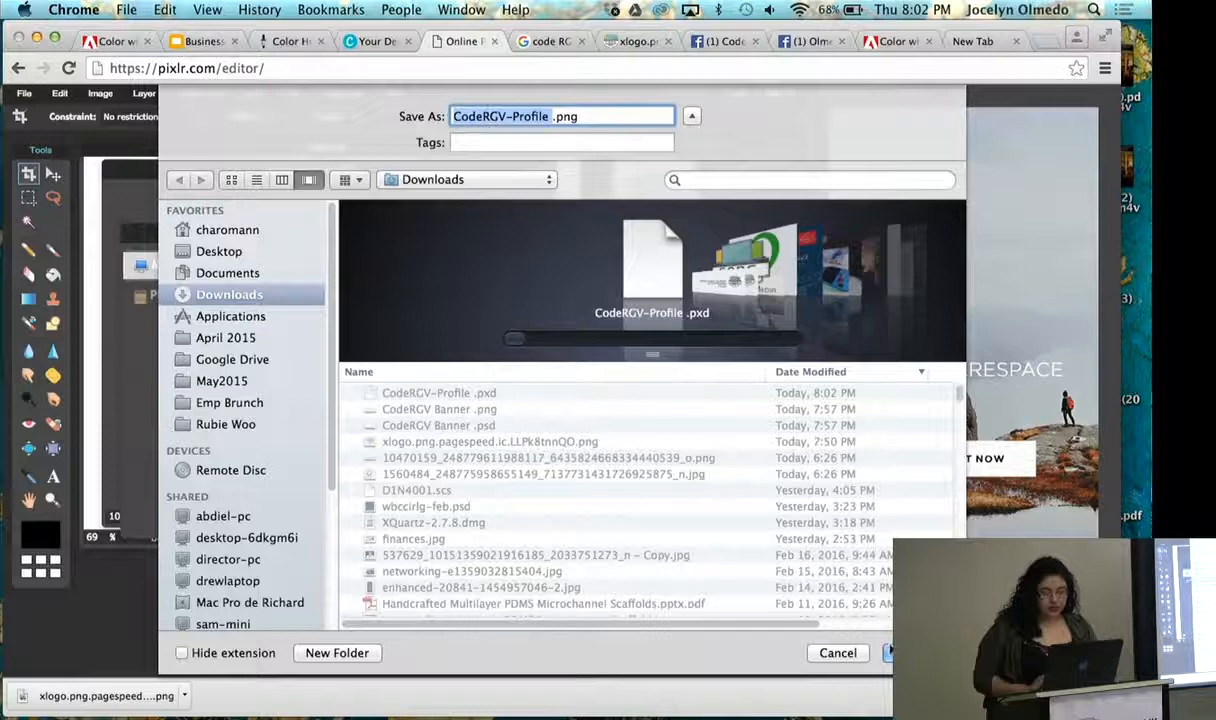
left_click(905, 652)
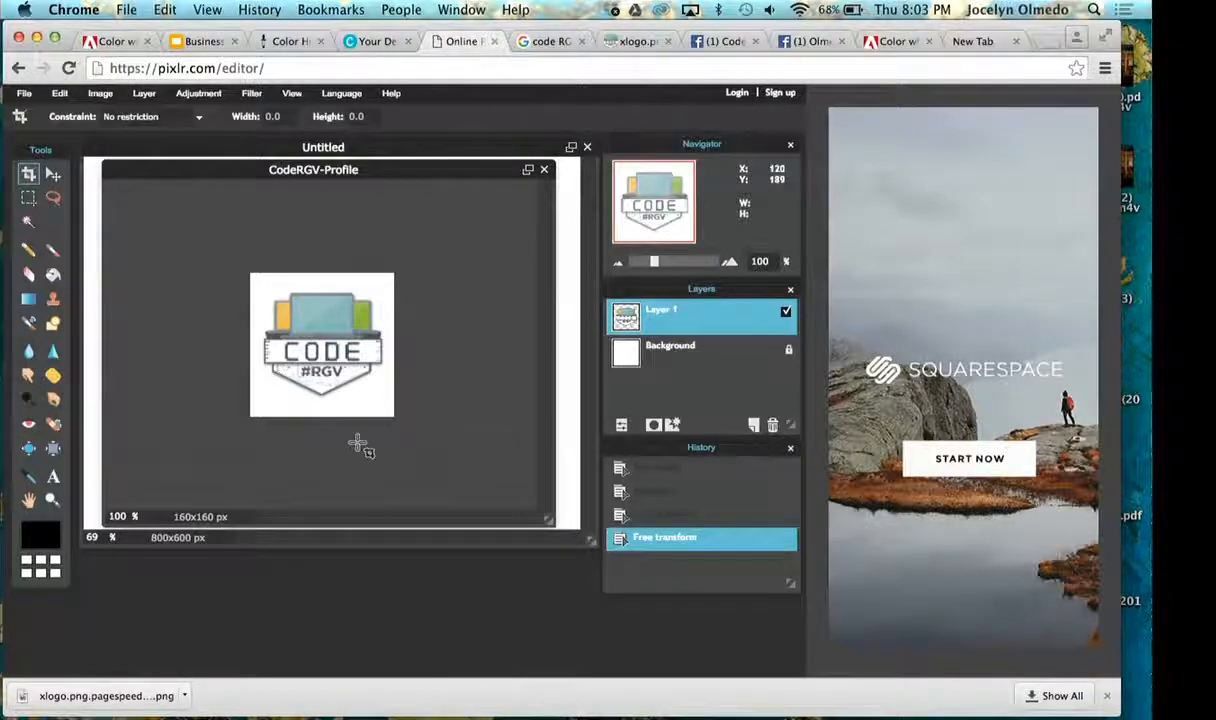
- Compare Pixlr's toolset, including its Type tool, with the tools available in Photoshop
left_click(53, 478)
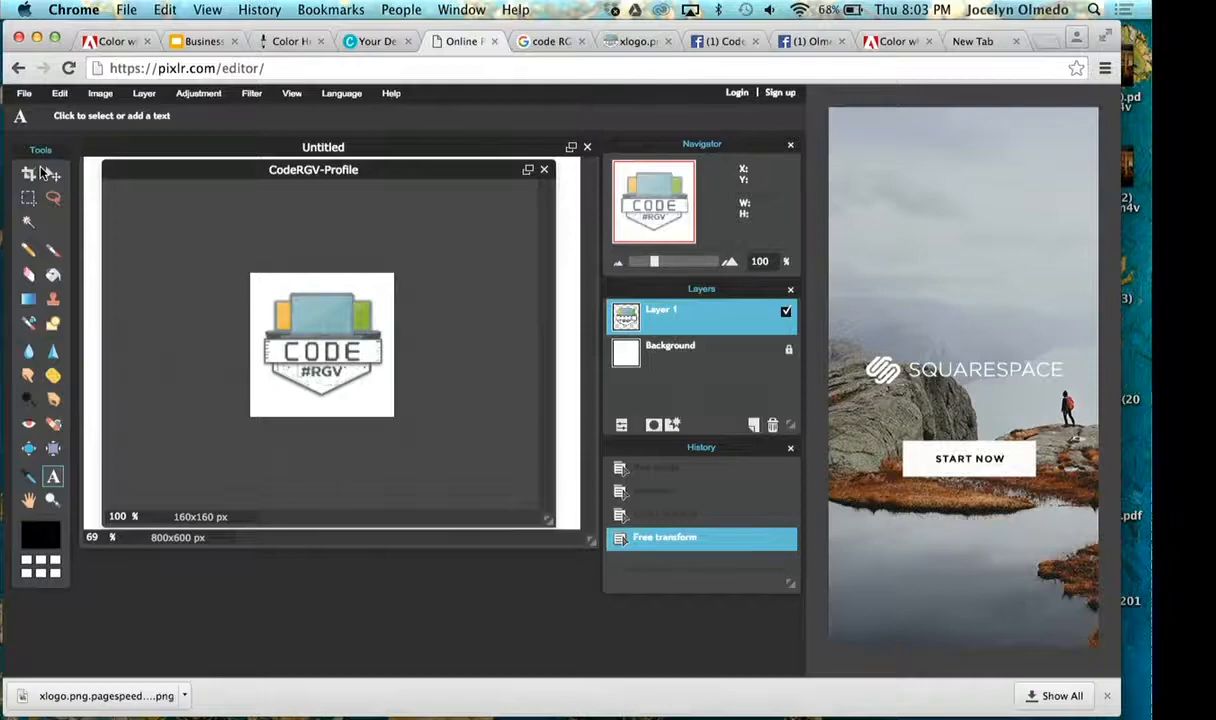
key("super+Tab")
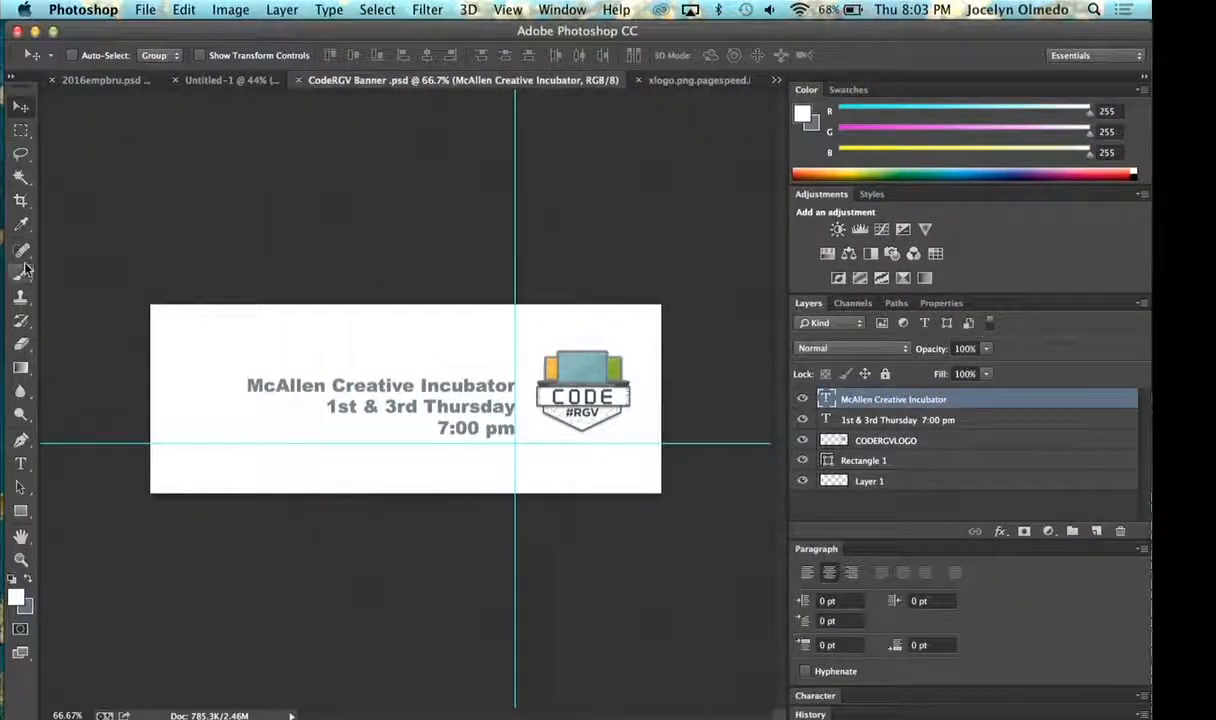
key("super+Tab")
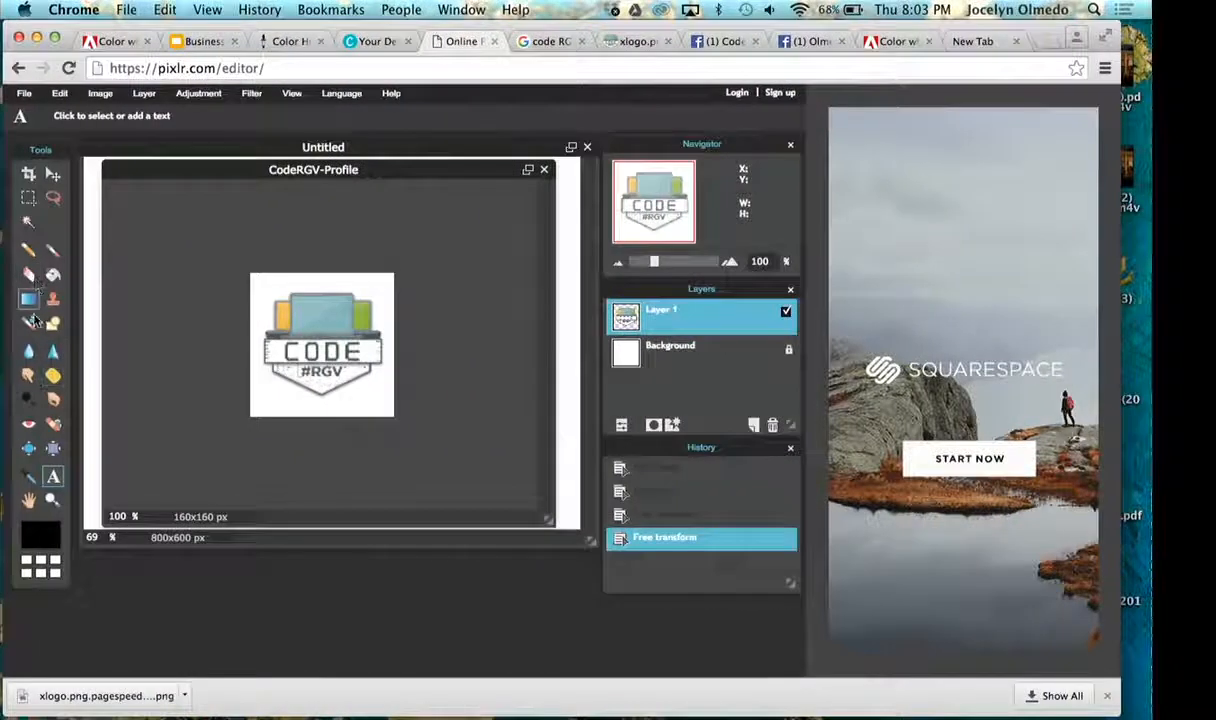
key("super+Tab")
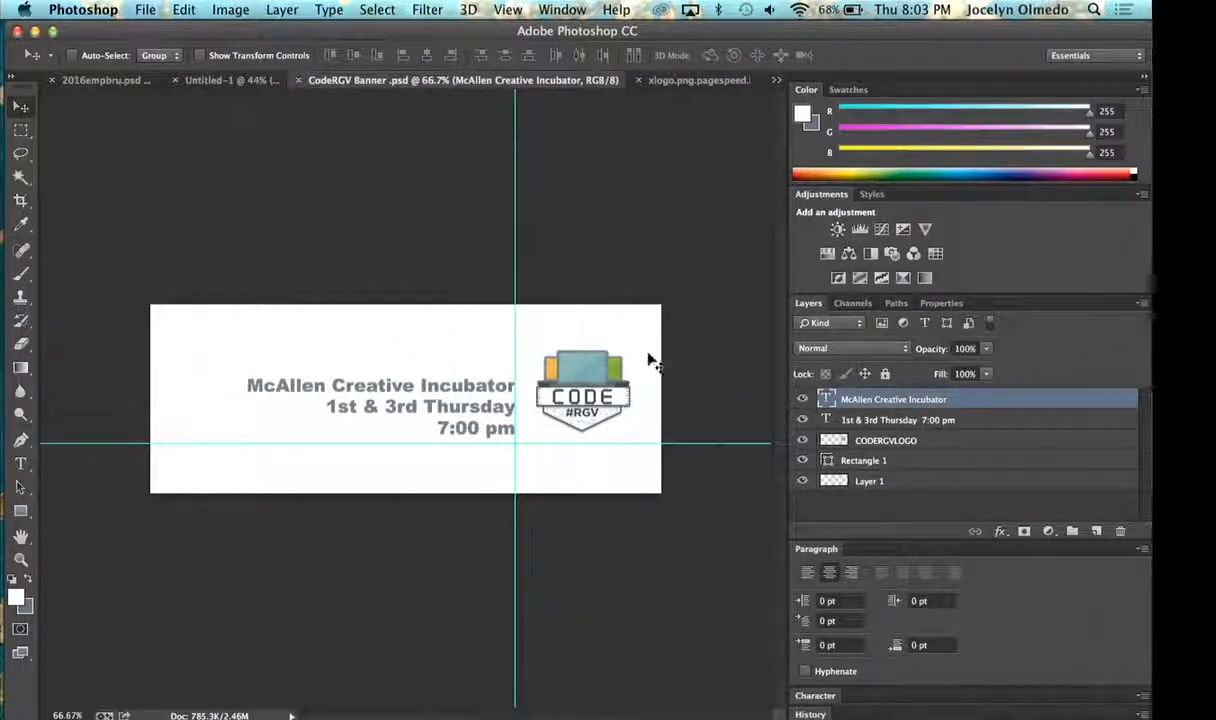
key("super+Tab")
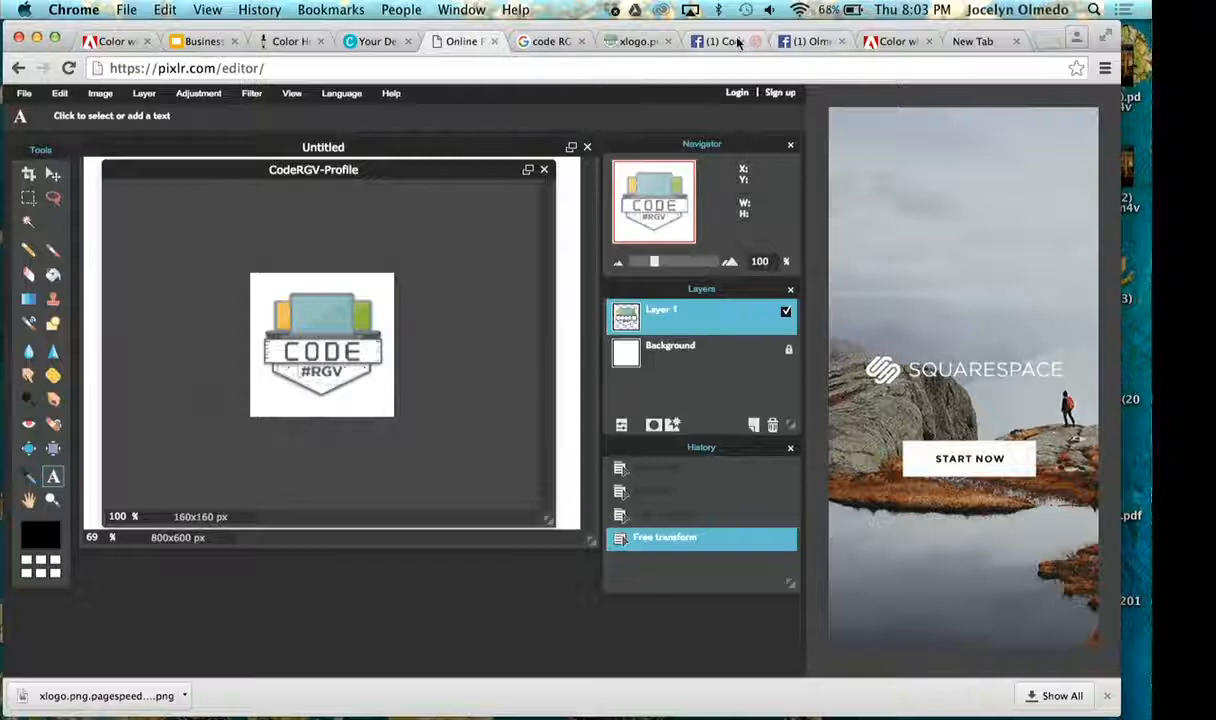
- Try to upload CodeRGV-Profile .png from Downloads as the profile picture of the Olmedo Media Facebook page
left_click(709, 42)
left_click(807, 42)
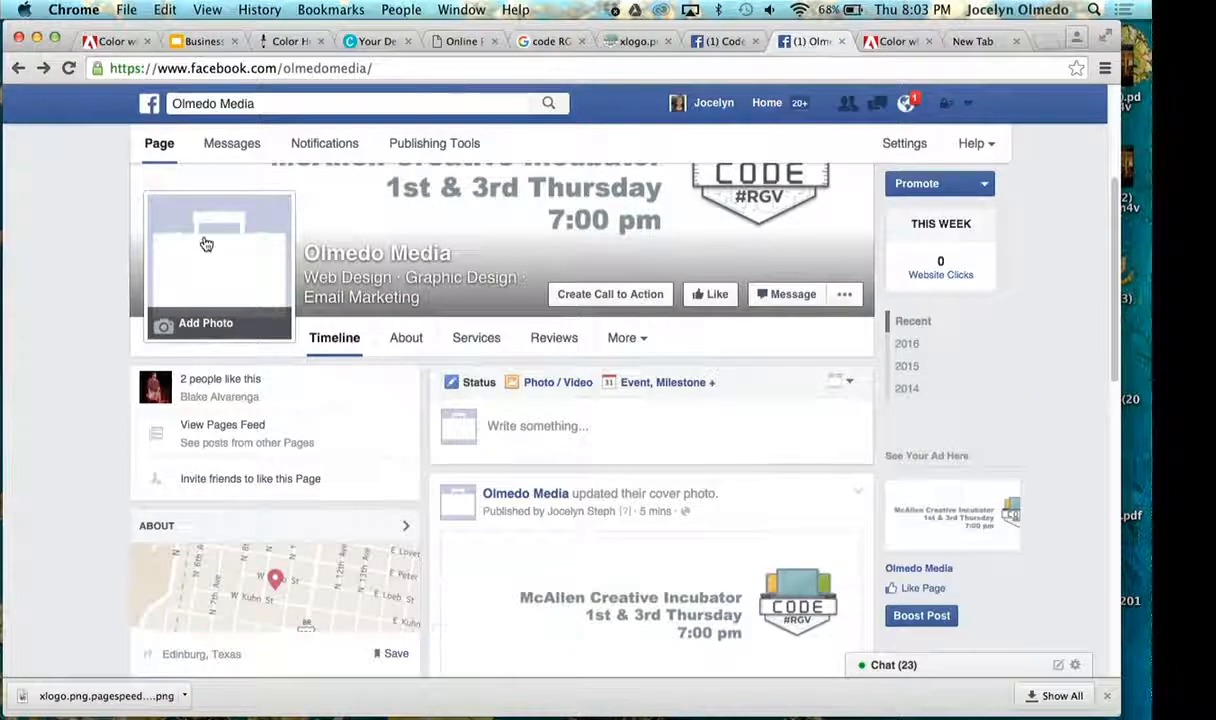
left_click(205, 322)
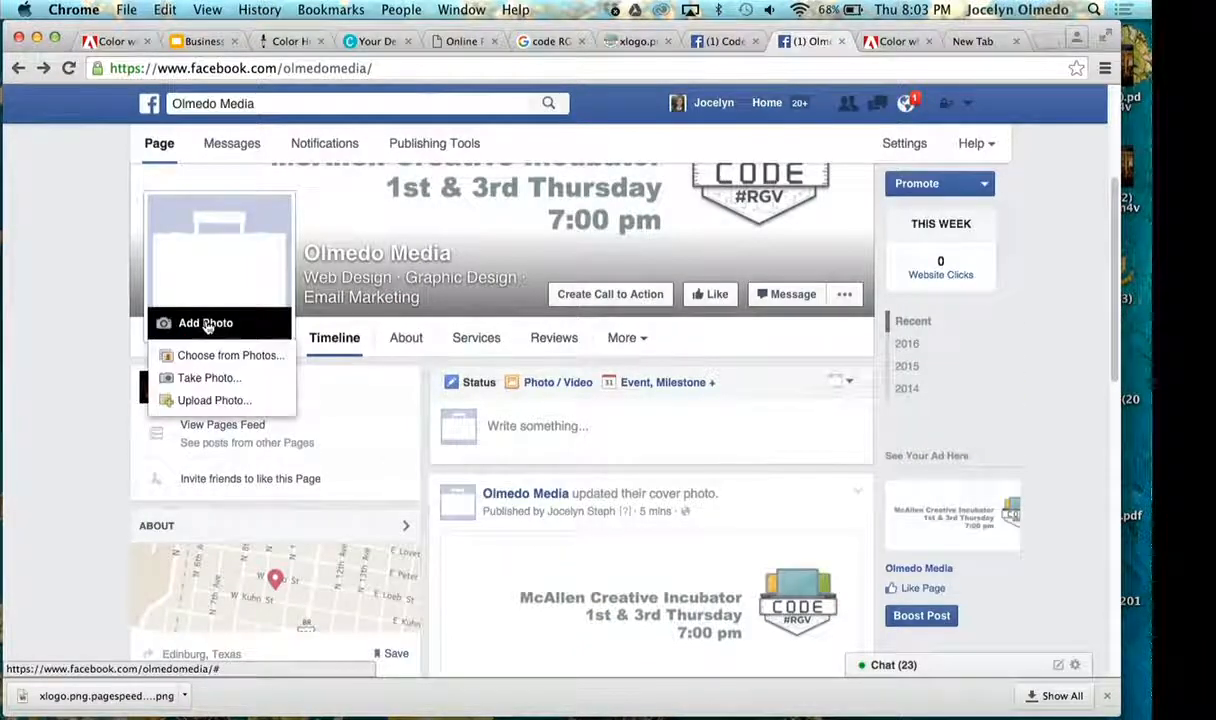
left_click(251, 409)
left_click(414, 318)
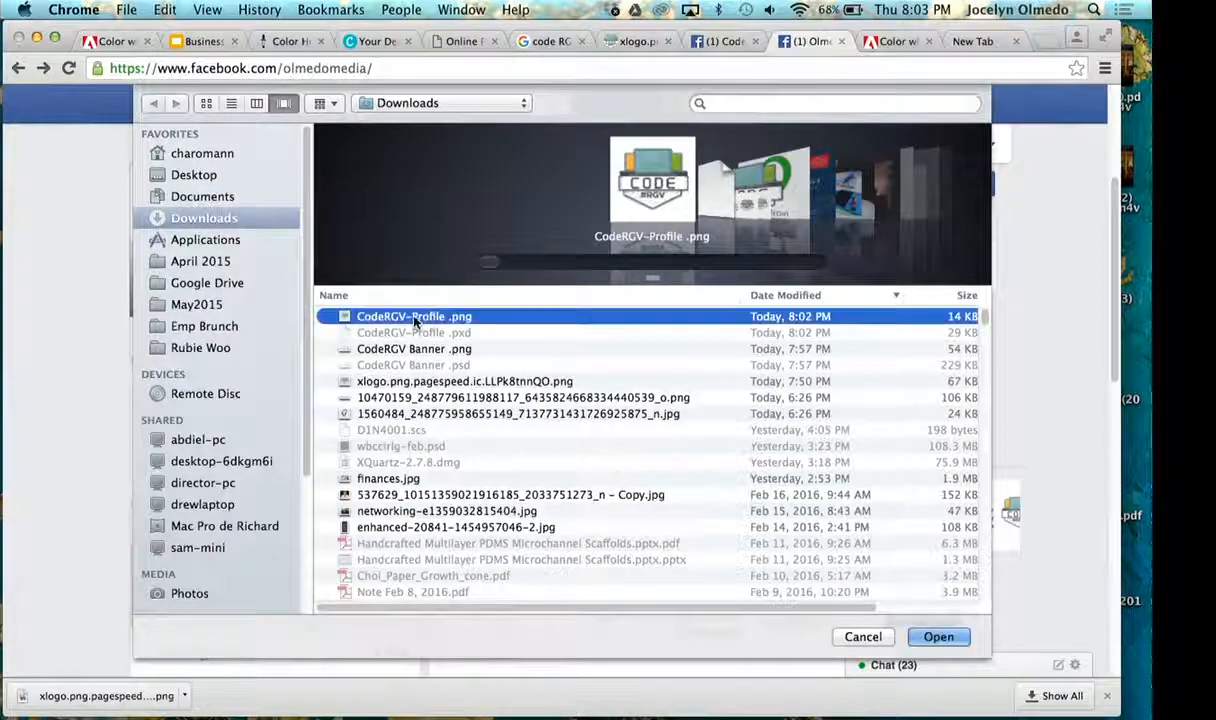
left_click(921, 638)
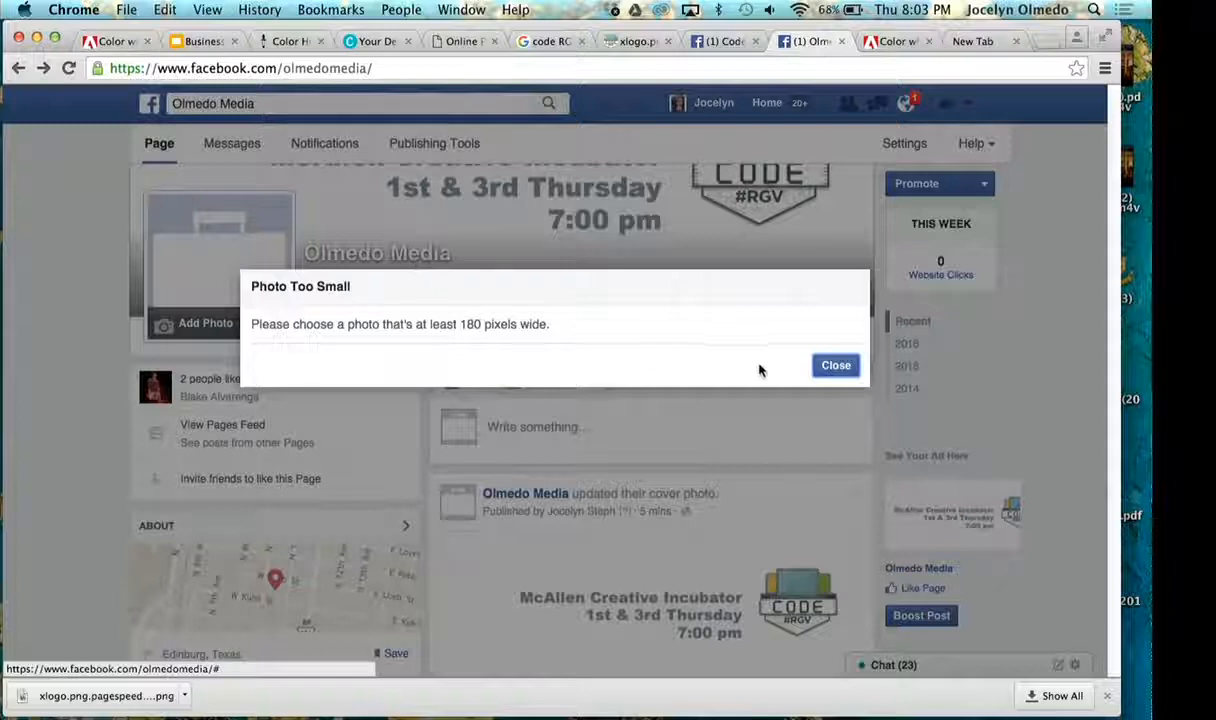
left_click(836, 366)
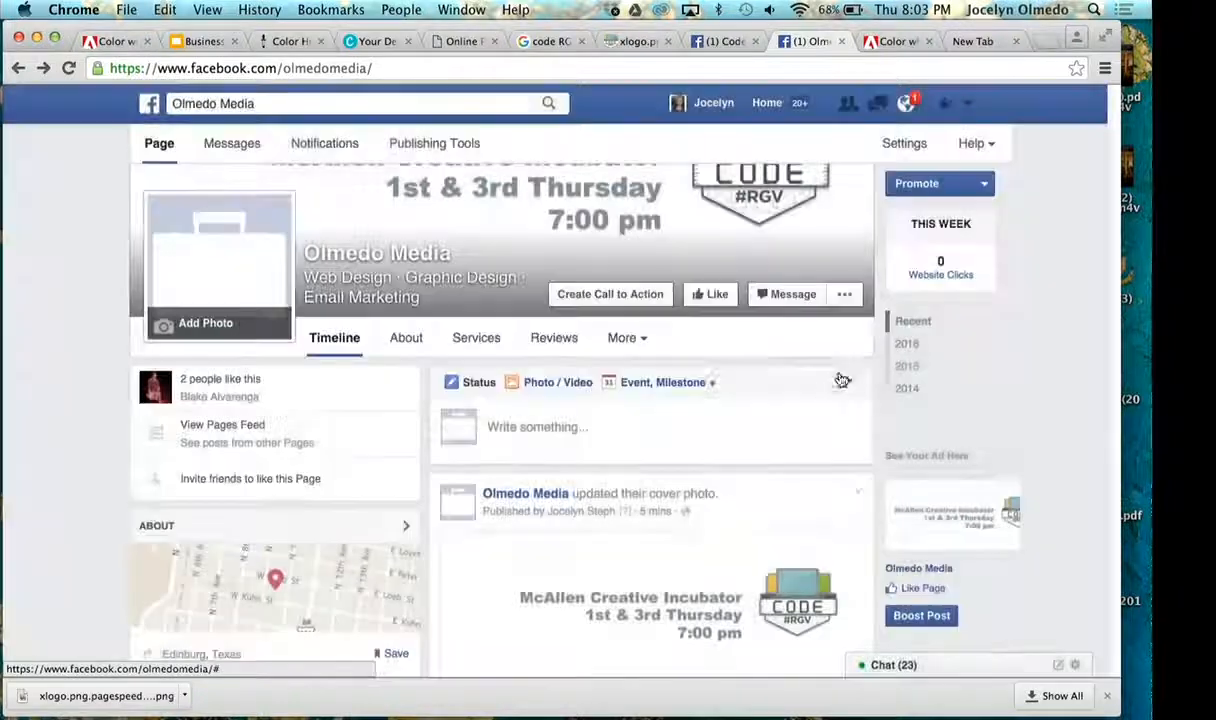
left_click(224, 294)
left_click(653, 284)
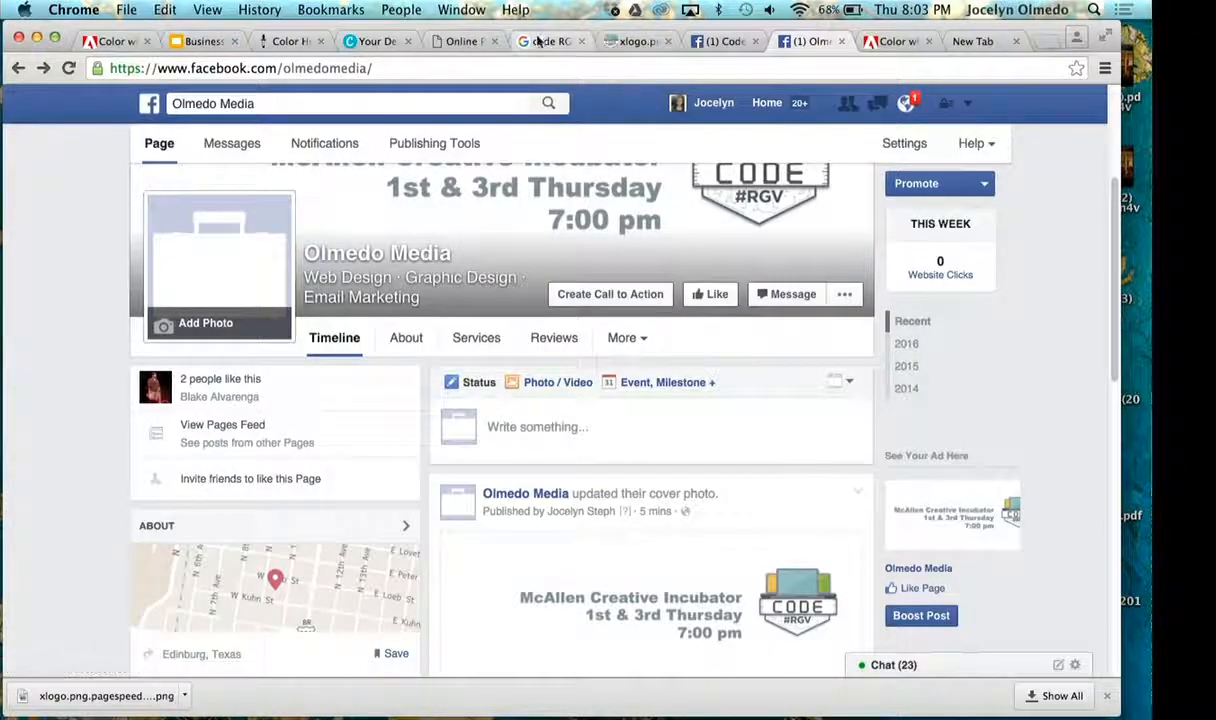
- Save the Pixlr image again as a full-quality PNG, replacing CodeRGV-Profile .png in the Downloads folder
left_click(438, 45)
left_click(24, 93)
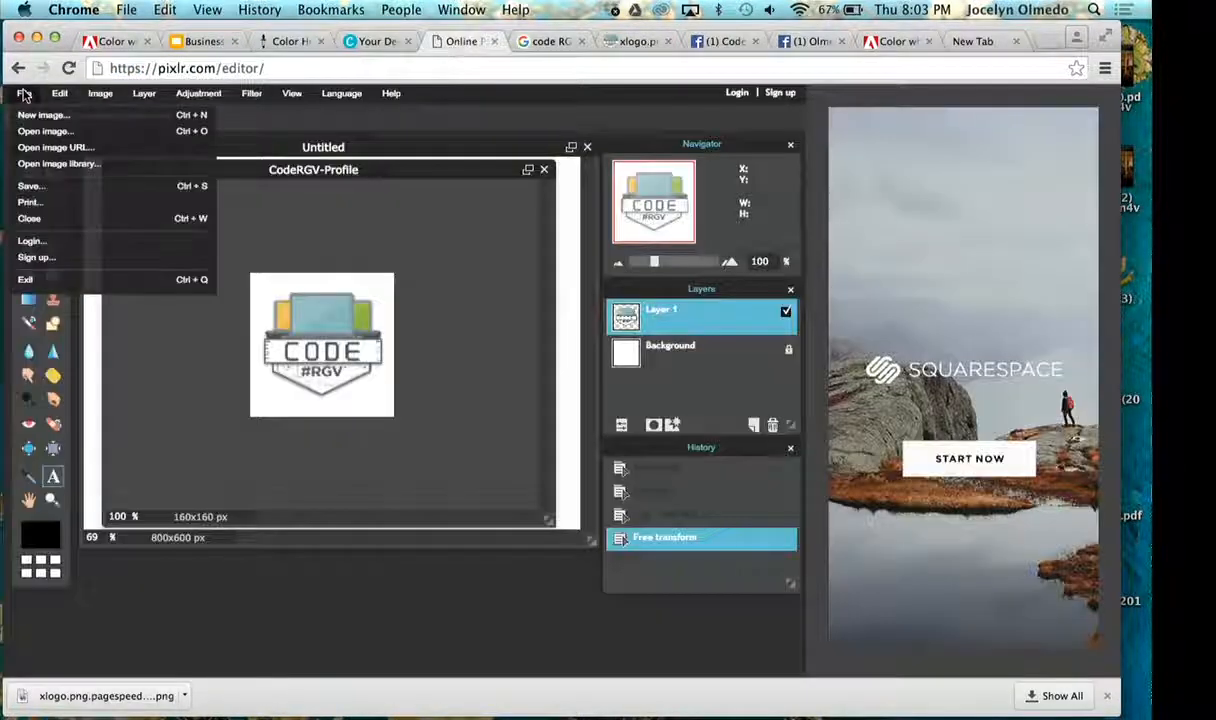
left_click(52, 190)
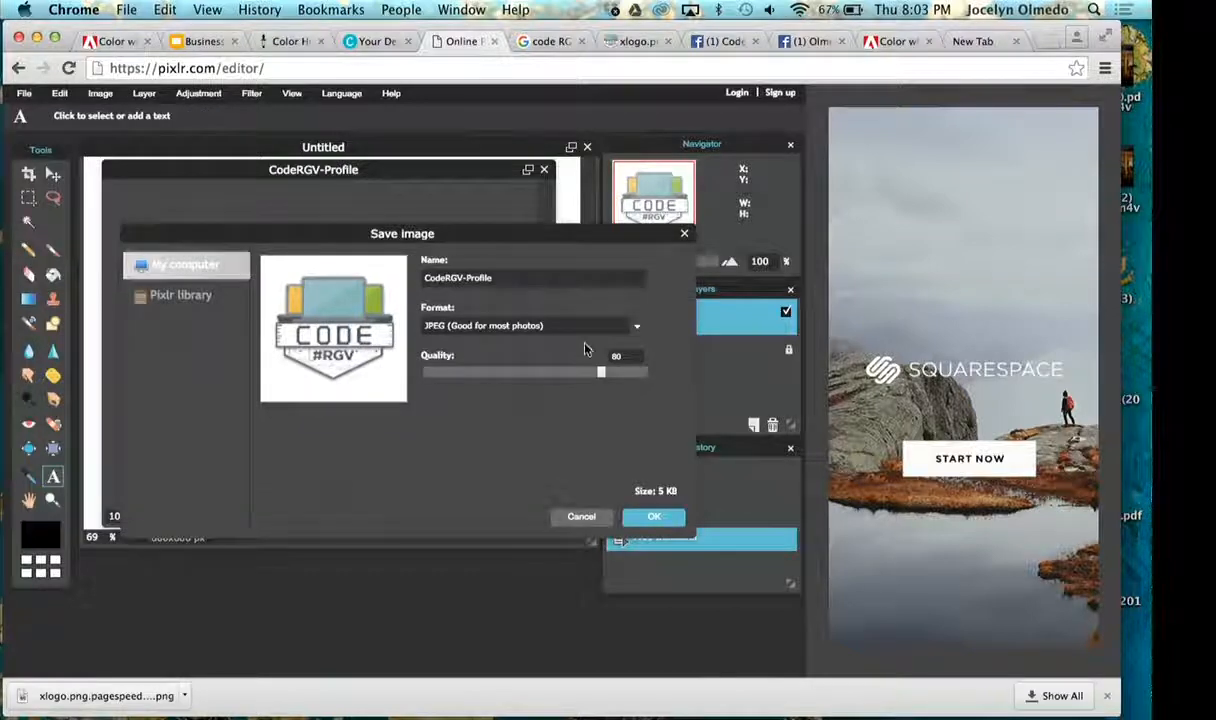
left_click(561, 327)
left_click(562, 369)
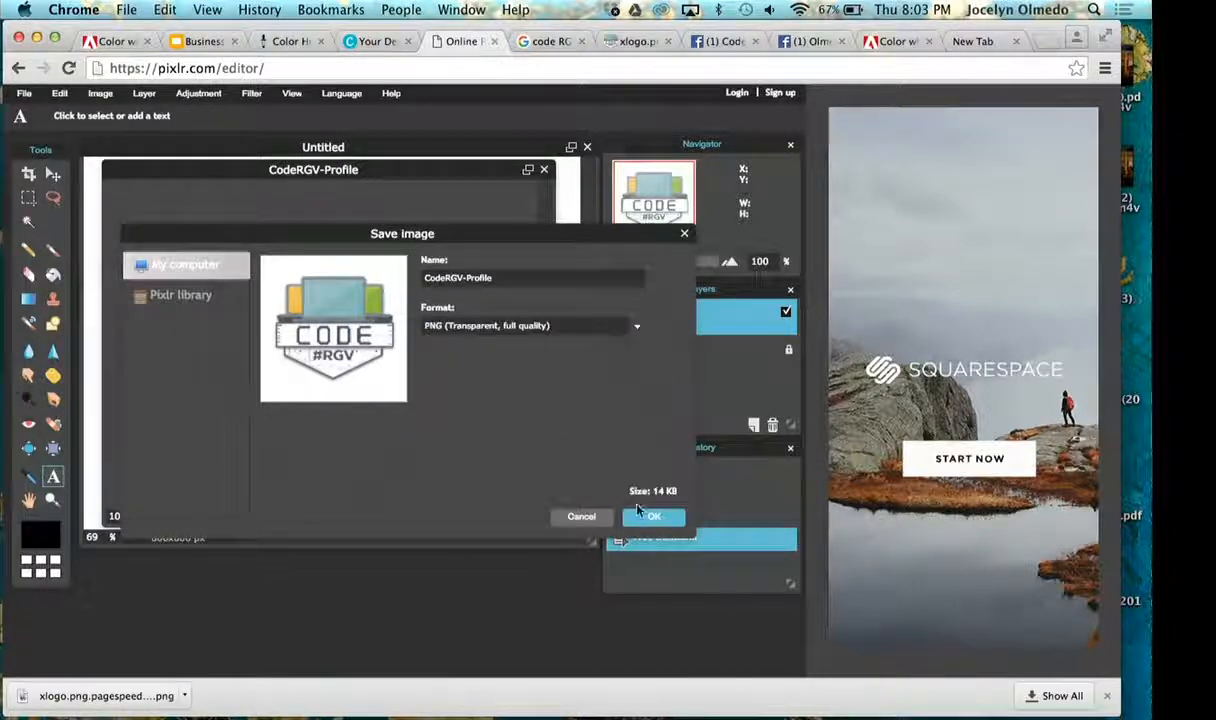
left_click(647, 518)
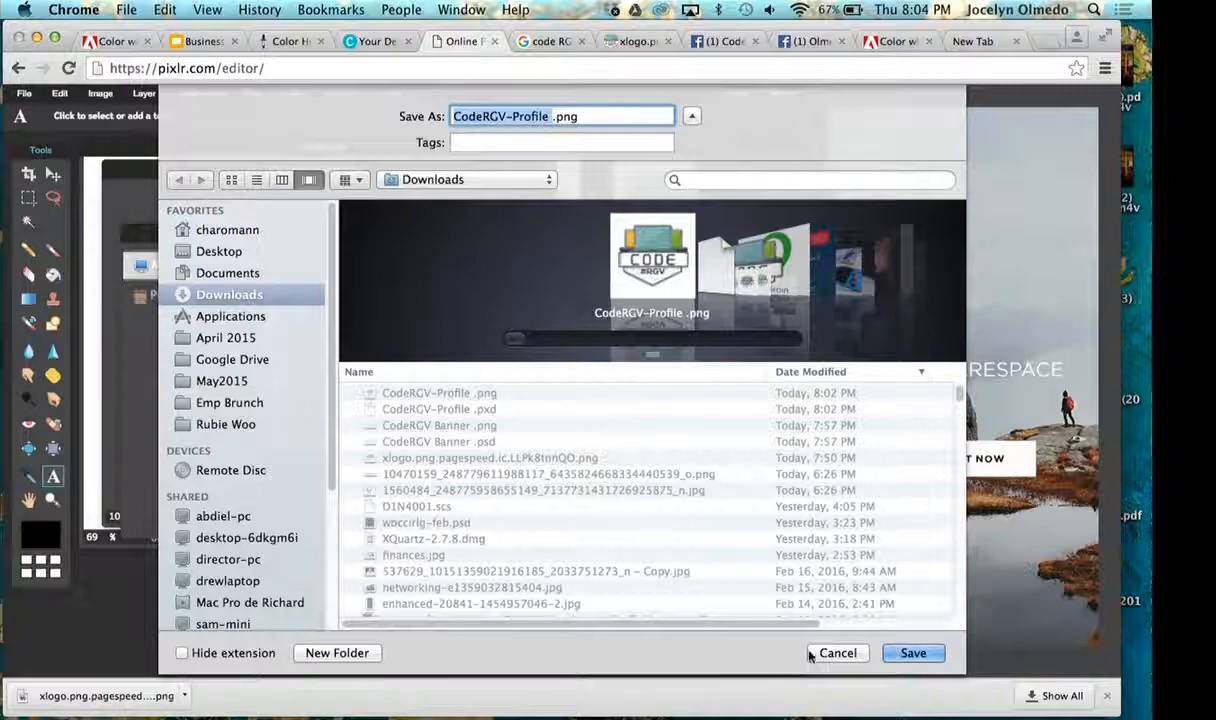
left_click(922, 660)
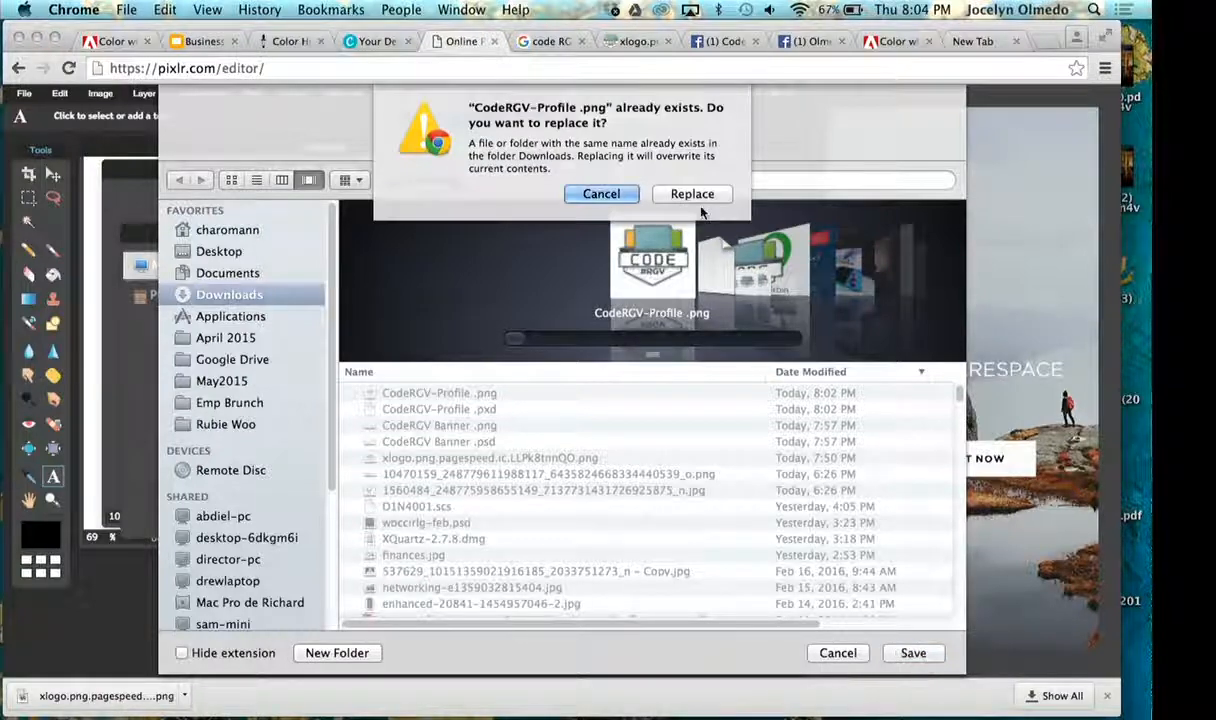
left_click(700, 204)
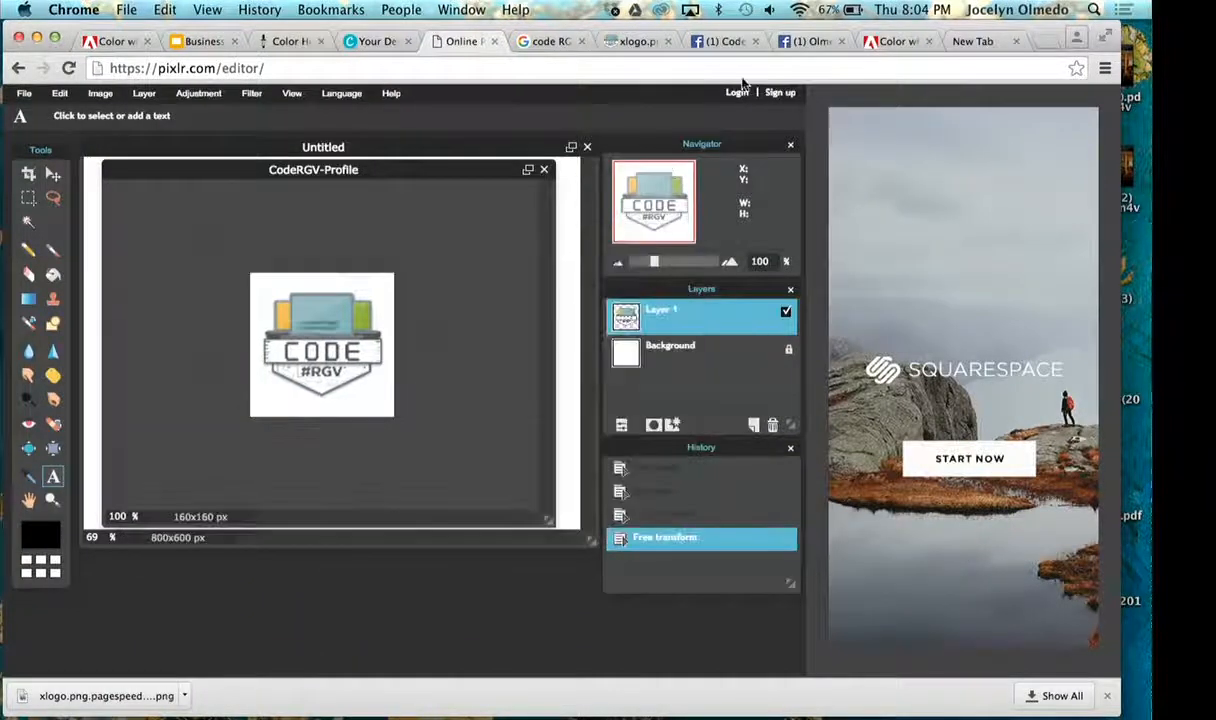
- Retry the Facebook profile picture upload with the re-saved CodeRGV-Profile .png
left_click(797, 48)
left_click(205, 322)
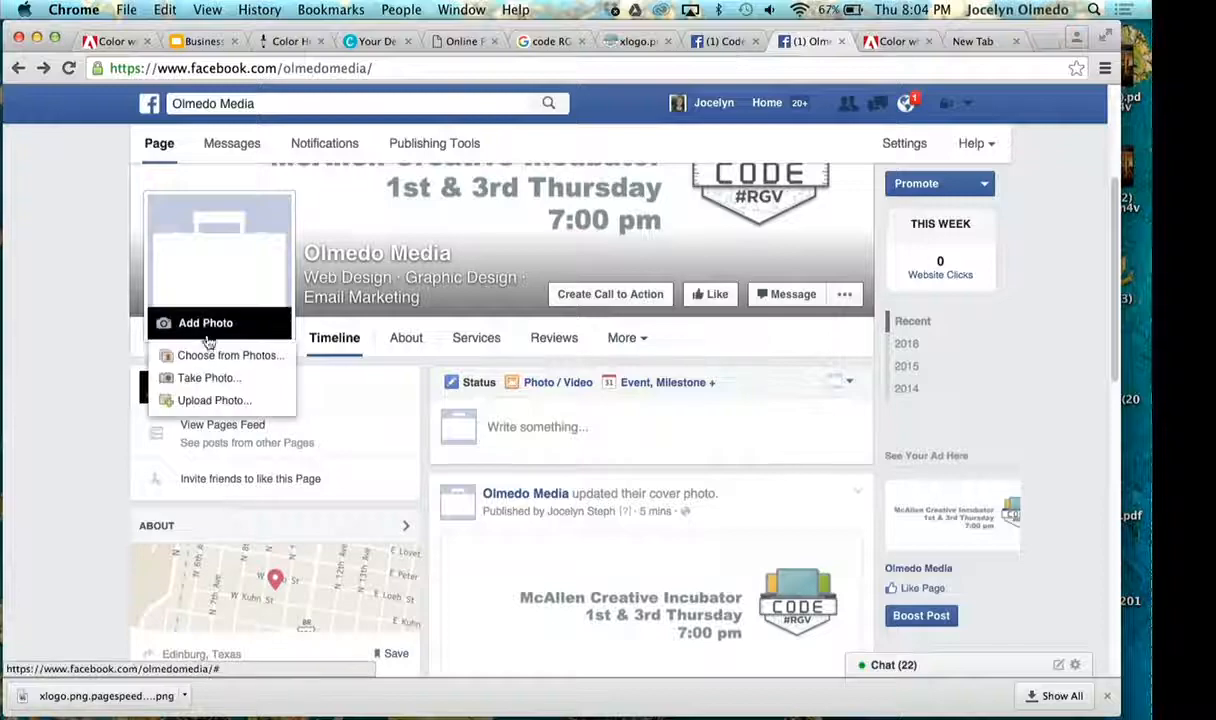
left_click(228, 400)
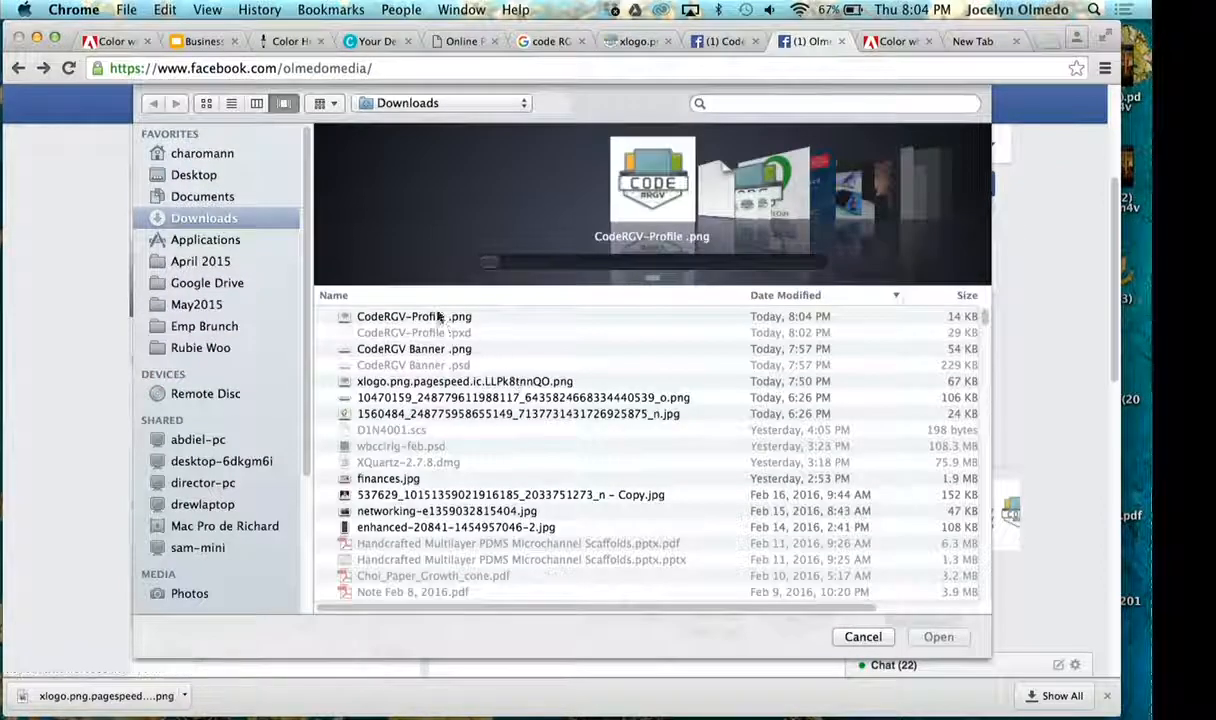
left_click(415, 316)
left_click(938, 636)
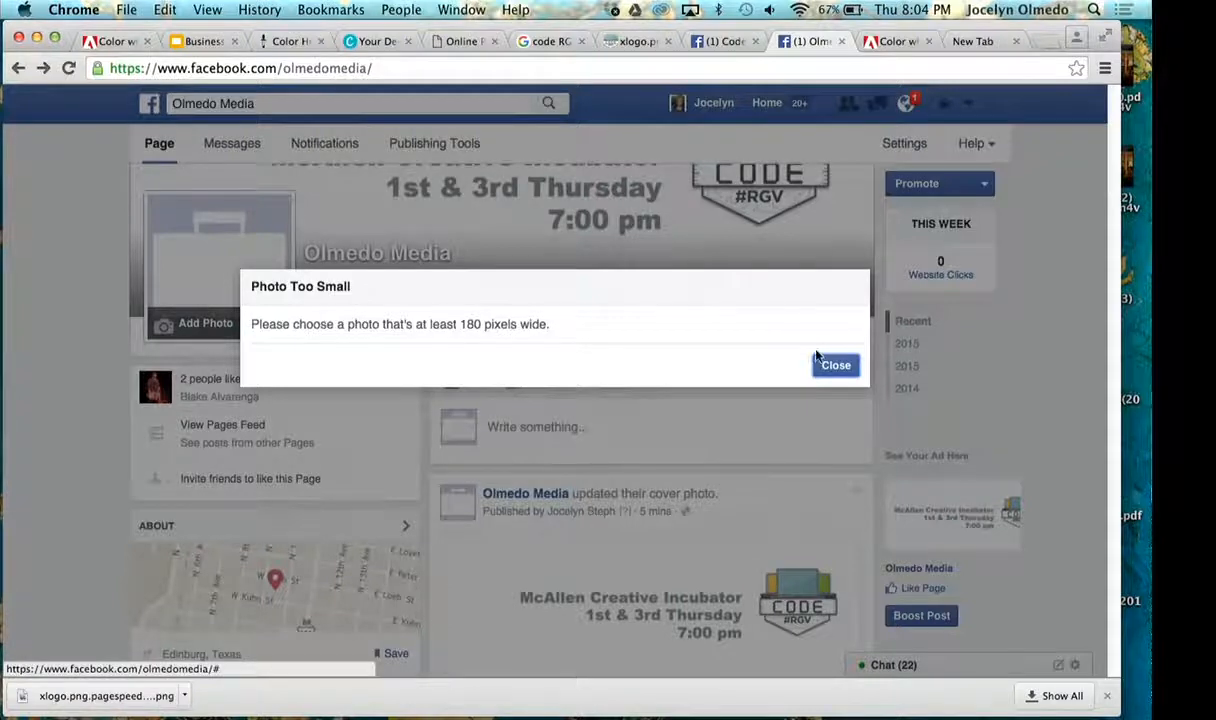
left_click(817, 358)
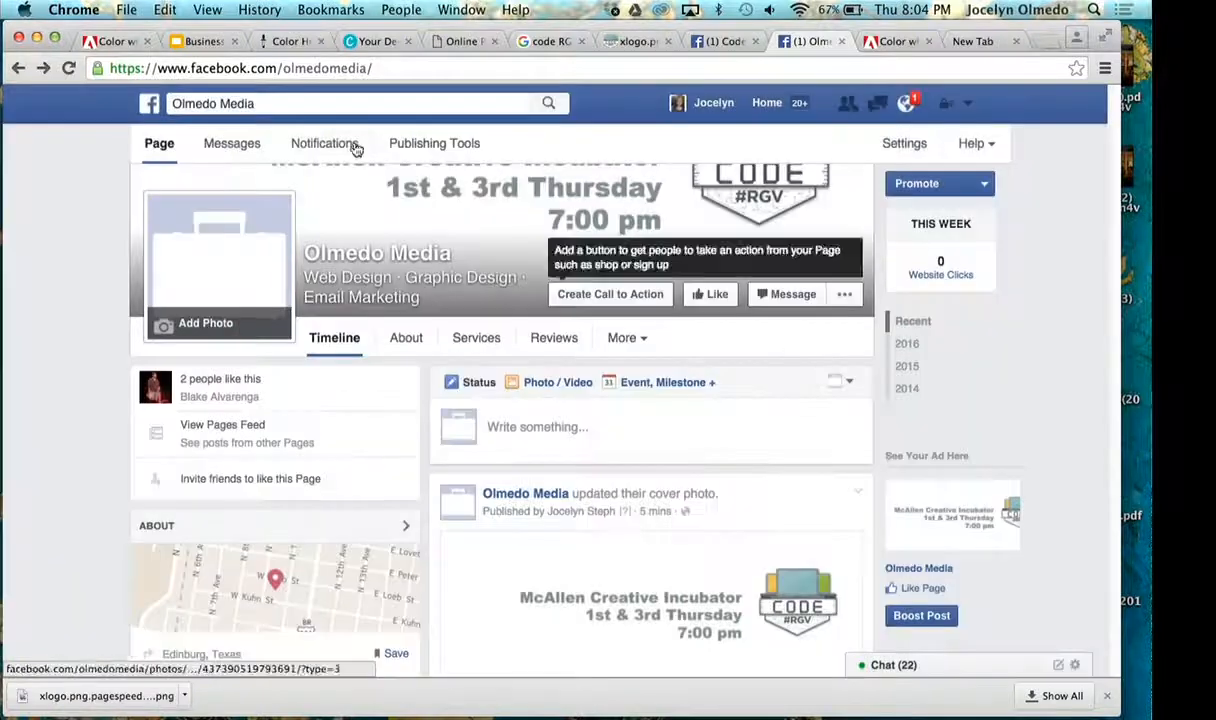
- Resize the CodeRGV-Profile image in Pixlr to 180 x 180 pixels with constrained proportions
left_click(290, 41)
left_click(458, 43)
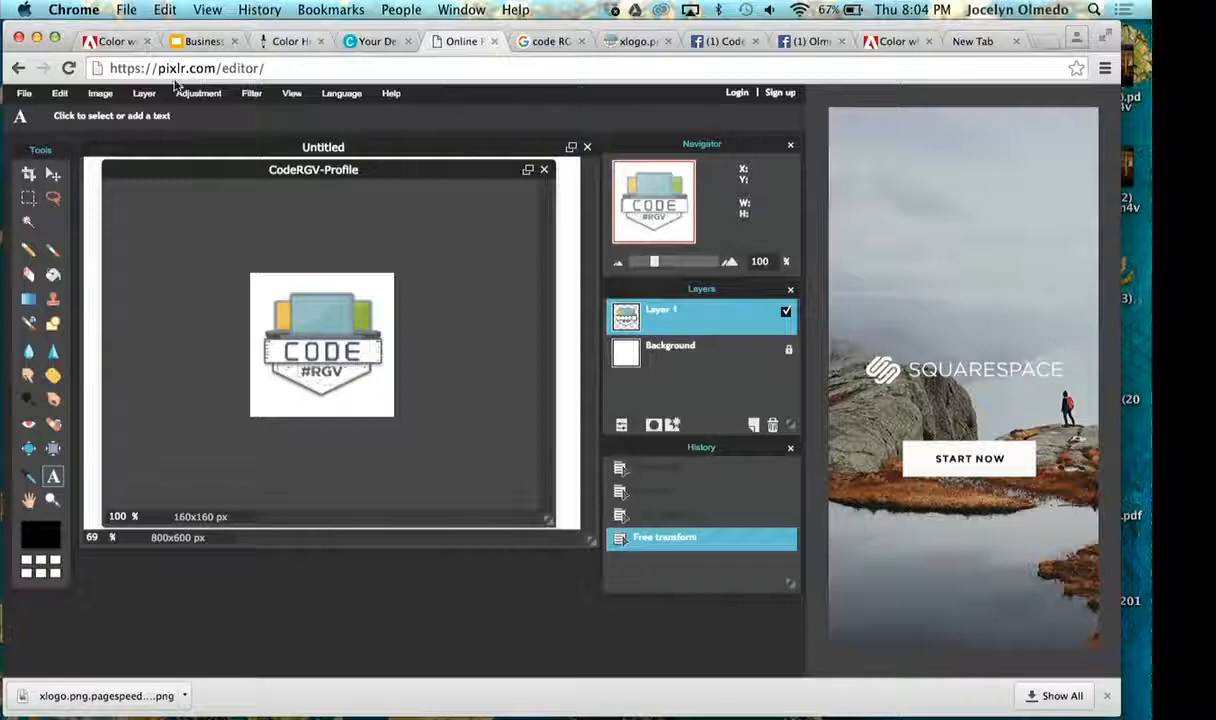
left_click(100, 93)
left_click(113, 115)
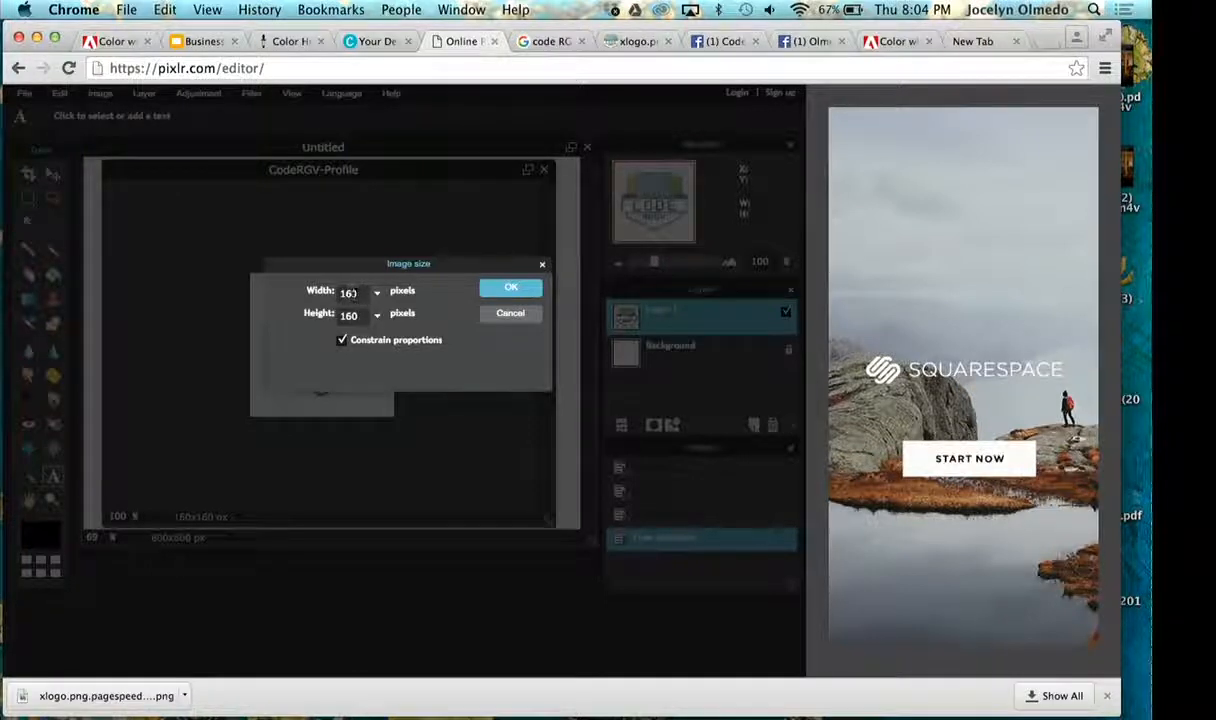
key("BackSpace")
type("8")
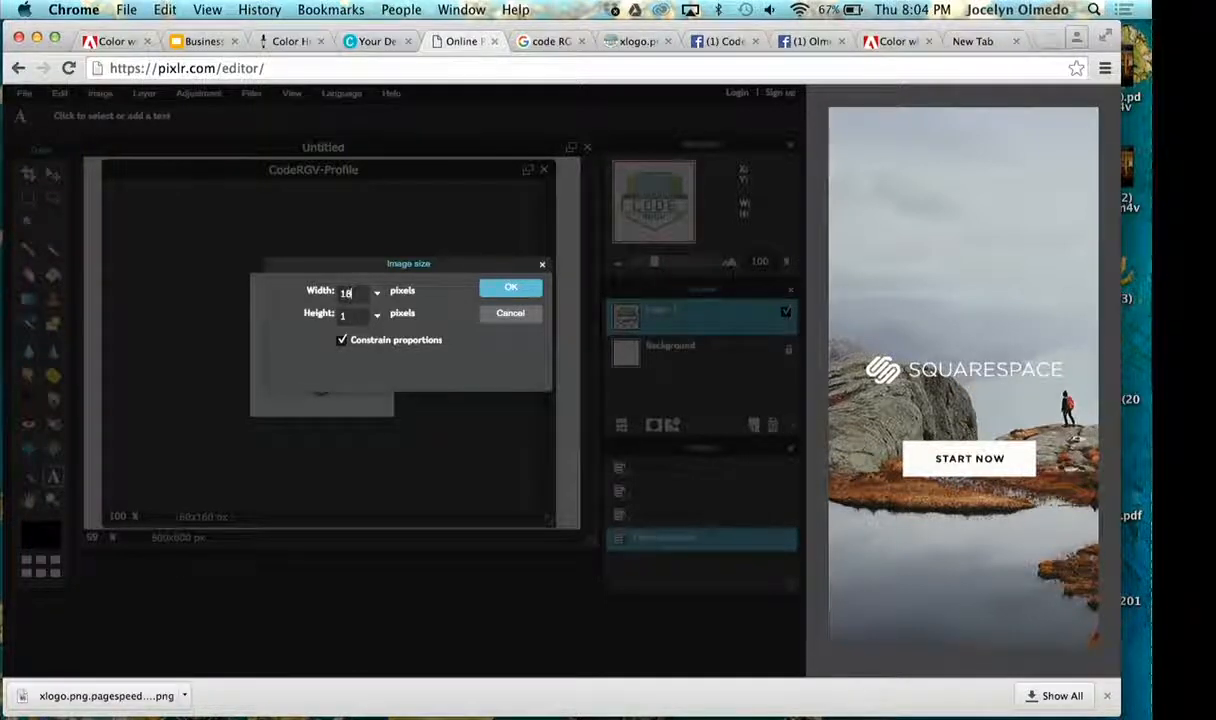
type("90")
type("0")
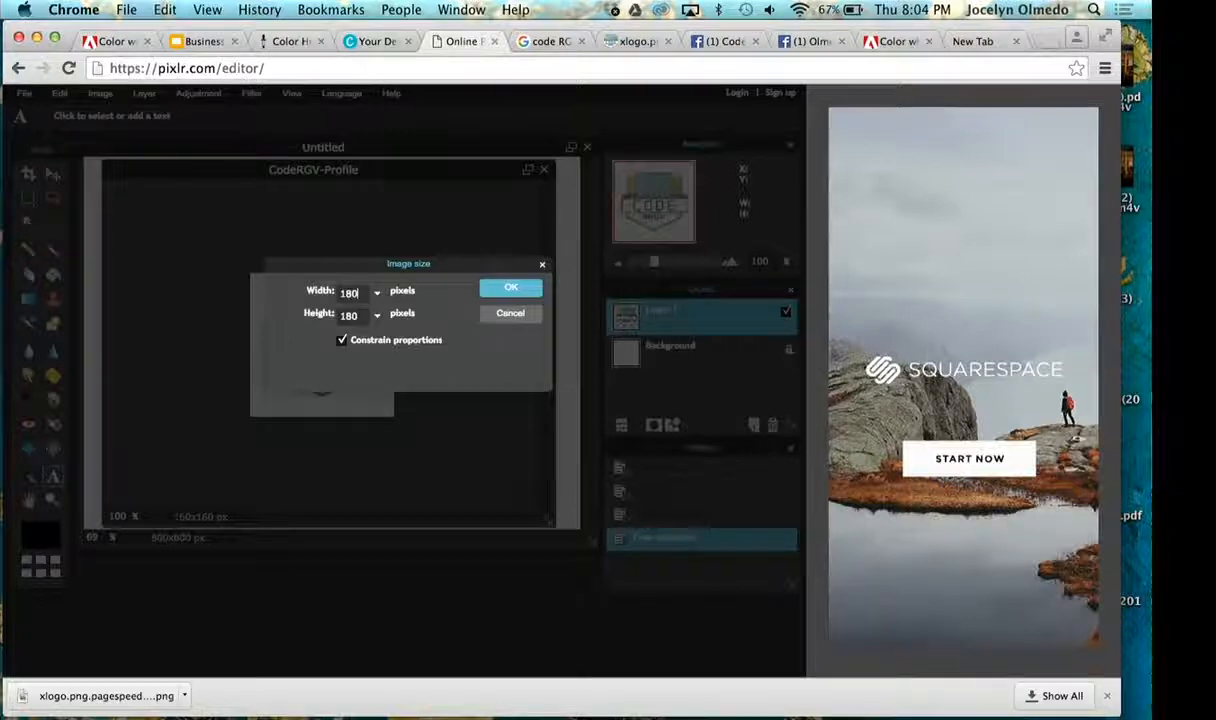
left_click(505, 290)
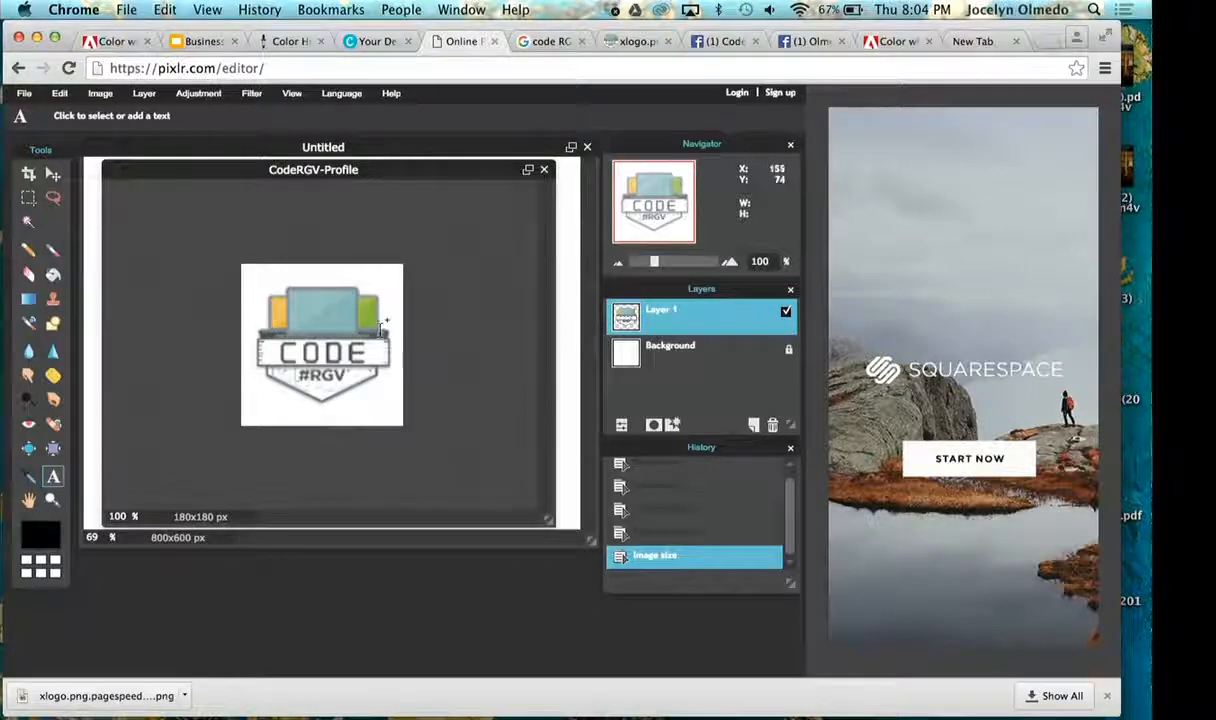
- Hide and delete the logo layer, Layer 1, and check the image size settings without changing them
left_click(786, 312)
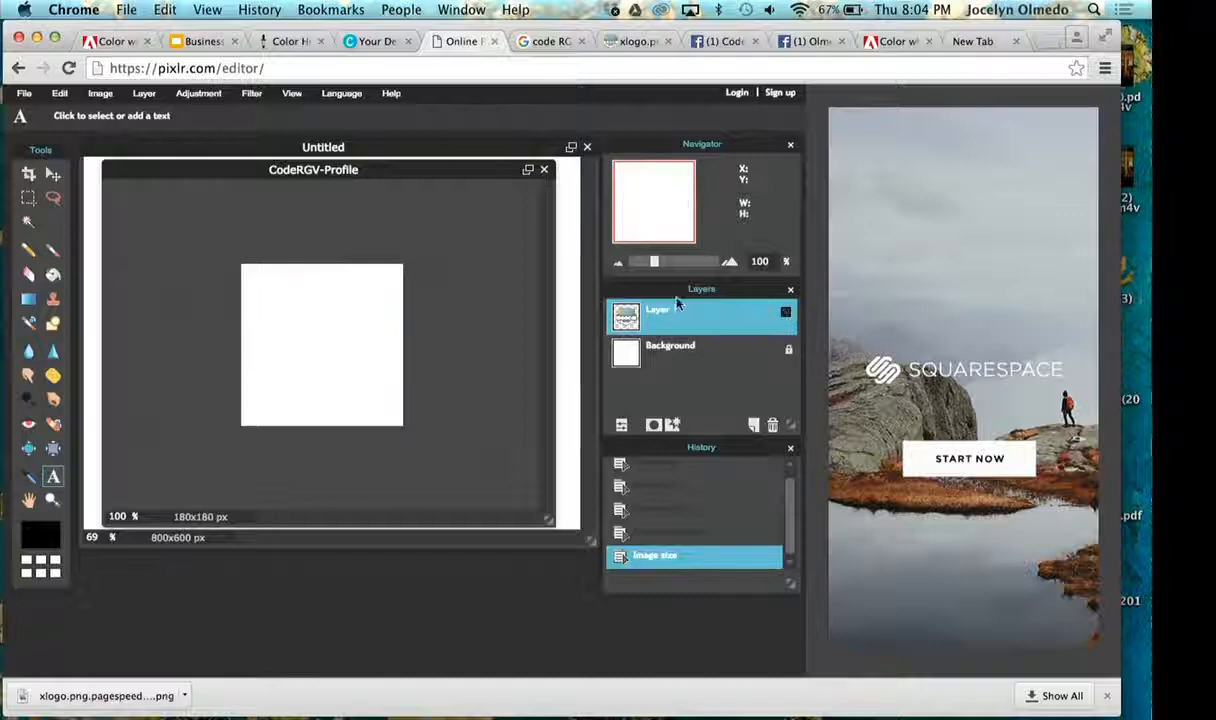
left_click(773, 426)
left_click(144, 93)
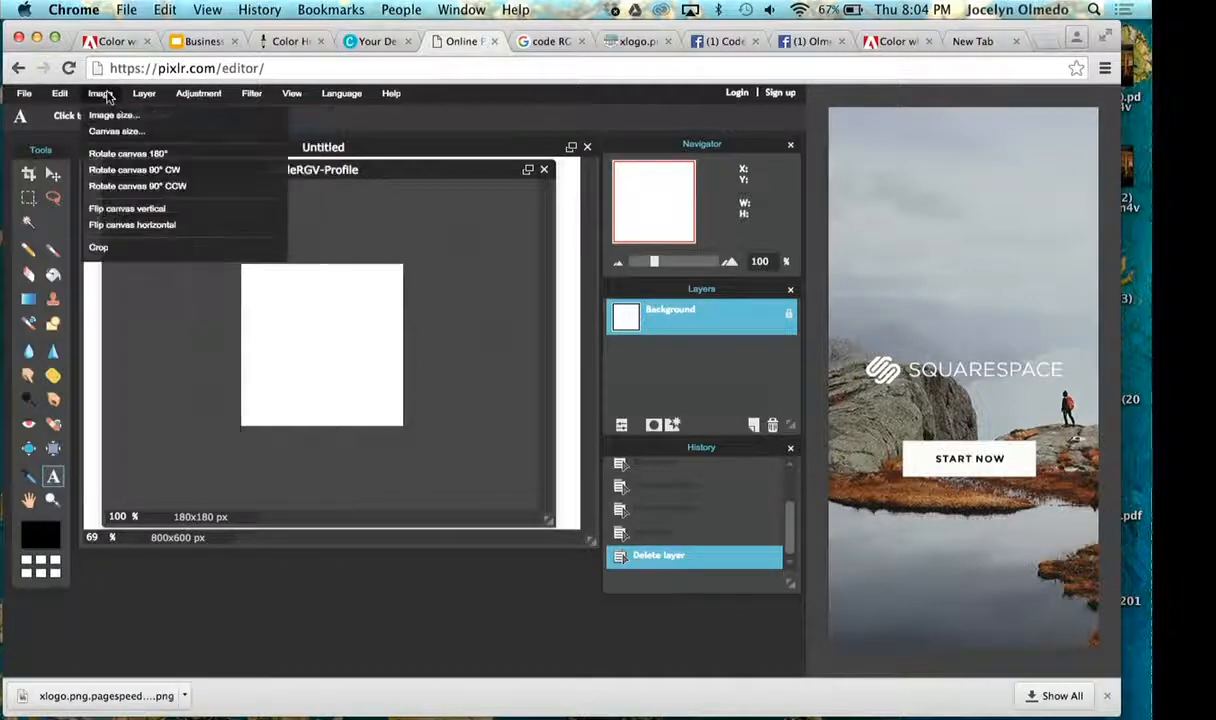
left_click(108, 115)
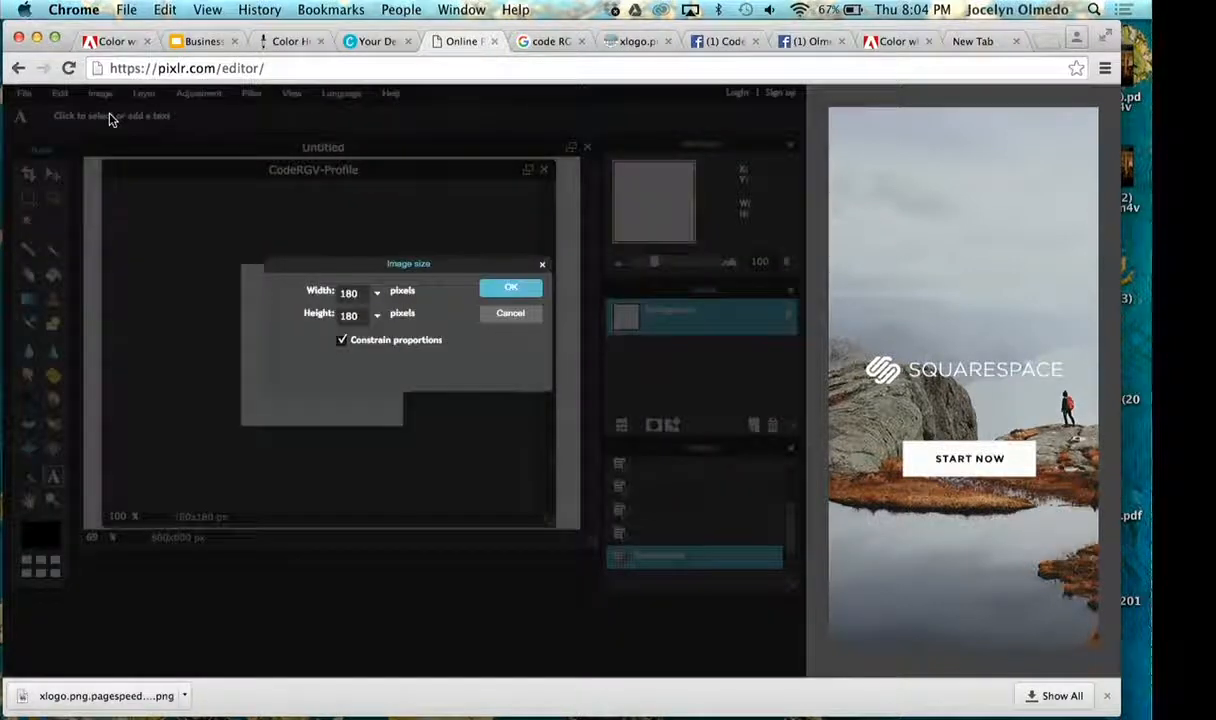
left_click(543, 266)
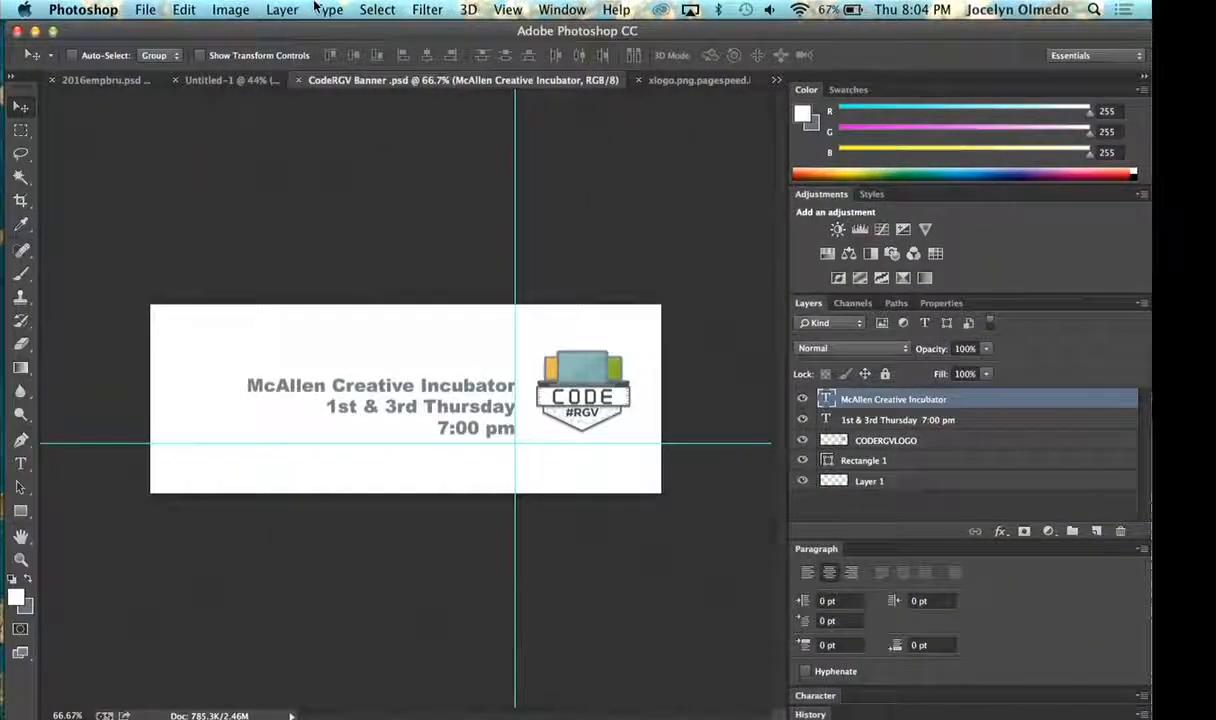
- Inspect the banner's image size in Photoshop with the units in pixels, discard the dialog, and return to Pixlr
left_click(229, 9)
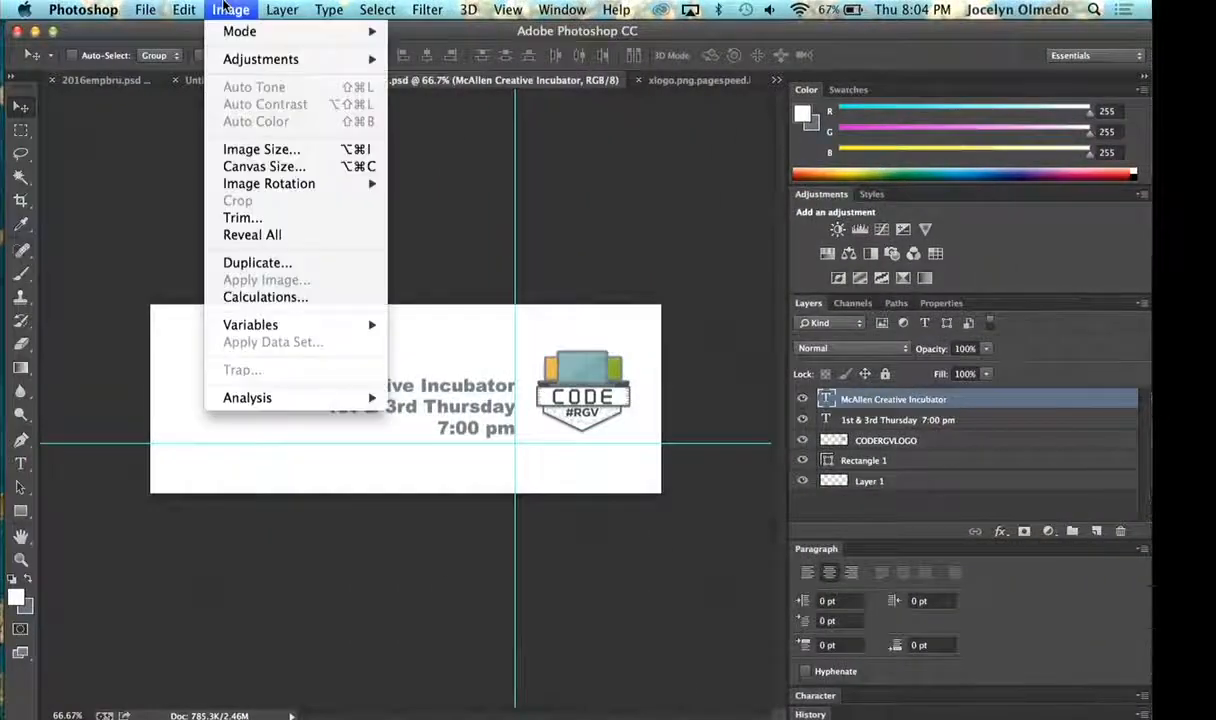
left_click(262, 149)
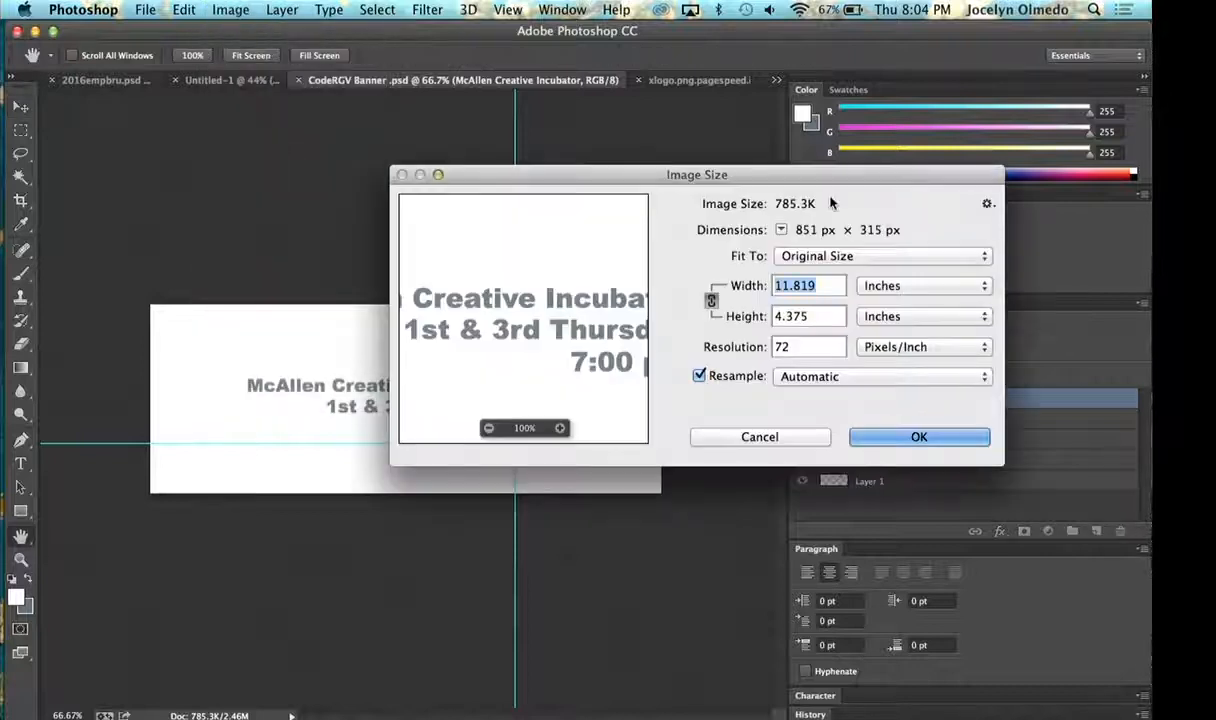
left_click(912, 287)
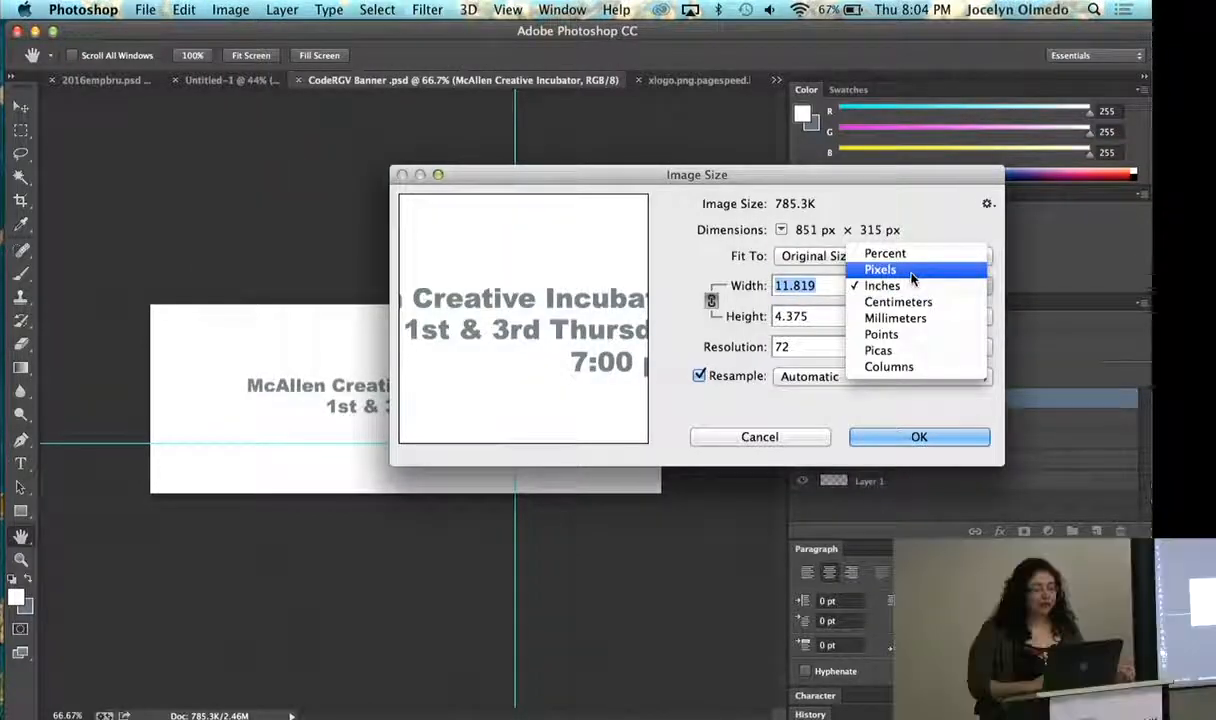
left_click(911, 279)
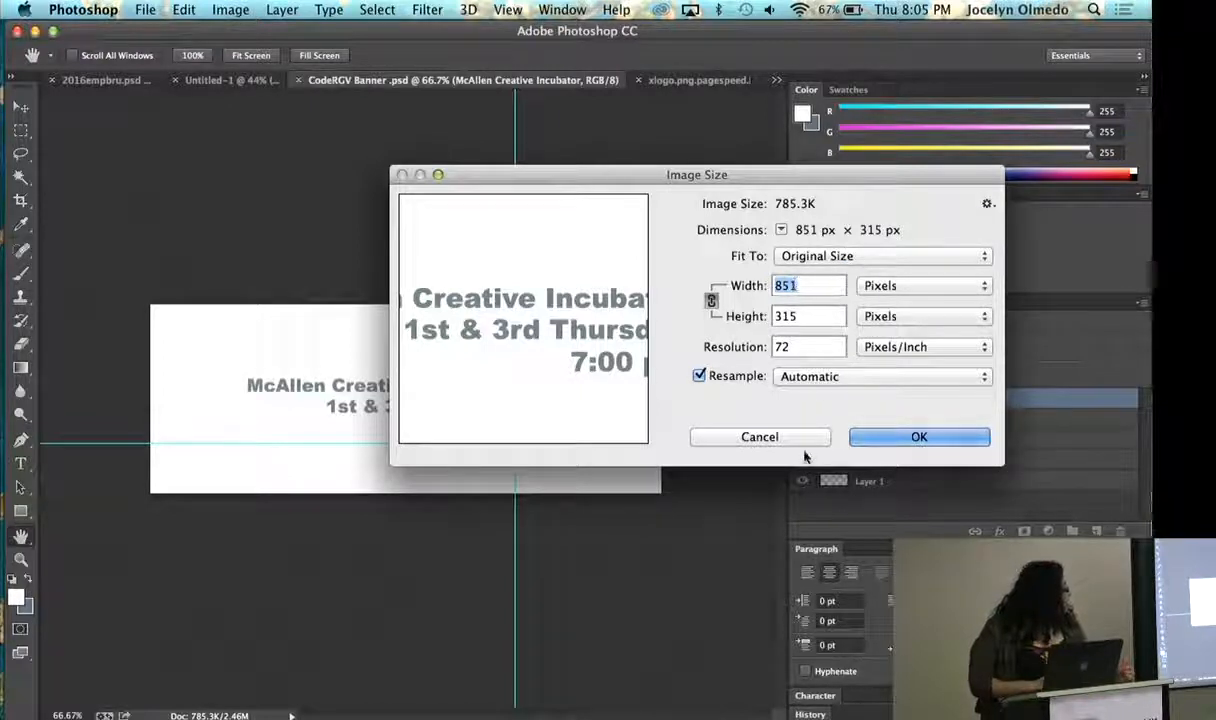
left_click(760, 437)
key("v")
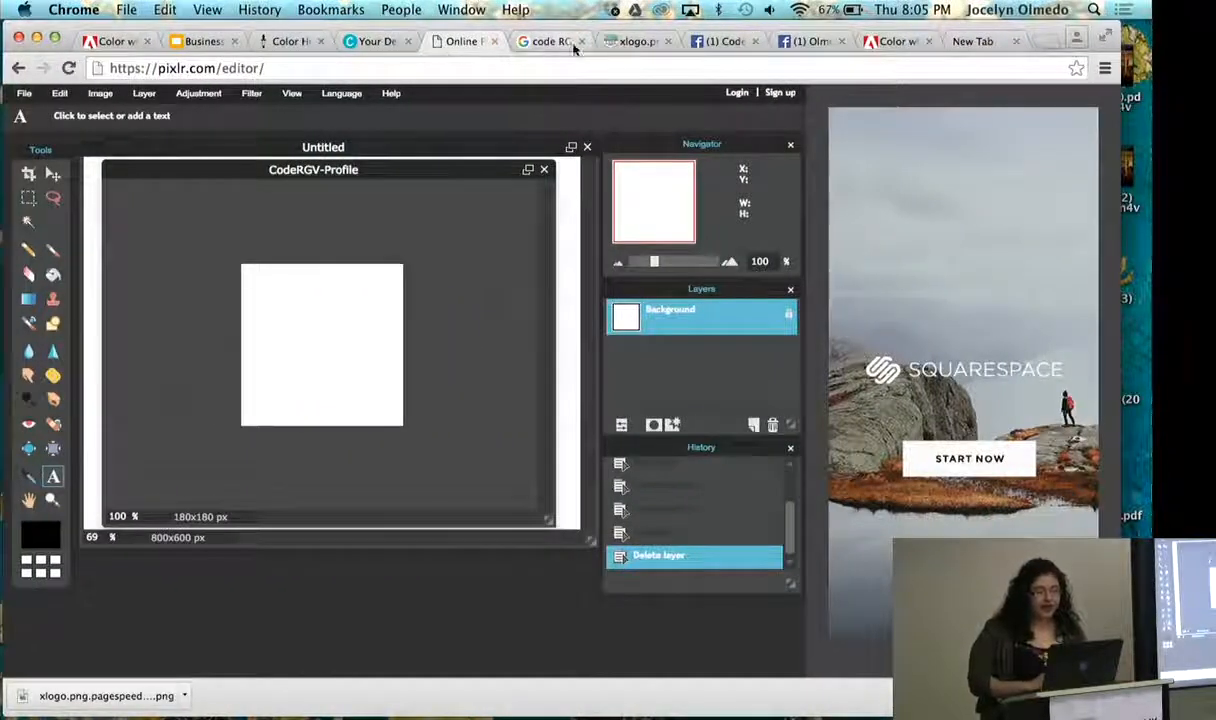
- Copy the CODE #RGV logo's web address and open it from the URL as a new layer in CodeRGV-Profile
left_click(620, 42)
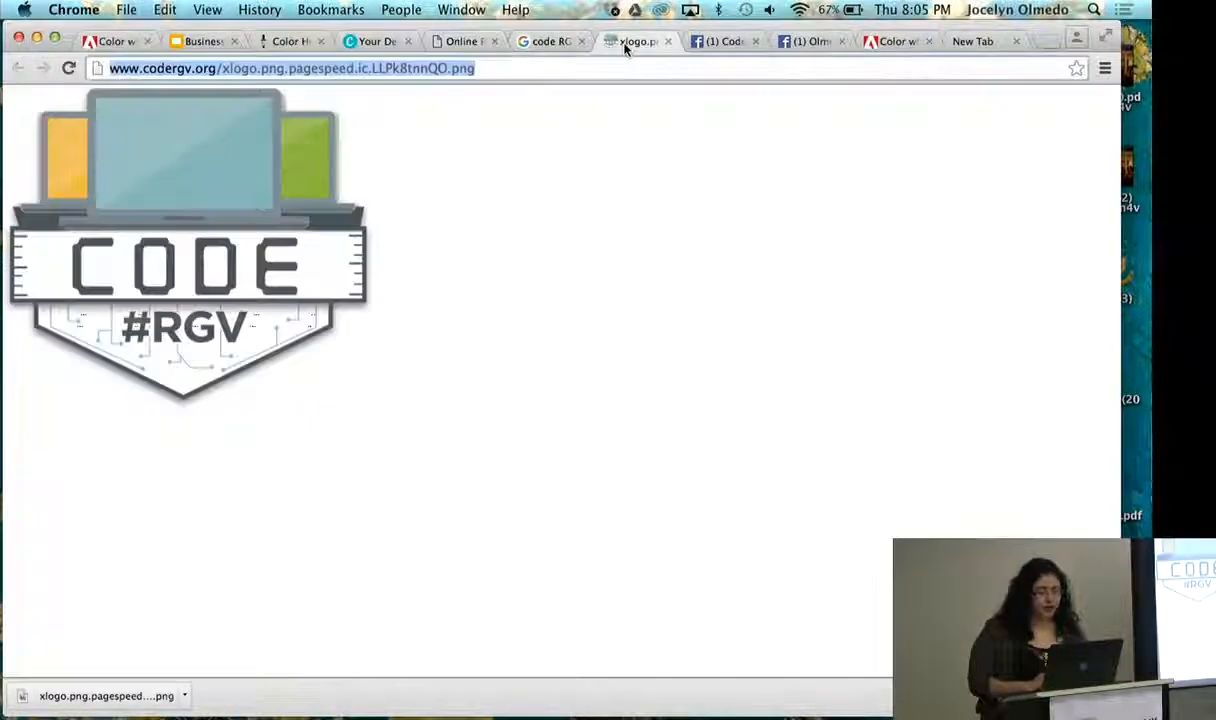
left_click(440, 41)
left_click(144, 93)
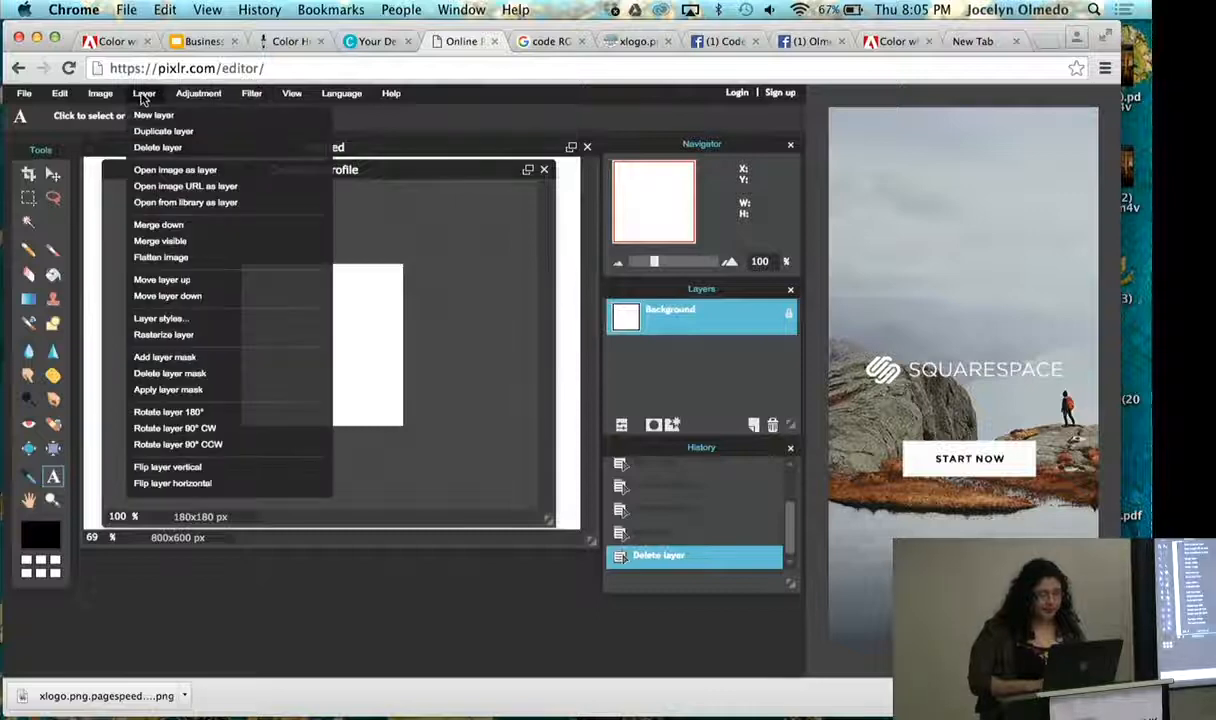
left_click(203, 187)
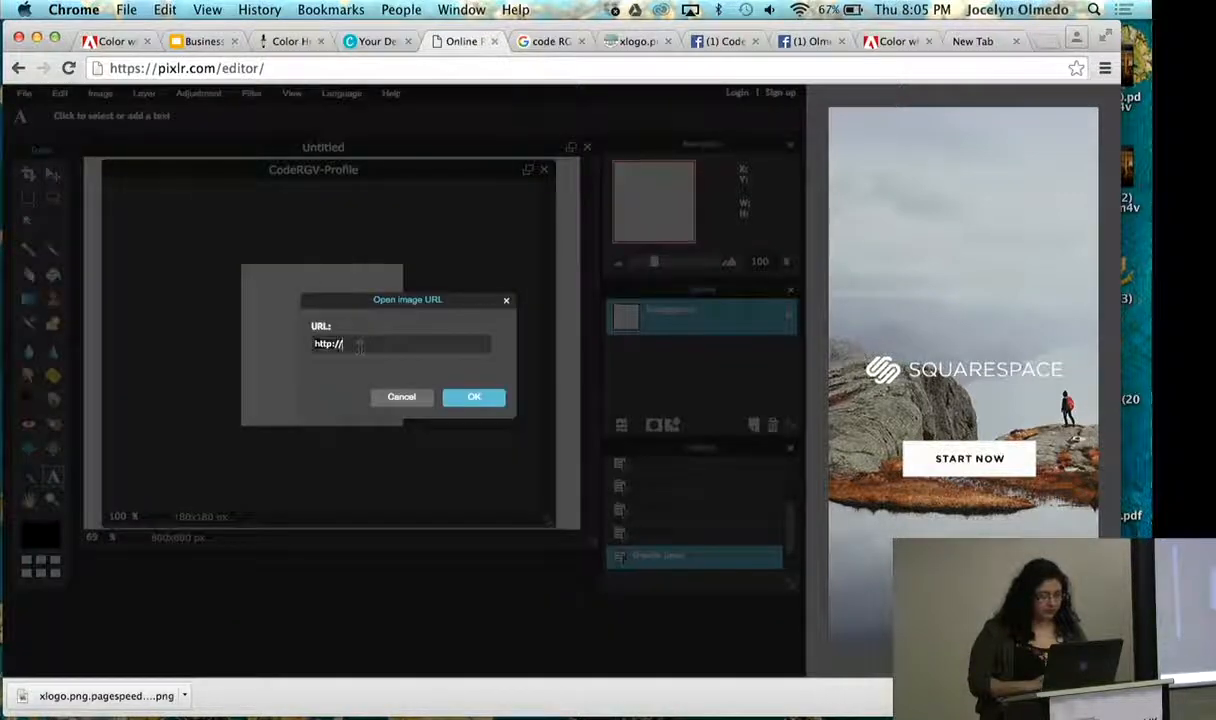
key("super+v")
left_click(472, 397)
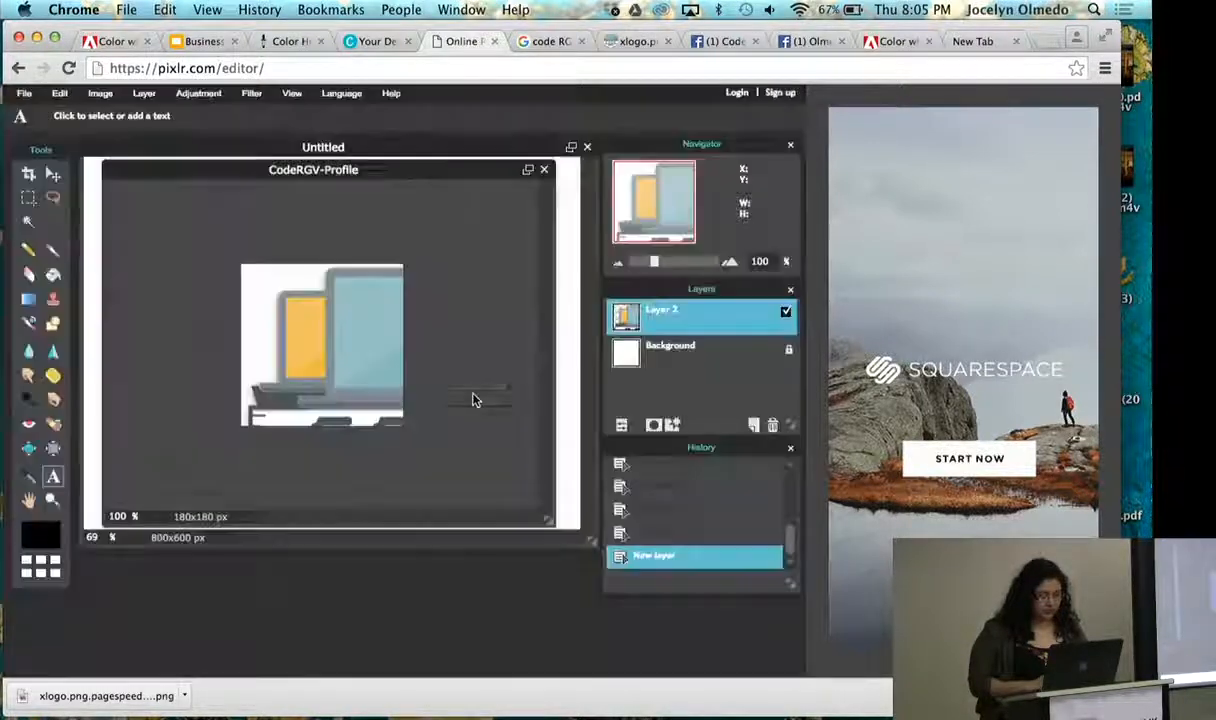
- Free transform the new logo layer so the whole logo fits inside the 180 x 180 px canvas, and apply the changes
left_click(100, 93)
left_click(60, 93)
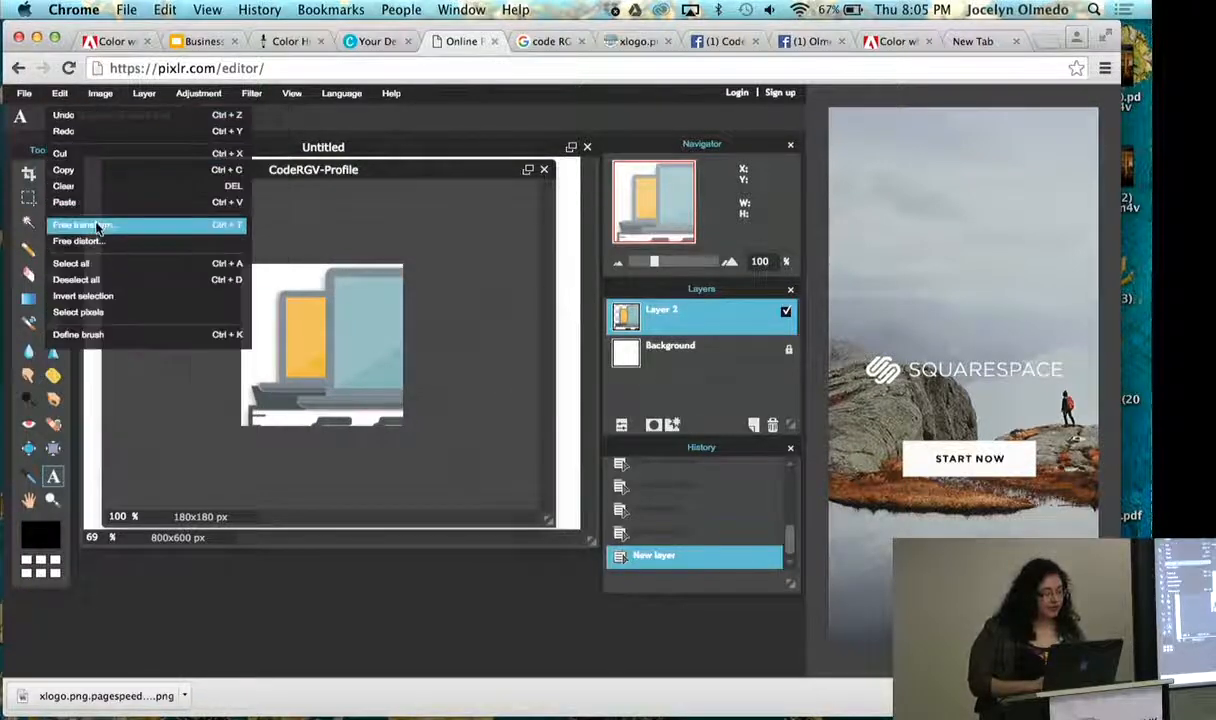
left_click(97, 226)
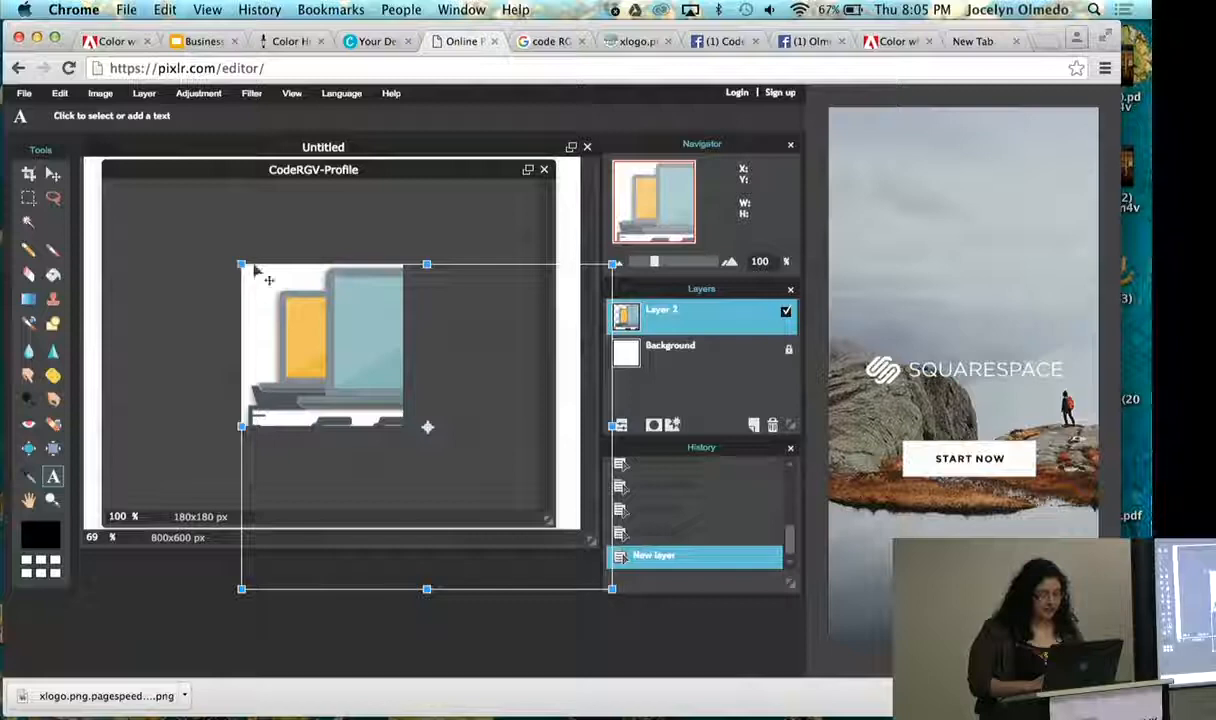
left_click_drag(241, 265, 275, 309)
left_click_drag(372, 378, 398, 406)
left_click_drag(351, 360, 354, 361)
left_click(492, 357)
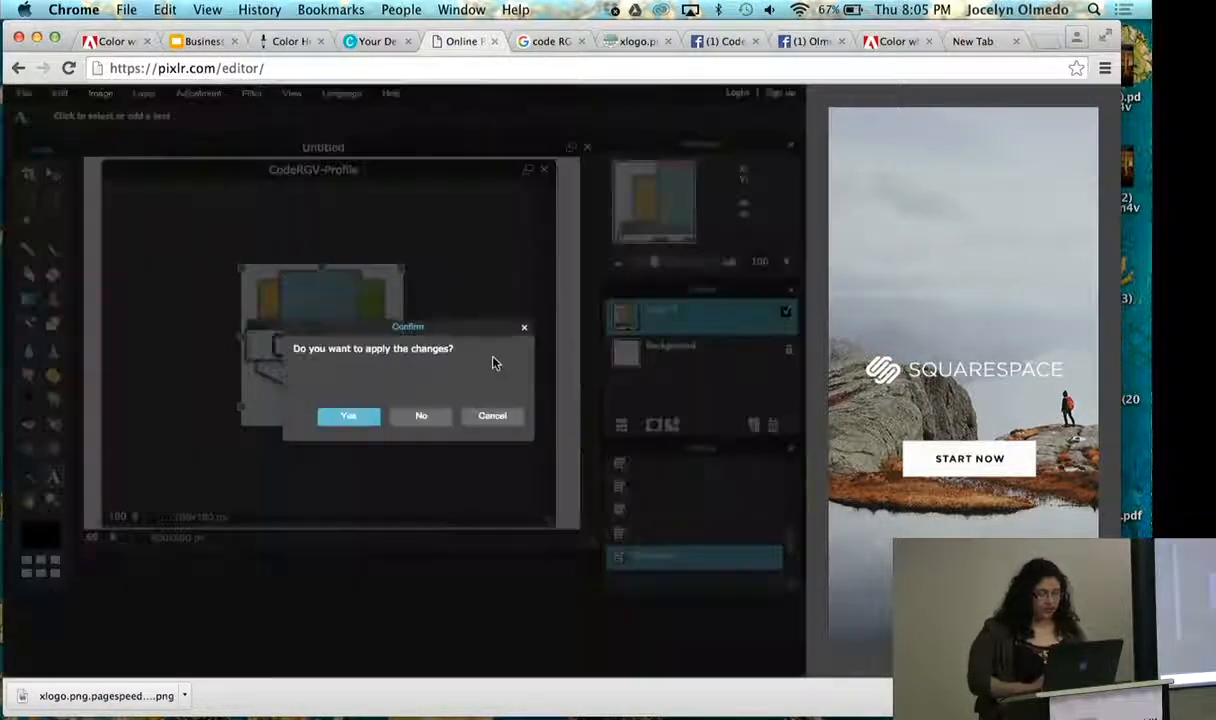
left_click(347, 416)
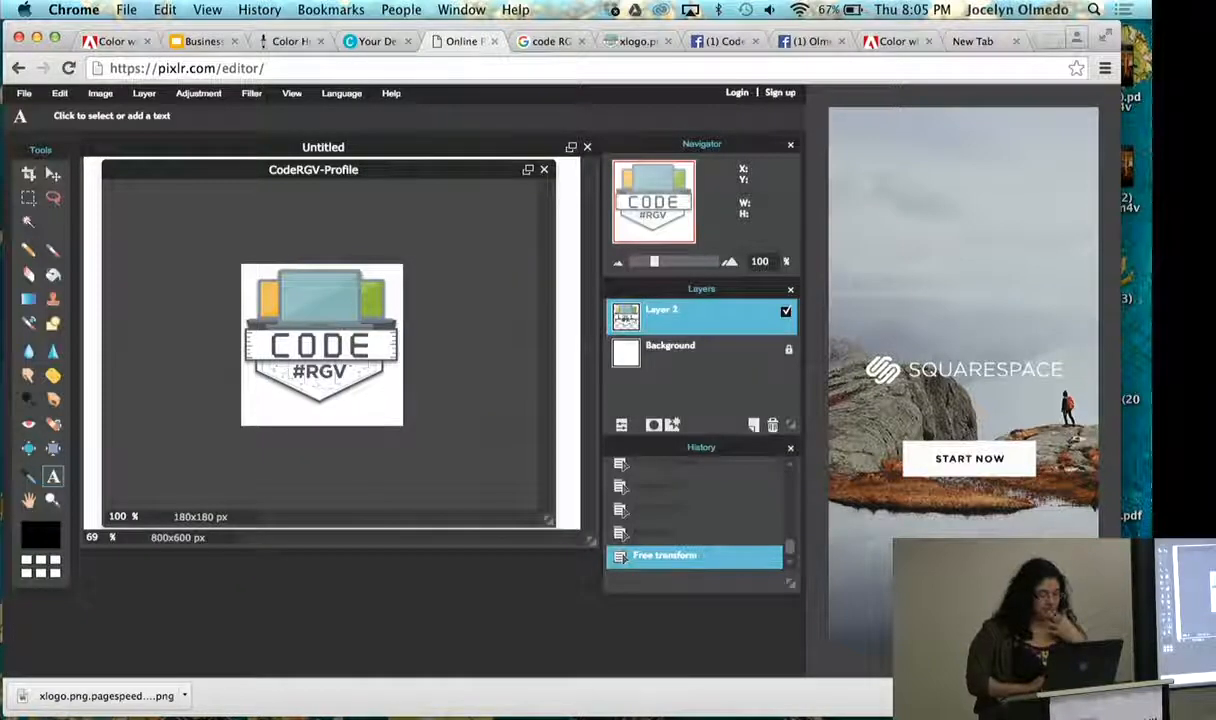
- Use Free transform to shift the logo slightly down so it sits vertically centred on the canvas, and apply the changes
key("super+t")
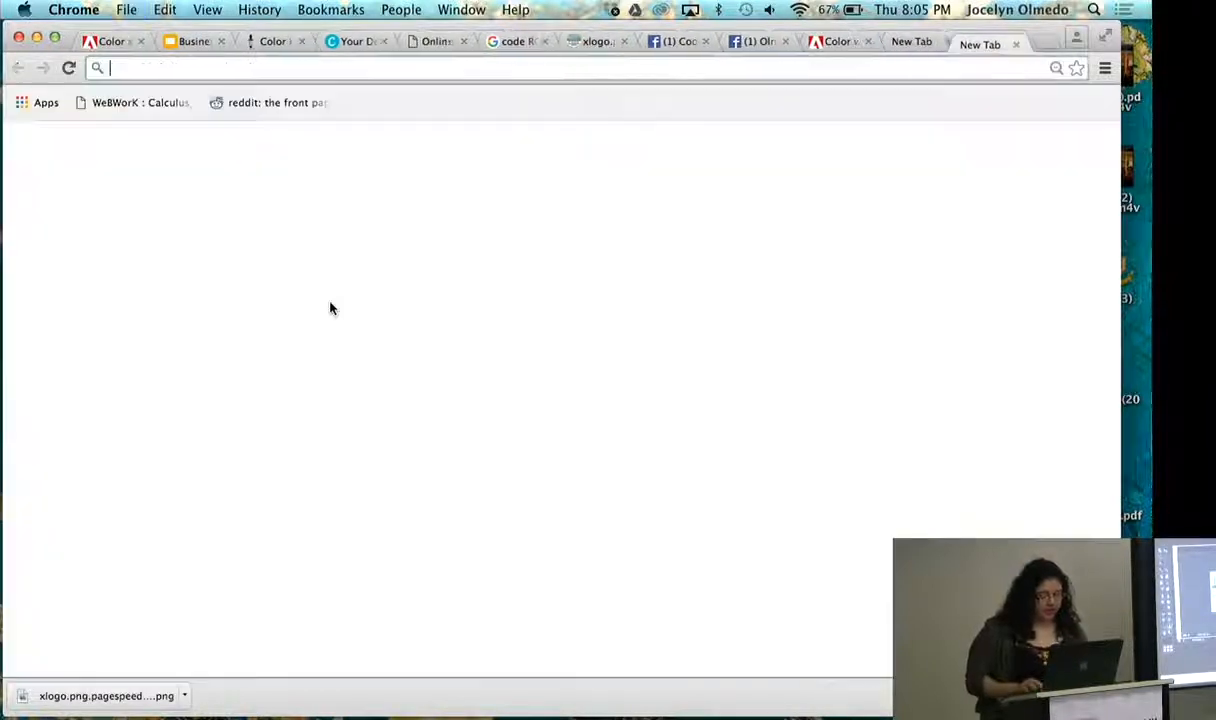
left_click(430, 41)
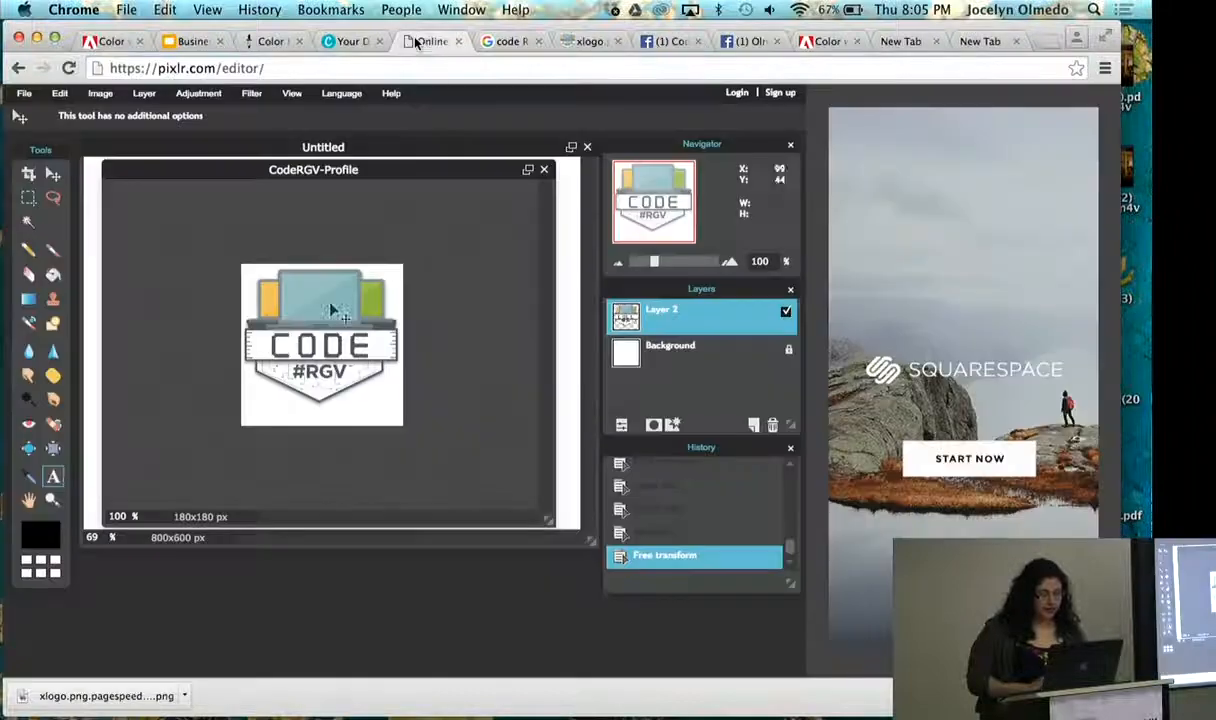
left_click(104, 95)
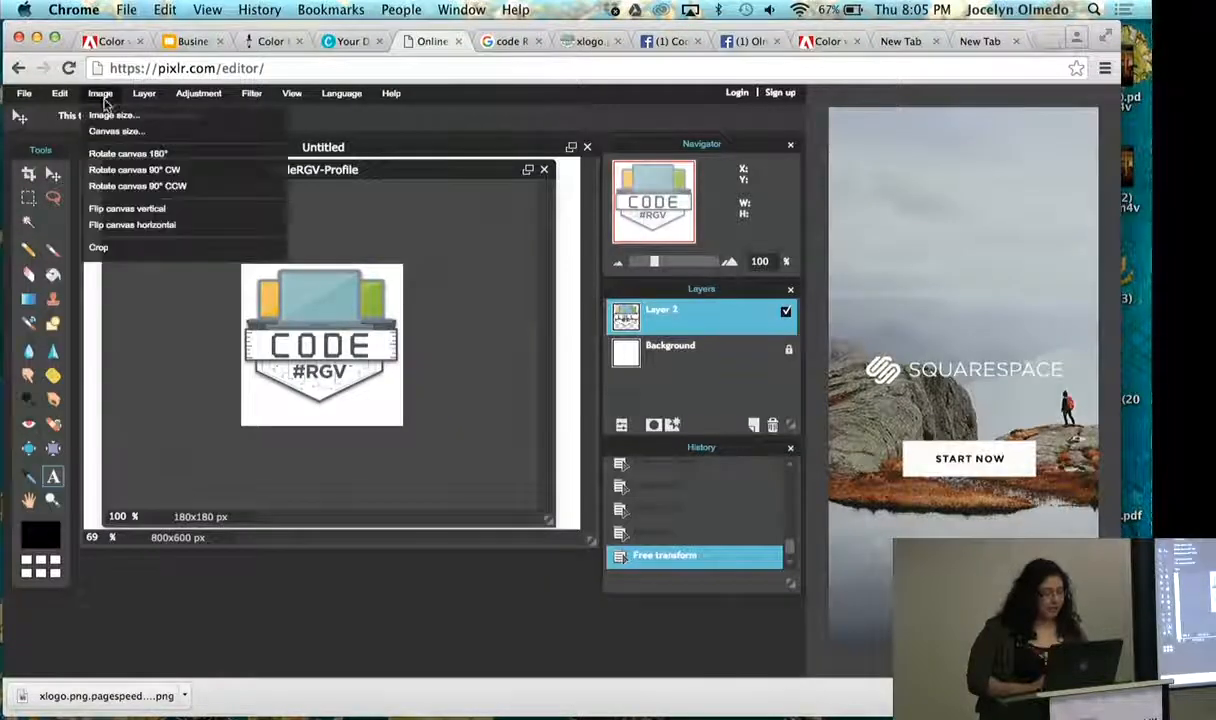
mouse_move(60, 94)
left_click(100, 224)
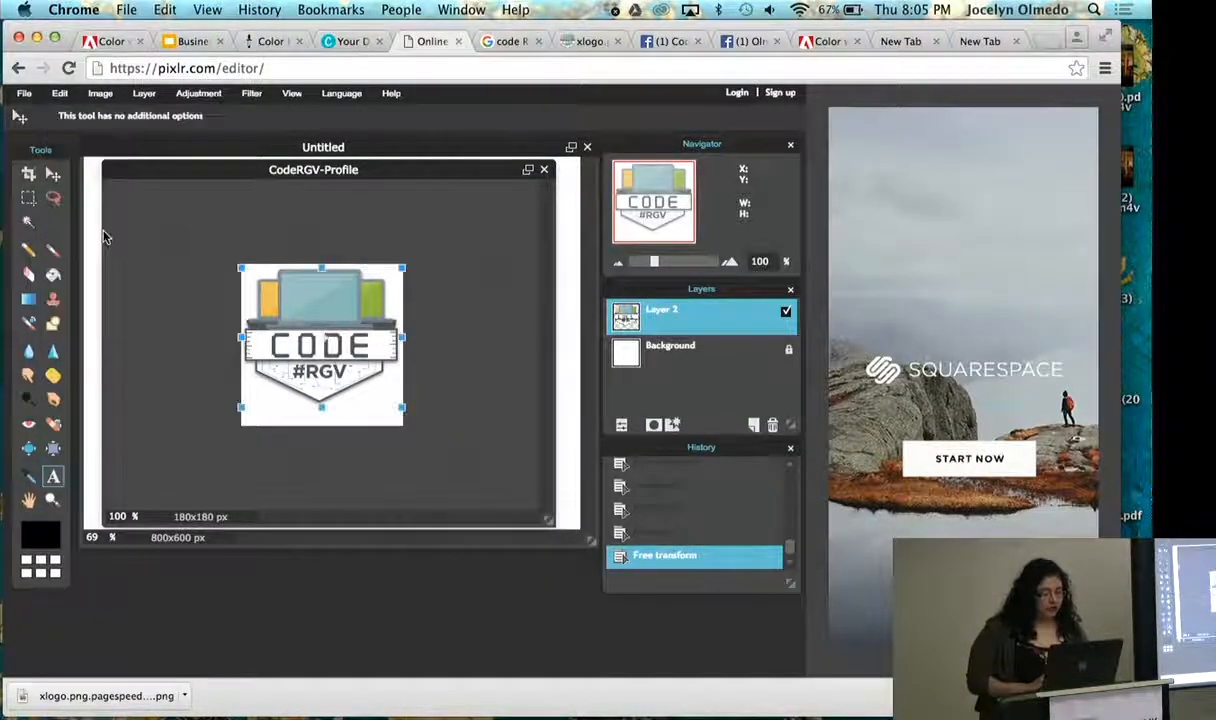
left_click_drag(345, 328, 337, 341)
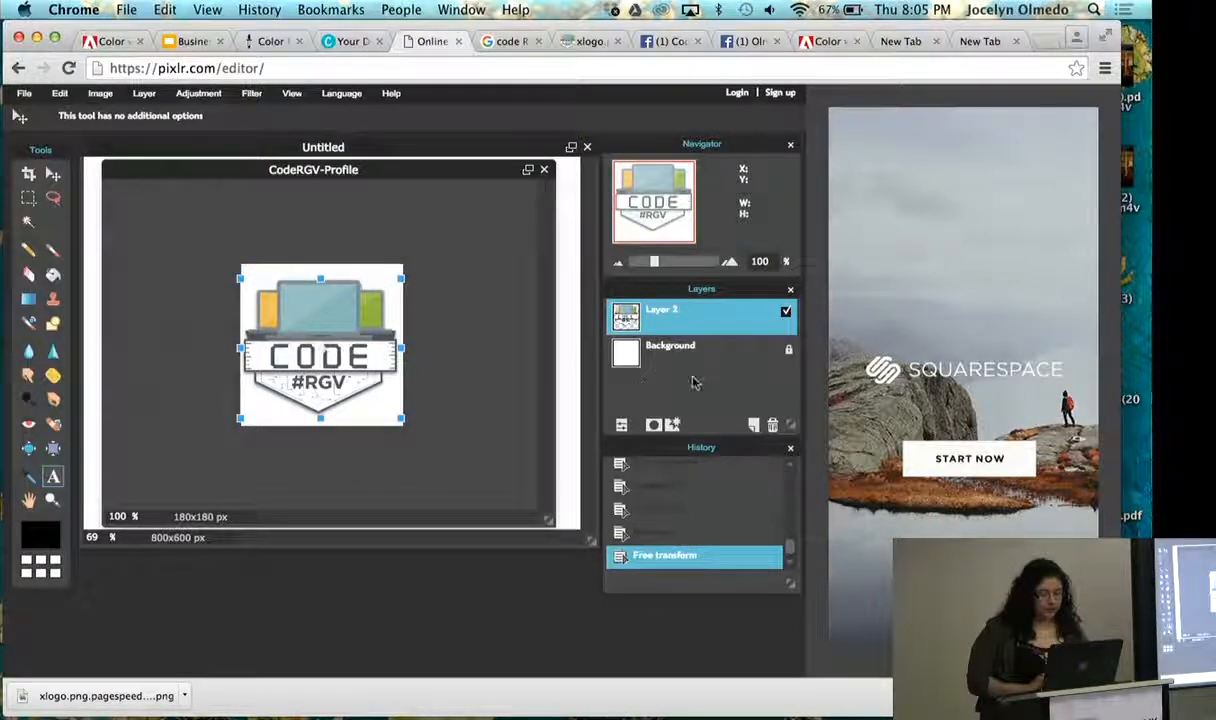
left_click(660, 355)
left_click(361, 413)
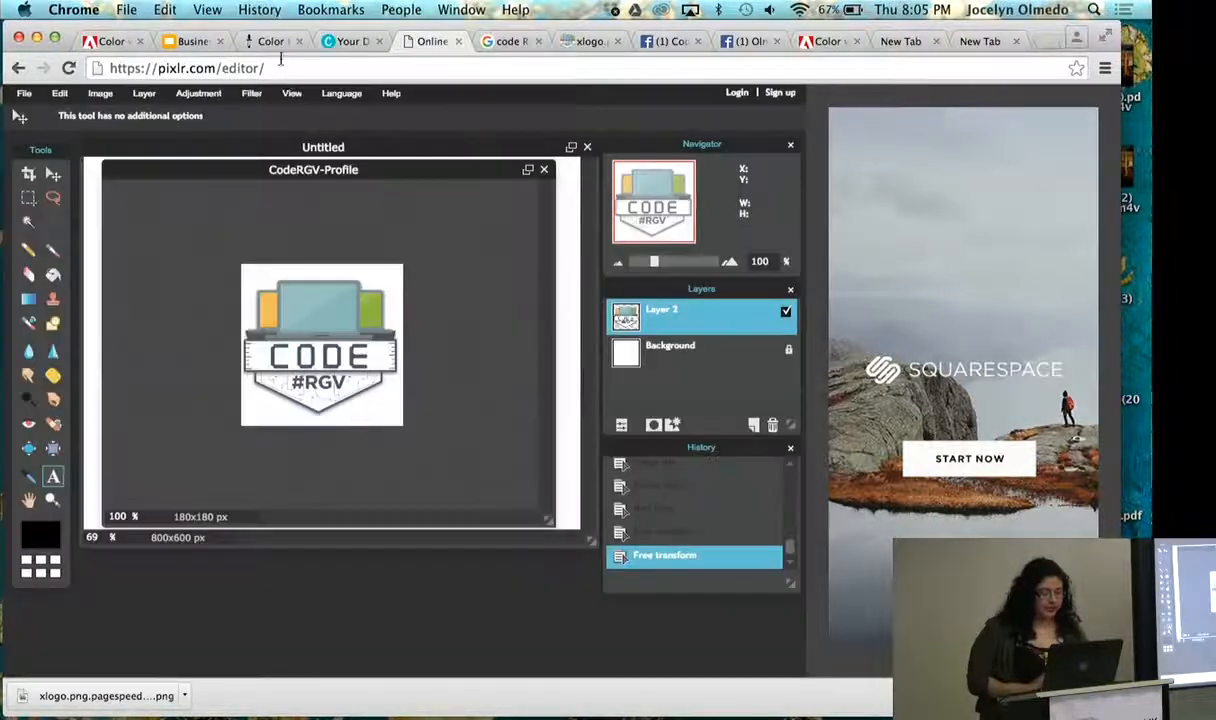
left_click(291, 94)
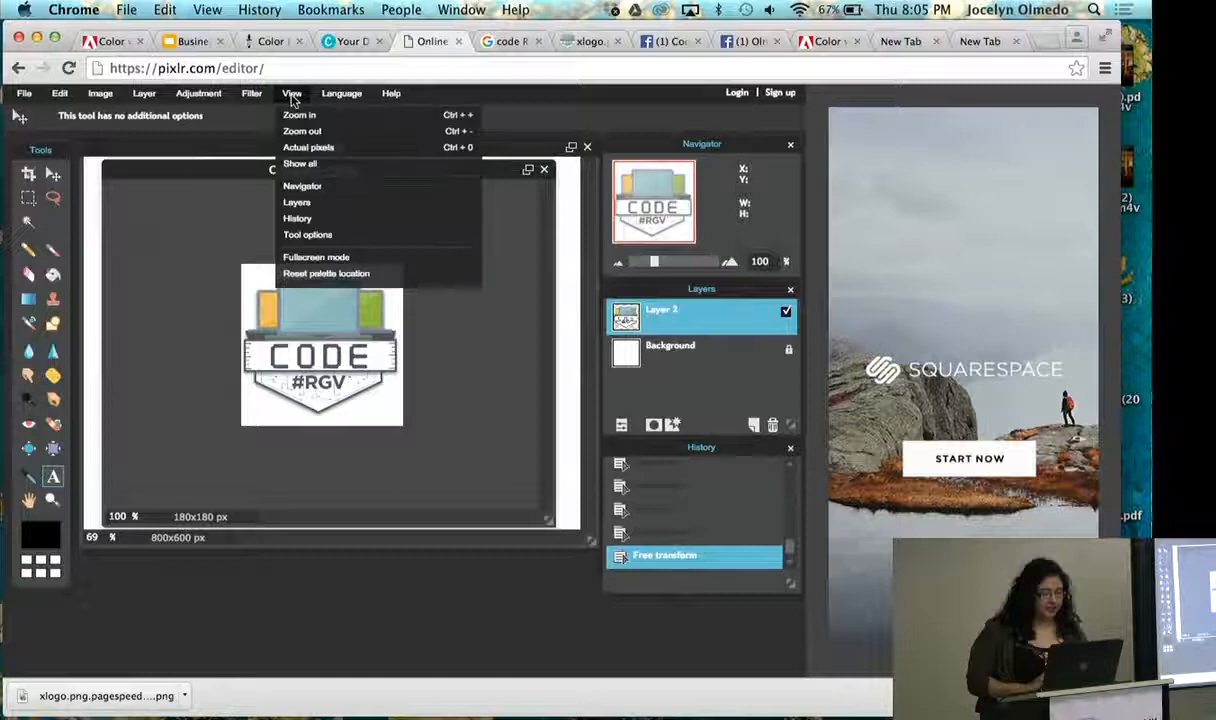
left_click(185, 194)
- Save the profile image as a layered Pixlr file, CodeRGV-Profile .pxd, in Downloads, replacing the existing file
left_click(36, 95)
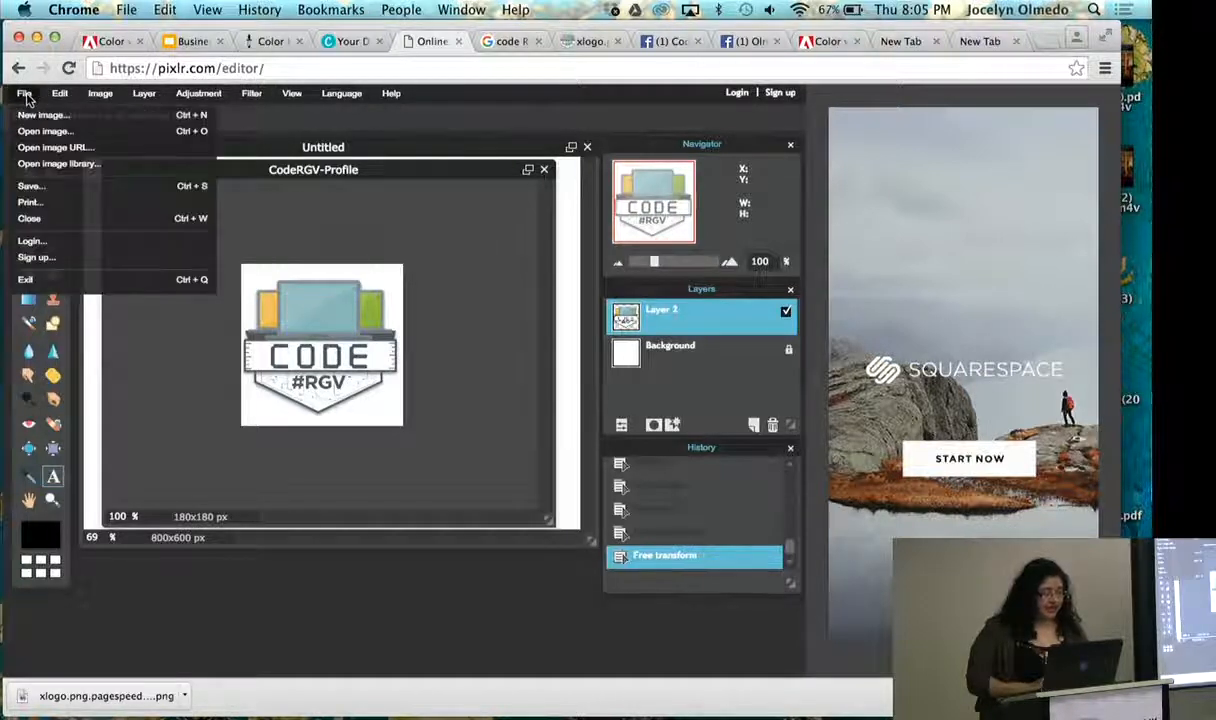
left_click(31, 186)
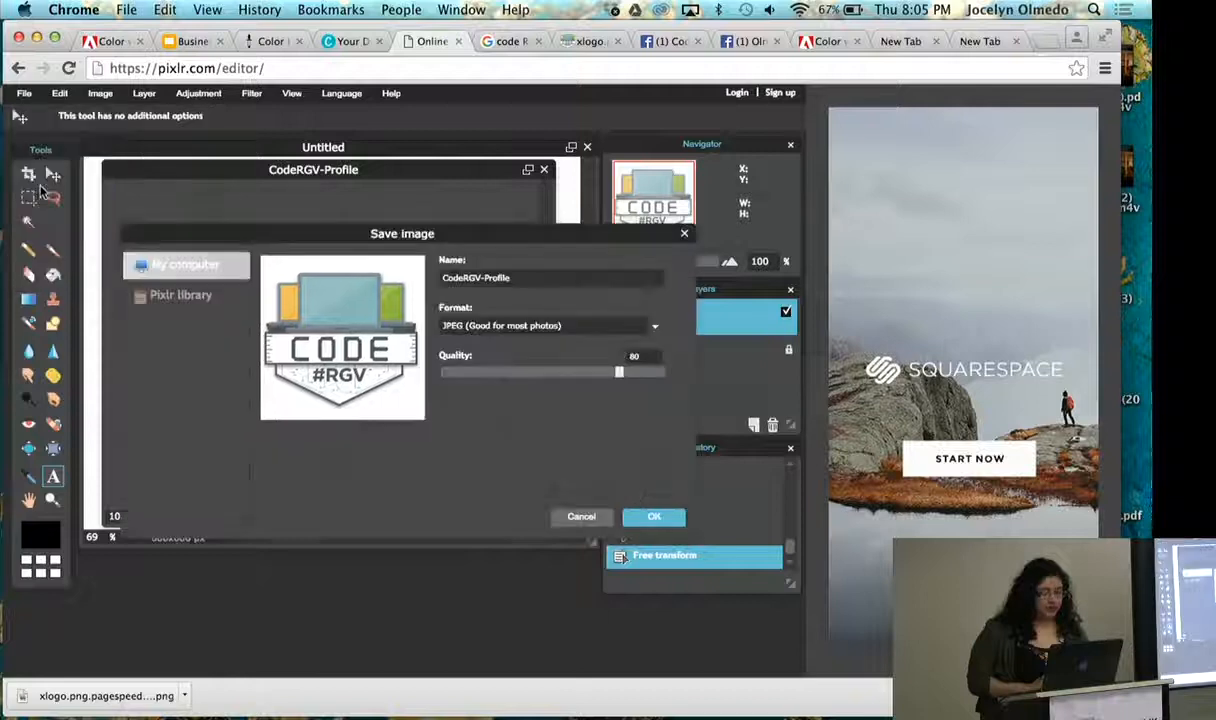
left_click(561, 336)
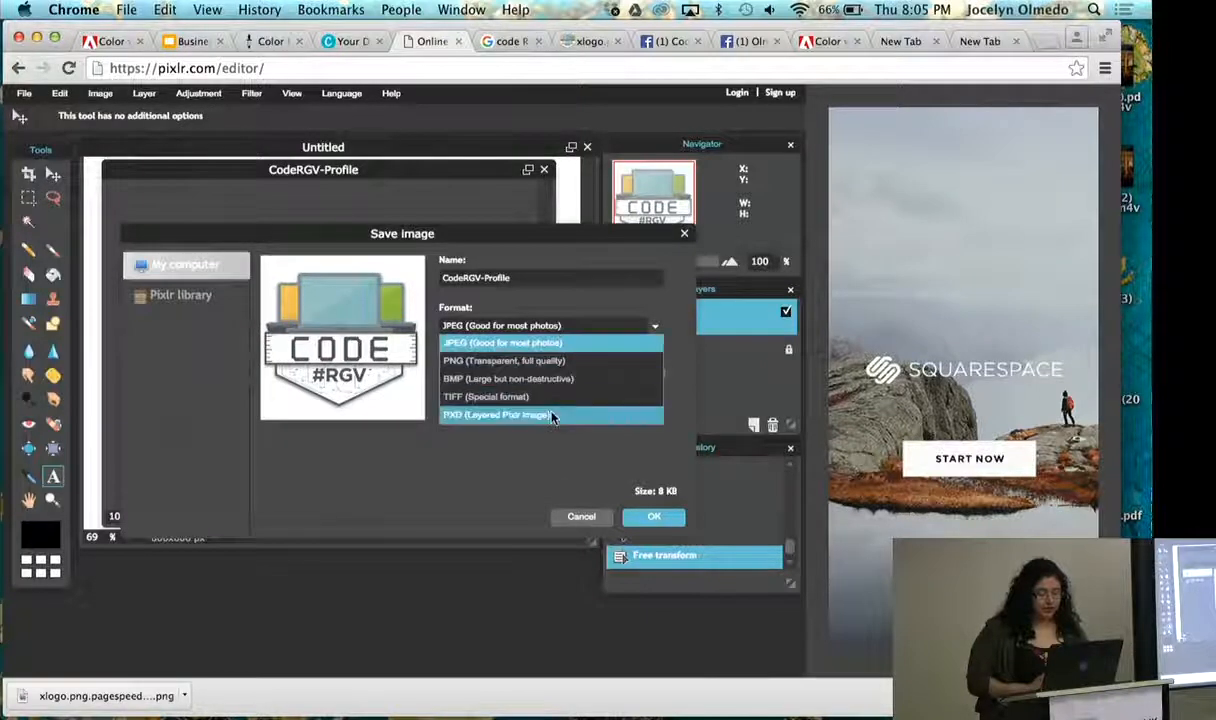
left_click(528, 410)
left_click(655, 519)
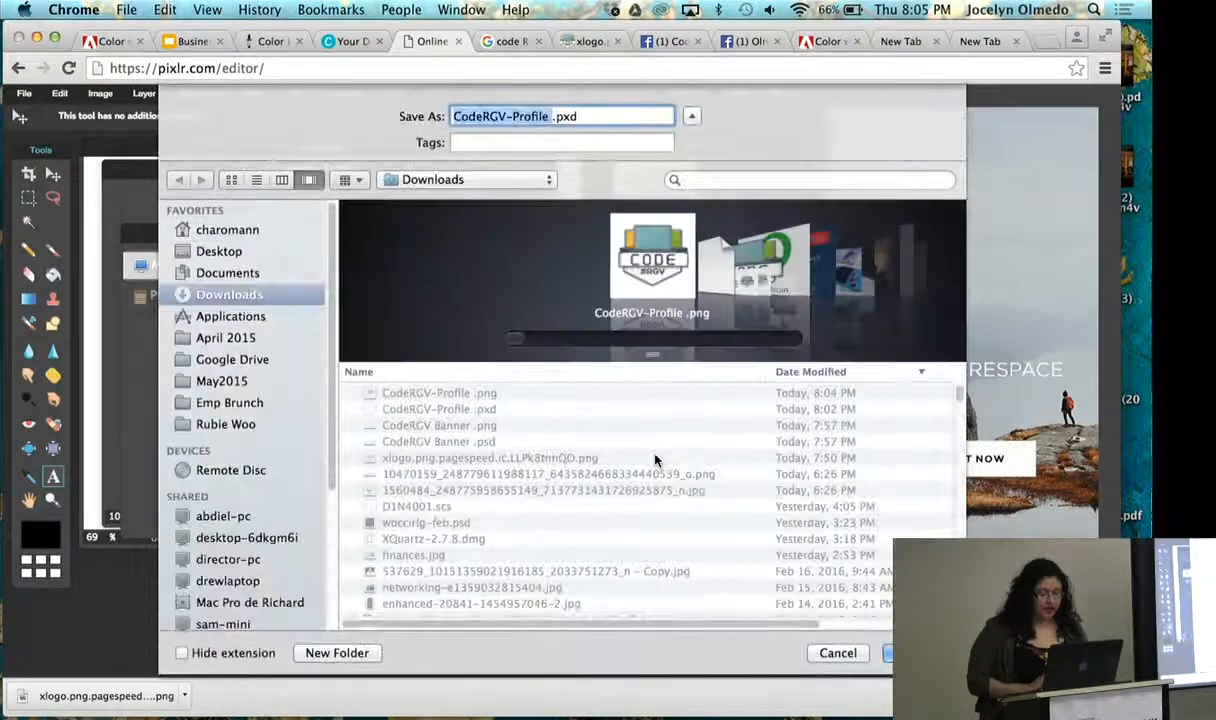
left_click(887, 653)
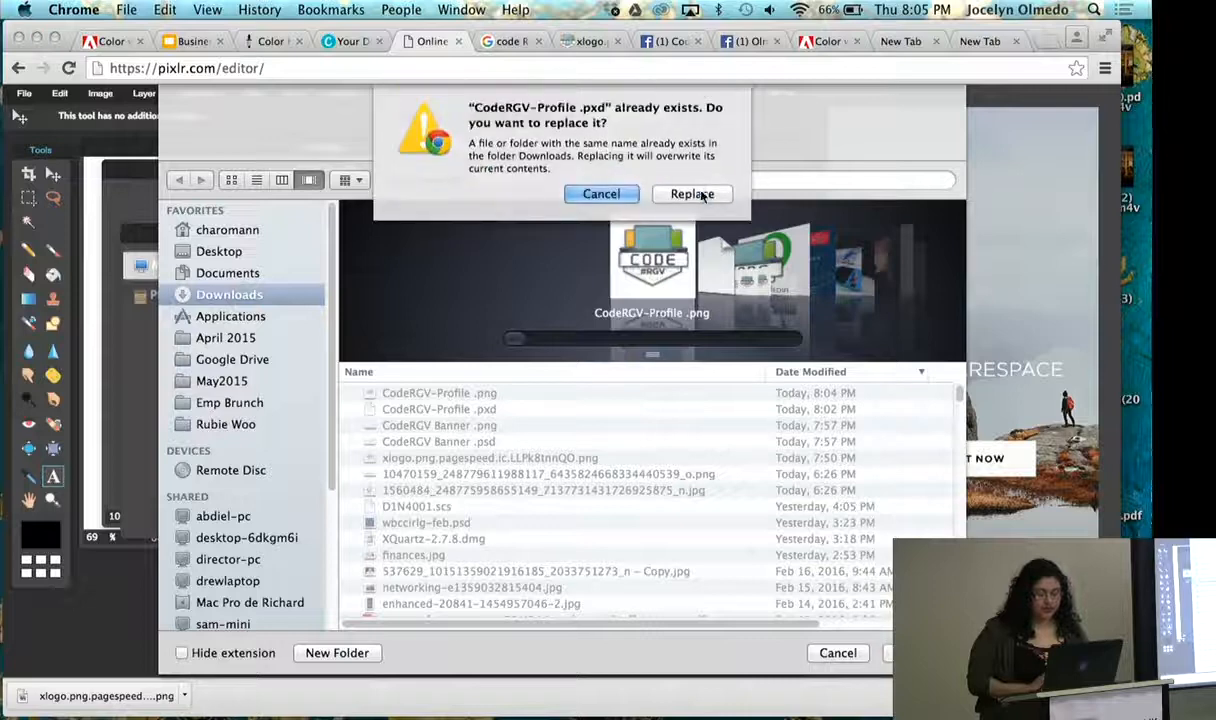
left_click(703, 194)
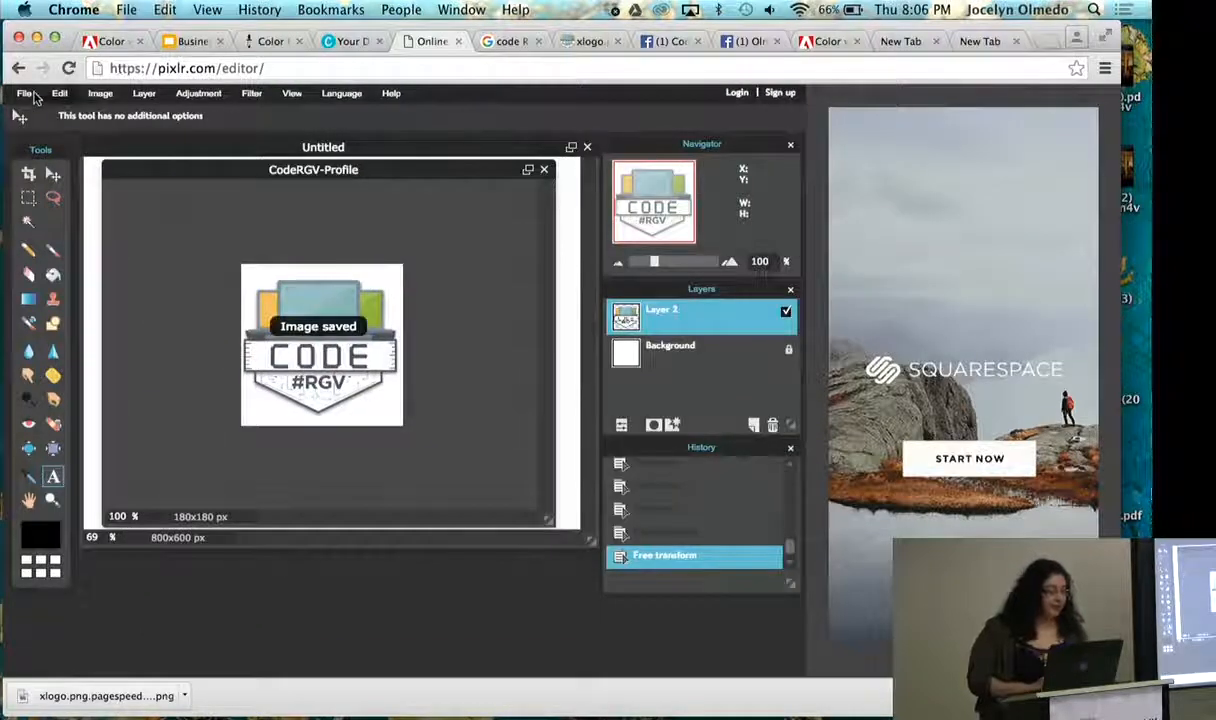
- Save the profile image as a full-quality PNG, CodeRGV-Profile .png, in Downloads, replacing the existing file
left_click(28, 94)
left_click(40, 179)
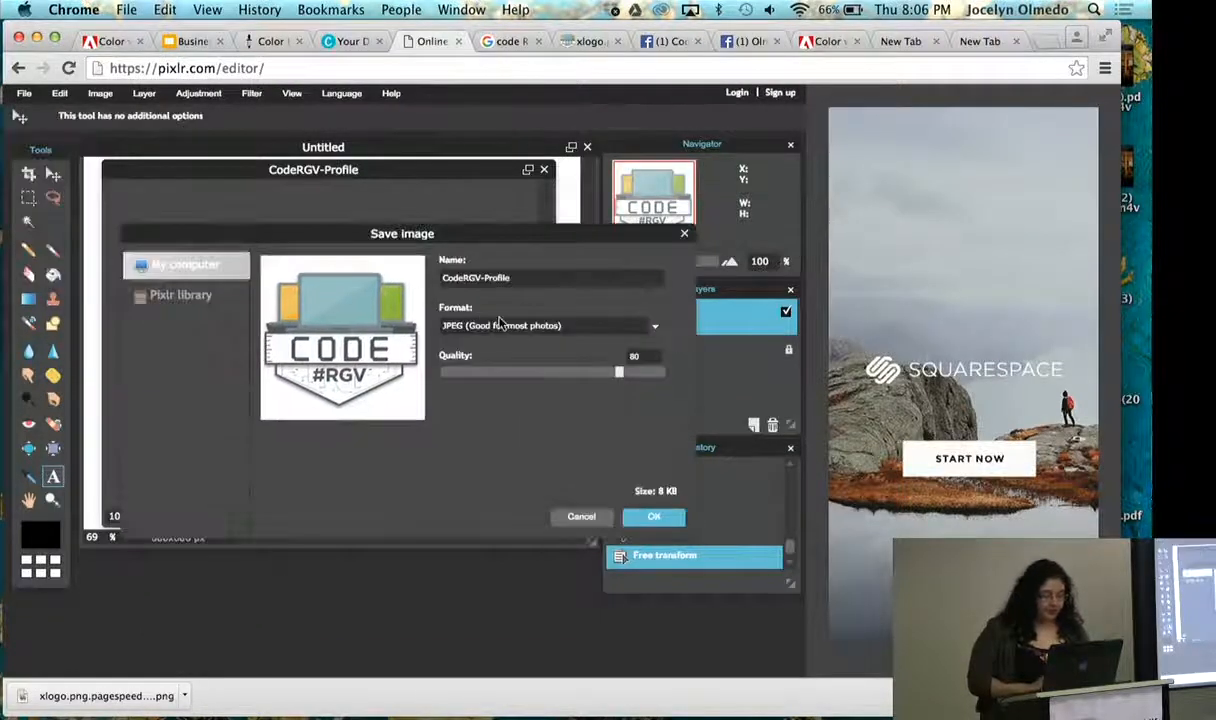
left_click(500, 325)
left_click(480, 355)
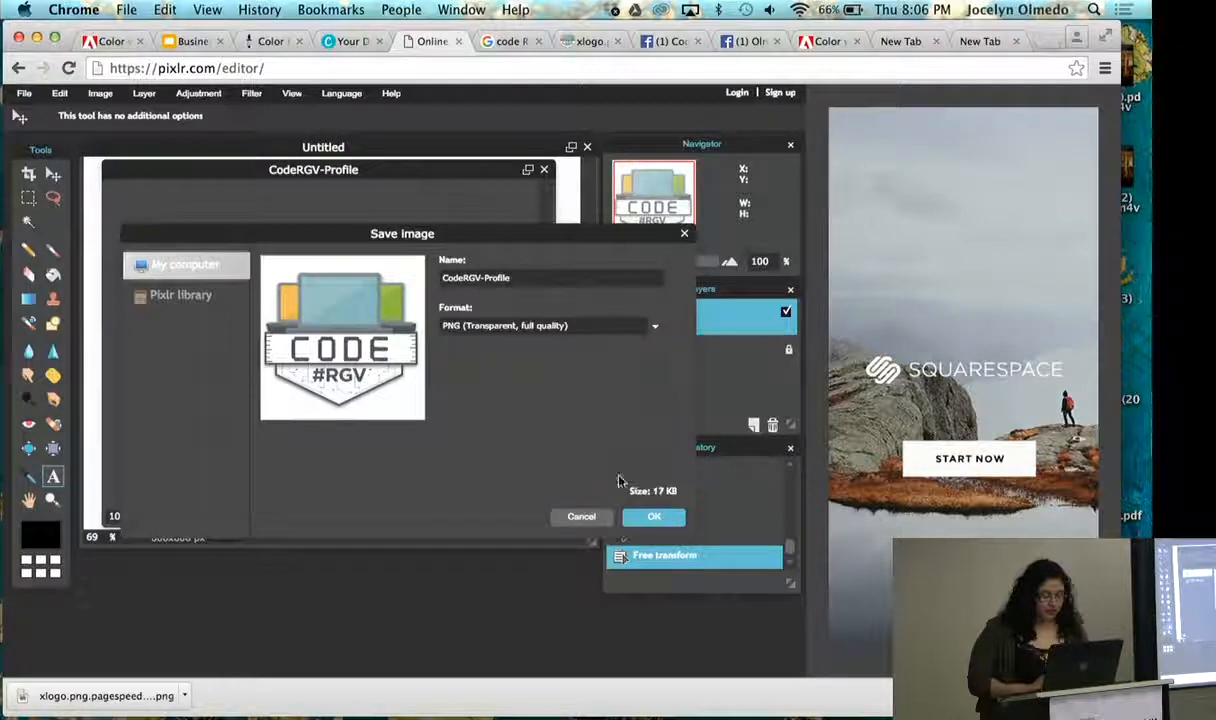
left_click(652, 518)
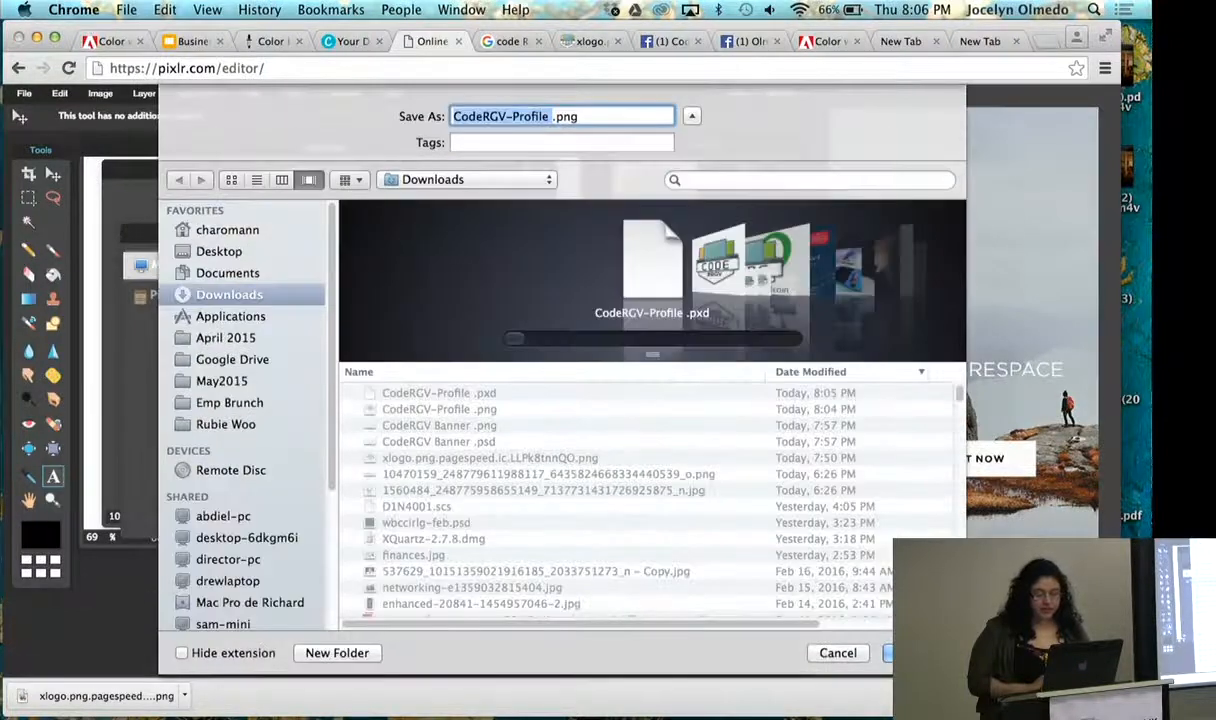
left_click(905, 652)
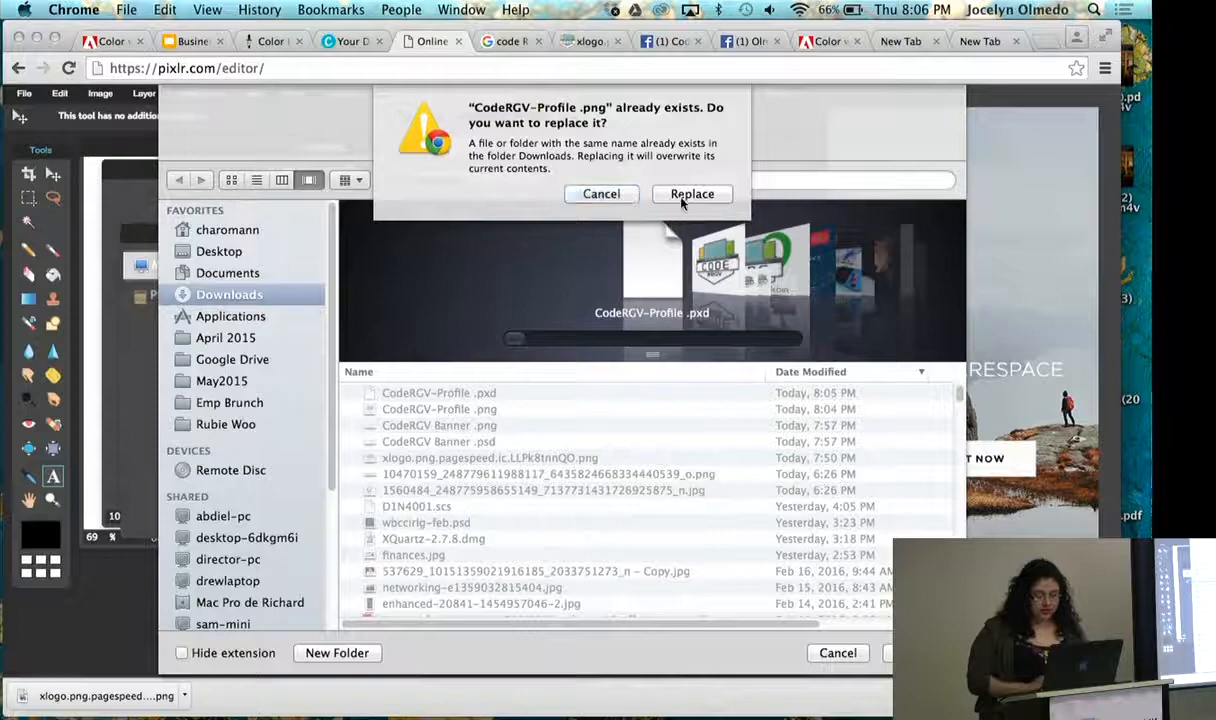
left_click(682, 194)
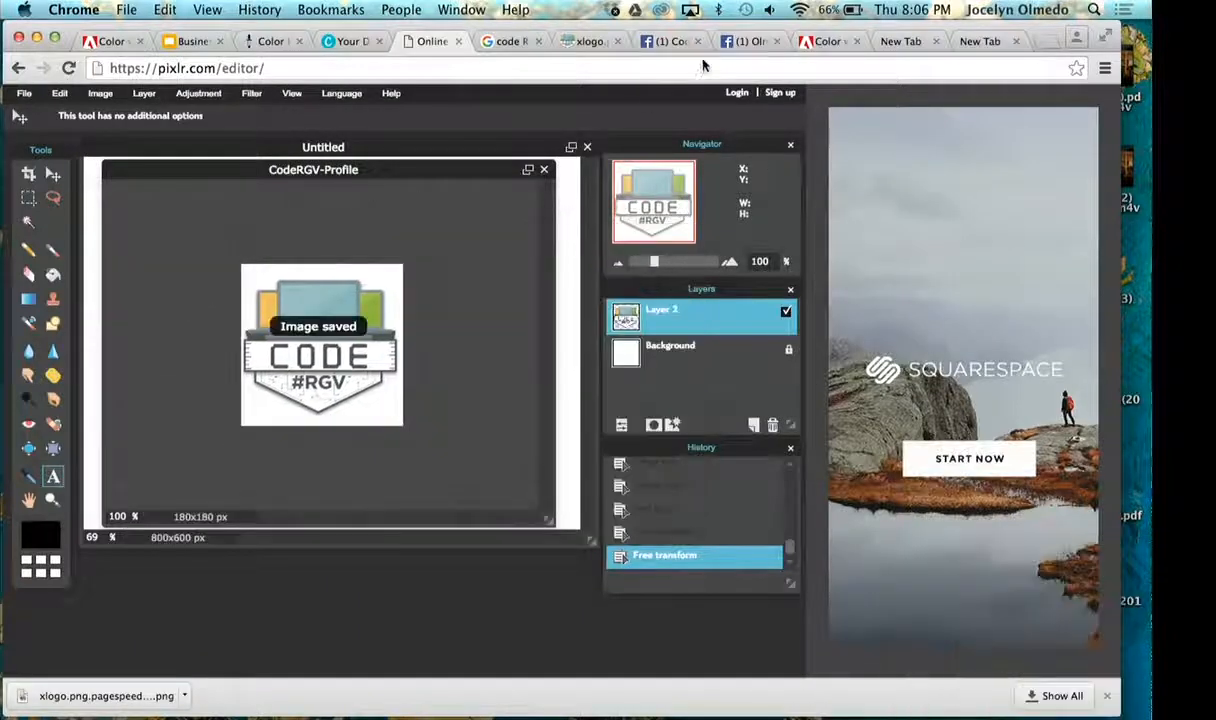
- Switch to the Facebook business page and upload CodeRGV-Profile .png as its profile picture
left_click(745, 41)
left_click(180, 322)
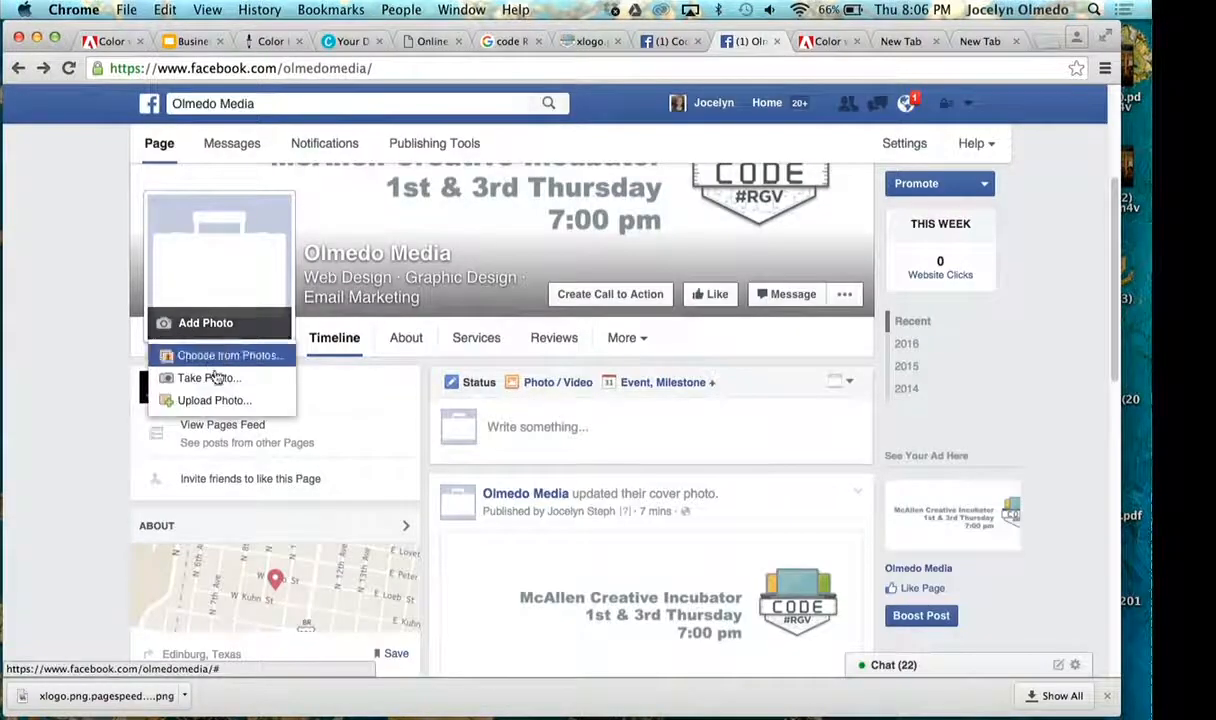
left_click(228, 399)
double_click(437, 312)
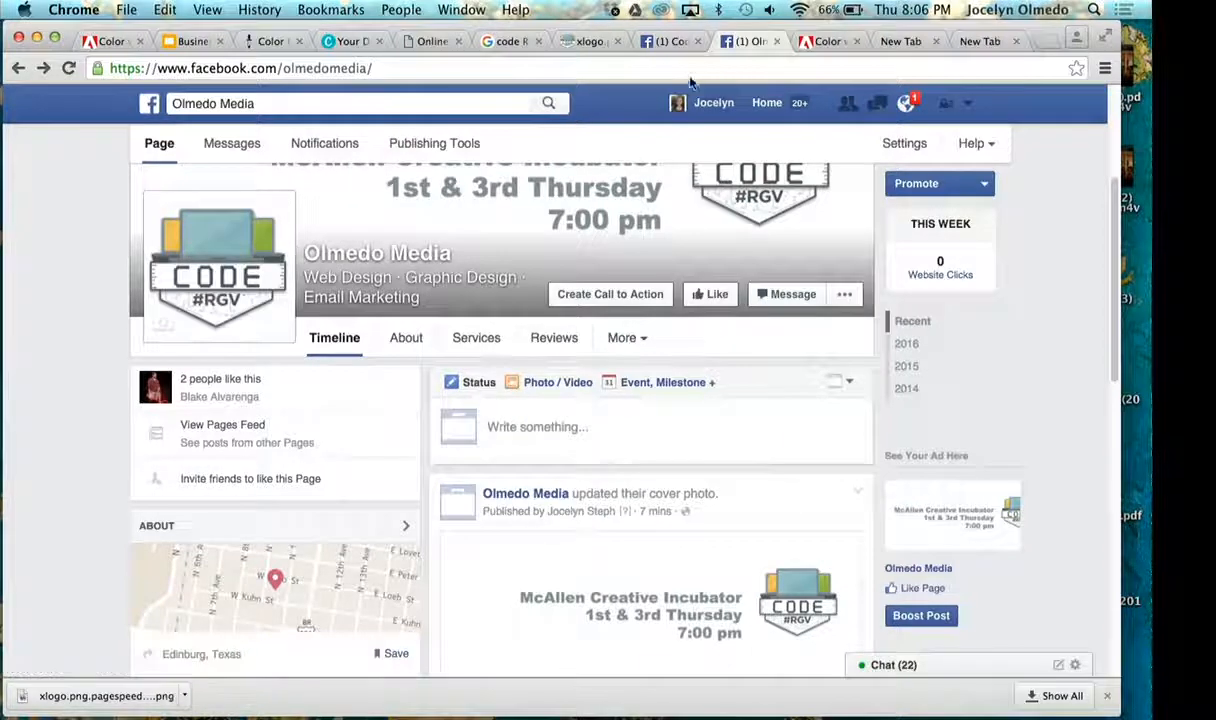
- Return to Pixlr, view the new image size settings, and discard the dialog without creating an image
left_click(402, 41)
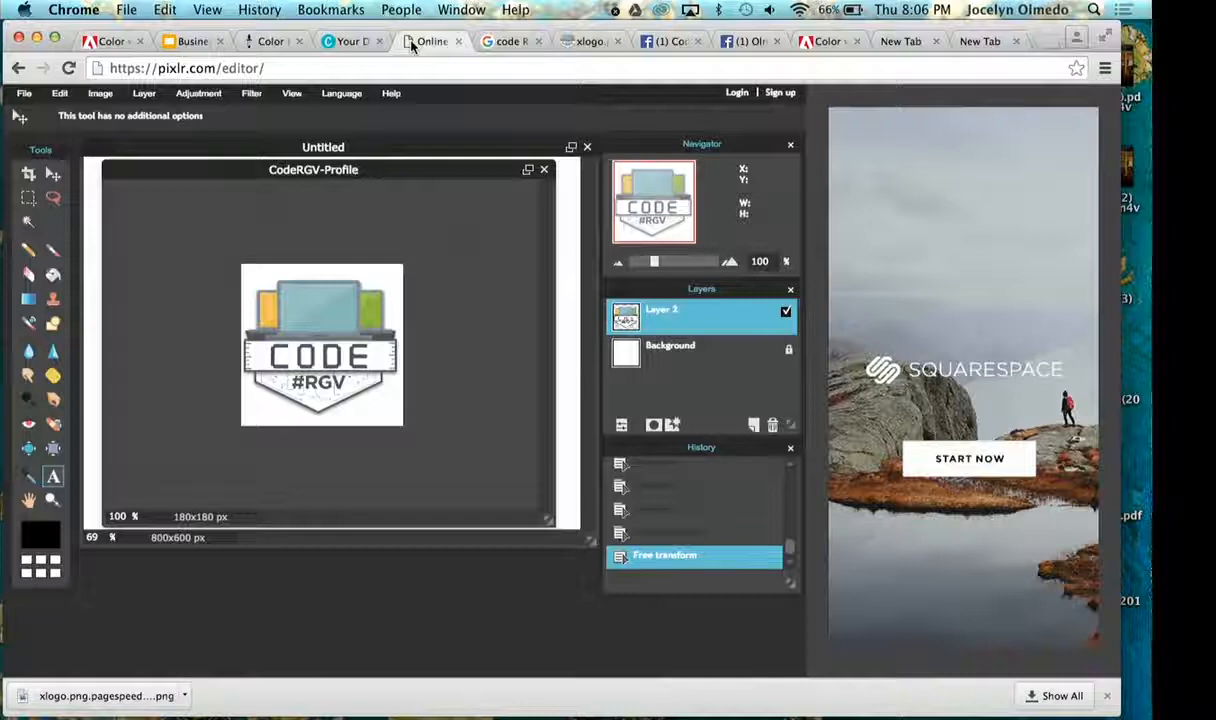
left_click(24, 93)
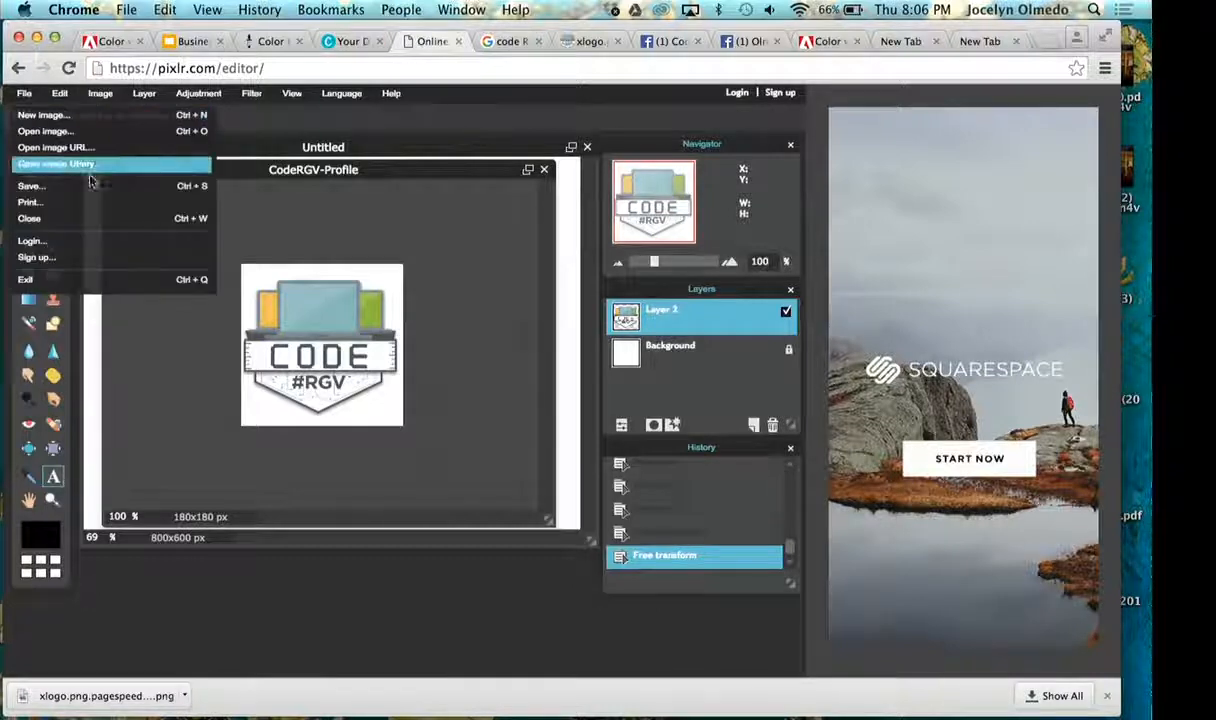
left_click(45, 118)
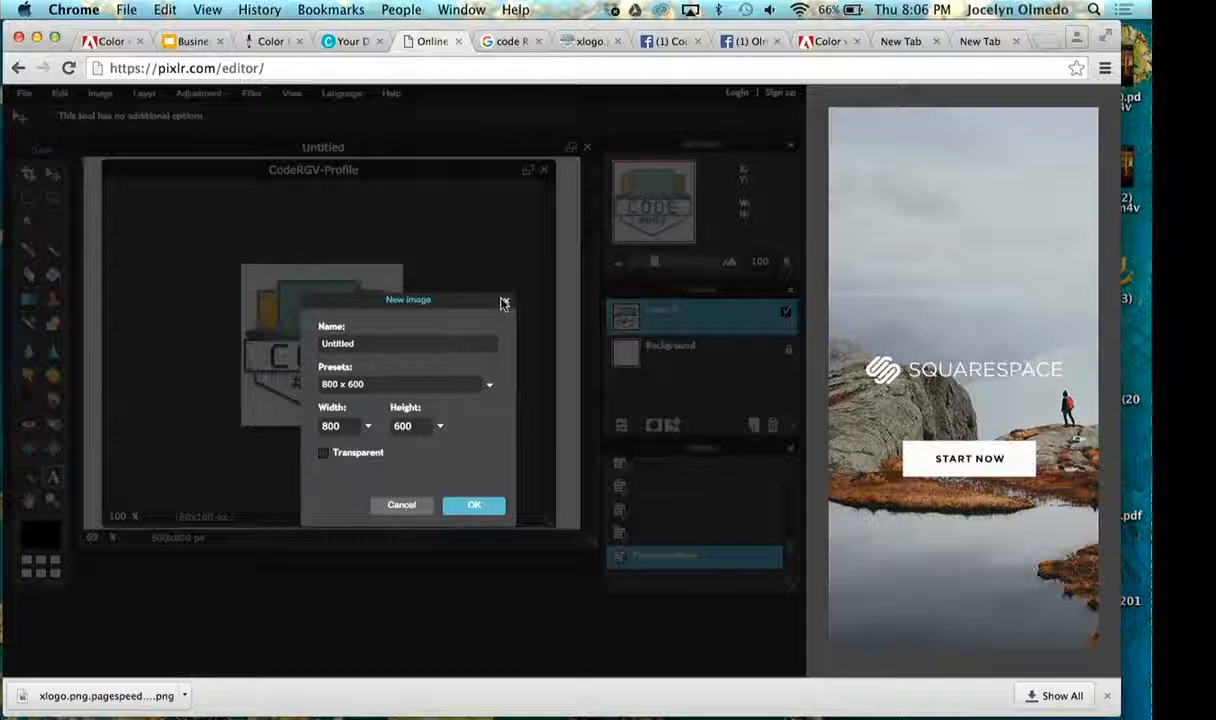
left_click(506, 301)
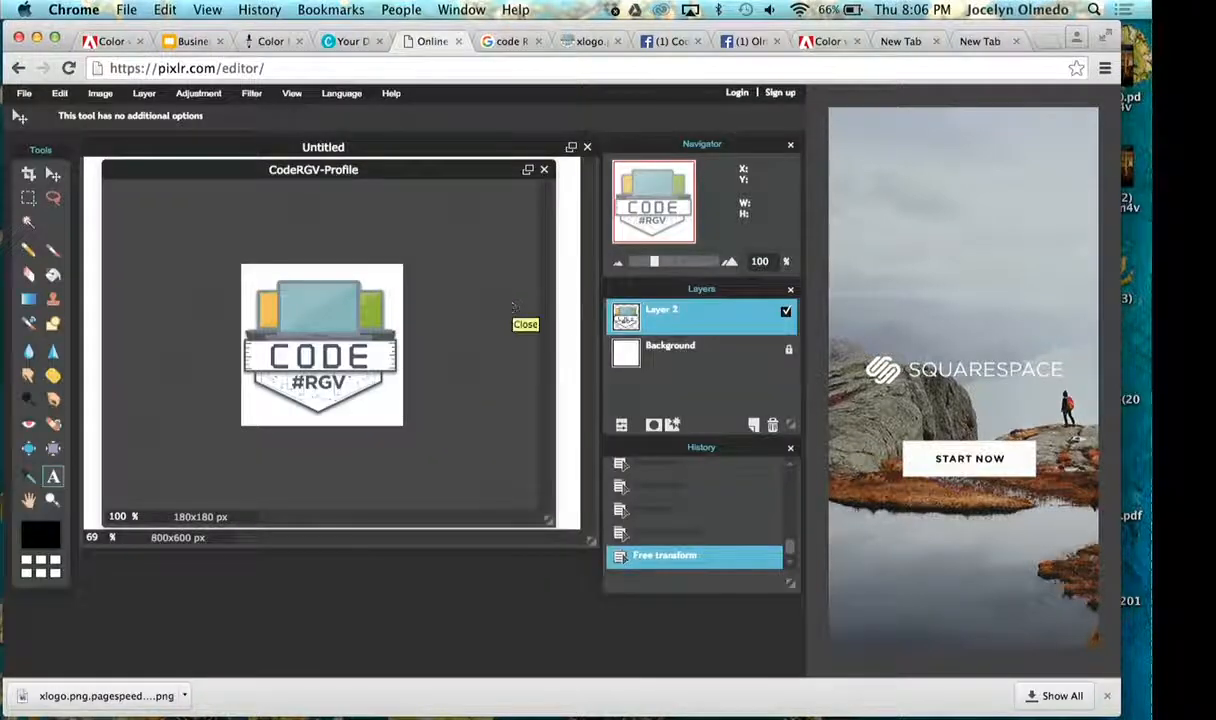
- Review the cover banner and profile picture together on the Facebook business page
left_click(718, 41)
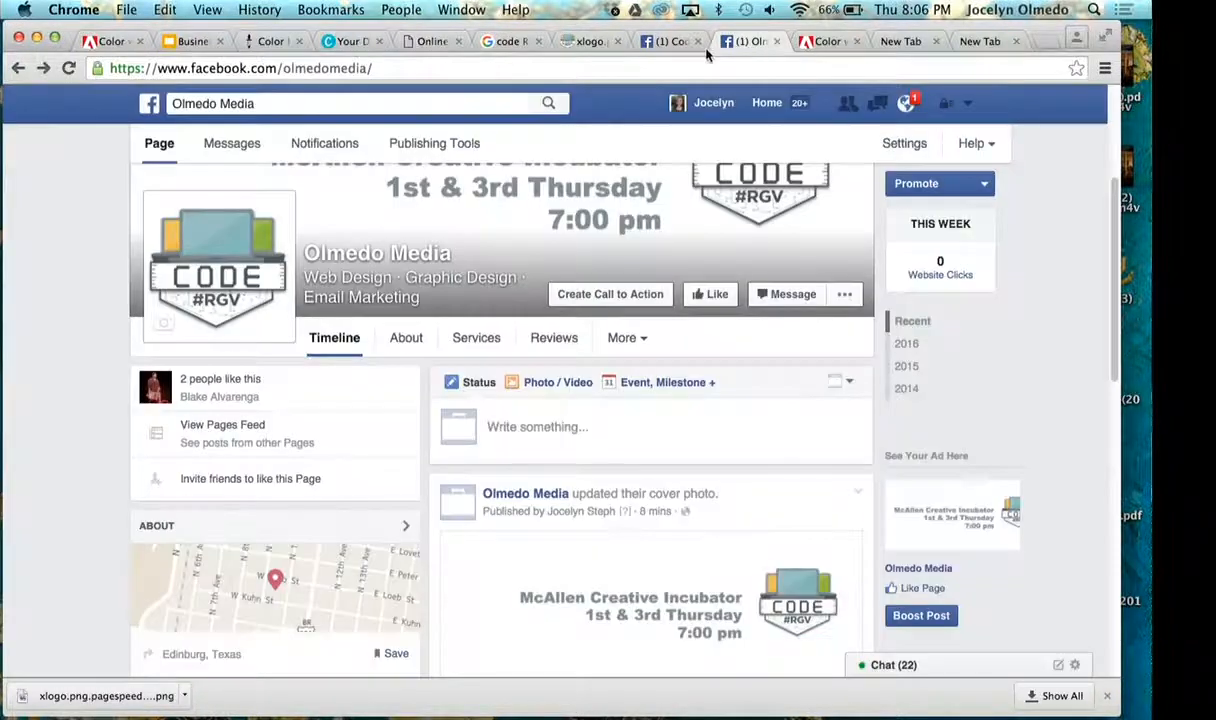
scroll(667, 198, "up", 3)
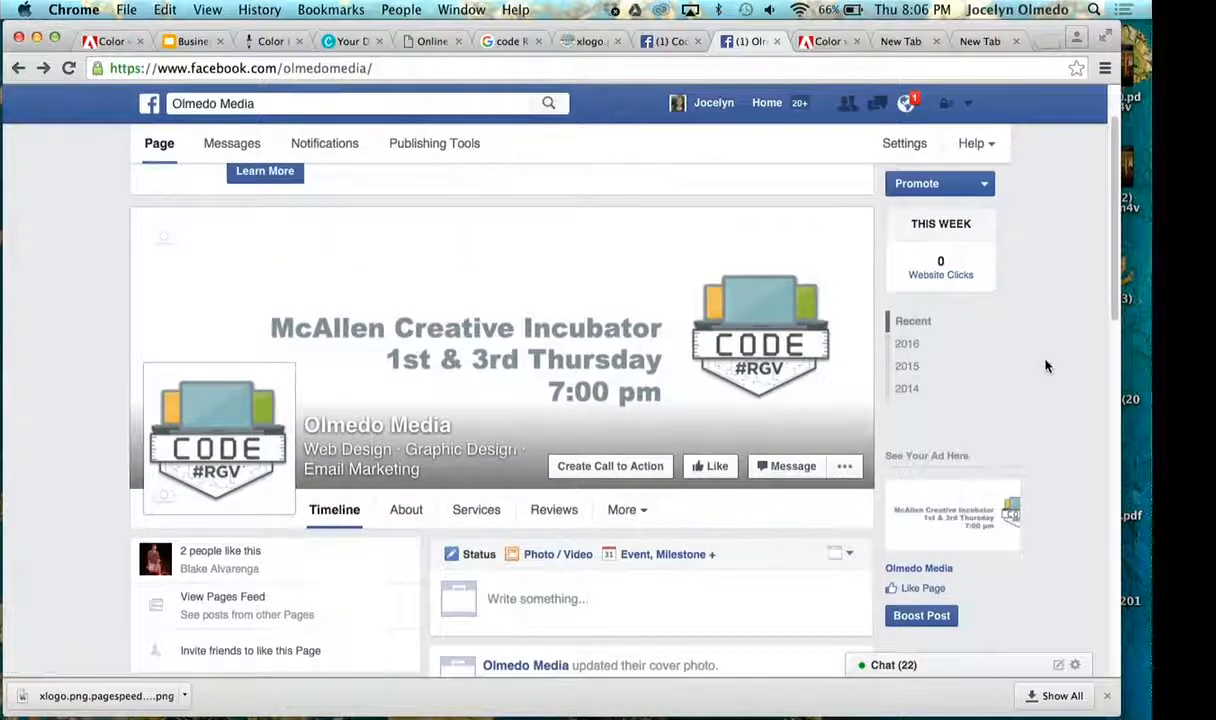
scroll(1046, 366, "down", 2)
scroll(1046, 366, "down", 2)
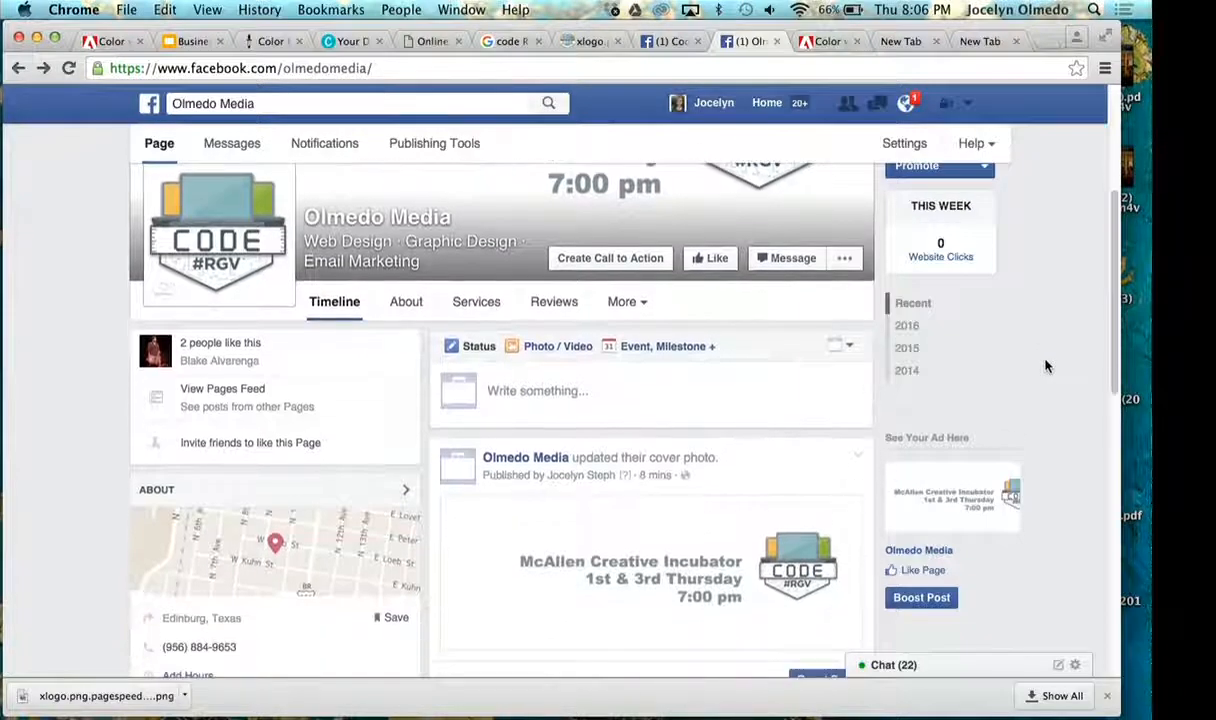
scroll(1046, 366, "up", 2)
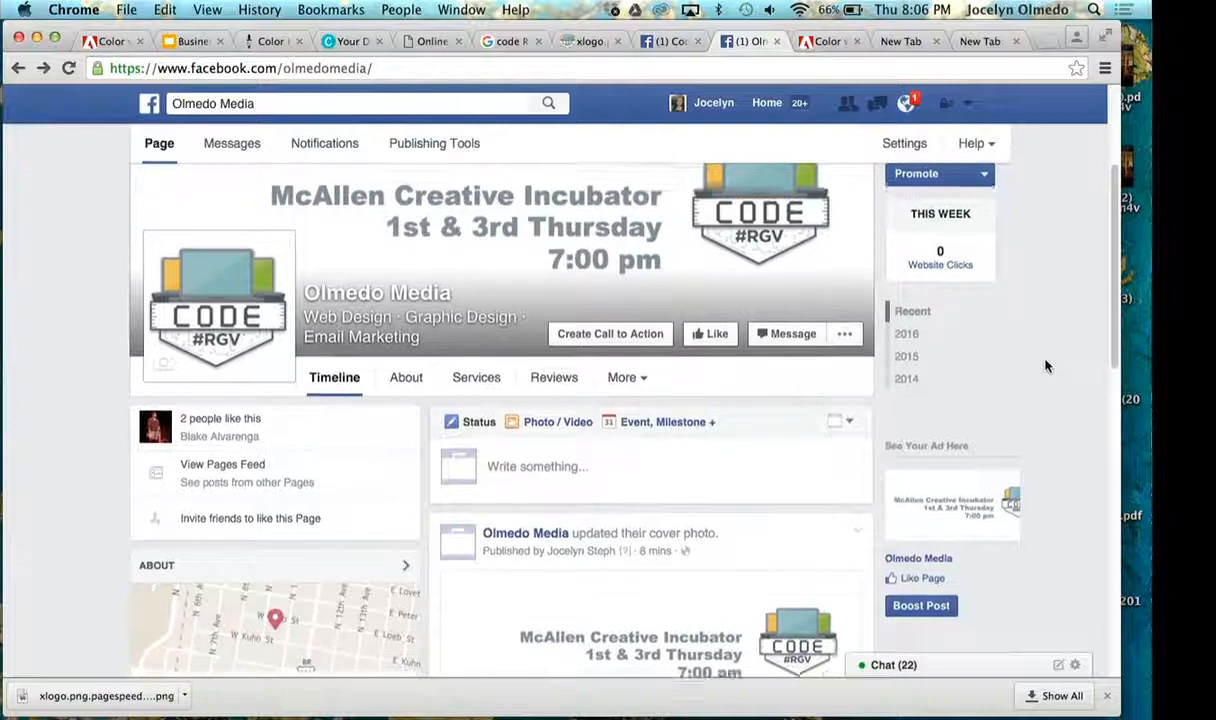
- Switch to Canva's design creation page
left_click(340, 41)
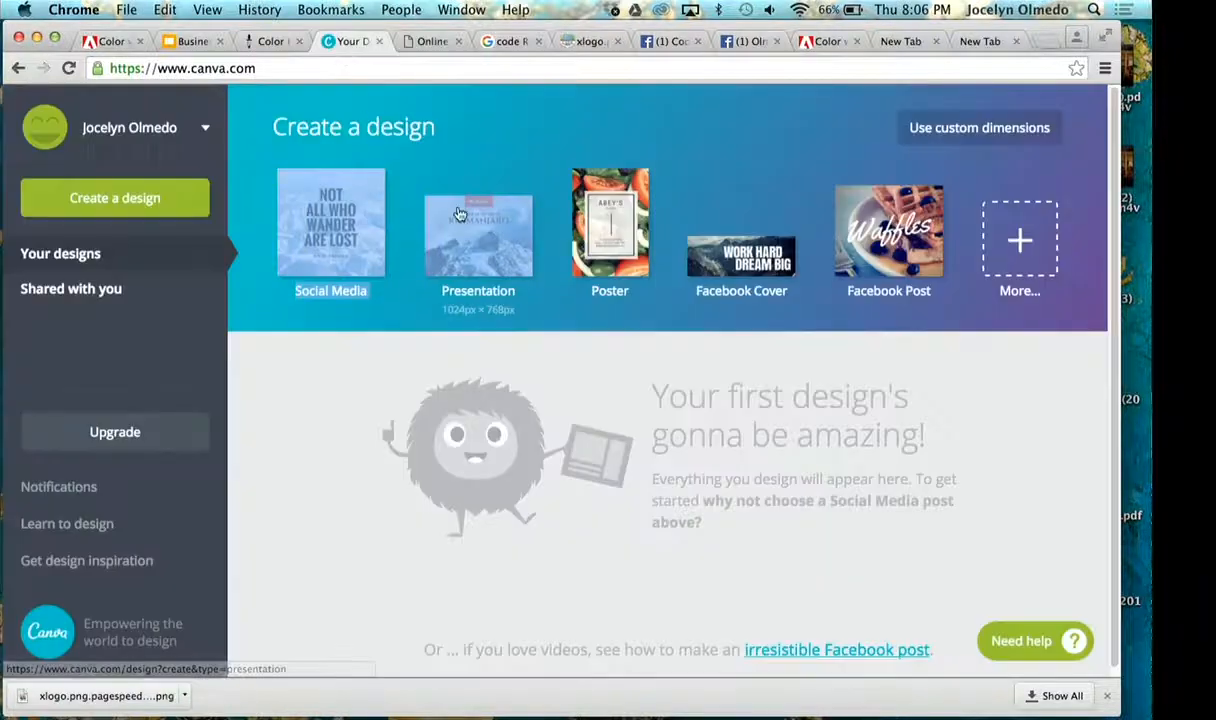
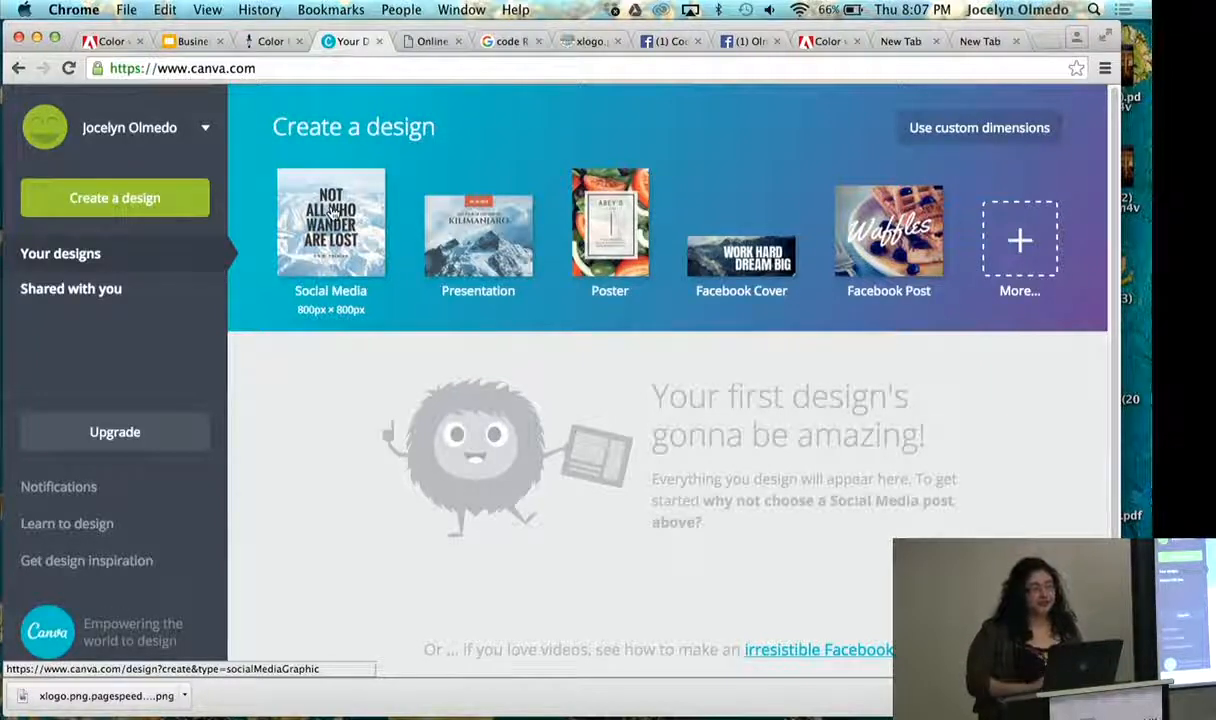
- Create a new 800 x 800 px Social Media design and go to its blank page in the editor
left_click(333, 212)
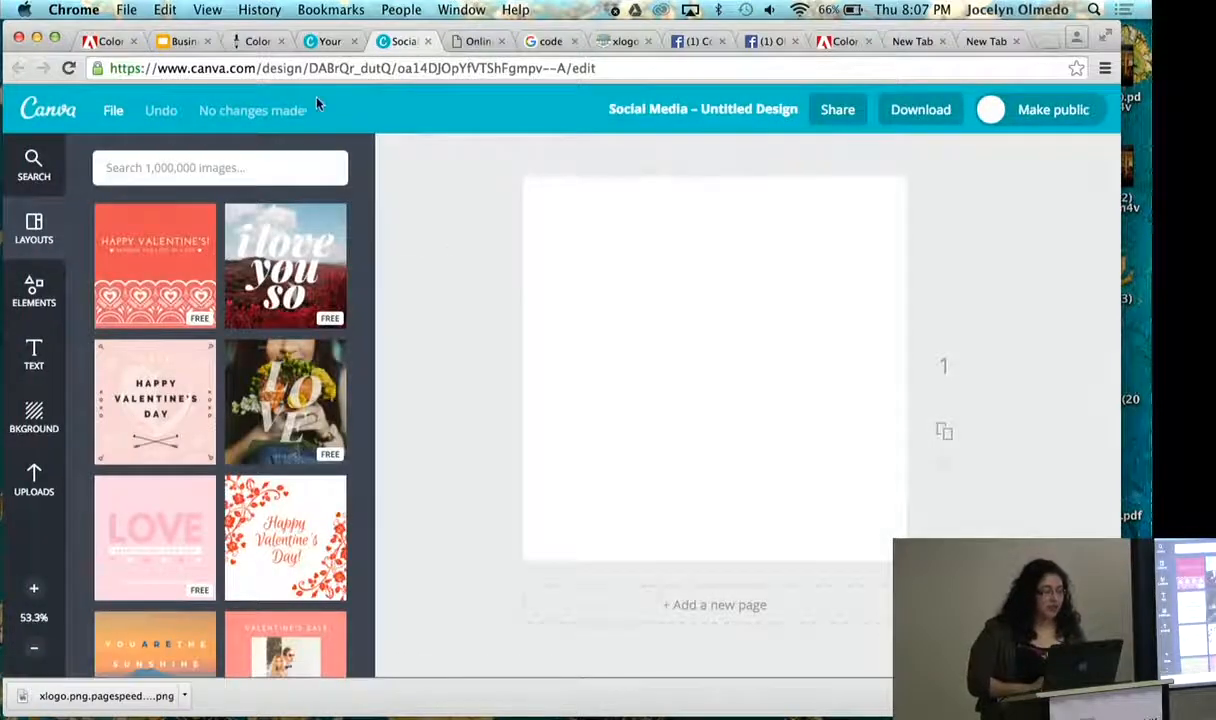
left_click(325, 41)
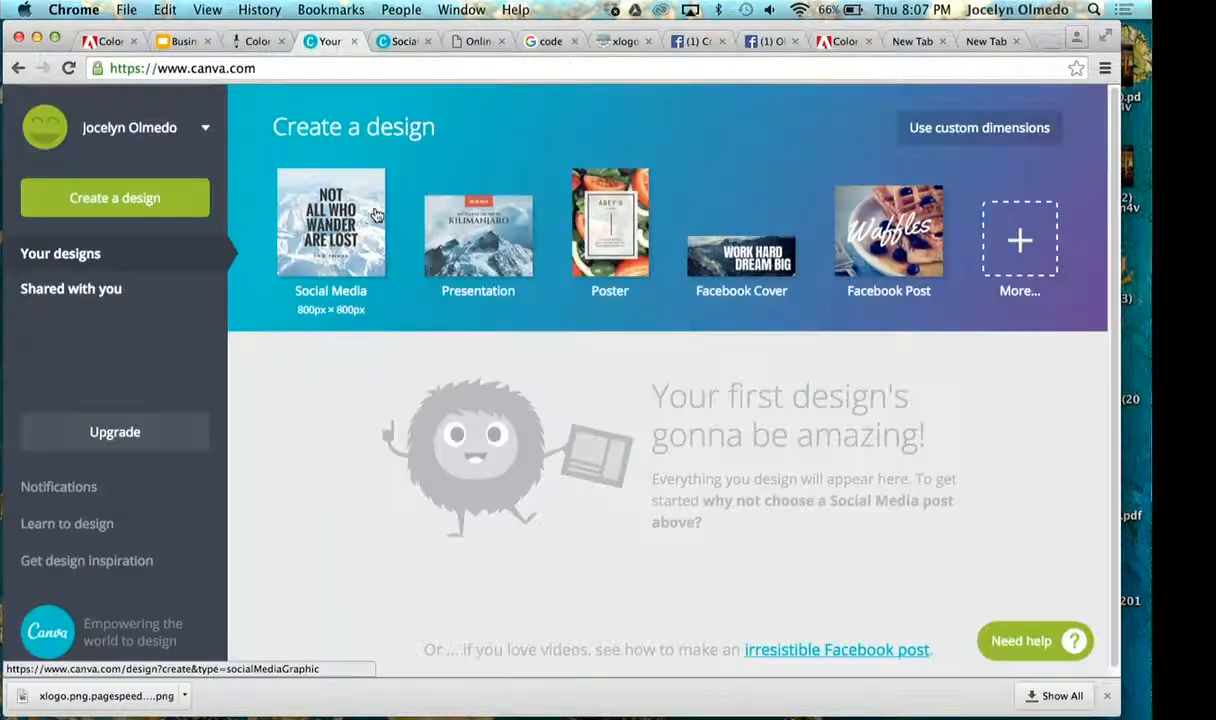
left_click(391, 42)
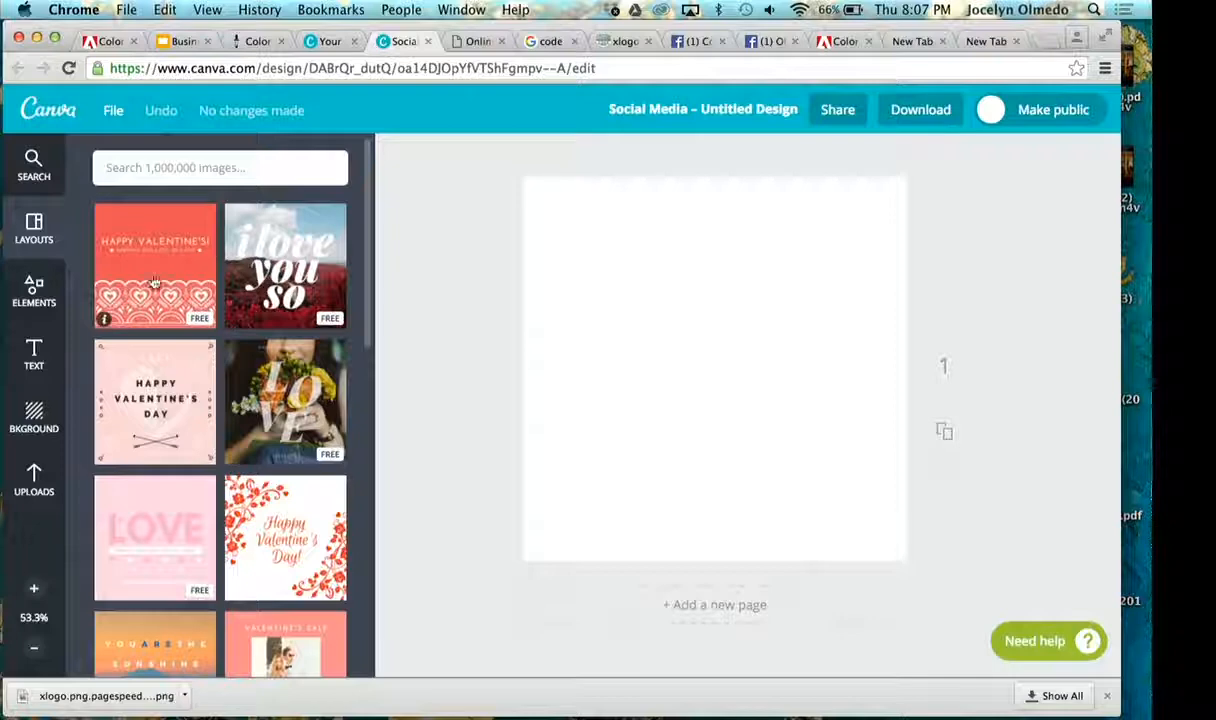
- Apply the free dark layout with the quote "The past has no power over the present moment." to the blank page
scroll(170, 287, "down", 5)
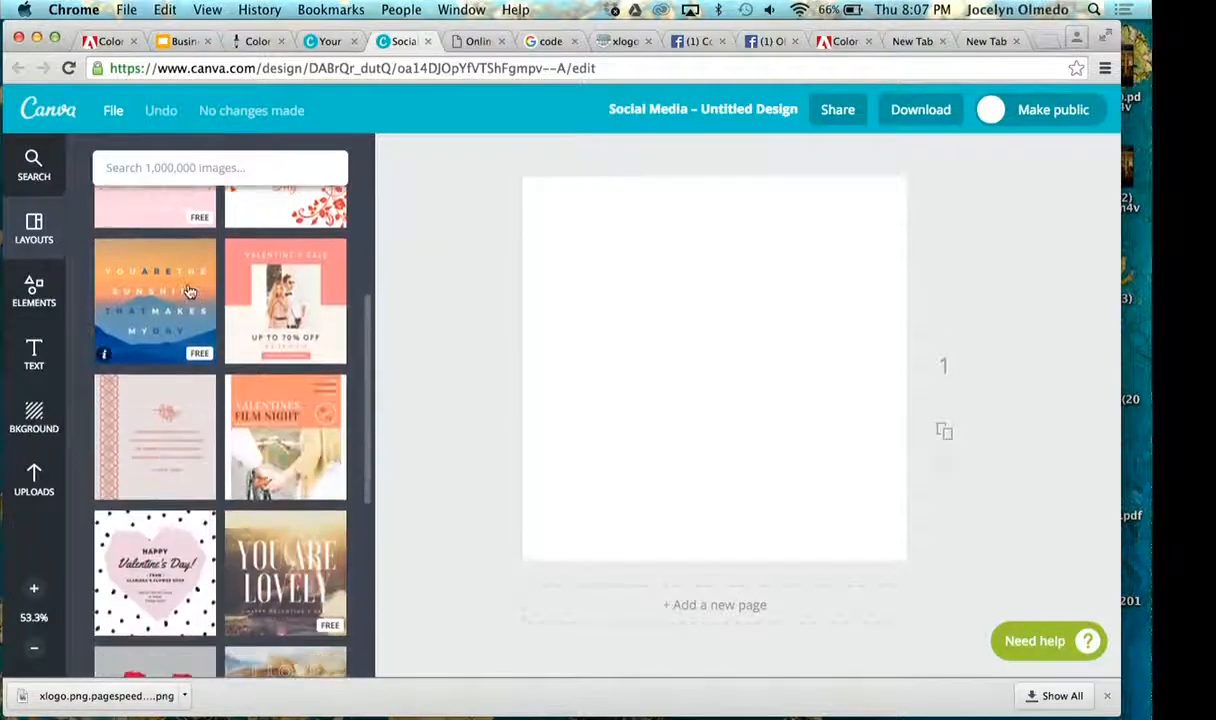
scroll(188, 289, "down", 3)
scroll(187, 291, "up", 3)
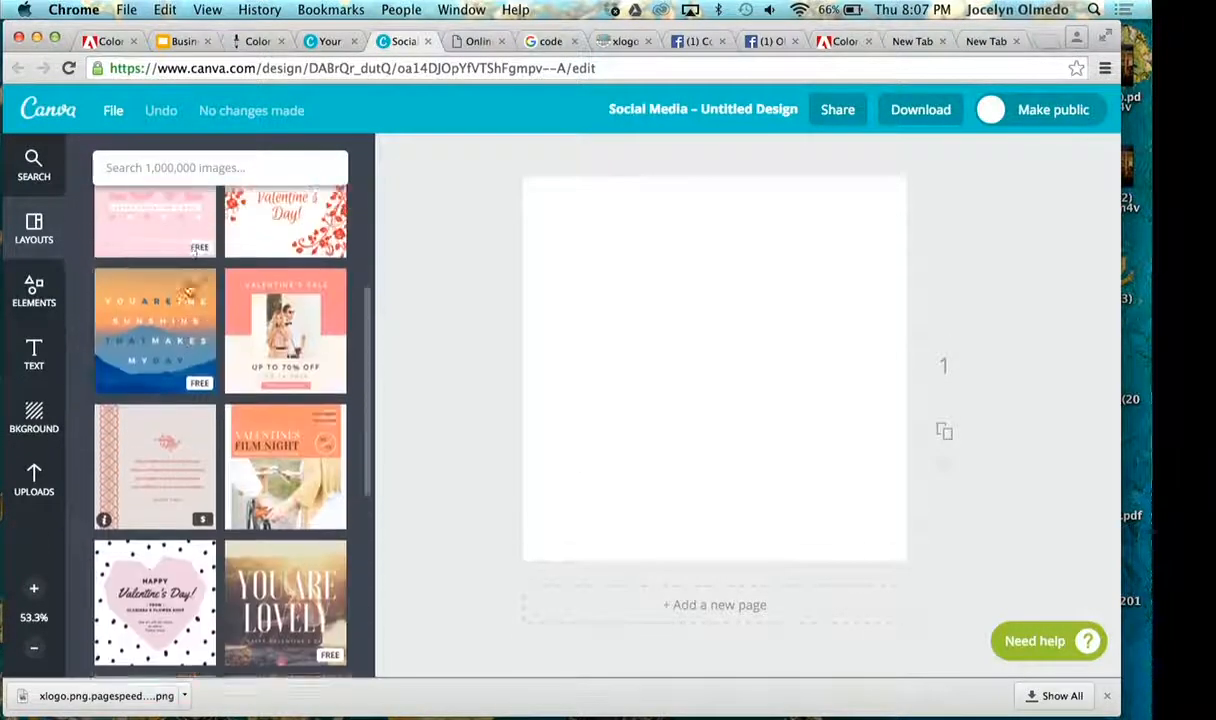
scroll(188, 290, "down", 2)
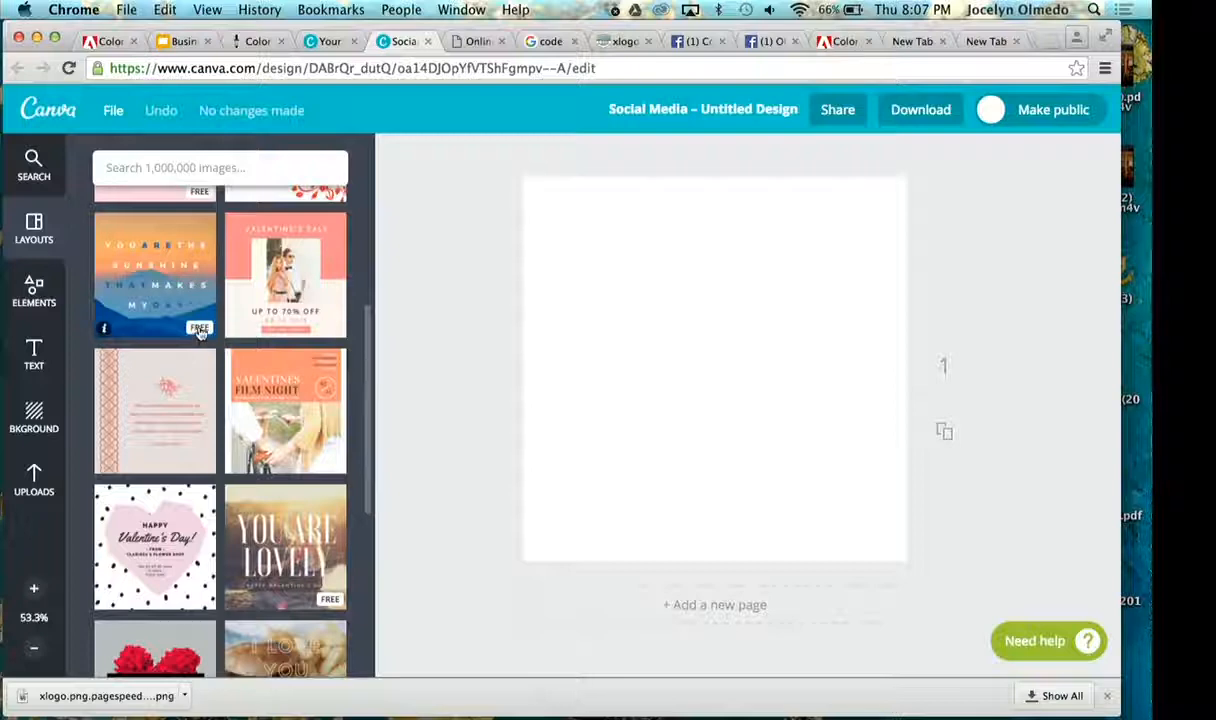
scroll(200, 333, "down", 3)
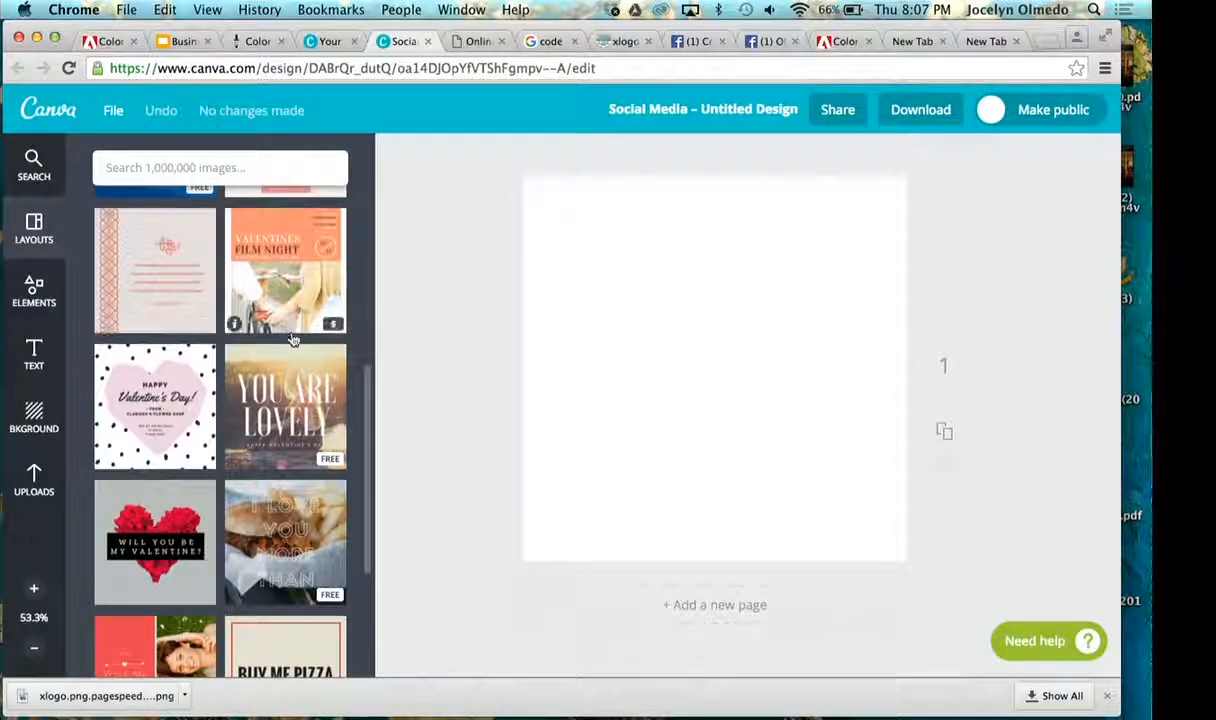
scroll(293, 340, "down", 1)
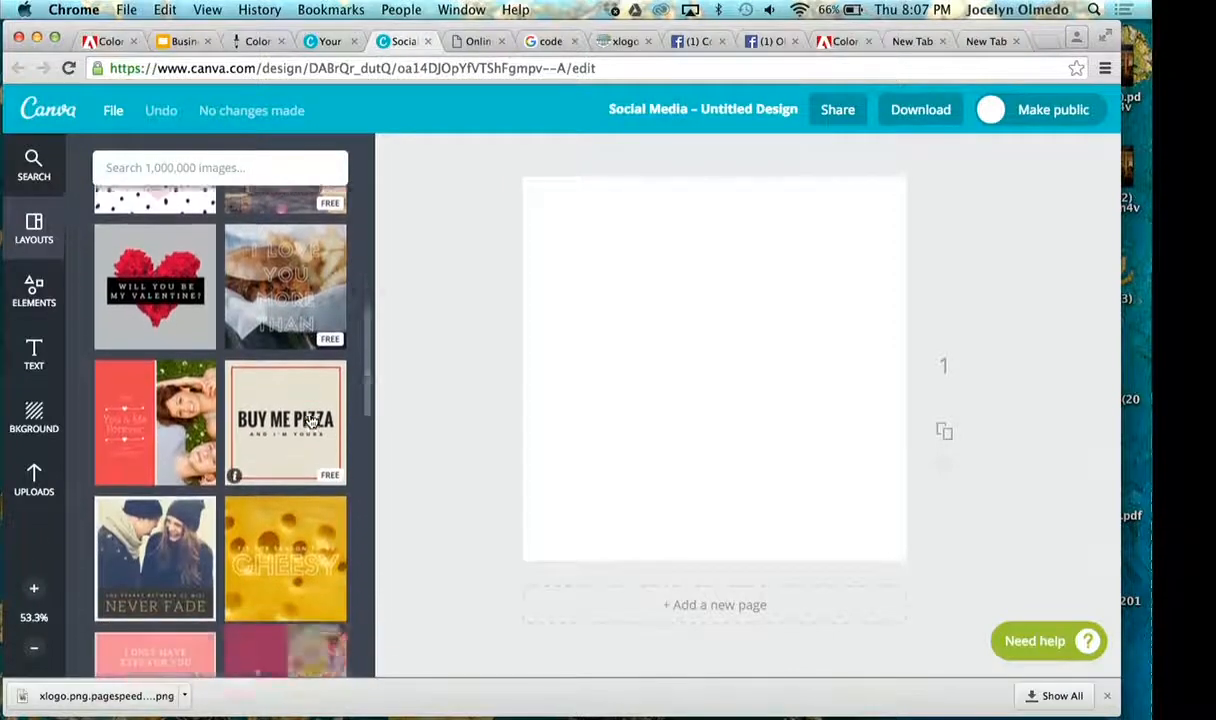
scroll(310, 421, "down", 6)
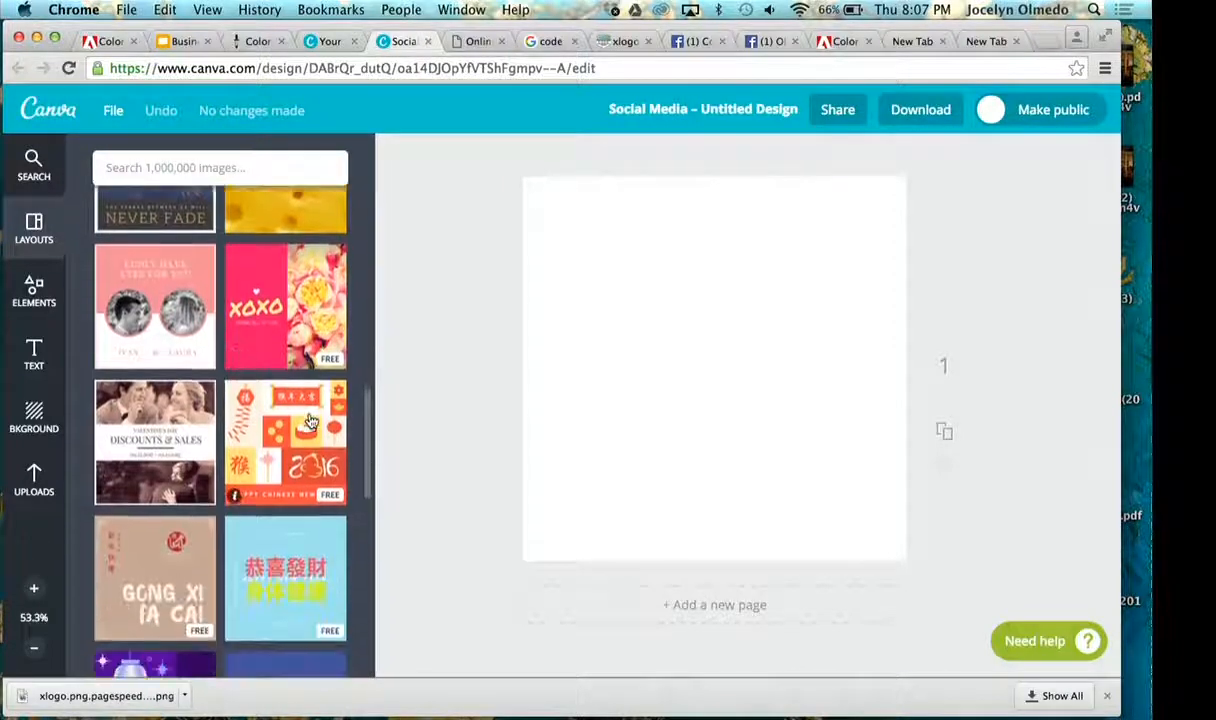
scroll(310, 421, "down", 5)
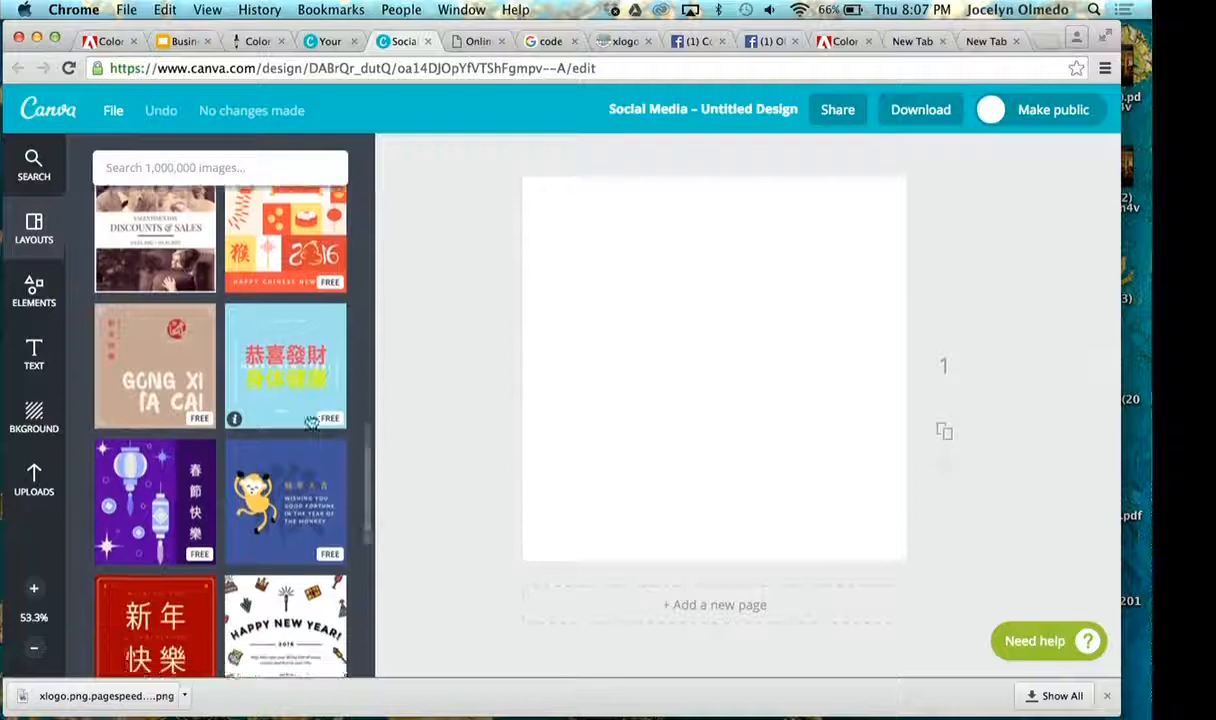
scroll(312, 421, "down", 2)
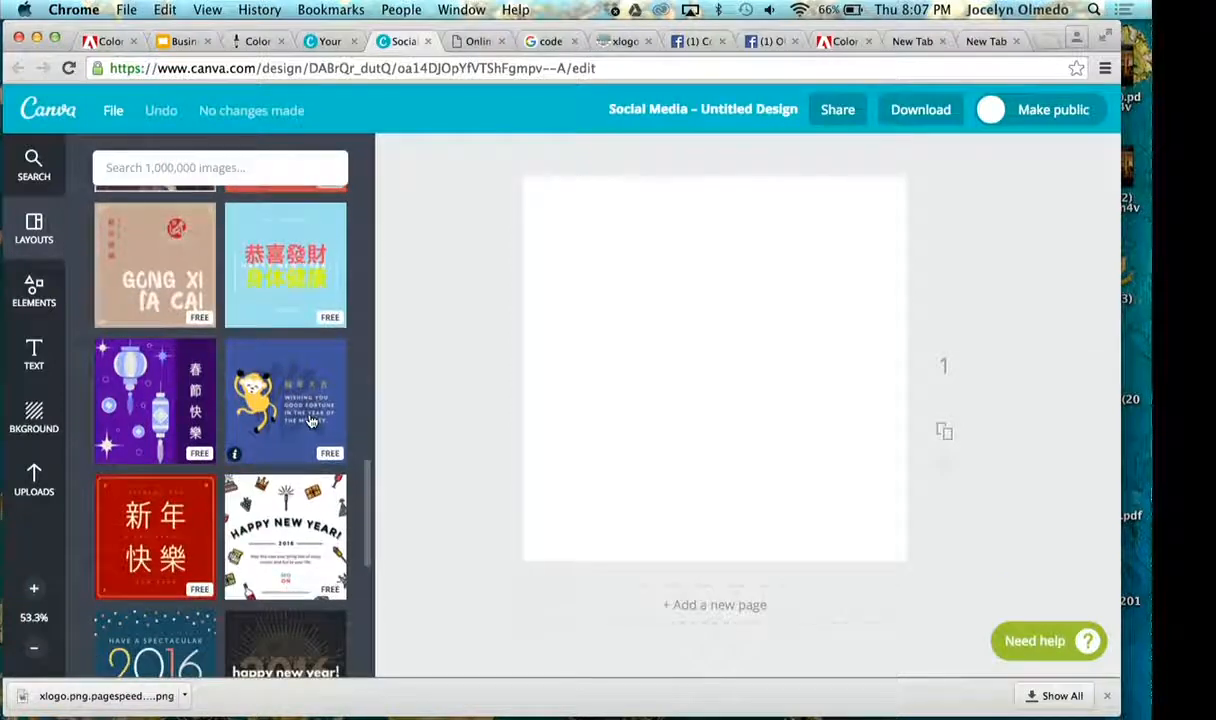
scroll(310, 421, "down", 9)
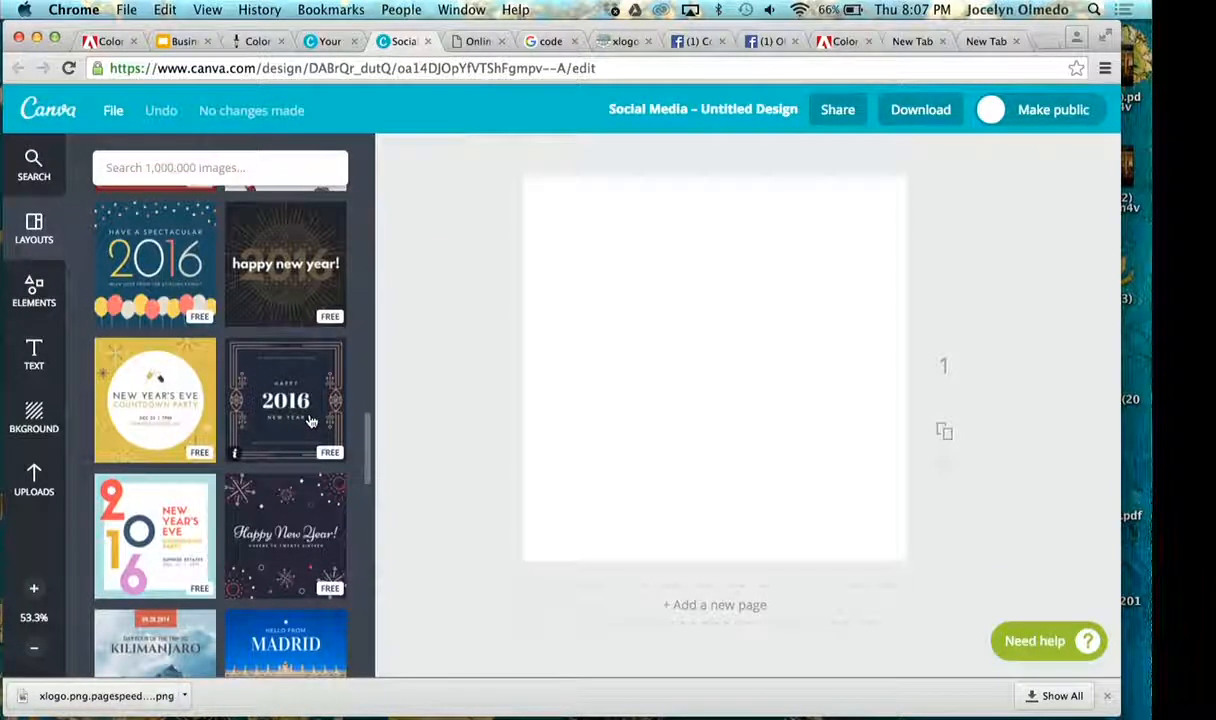
scroll(310, 421, "down", 9)
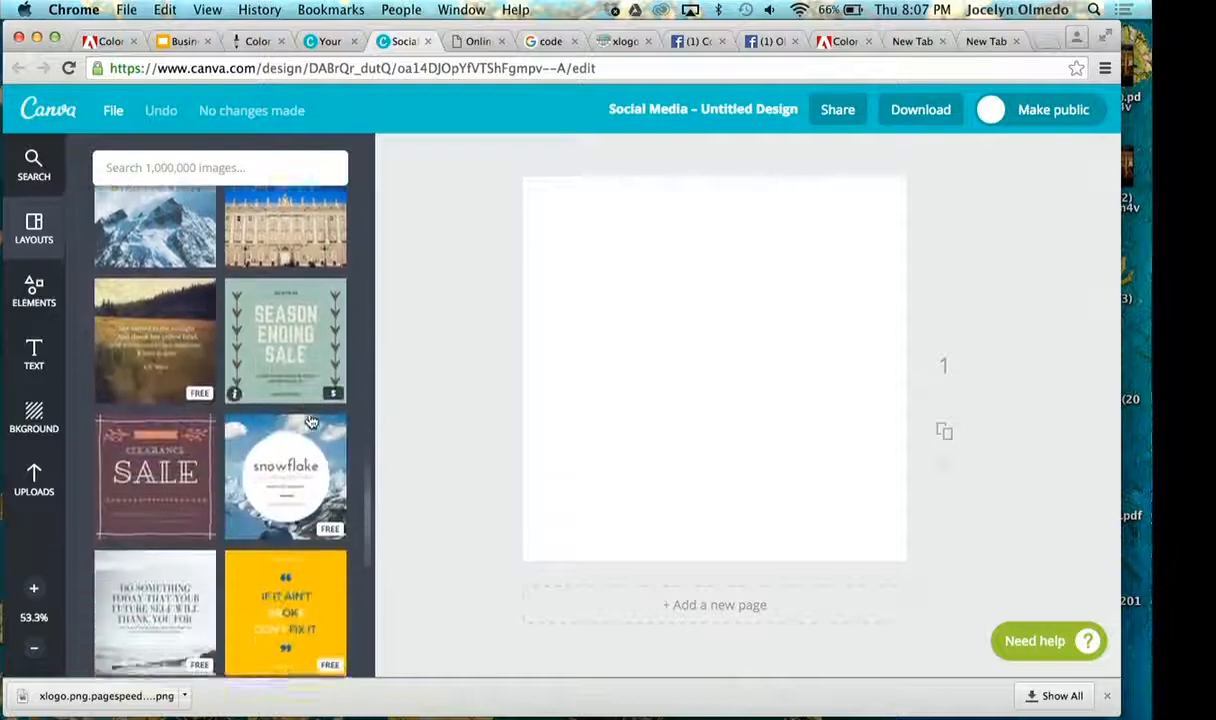
scroll(311, 422, "down", 12)
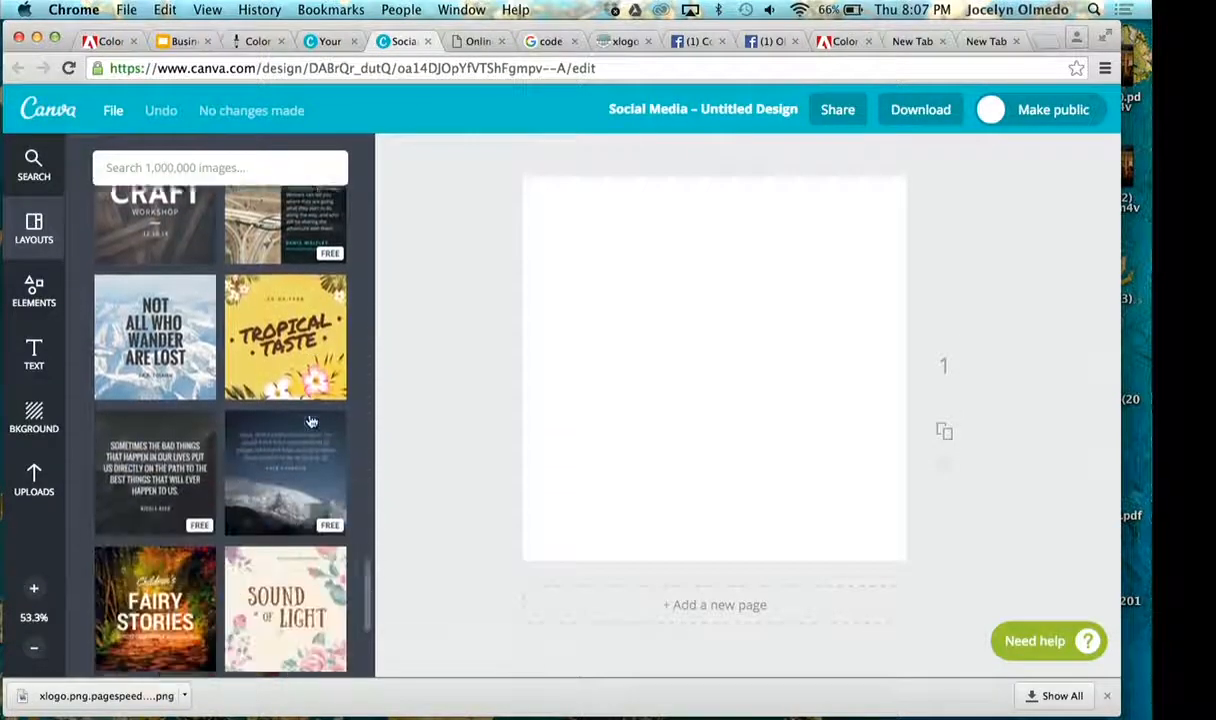
scroll(311, 422, "down", 14)
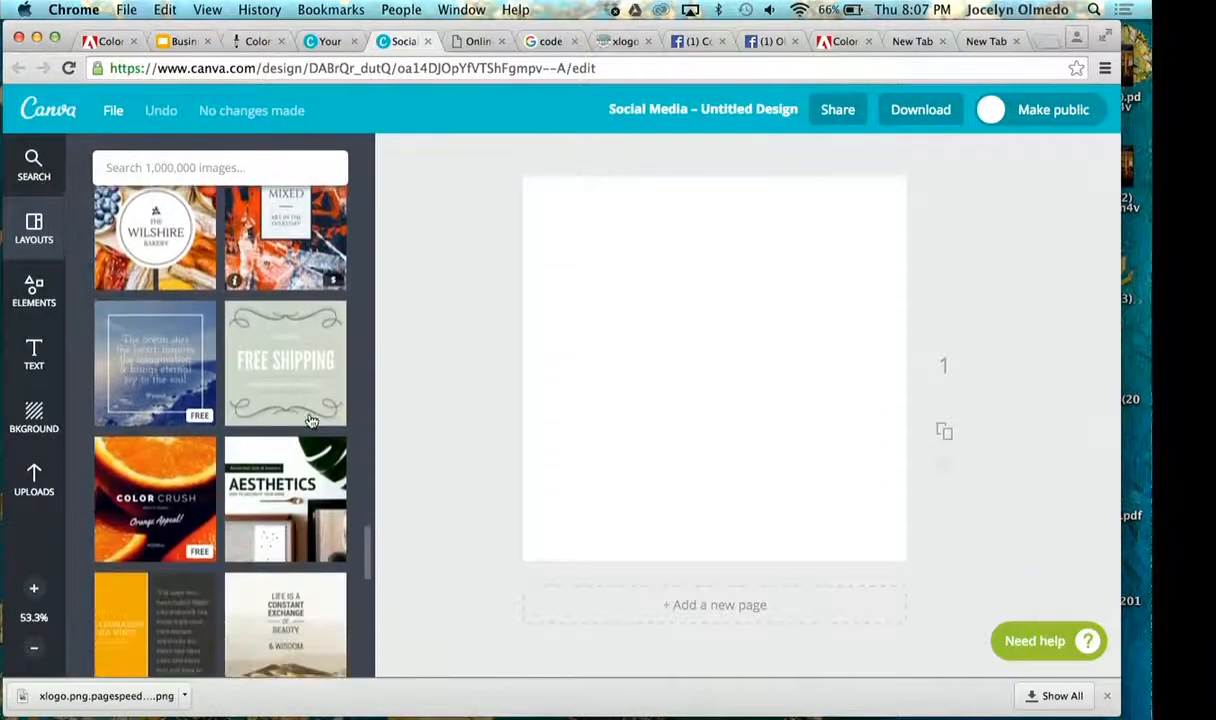
scroll(311, 421, "down", 7)
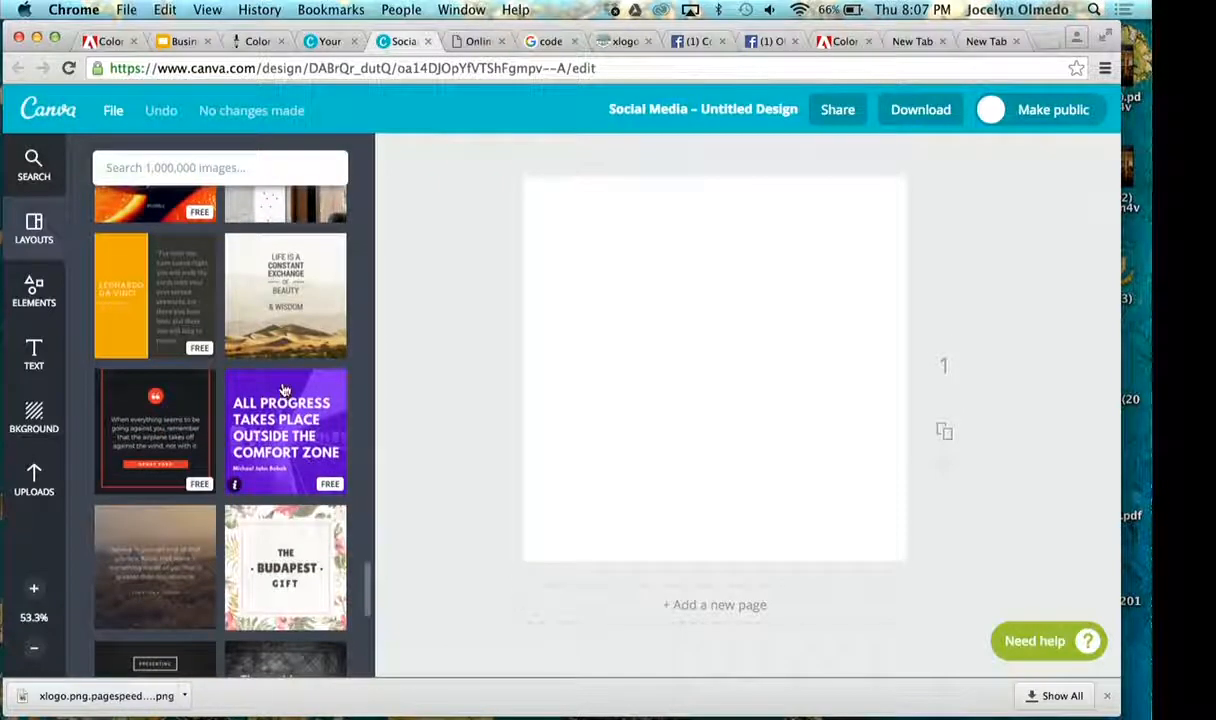
scroll(268, 403, "down", 5)
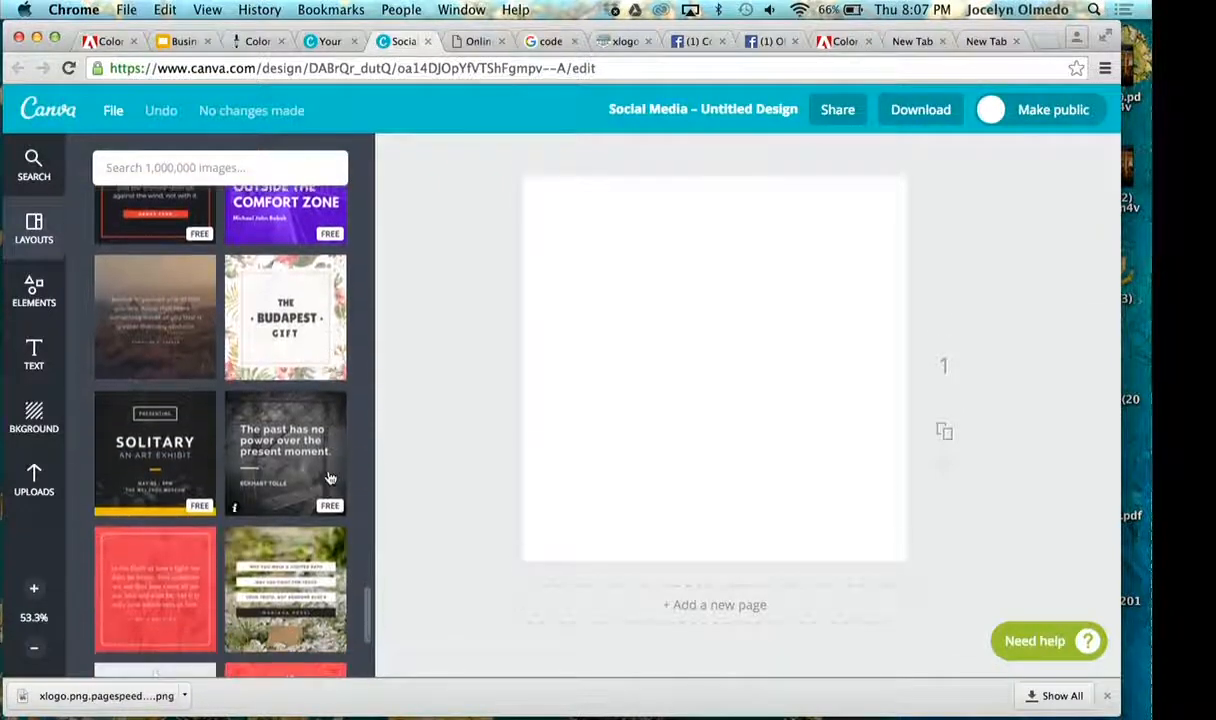
scroll(329, 478, "down", 1)
left_click(300, 432)
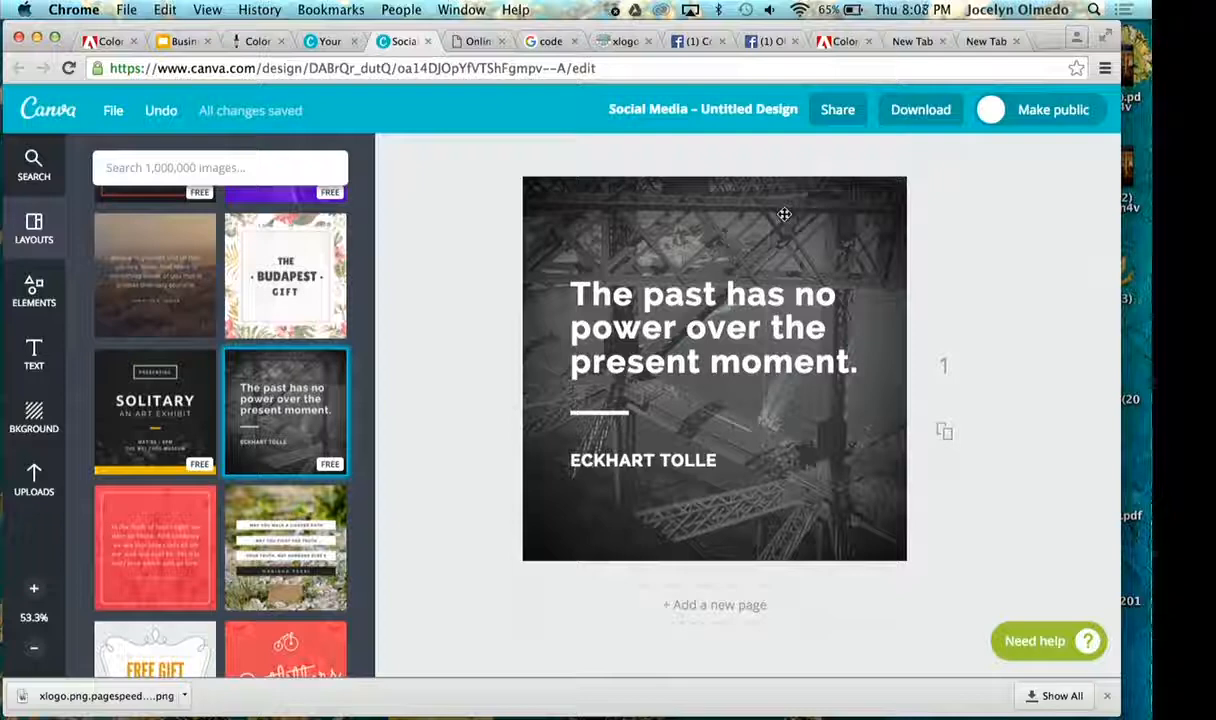
- Replace the layout's quote text with "Grace and ease"
left_click(735, 296)
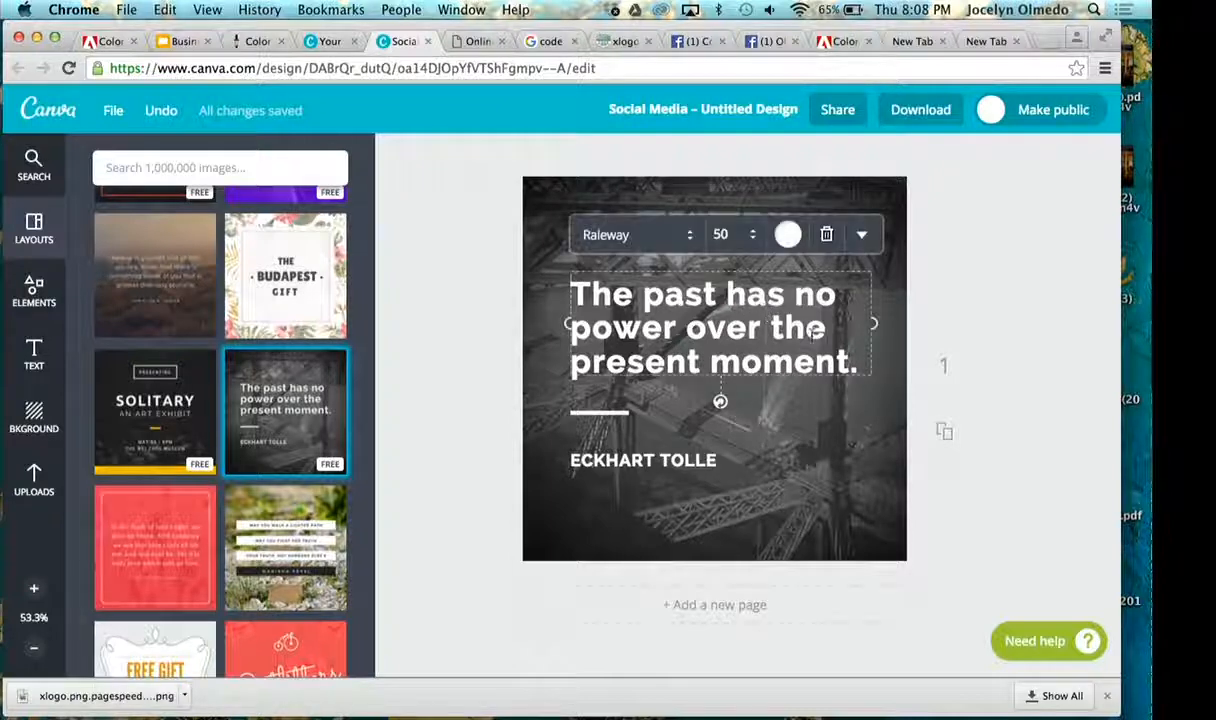
left_click_drag(858, 364, 605, 272)
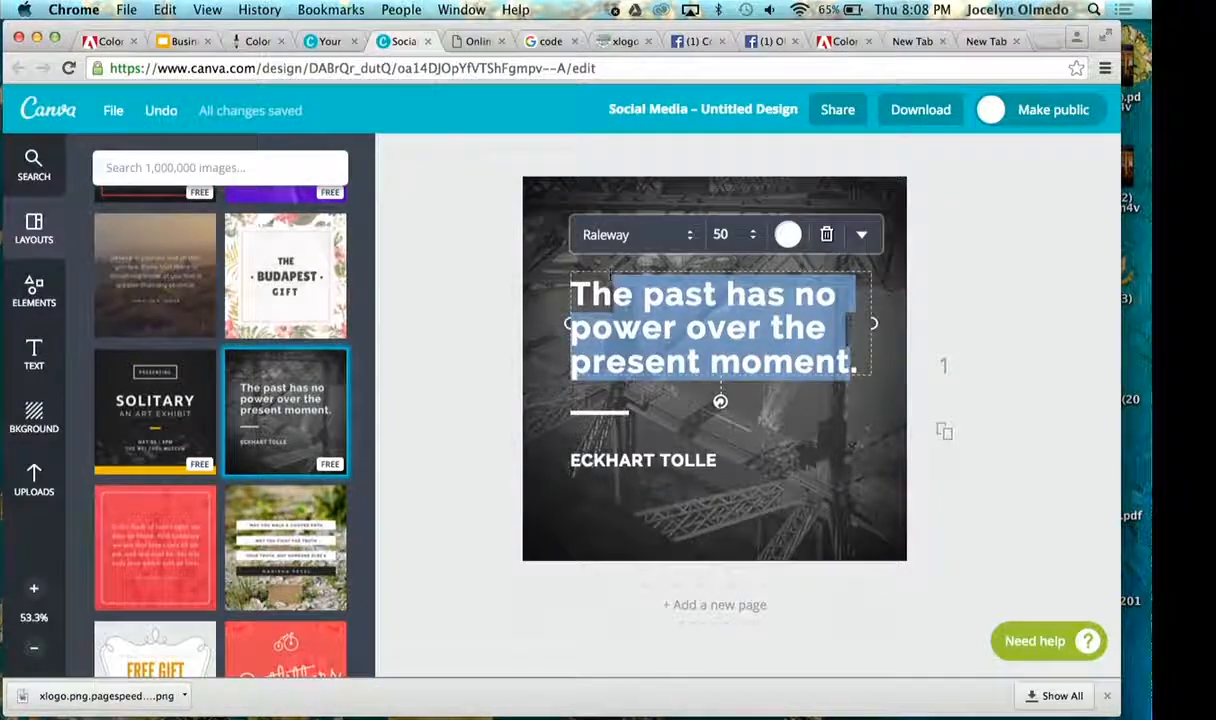
left_click(717, 344)
left_click_drag(850, 362, 551, 282)
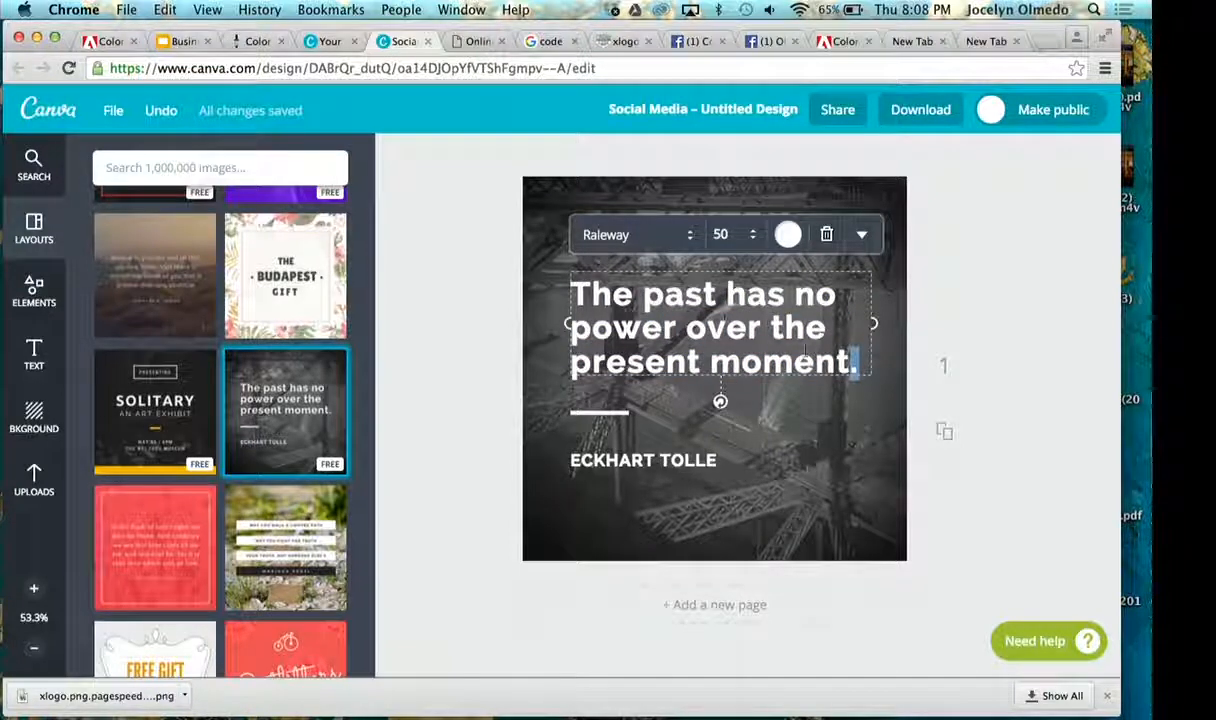
left_click(867, 366)
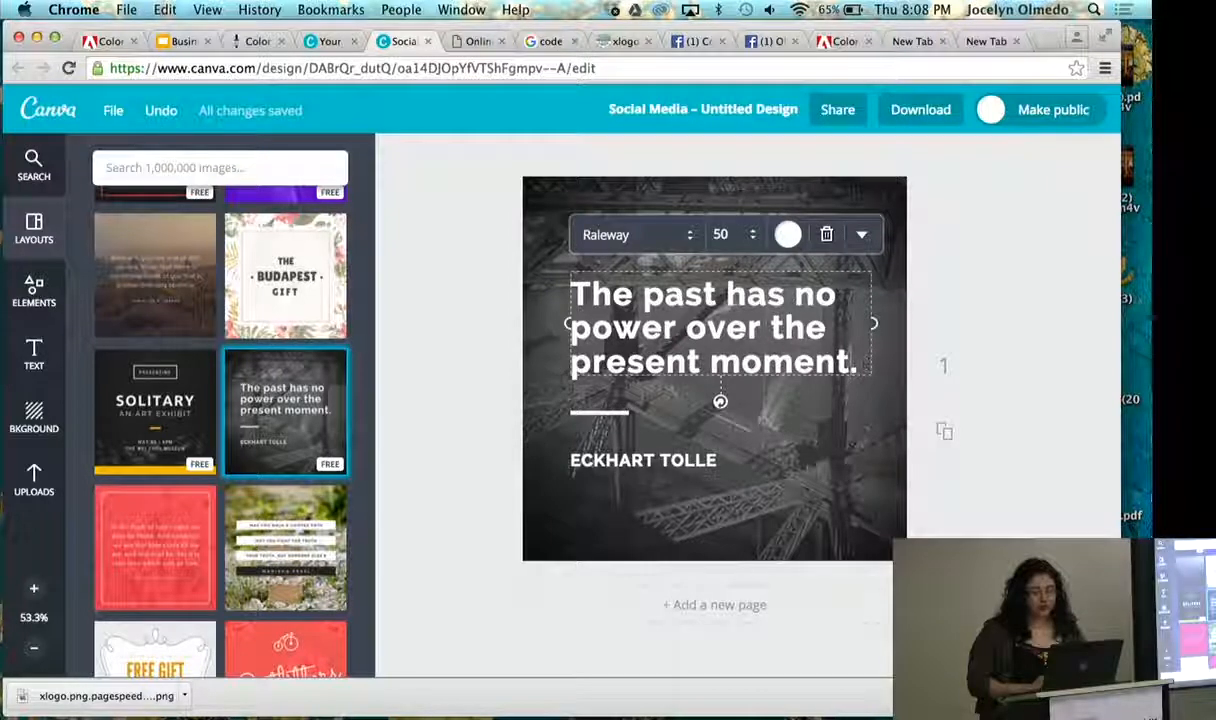
left_click_drag(860, 366, 563, 286)
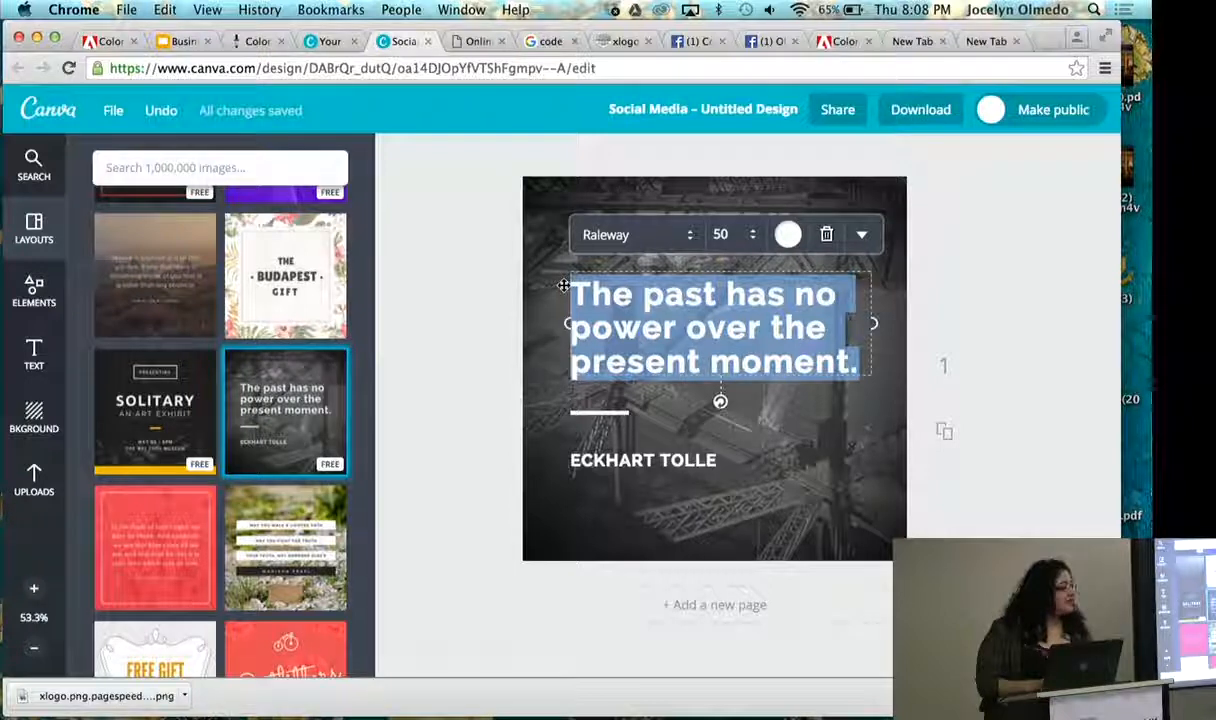
type("Gra")
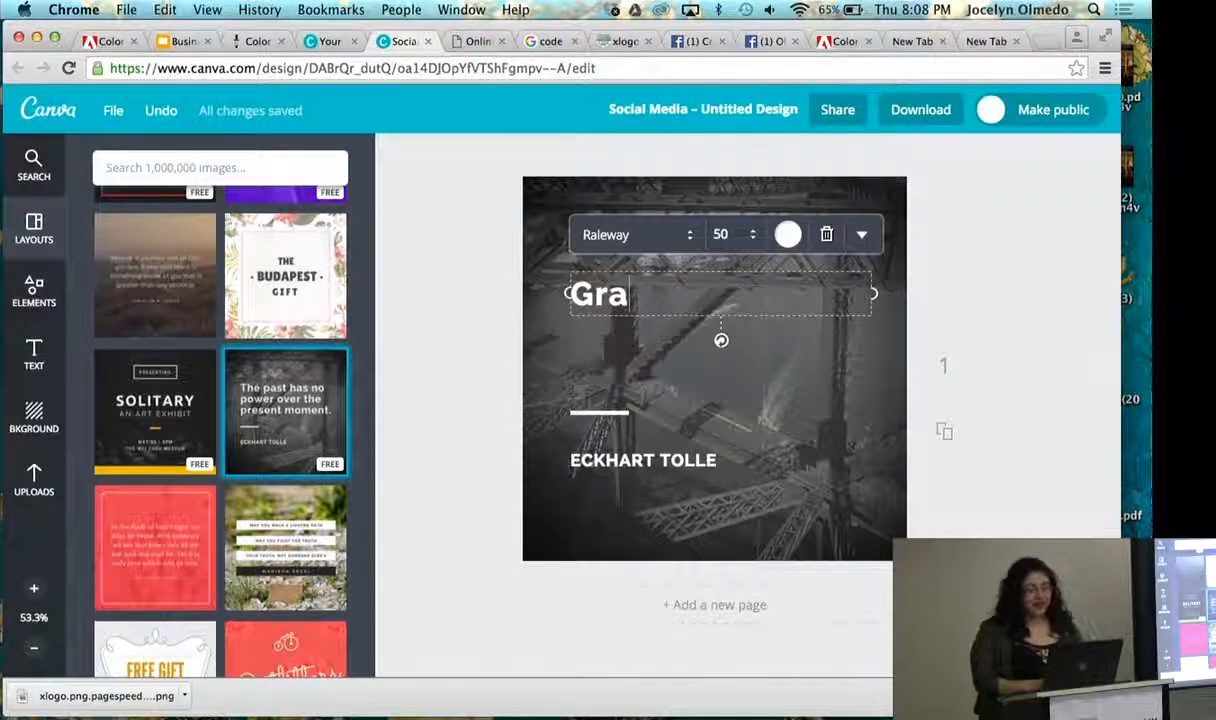
type("ce and")
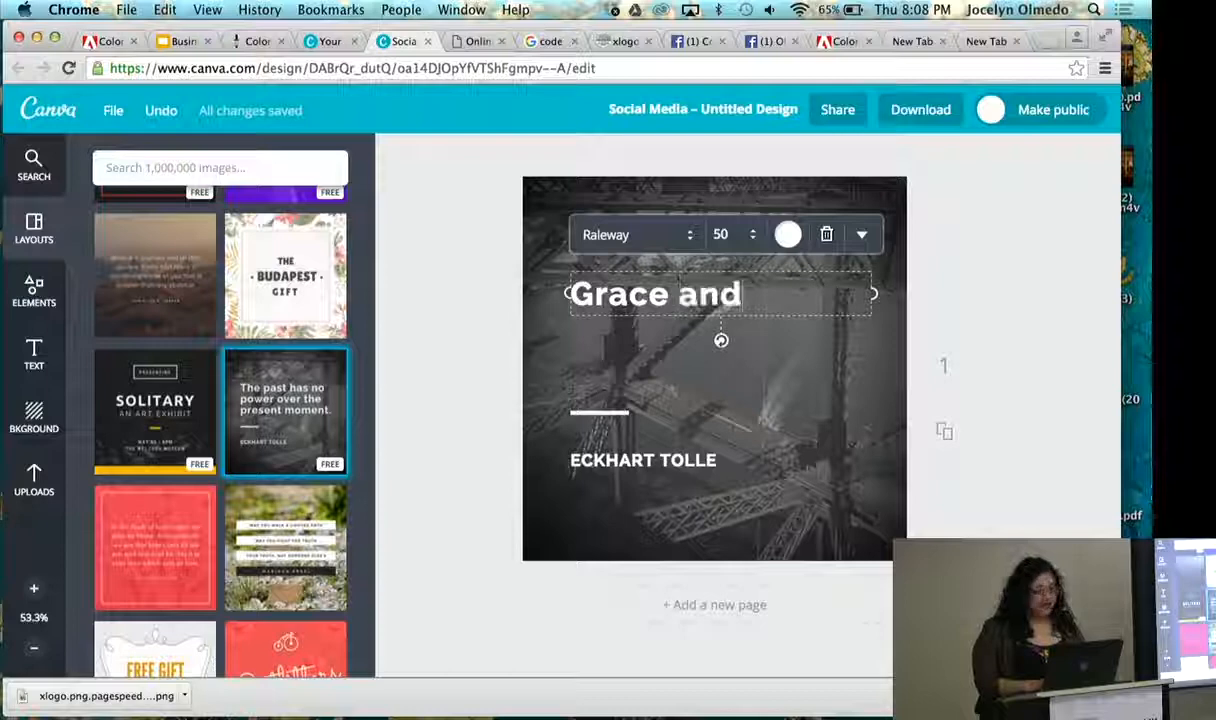
type(" eas")
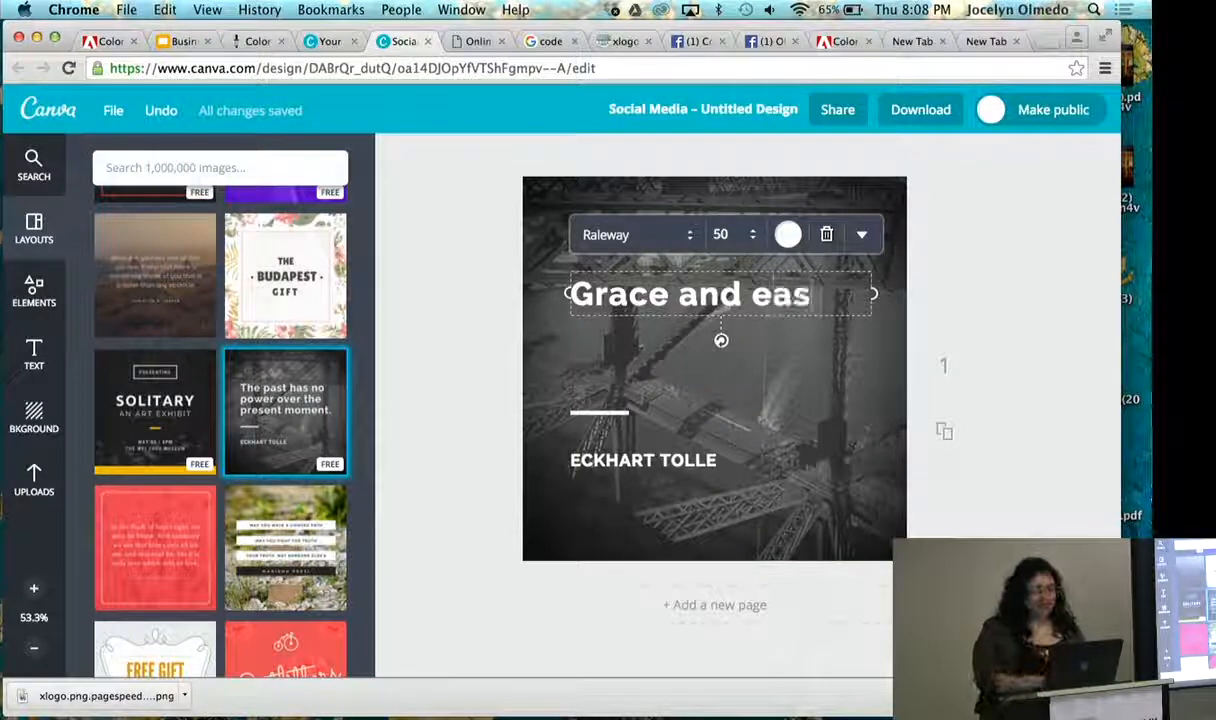
type("e")
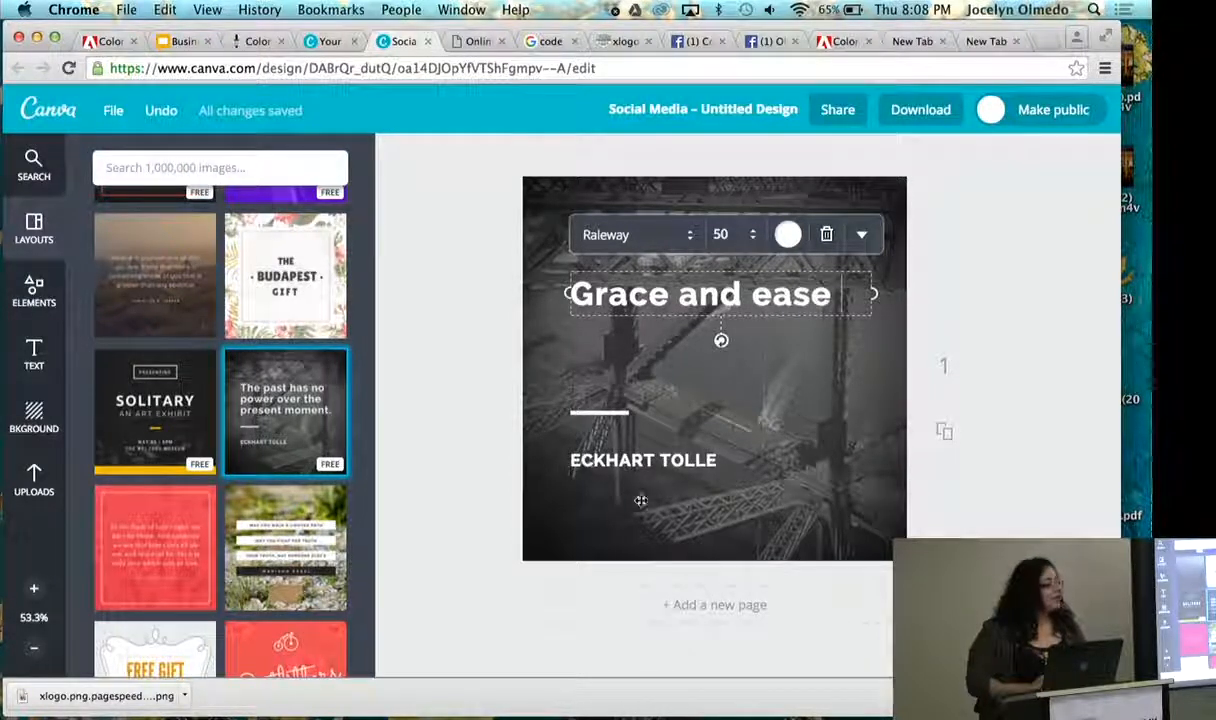
- Replace the author line below the quote with the person's first name in capitals, correcting its spelling
left_click(636, 459)
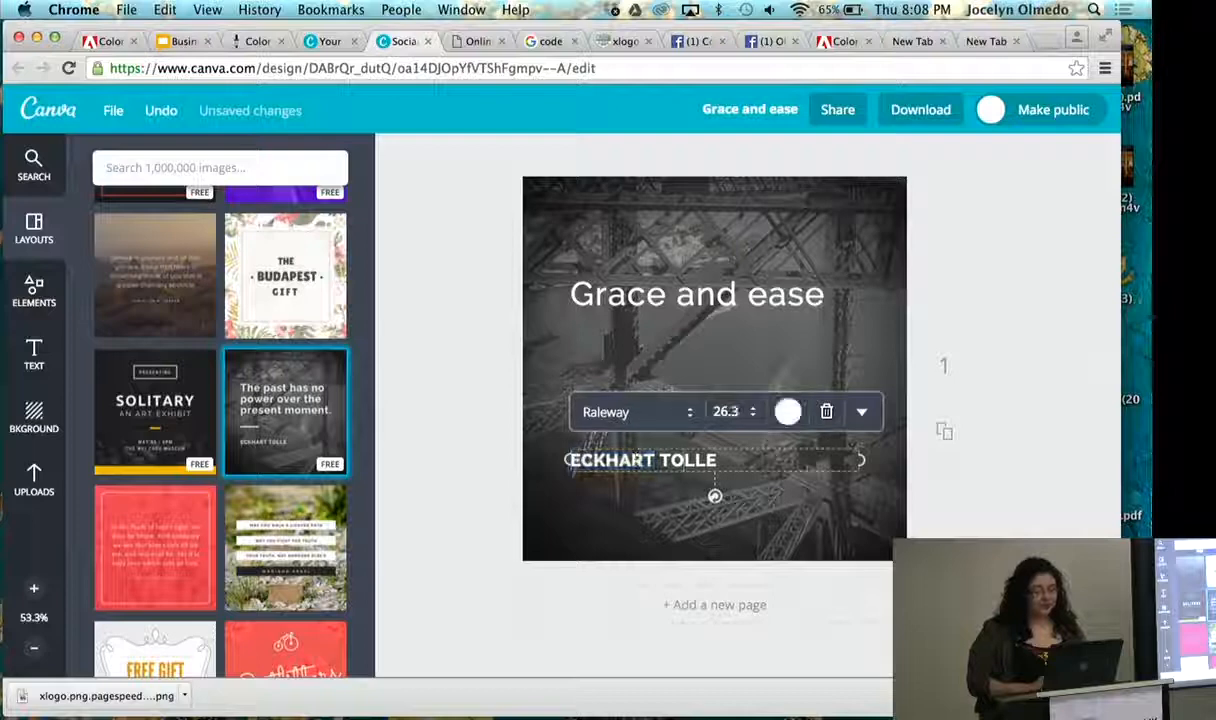
key("Right")
type("CR")
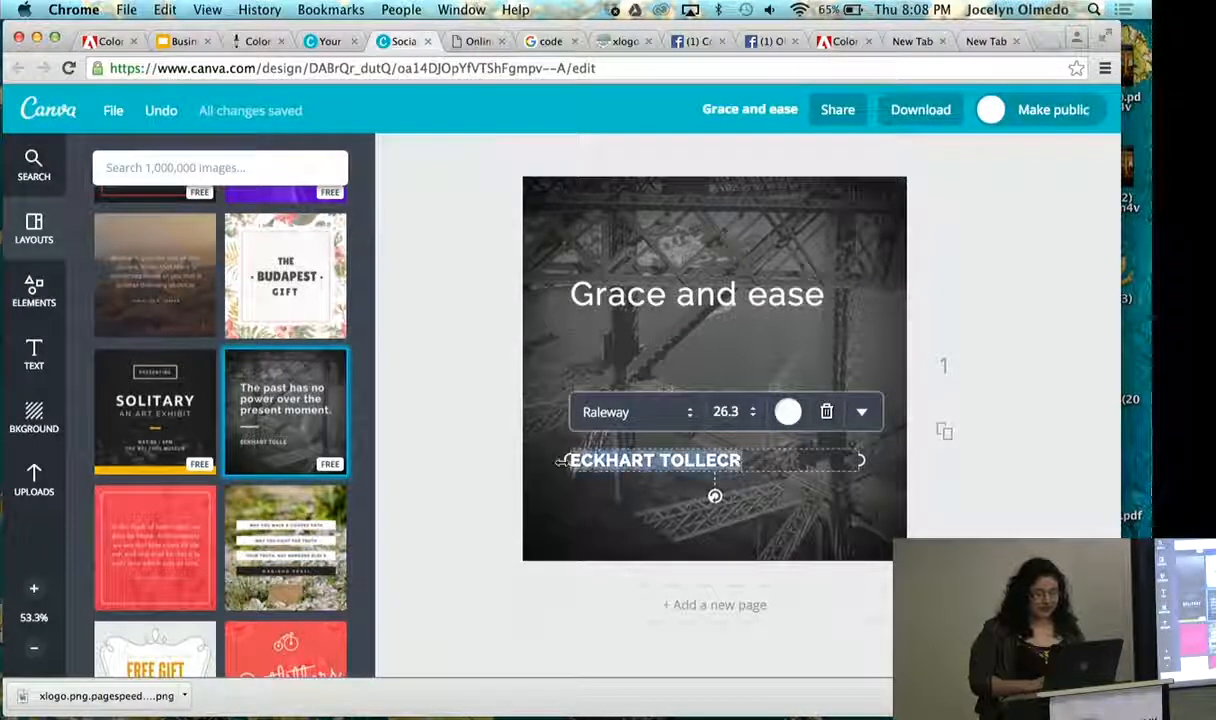
key("BackSpace")
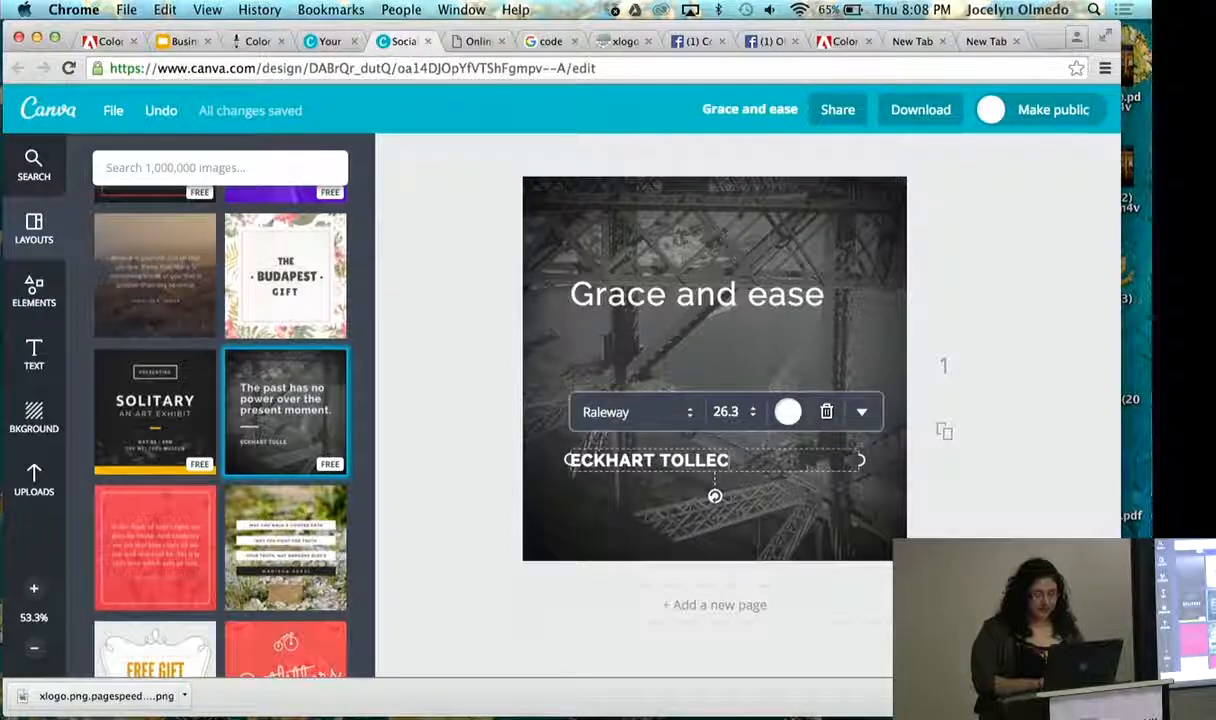
key("BackSpace")
key("BackSpace")
key("BackSpace")
key("BackSpace")
key("BackSpace")
key("BackSpace")
key("BackSpace")
key("BackSpace")
key("BackSpace")
key("BackSpace")
key("BackSpace")
key("BackSpace")
key("BackSpace")
key("BackSpace")
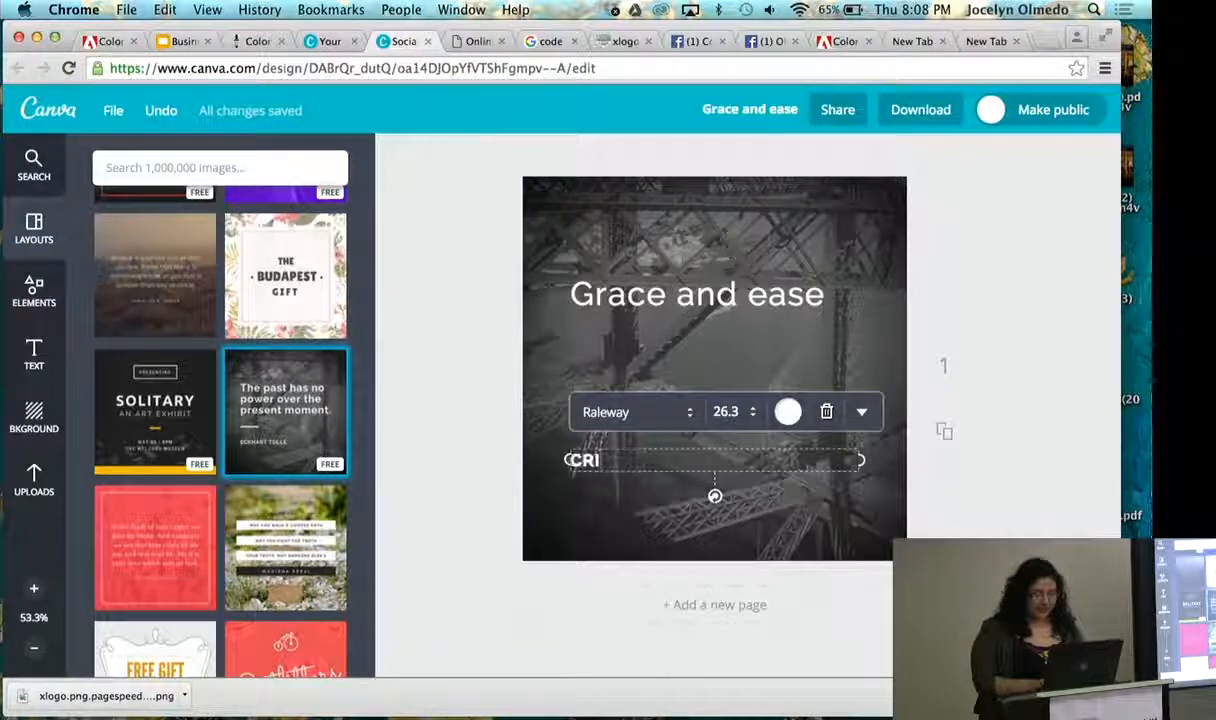
type("CRISTINA")
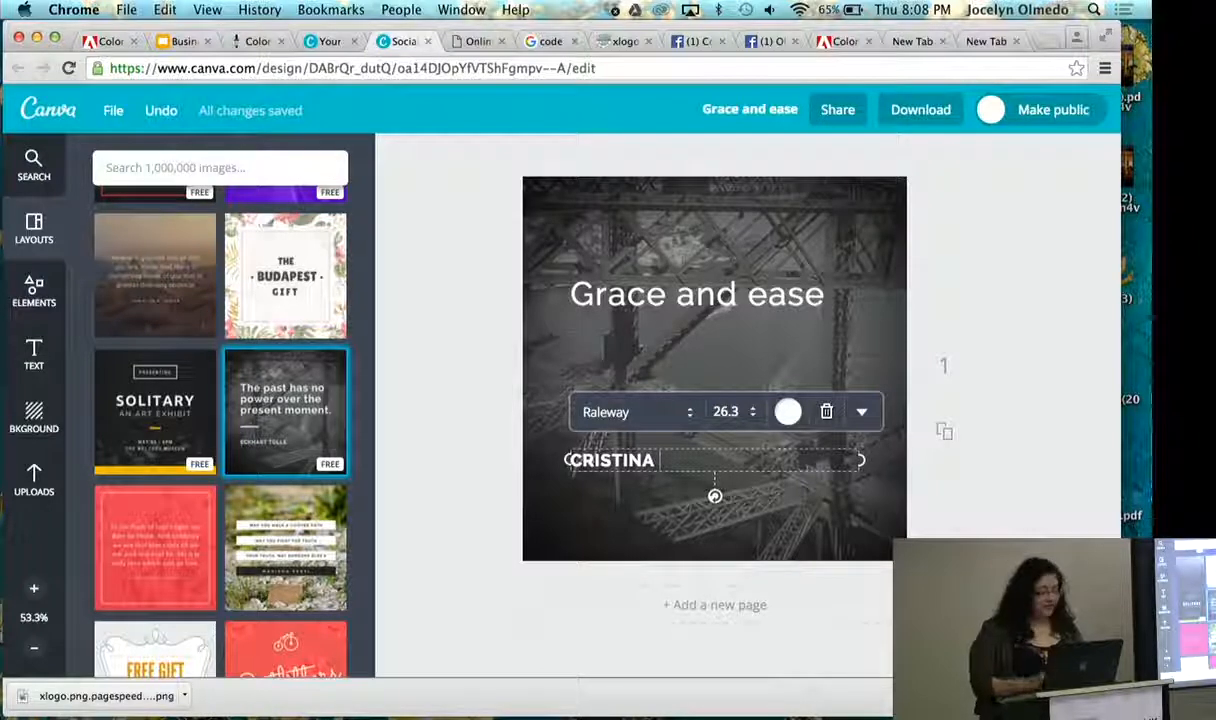
left_click(581, 460)
type("H")
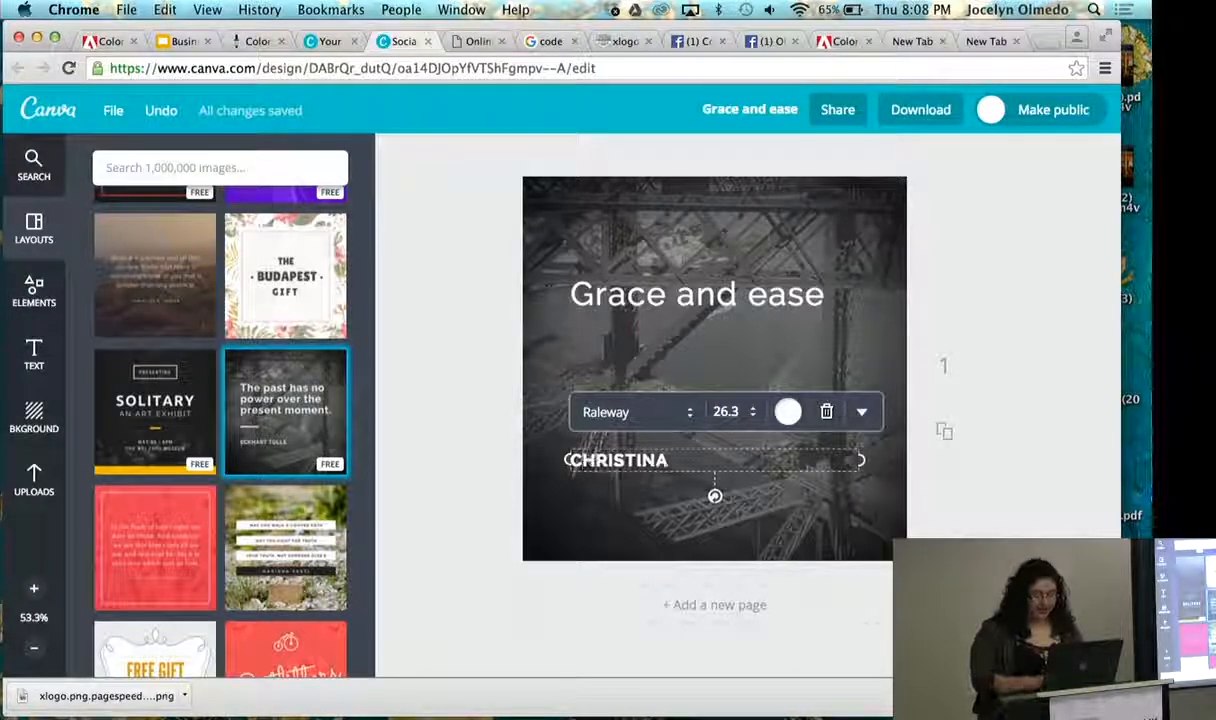
left_click(810, 483)
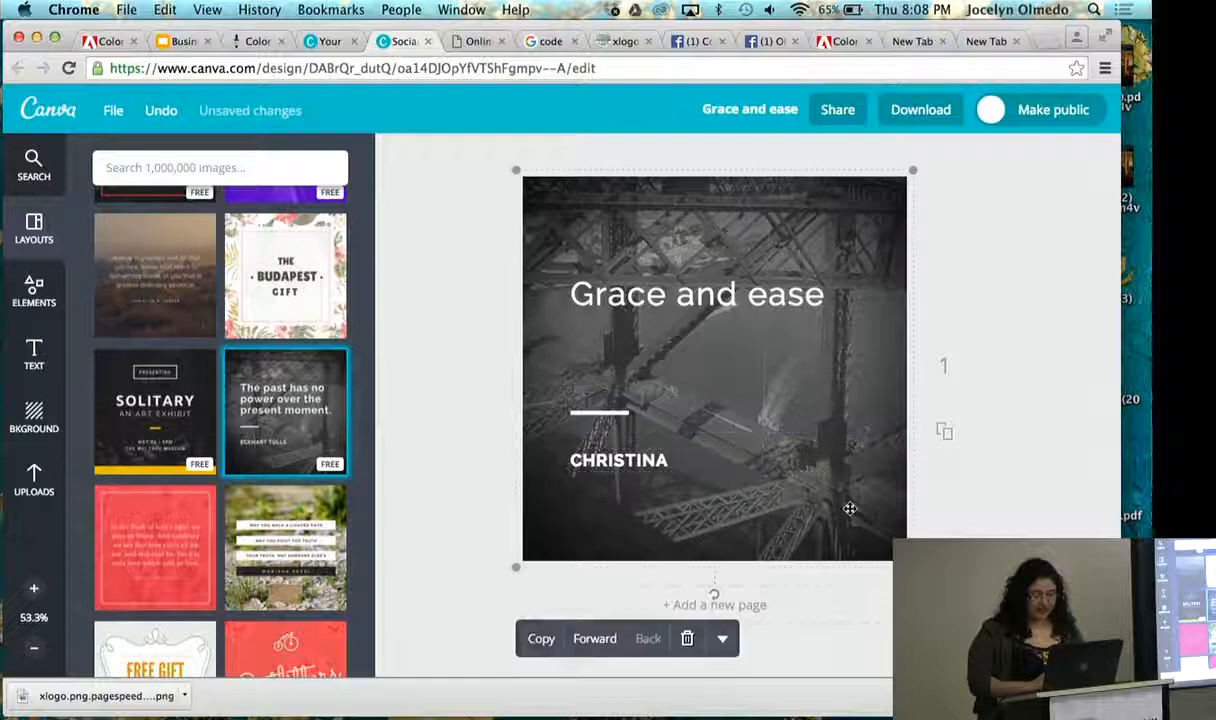
- Move the "Grace and ease" quote text down so it sits just above the white divider line
left_click(820, 296)
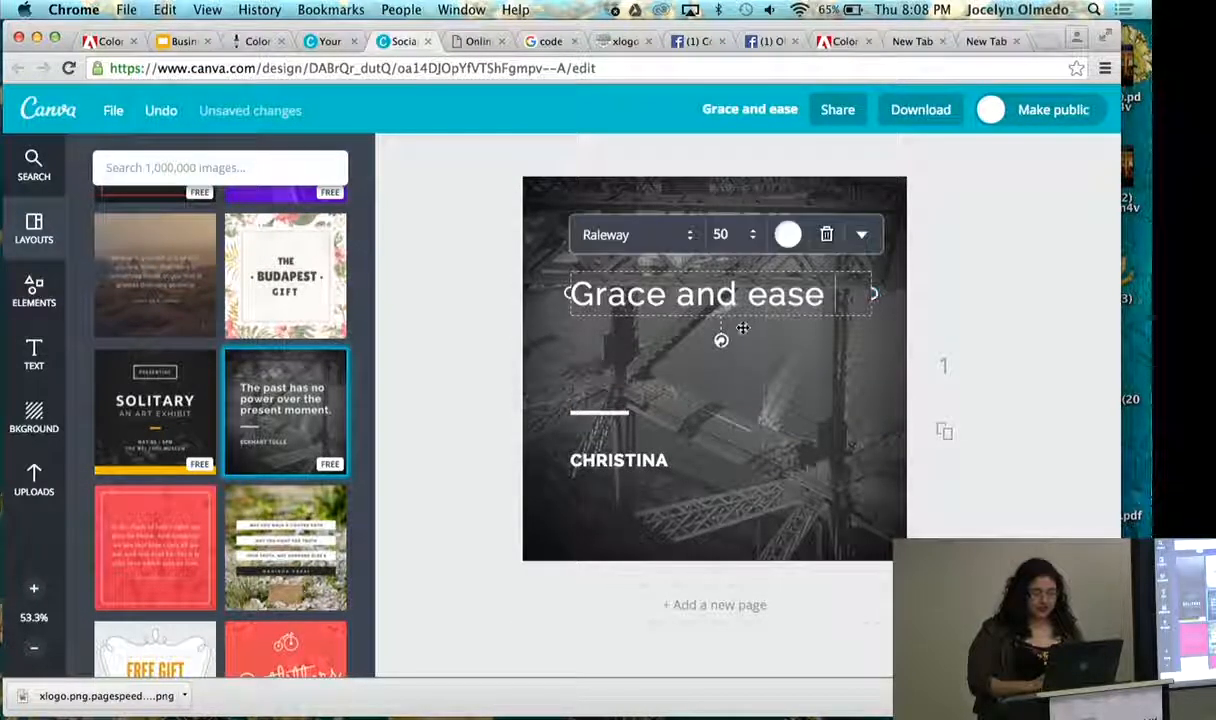
left_click_drag(738, 324, 737, 377)
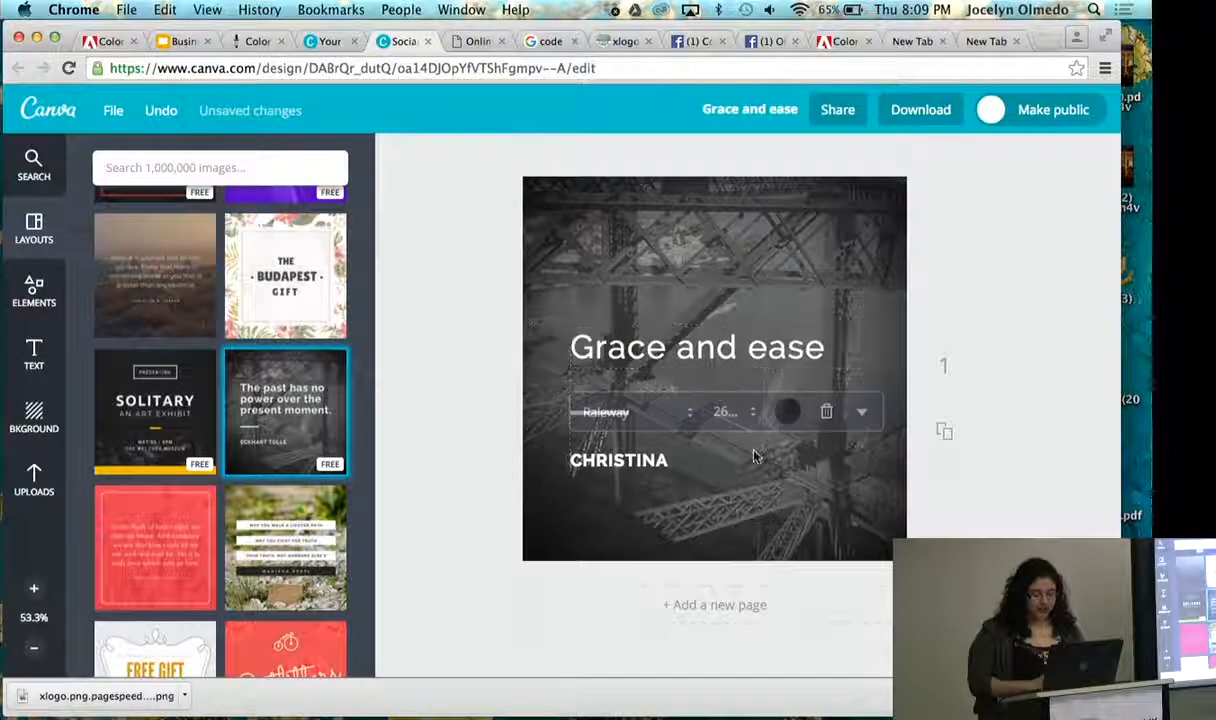
left_click(908, 256)
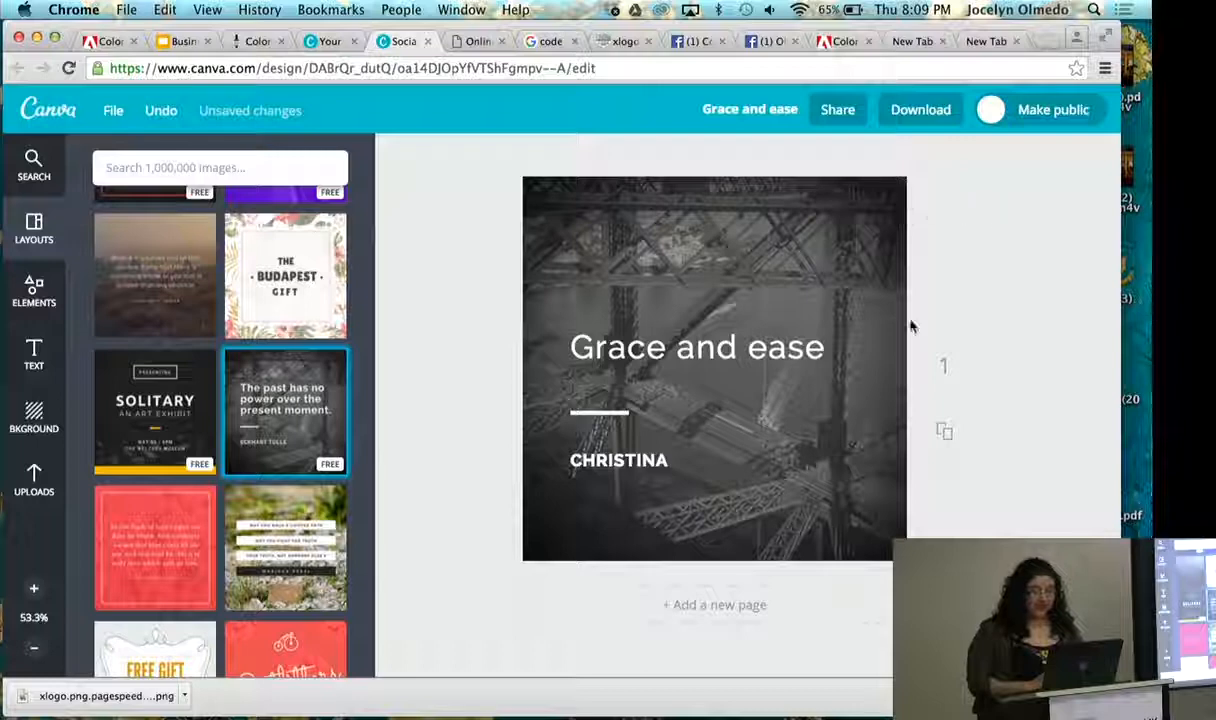
- Download the finished quote graphic as a high quality PNG image
left_click(920, 110)
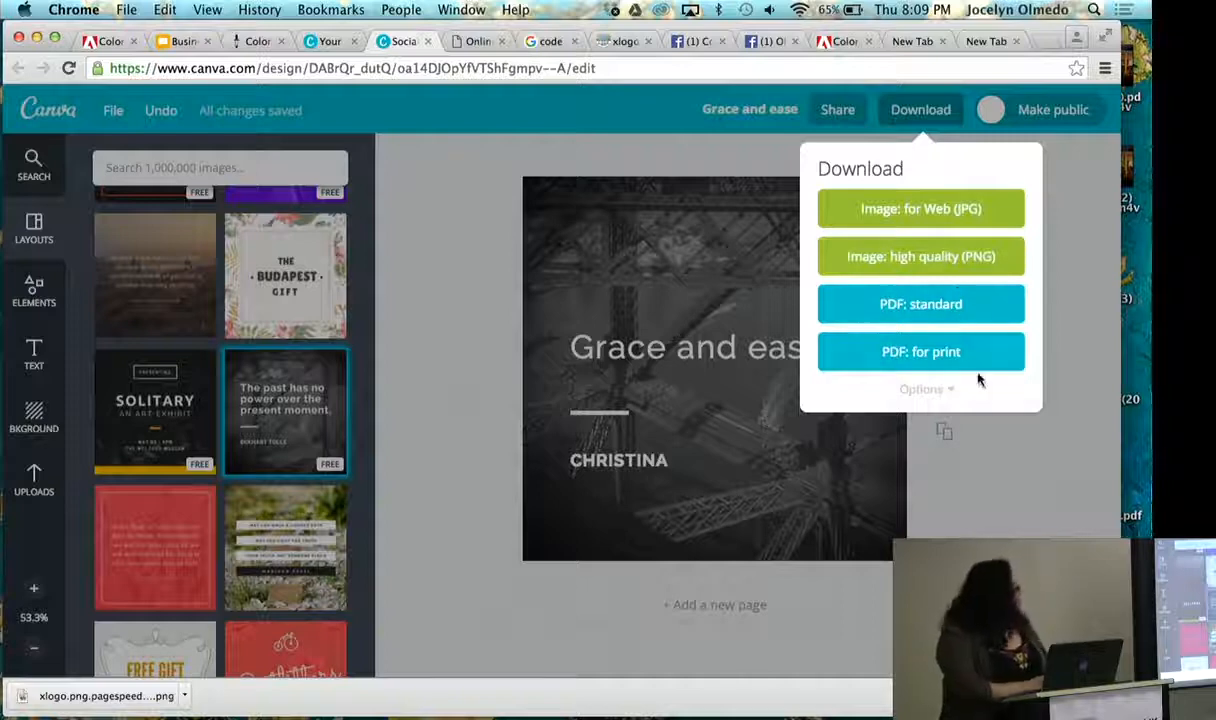
left_click(955, 257)
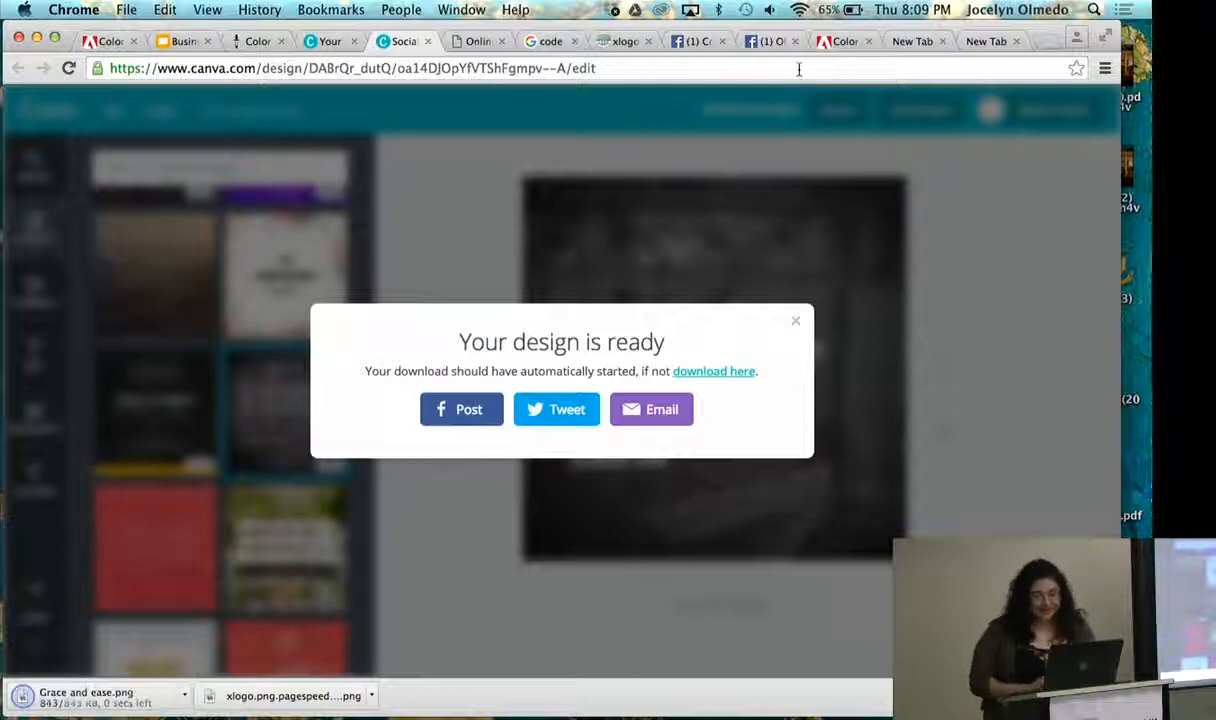
- Switch to the Olmedo Media Facebook page and upload "Grace and ease.png" from Downloads into a new photo post
left_click(691, 42)
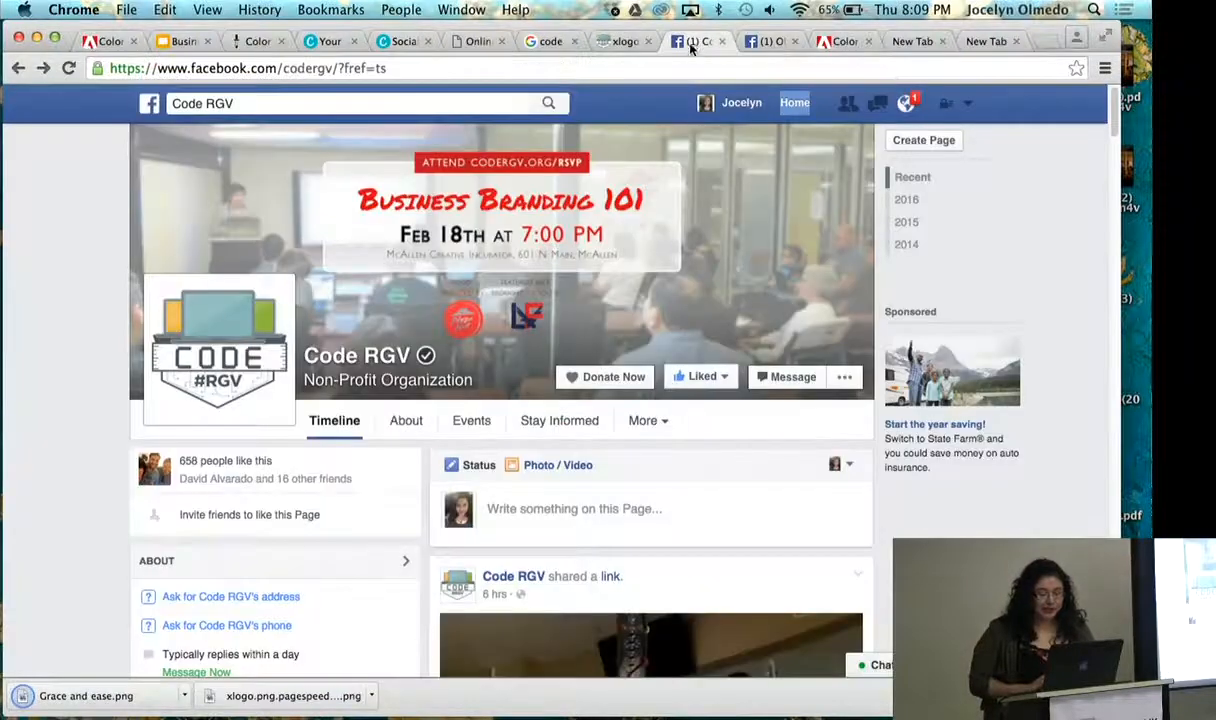
left_click(766, 41)
scroll(672, 342, "down", 2)
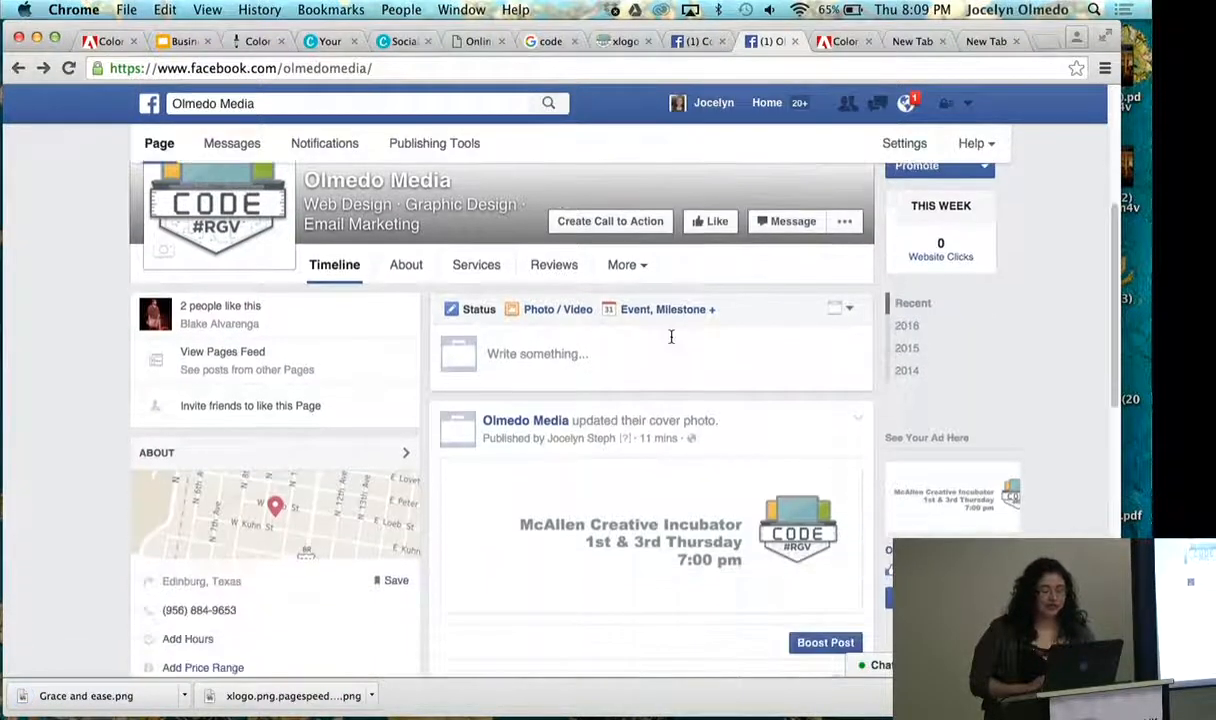
left_click(568, 318)
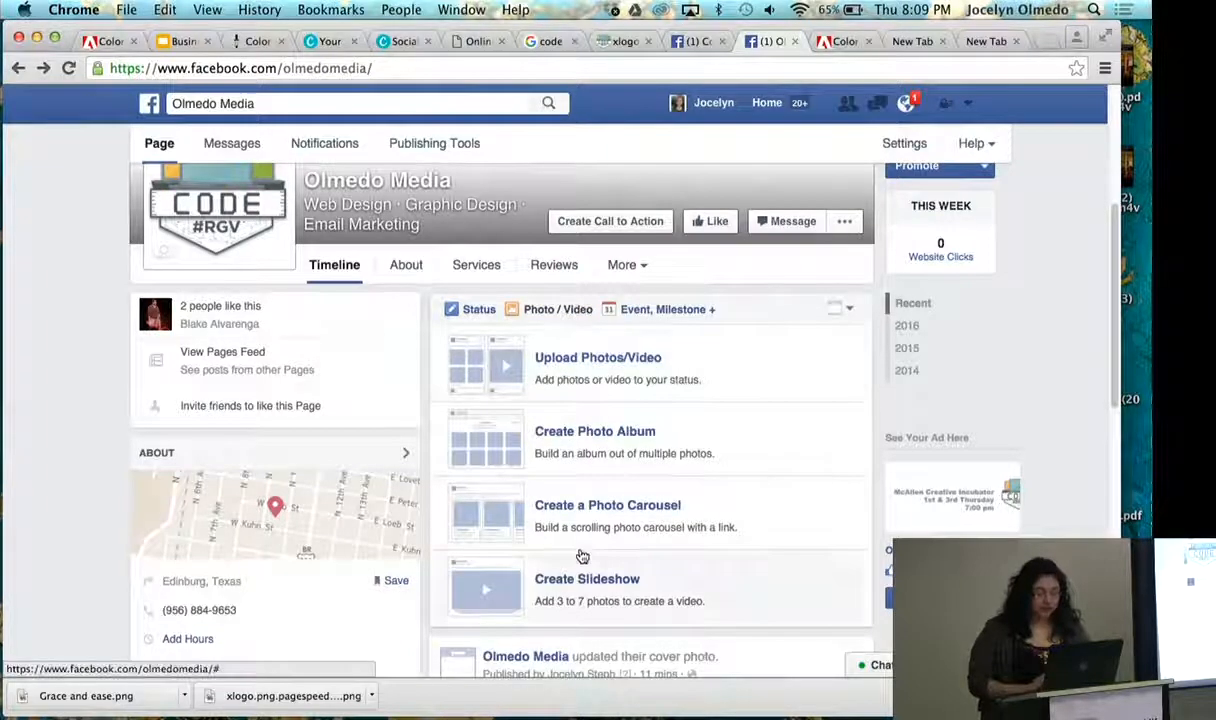
left_click(588, 360)
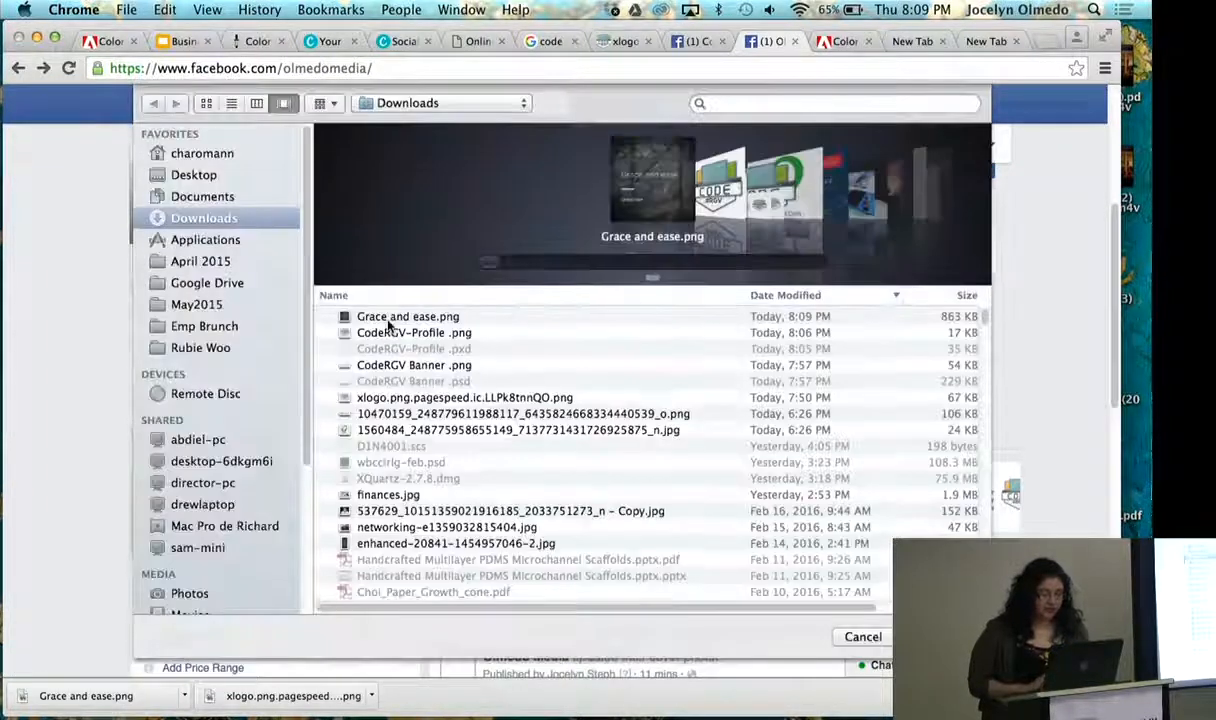
left_click(388, 318)
left_click(935, 637)
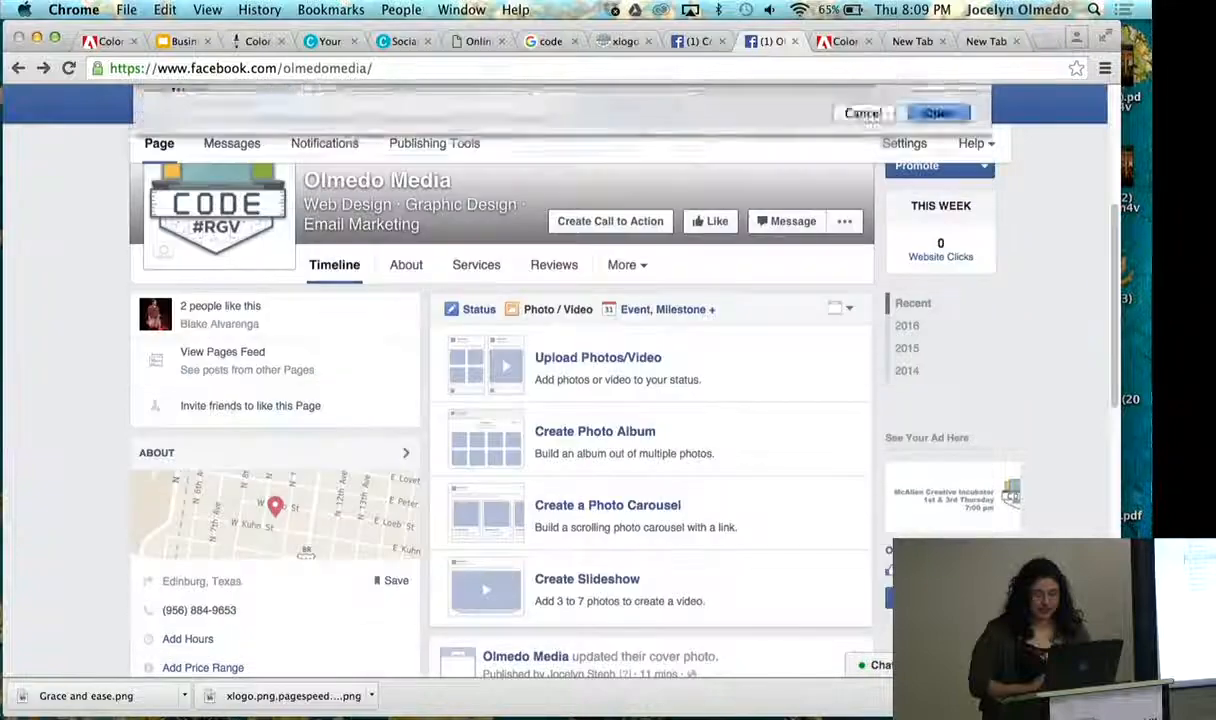
- Write the photo post's caption as "Live your life with grace and ease." and publish the post
left_click(591, 353)
type("LIve yo")
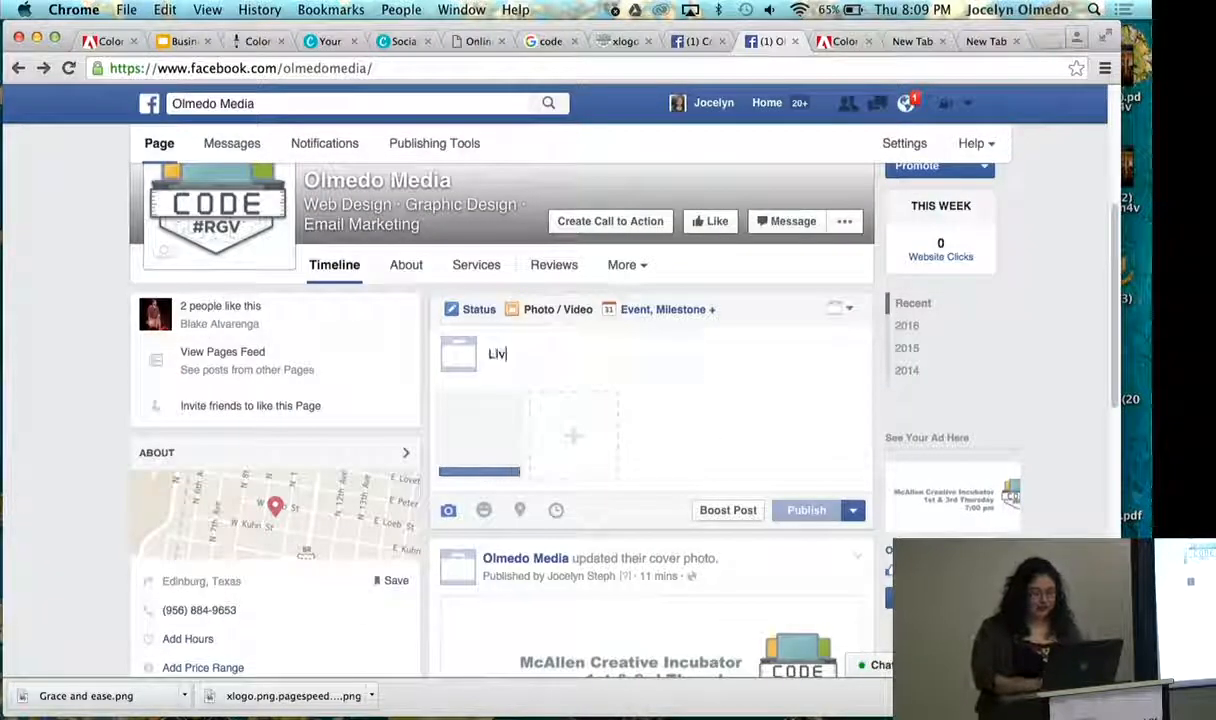
key("BackSpace")
key("BackSpace")
key("BackSpace")
key("BackSpace")
key("BackSpace")
key("BackSpace")
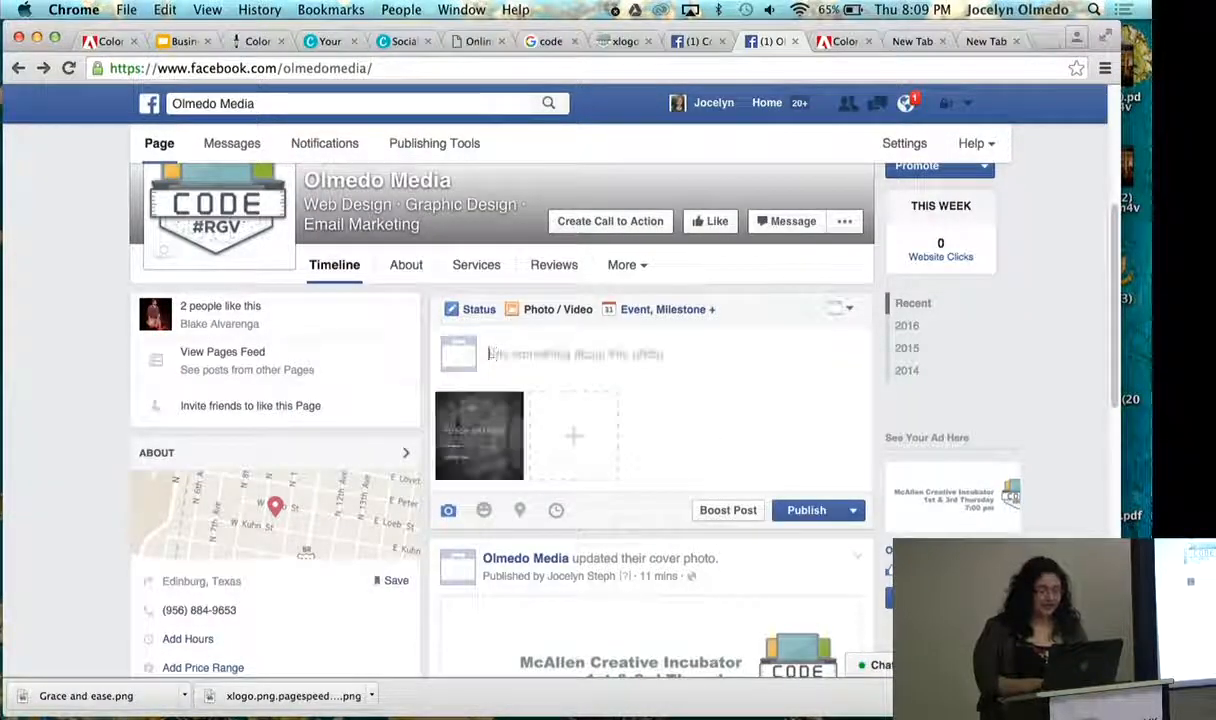
type("Li")
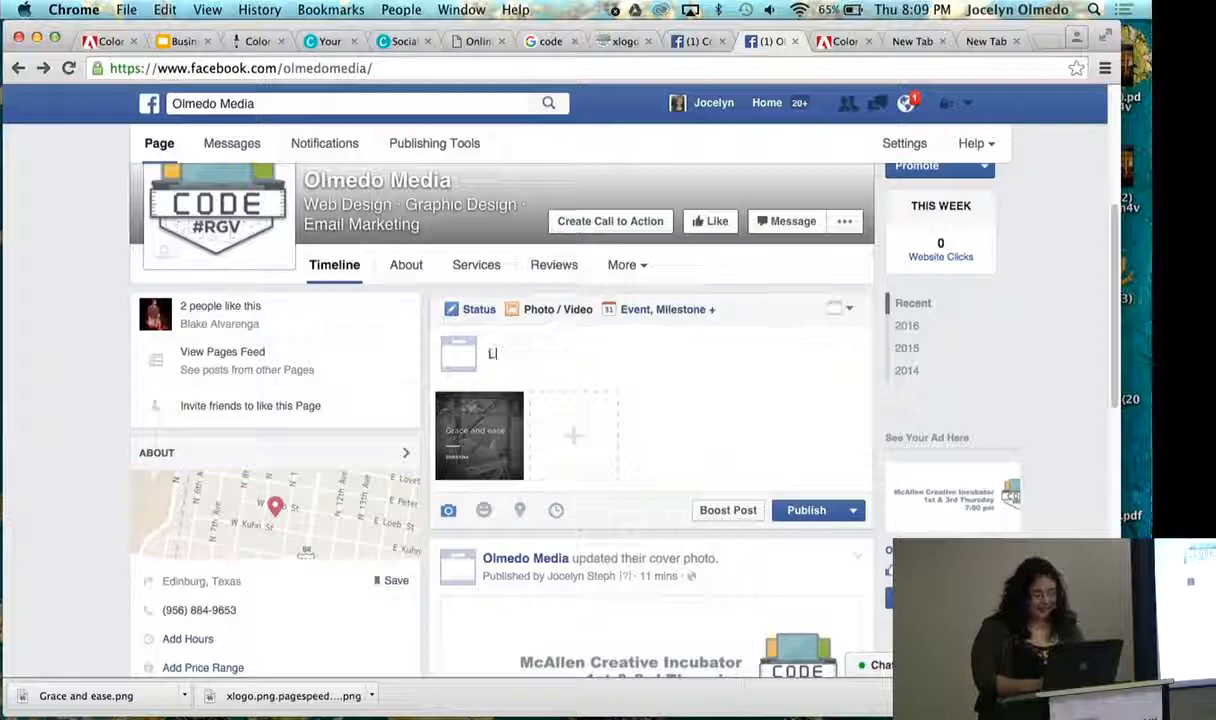
type("ve your life!")
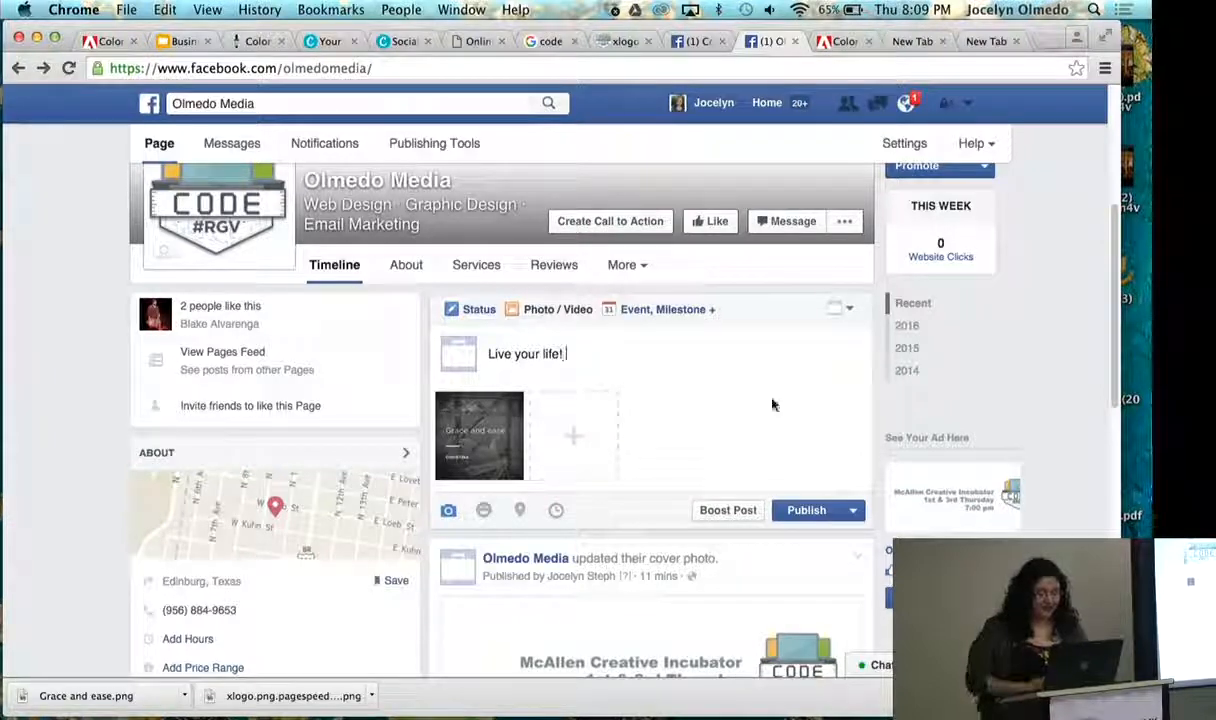
key("BackSpace")
key("BackSpace")
type(" wi")
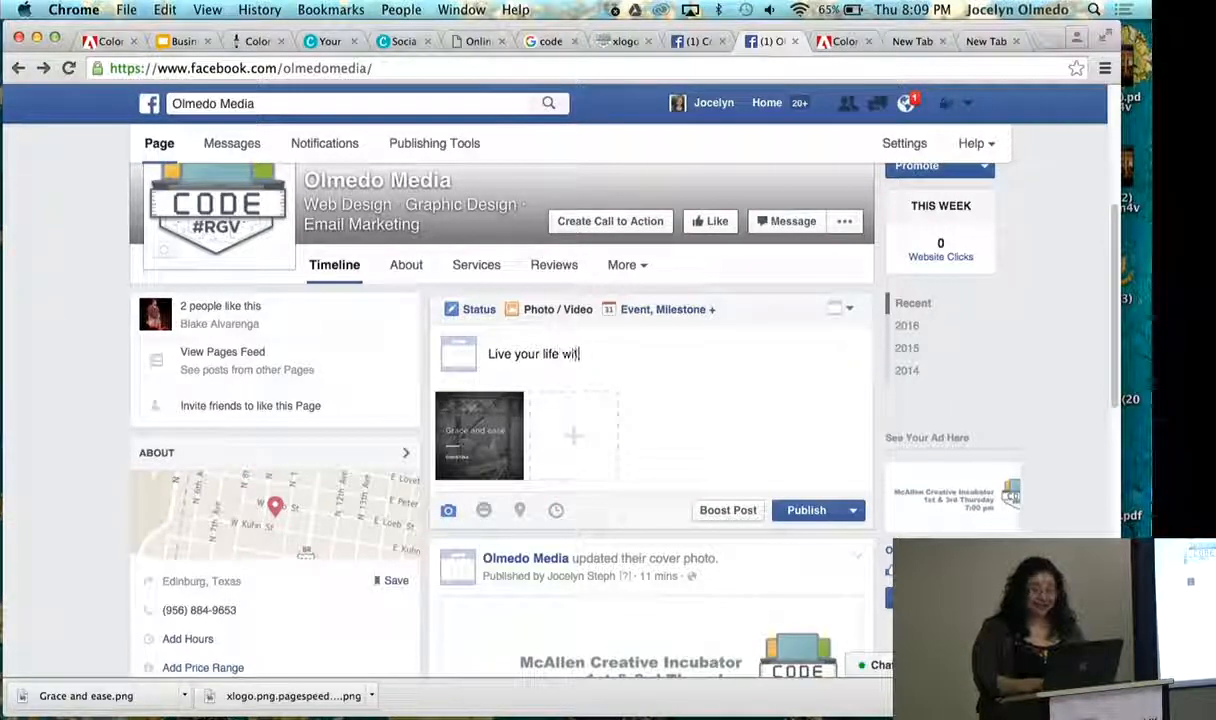
type("th g")
type("gra")
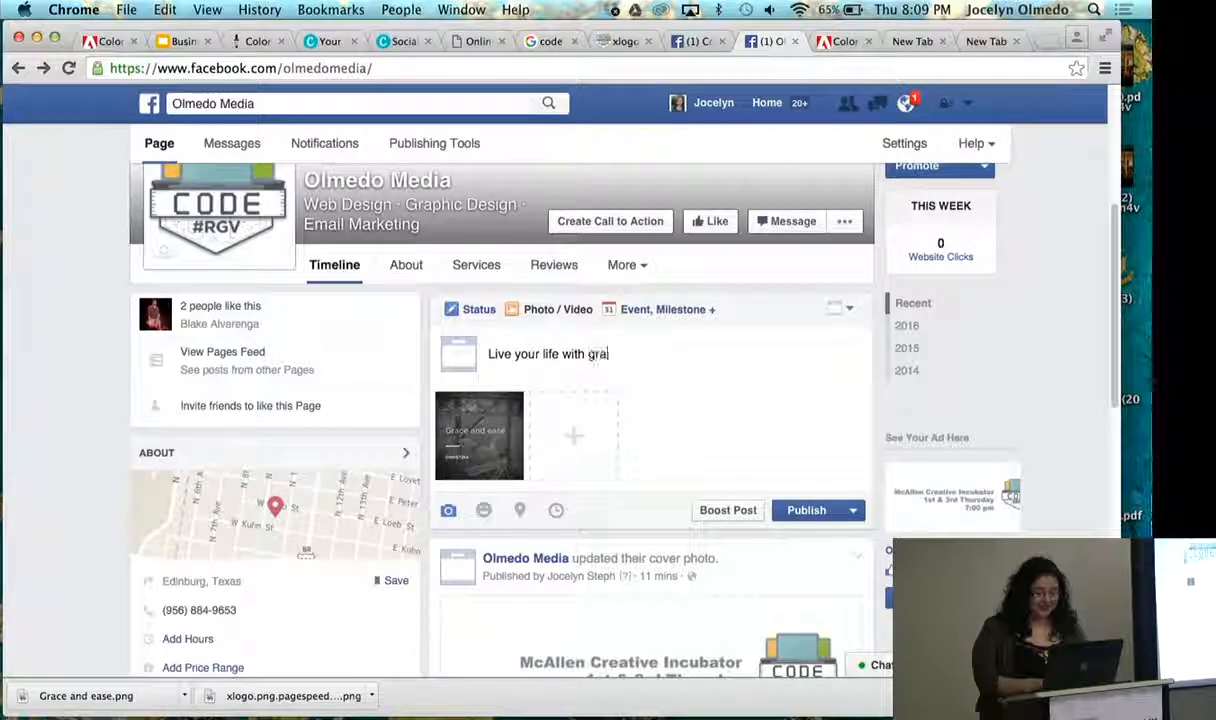
type("ce and ease@")
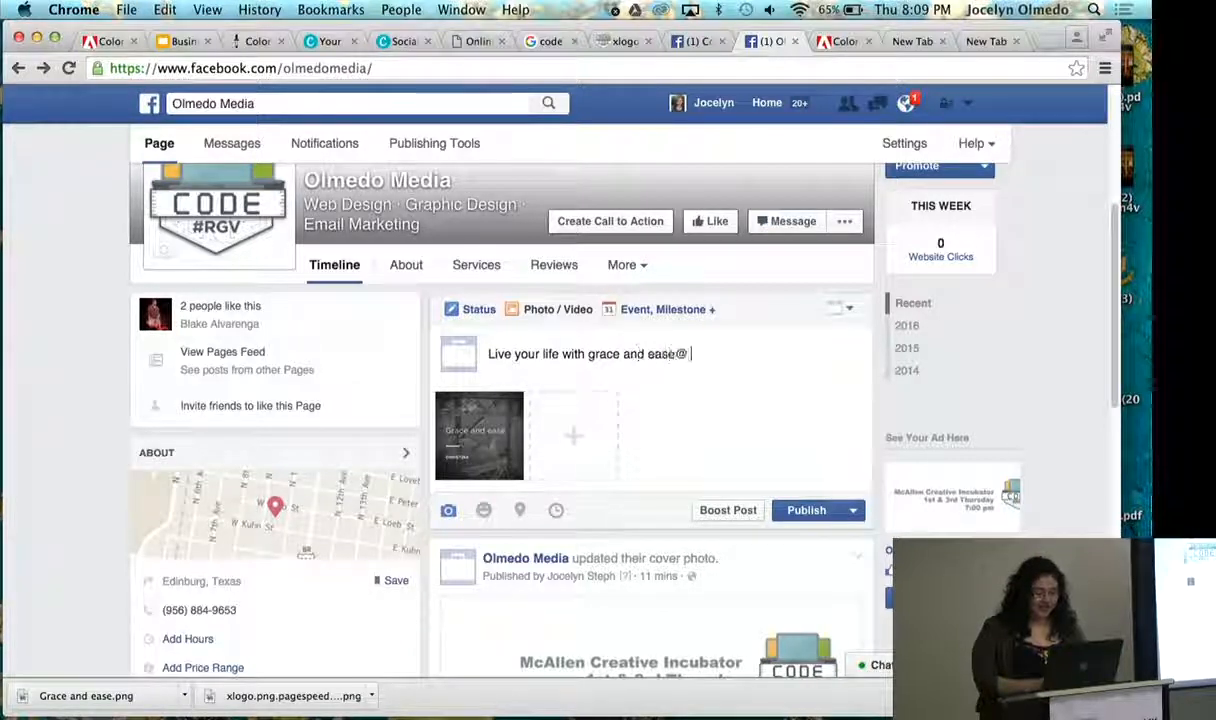
key("BackSpace")
key("BackSpace")
type(".")
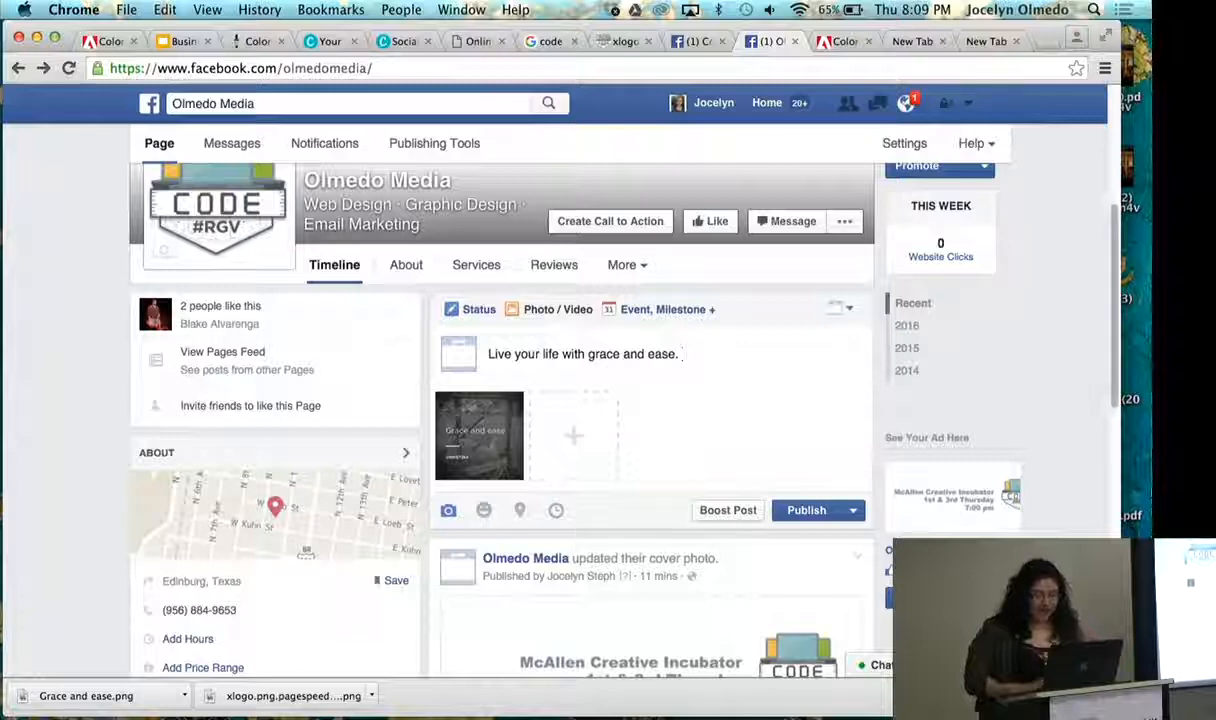
left_click(803, 518)
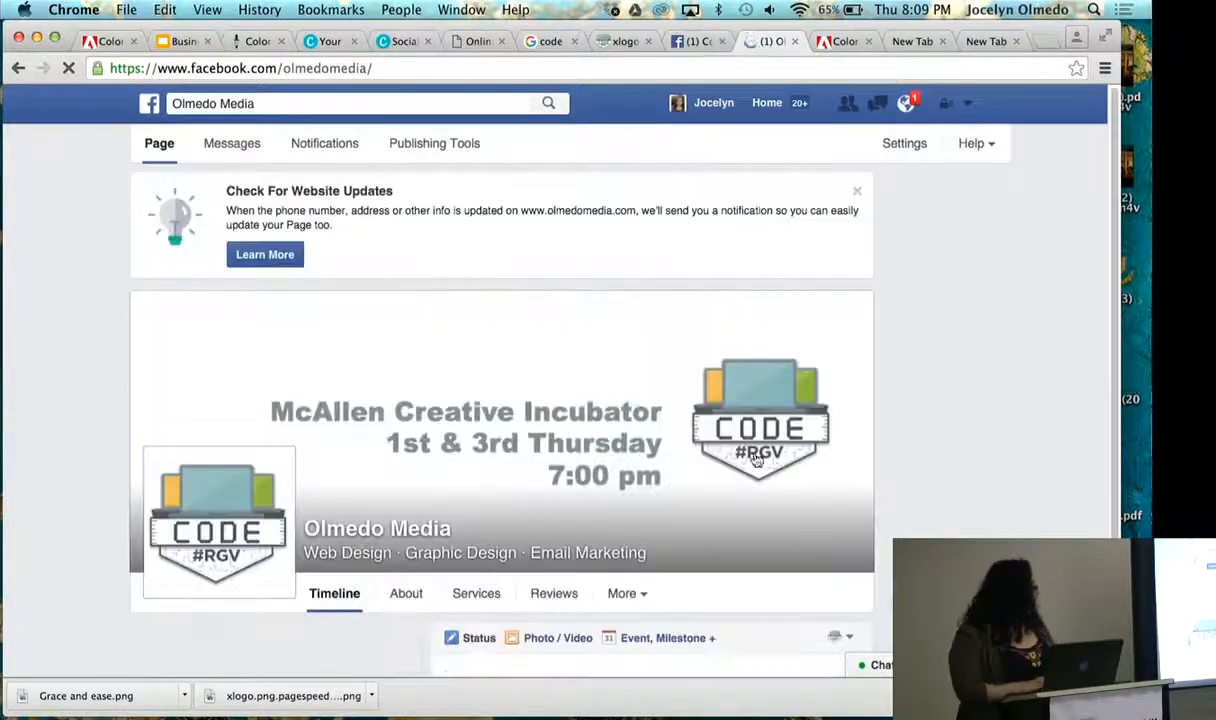
- Review the published quote post on the page's timeline together with the page's cover and profile images
scroll(990, 340, "down", 1)
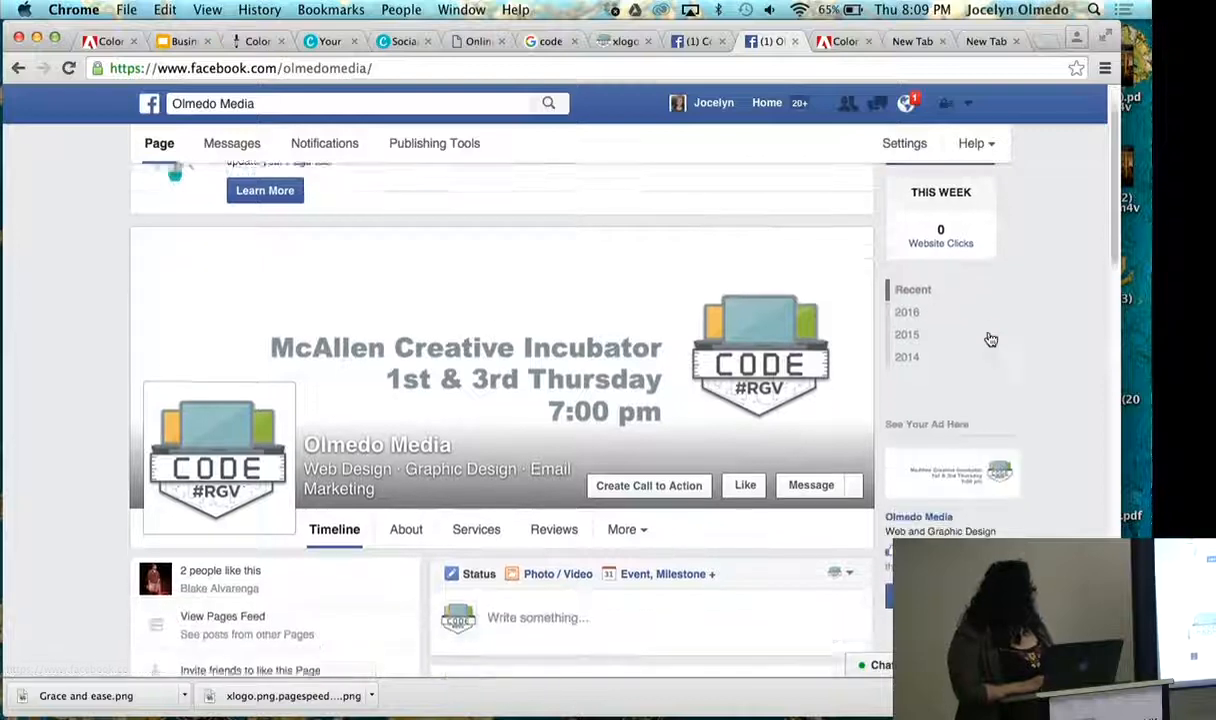
scroll(990, 340, "down", 6)
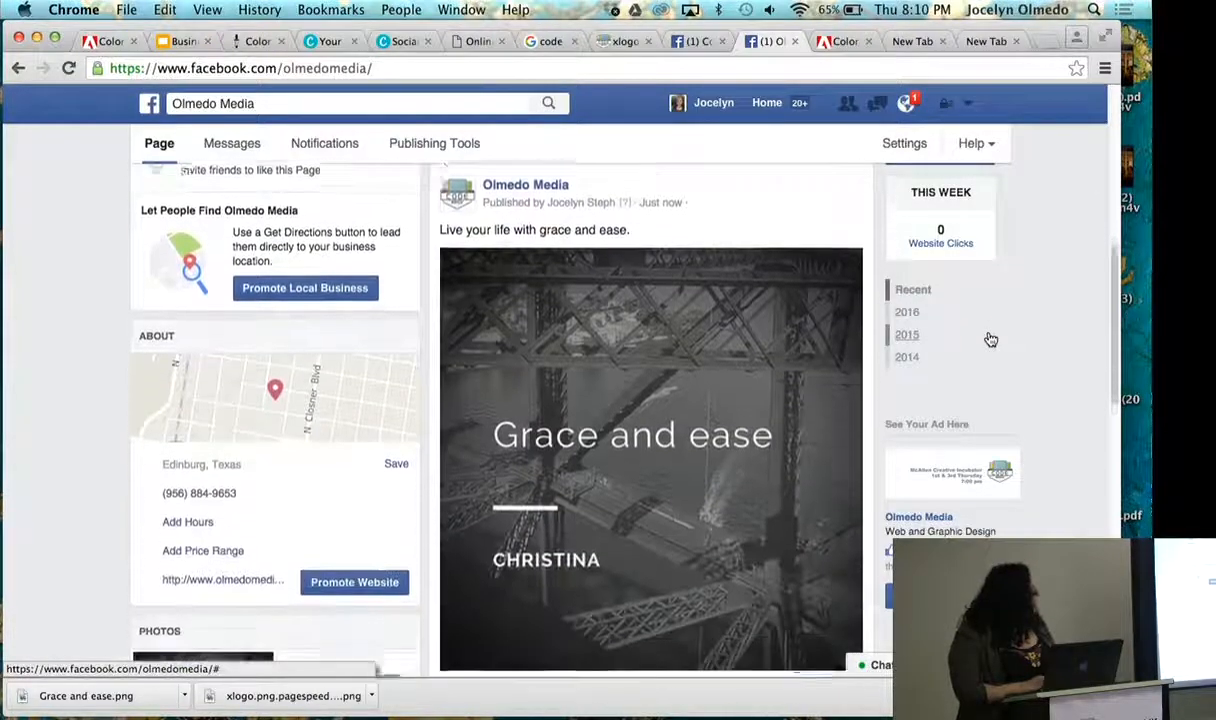
scroll(988, 338, "up", 5)
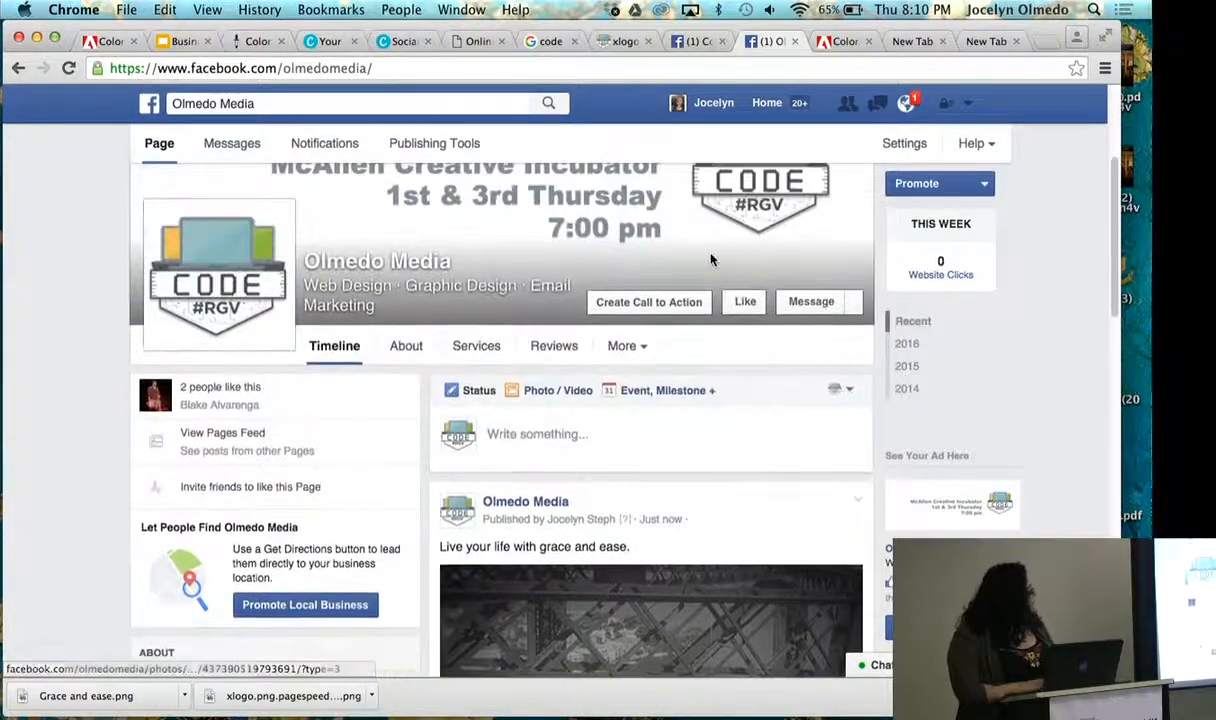
scroll(603, 421, "up", 1)
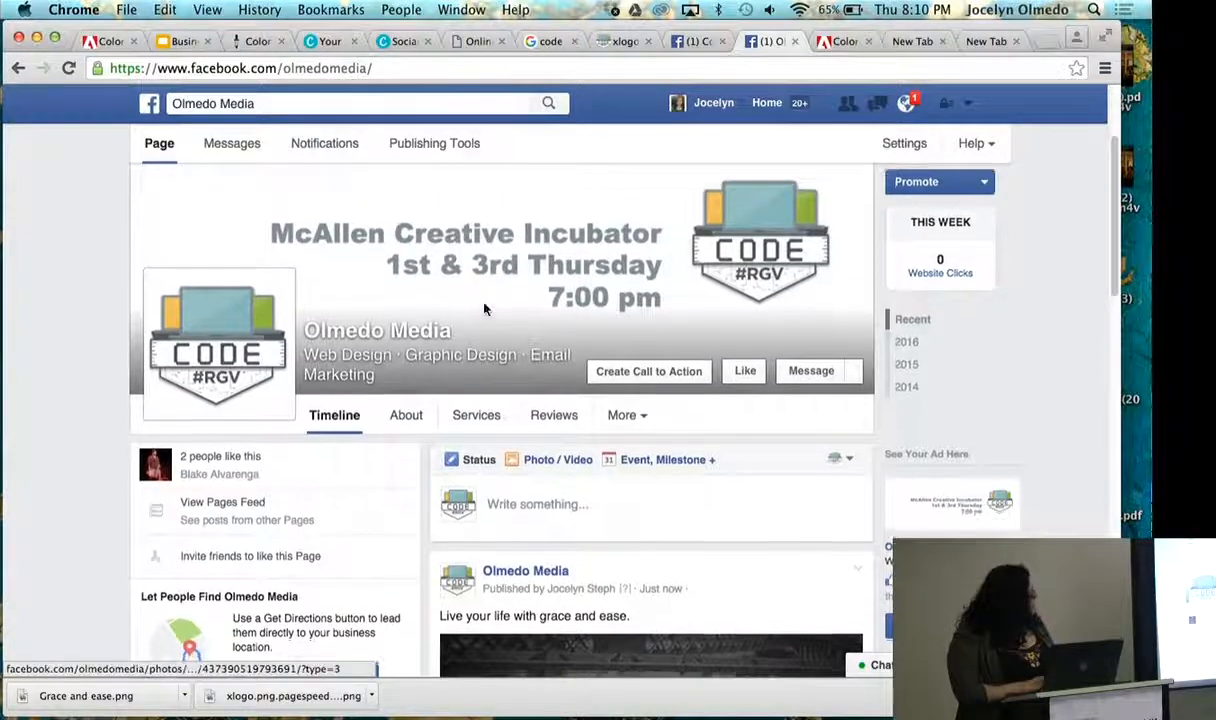
scroll(484, 309, "down", 4)
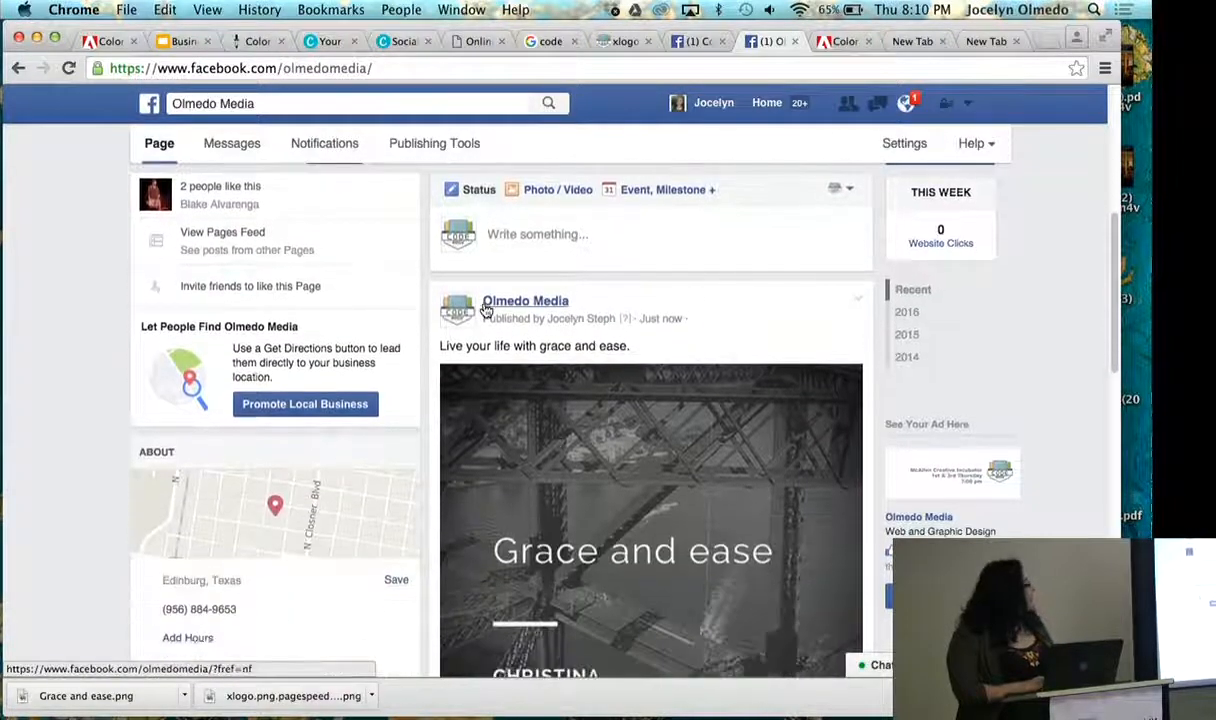
mouse_move(484, 309)
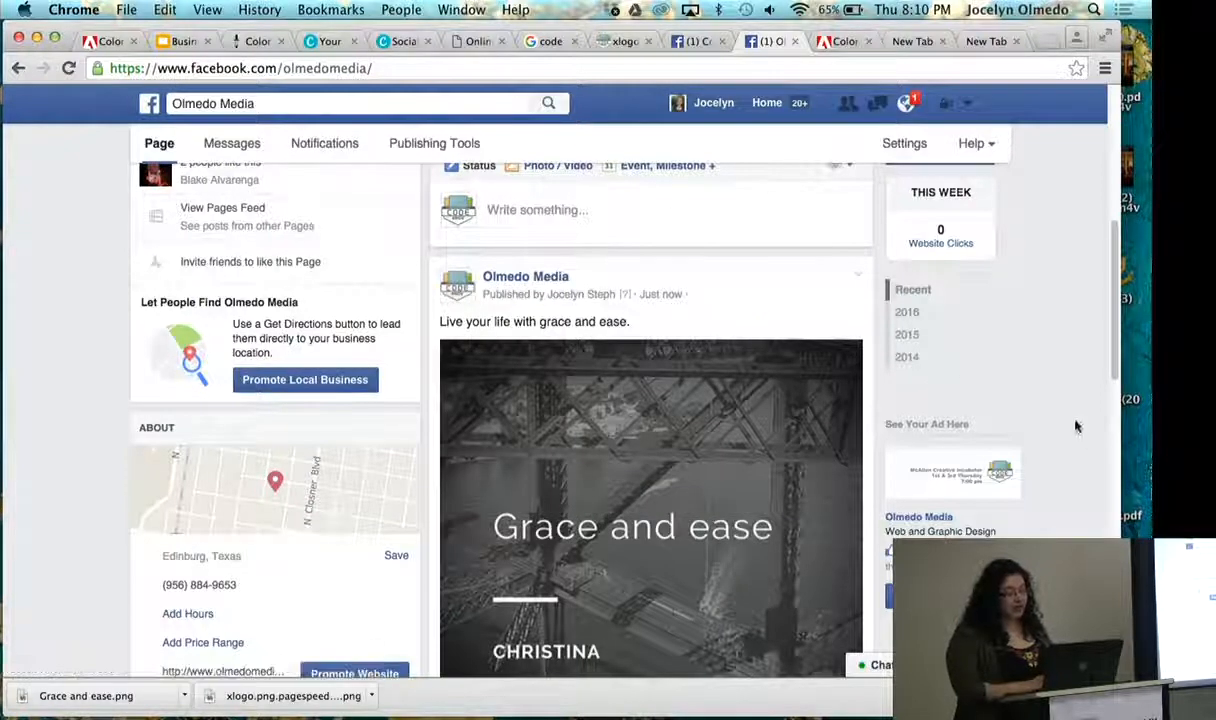
scroll(955, 402, "up", 3)
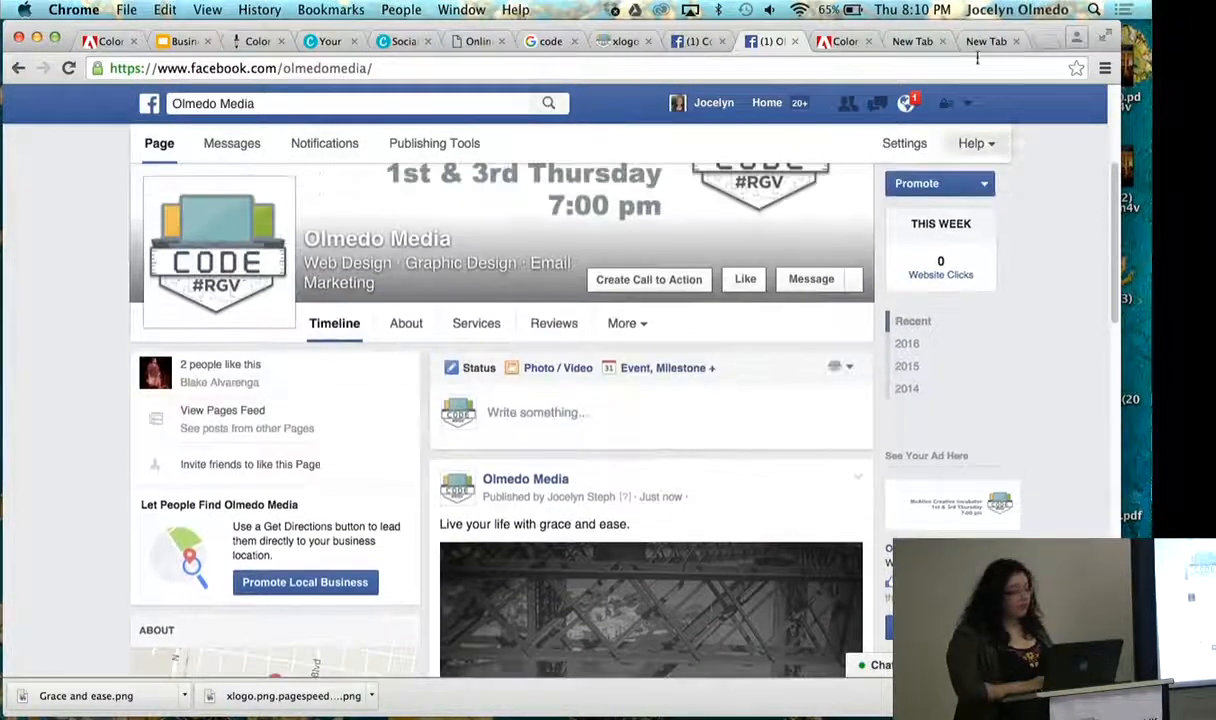
scroll(1053, 271, "up", 1)
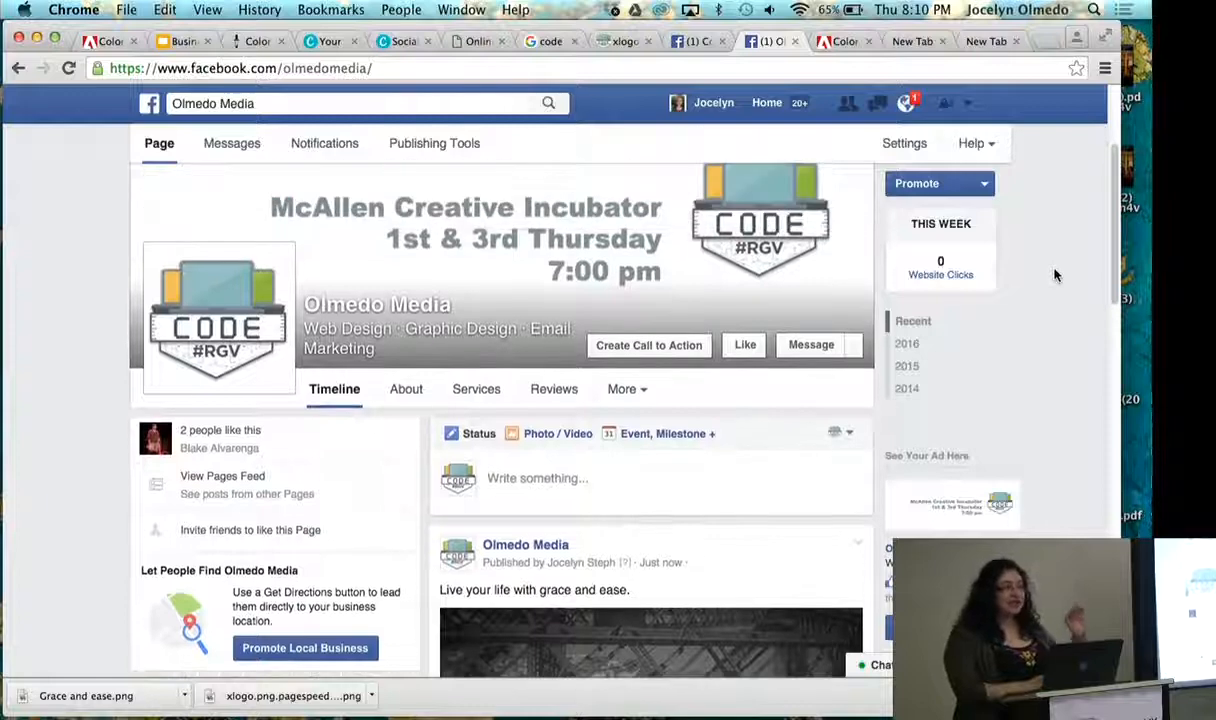
scroll(1053, 275, "up", 2)
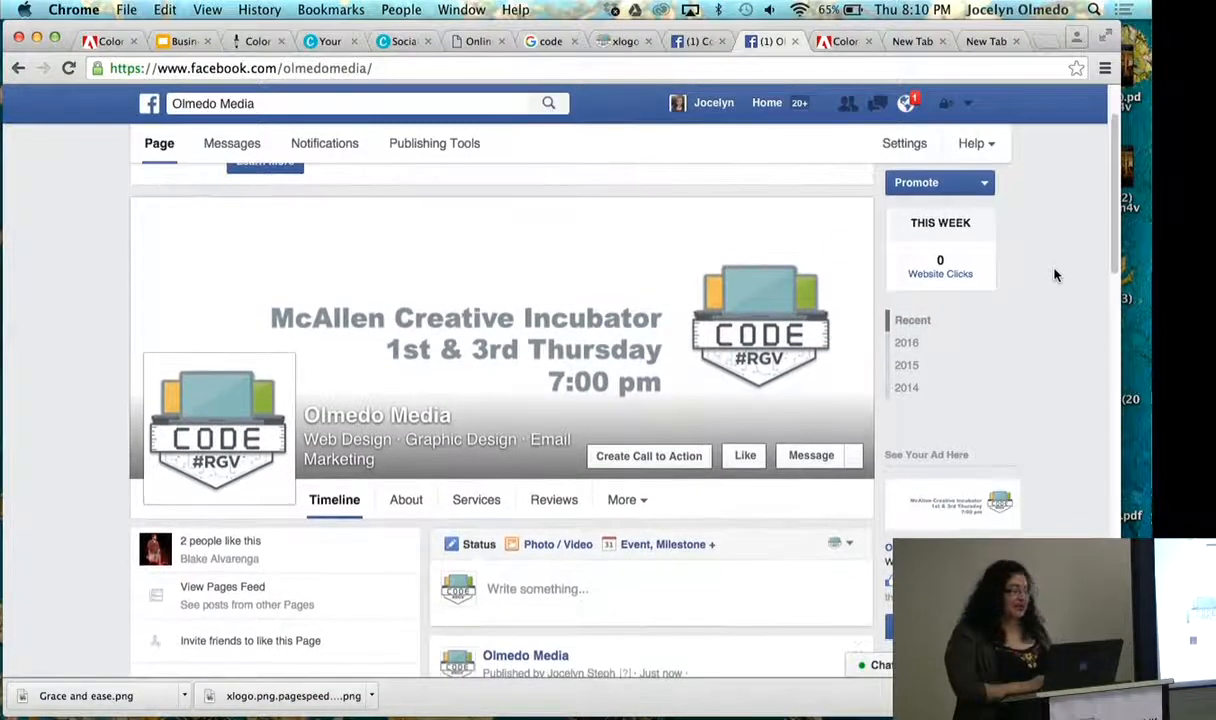
key("ctrl+Left")
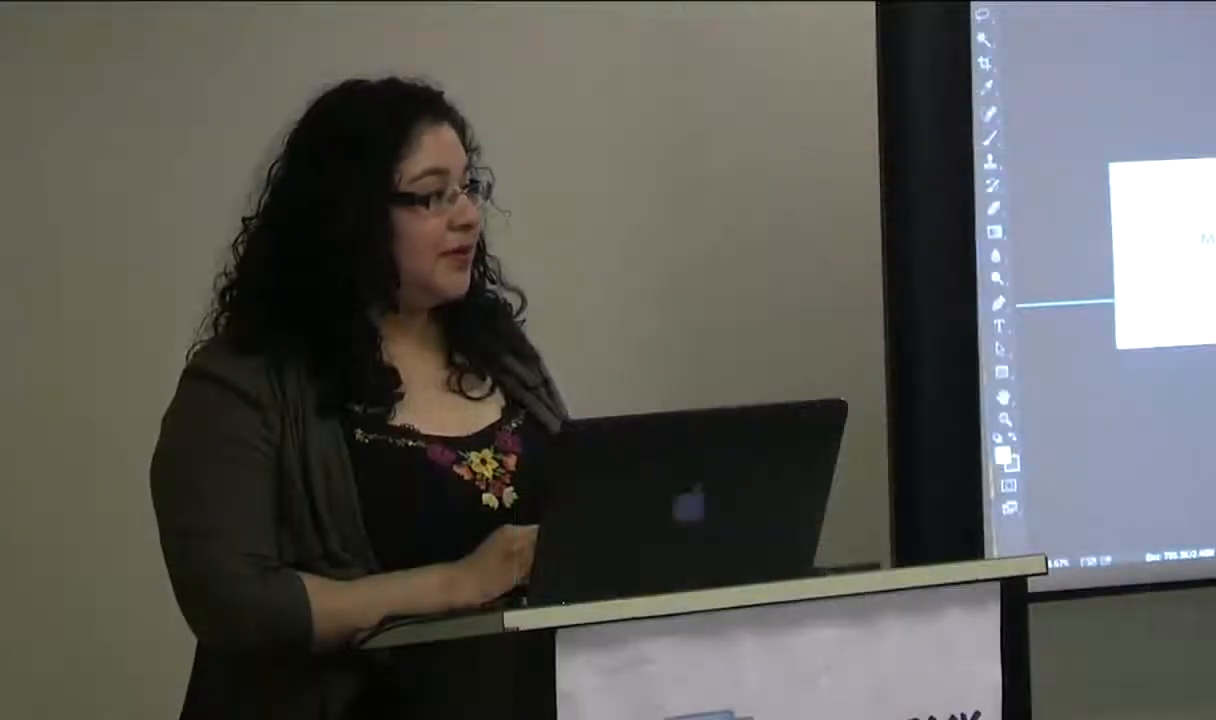
key("ctrl+Right")
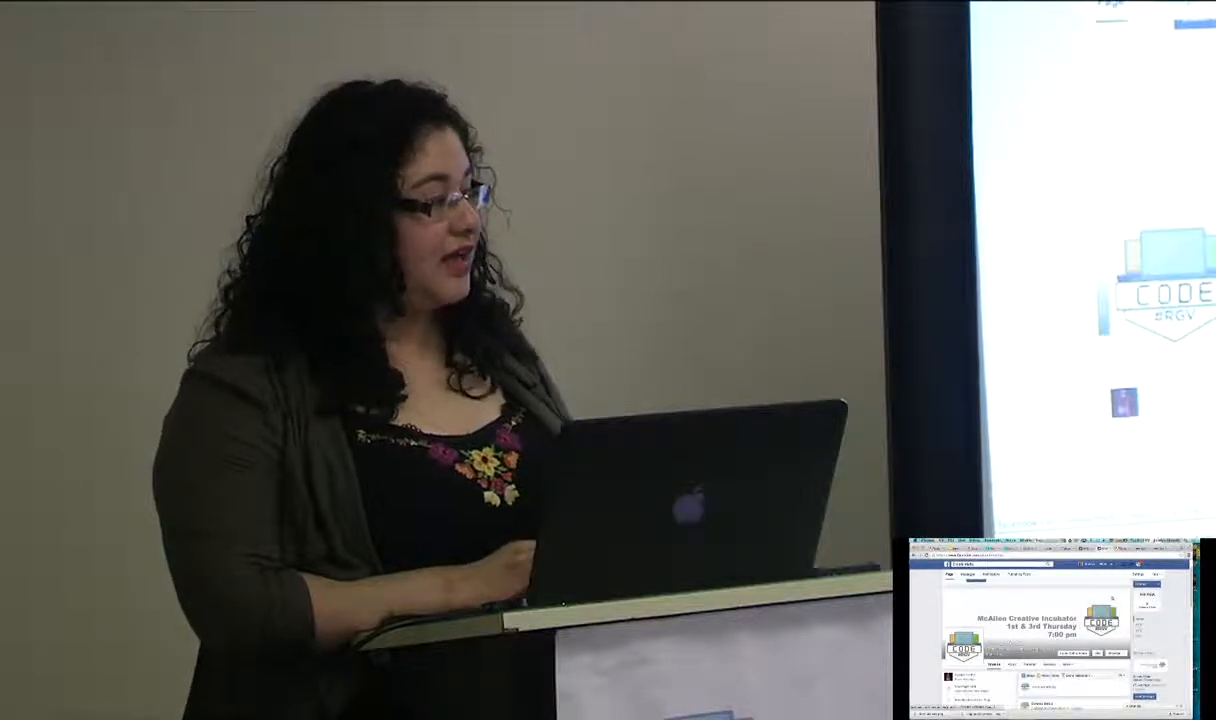
key("super+Tab")
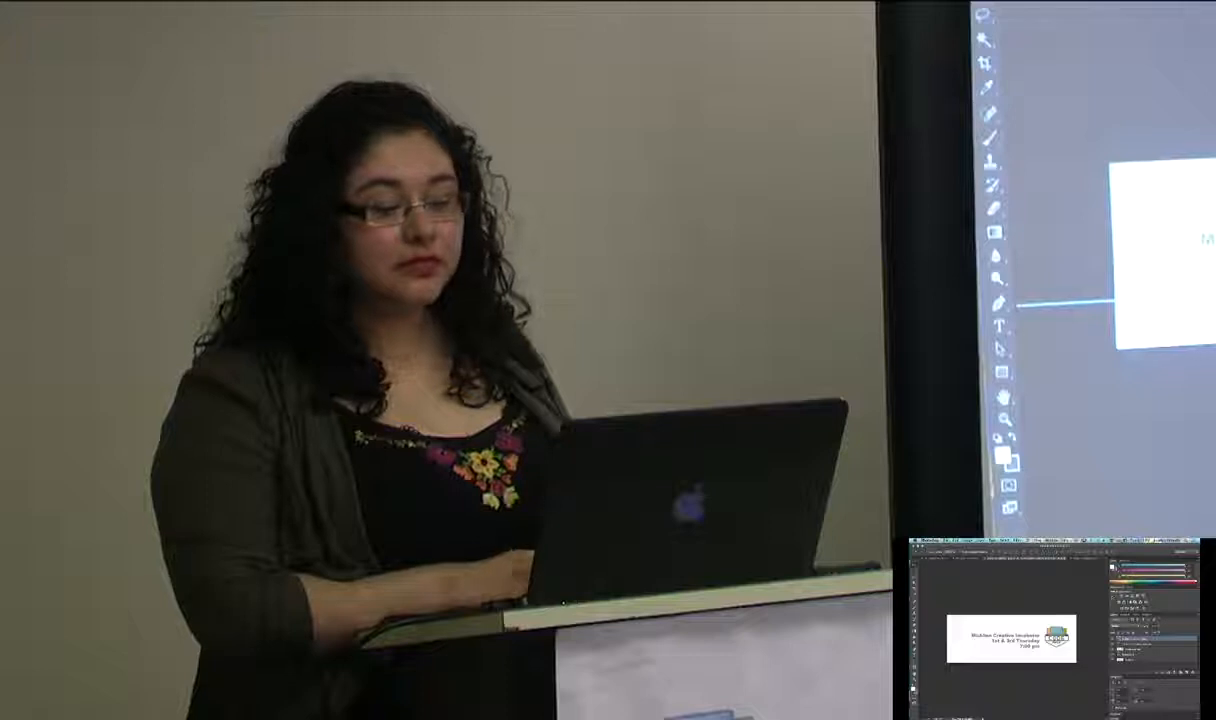
key("ctrl+Right")
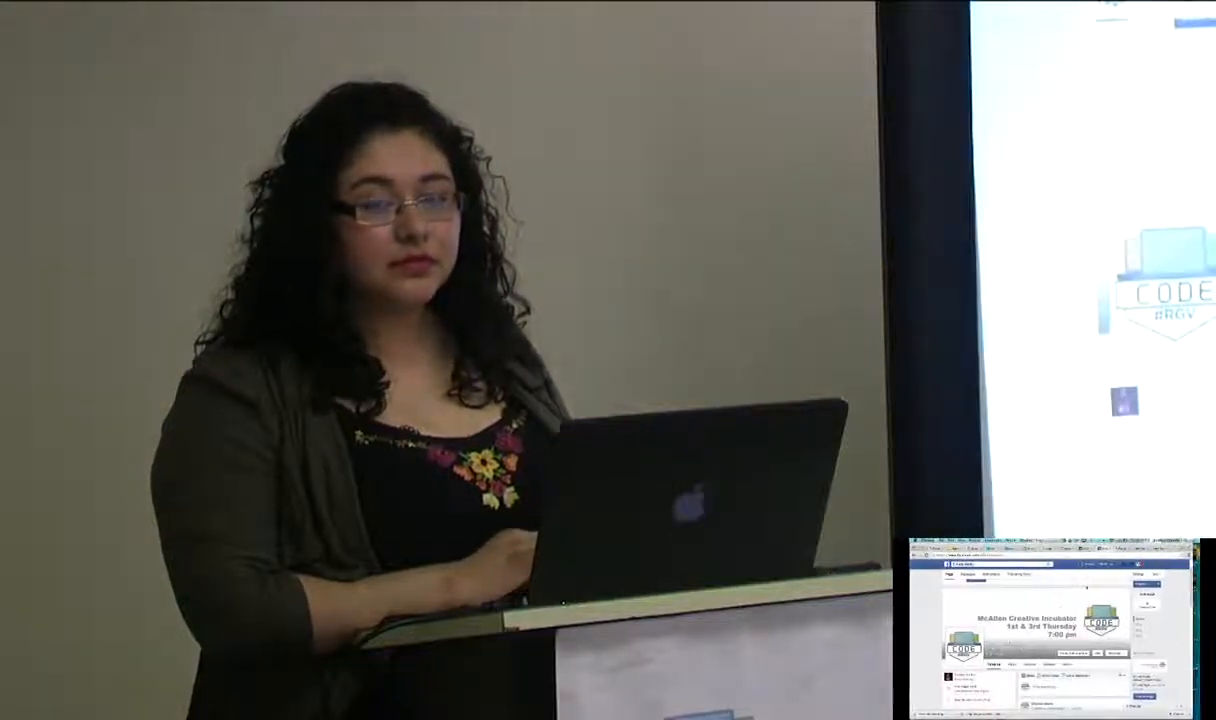
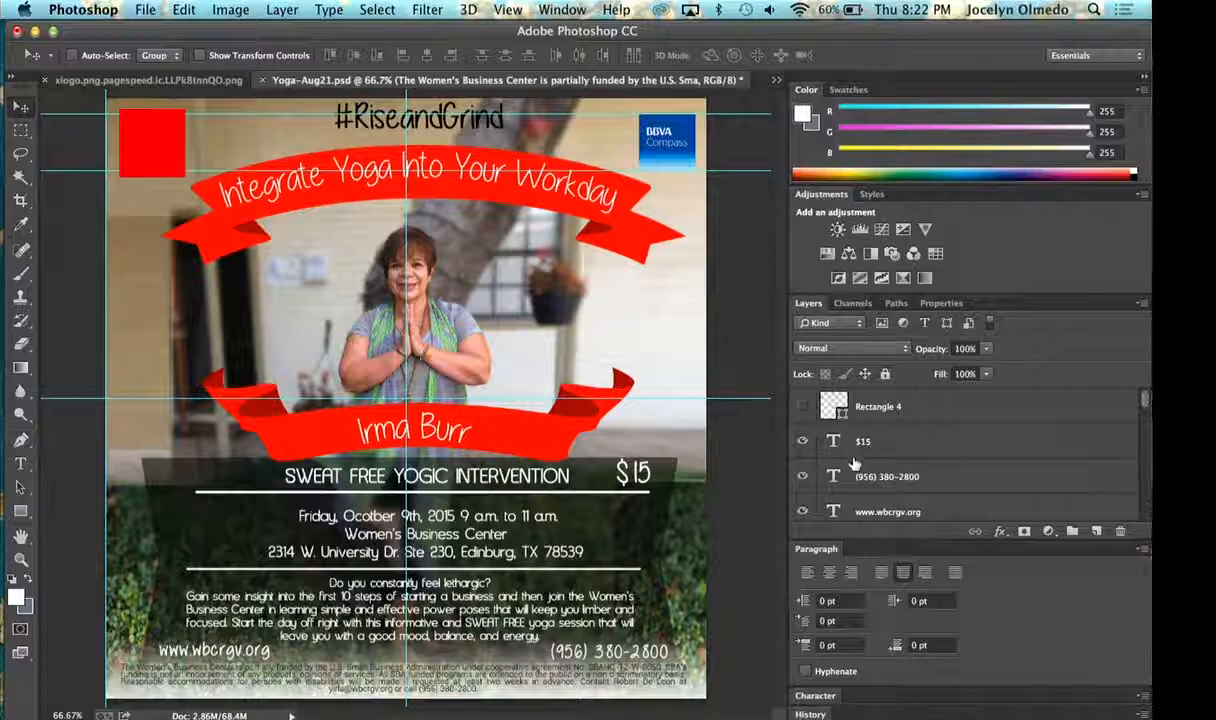
- Hide the $15, phone number, website and Women's Business Center funding disclaimer text layers
left_click(845, 452)
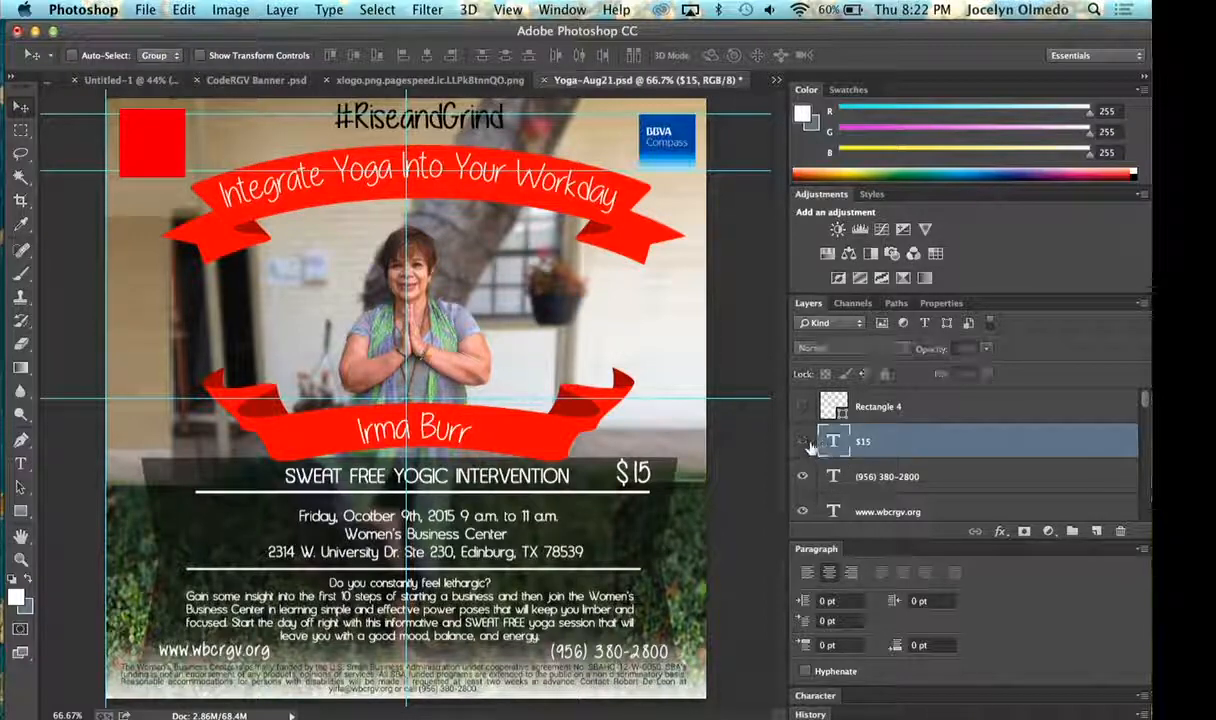
left_click(802, 441)
left_click(802, 476)
left_click(802, 511)
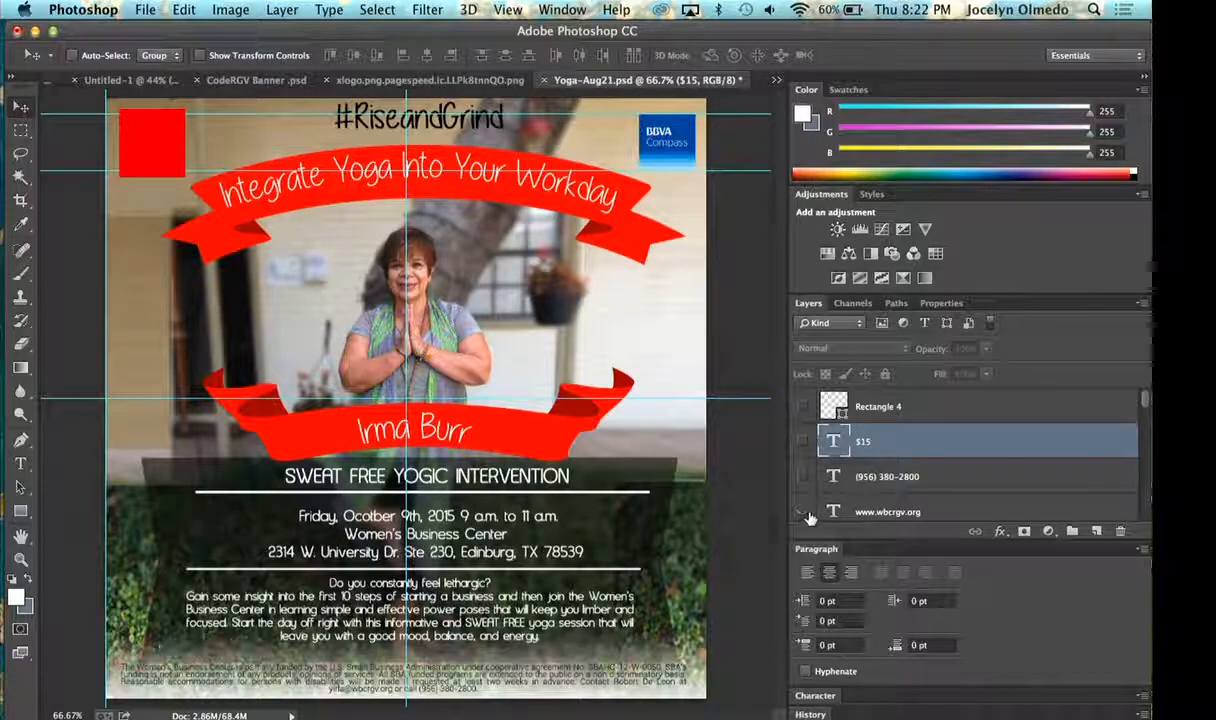
scroll(806, 505, "down", 1)
left_click(802, 502)
scroll(805, 505, "down", 3)
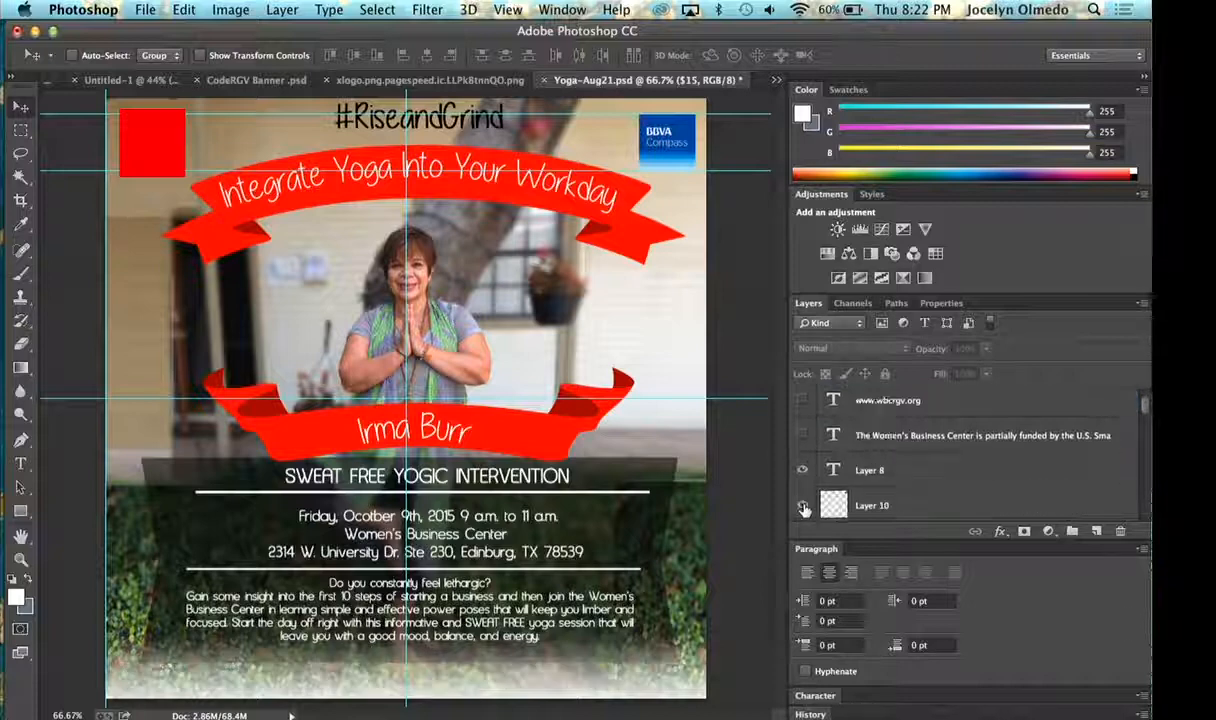
- Show the funding disclaimer, website, phone number and $15 text layers again
scroll(803, 460, "up", 1)
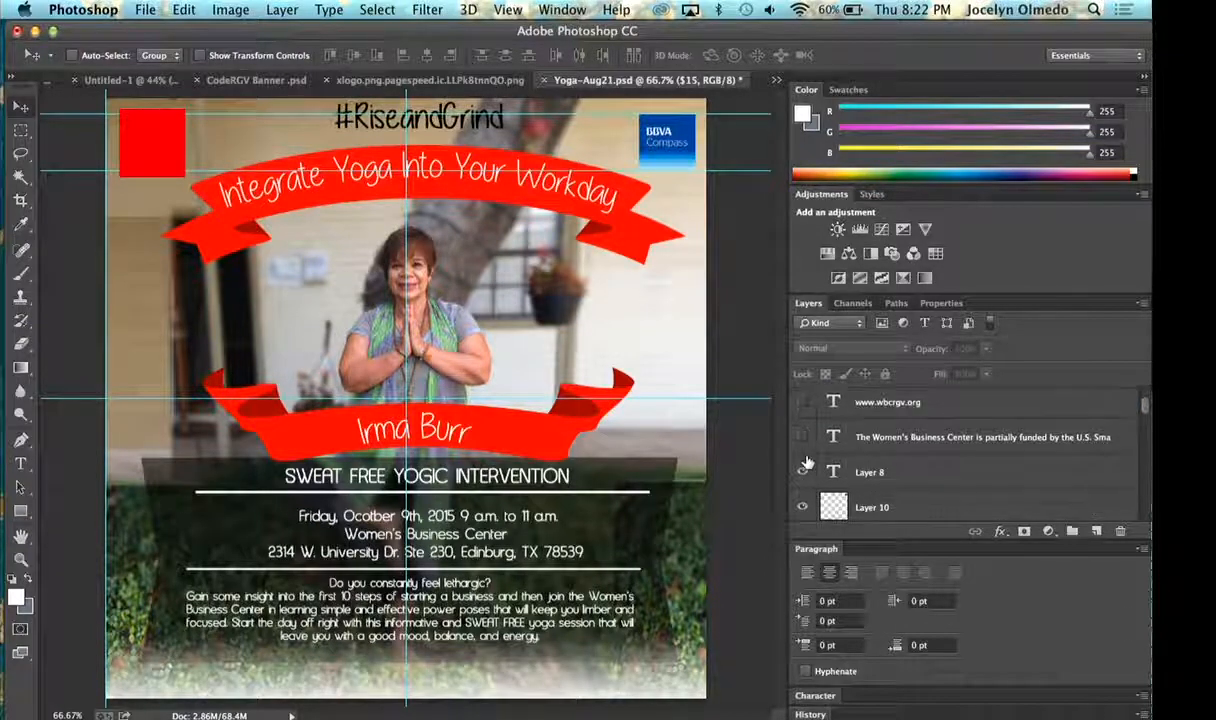
left_click(802, 437)
left_click(802, 402)
scroll(802, 410, "up", 2)
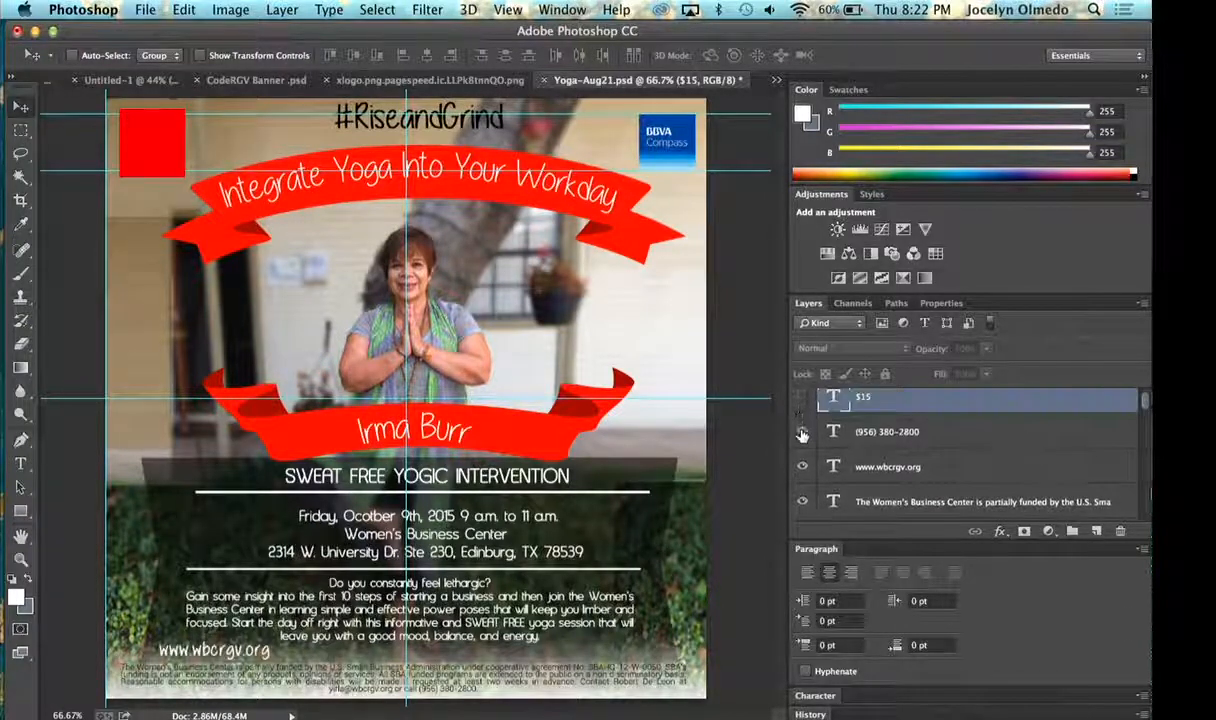
left_click(802, 434)
left_click(802, 397)
- Turn on the Rectangle 4 frame layer to preview it over the event details, and hide it again
scroll(802, 410, "up", 1)
left_click(802, 406)
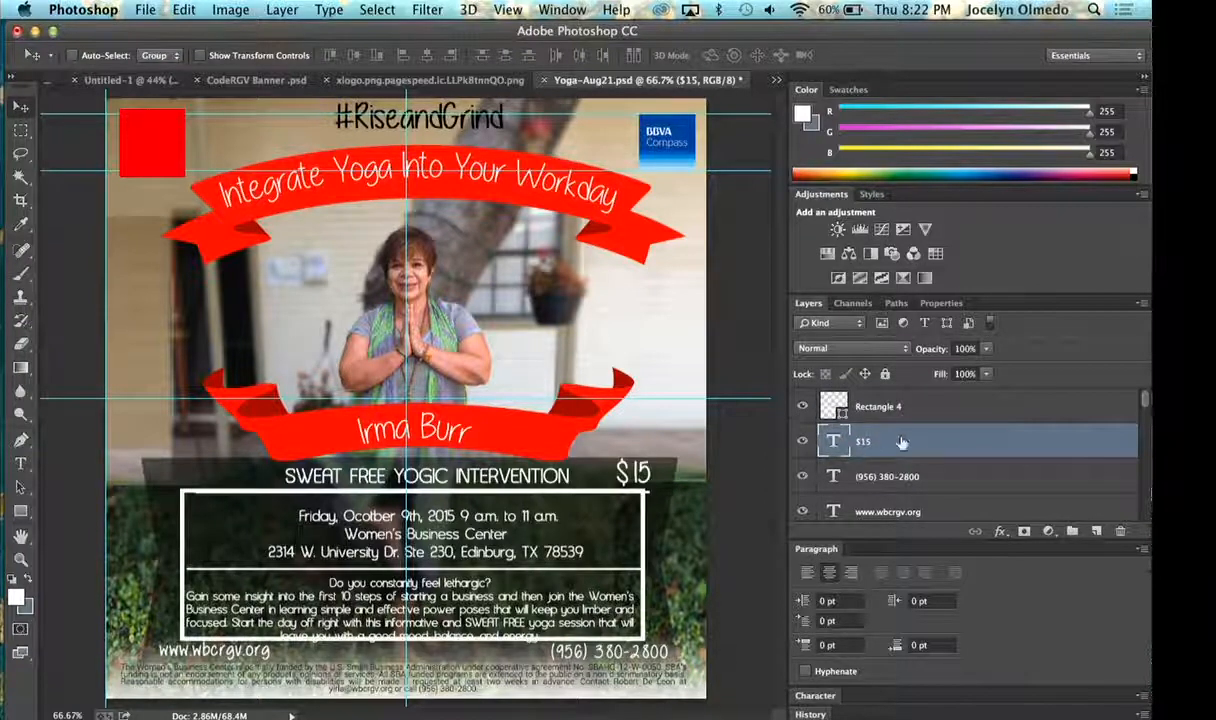
scroll(880, 430, "down", 1)
scroll(826, 405, "up", 1)
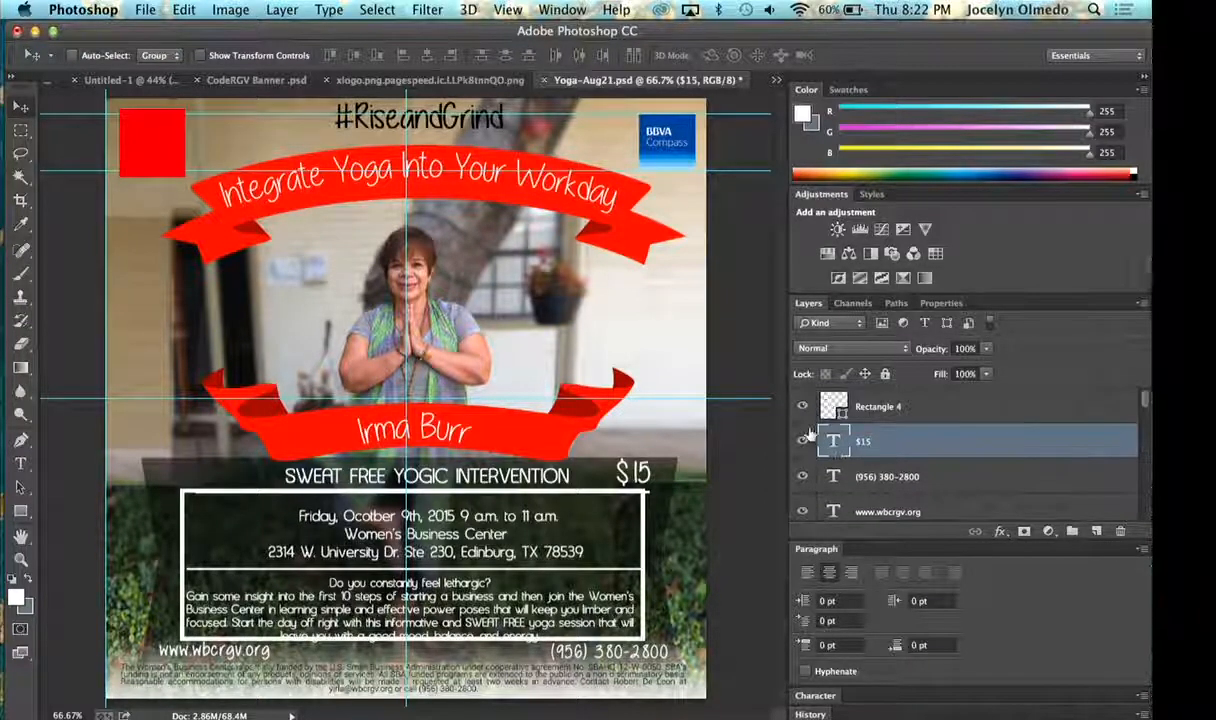
left_click(803, 407)
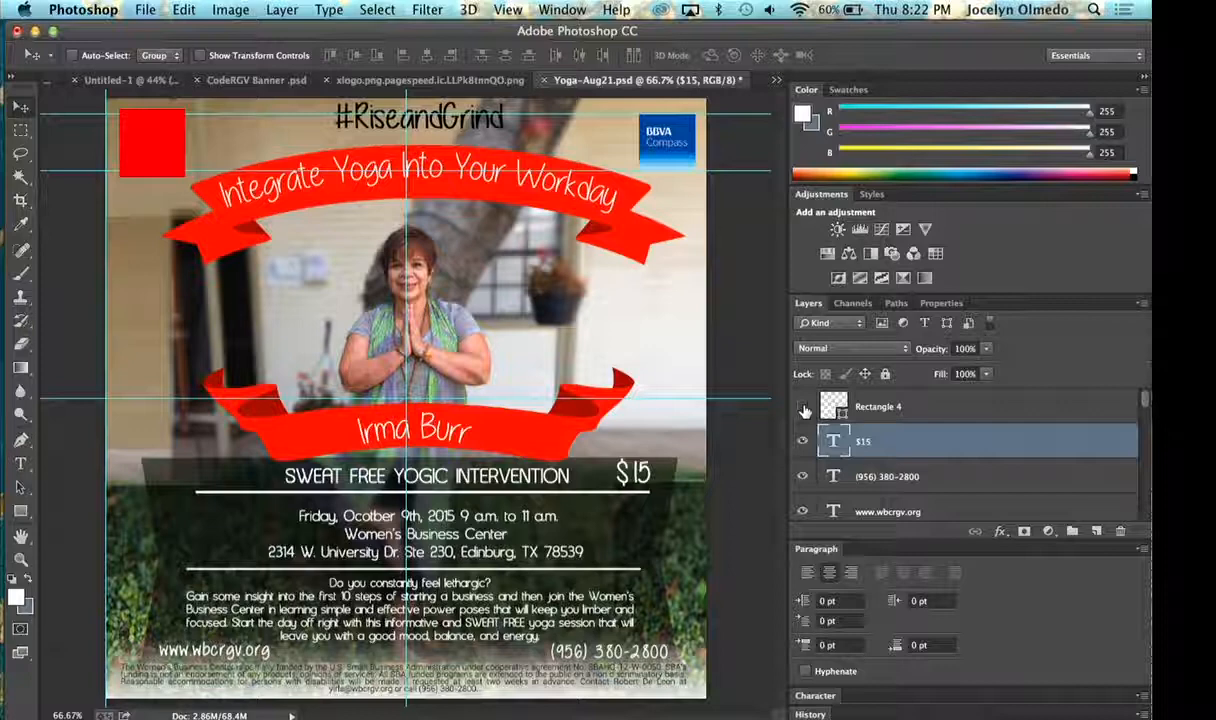
- Move the Rectangle 4 layer beneath Layer 7 copy with its visibility on, and delete it
left_click(862, 408)
left_click_drag(875, 410, 866, 488)
left_click(803, 477)
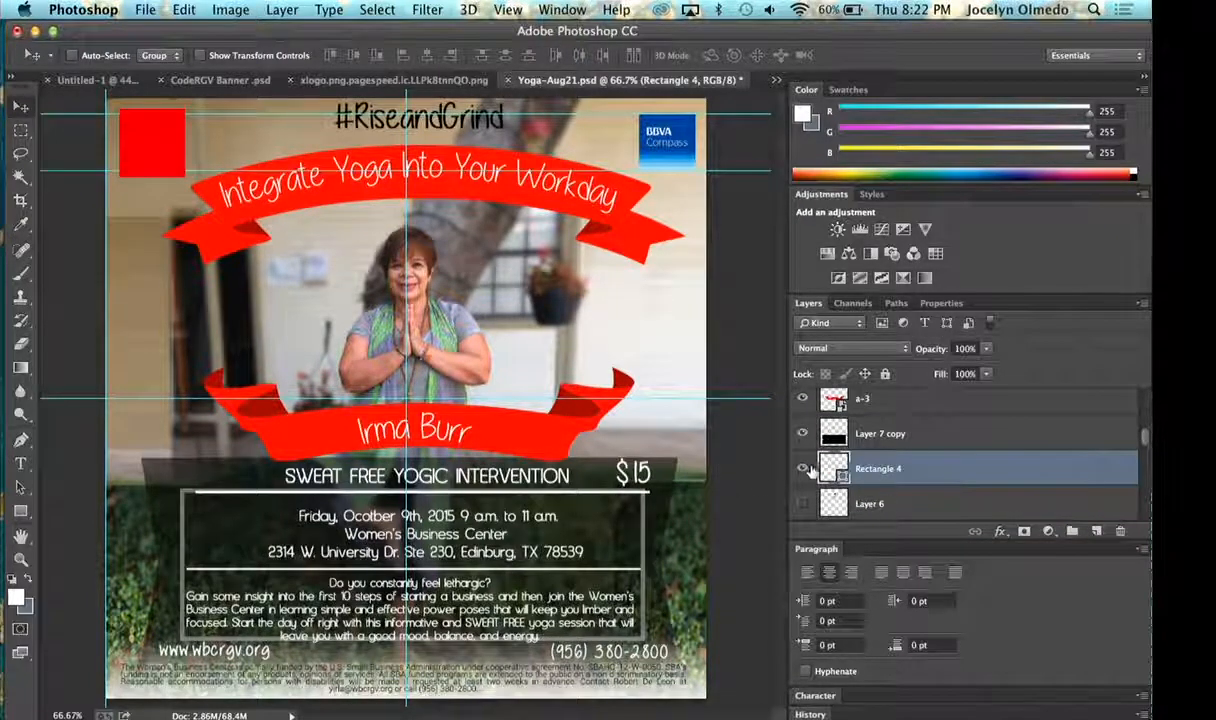
key("BackSpace")
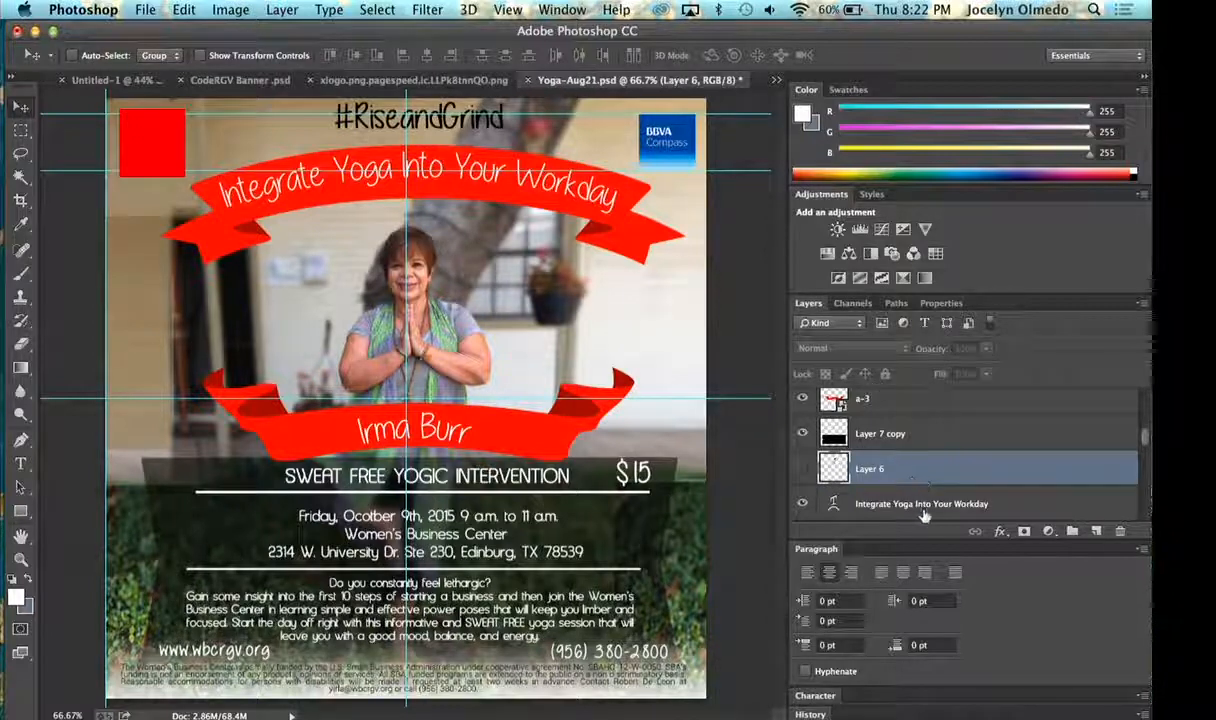
- Examine the visible, hidden and clipped layers in the flyer's stack below Layer 6
scroll(920, 505, "down", 2)
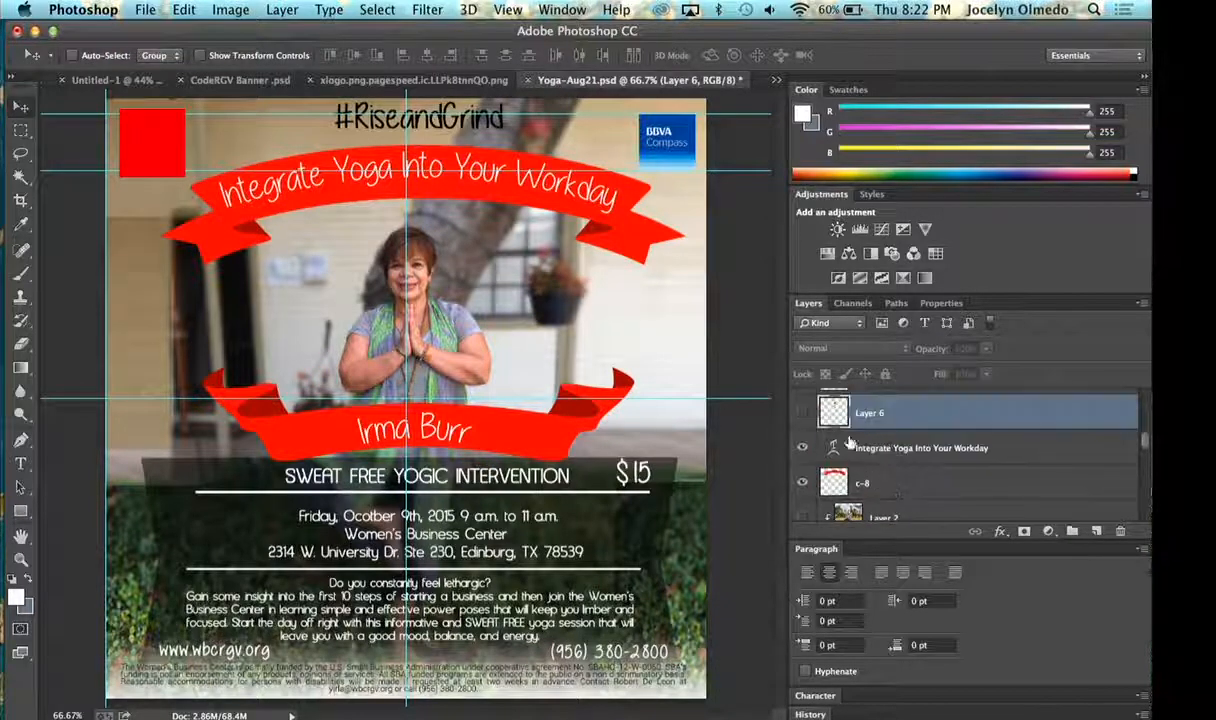
scroll(848, 443, "down", 5)
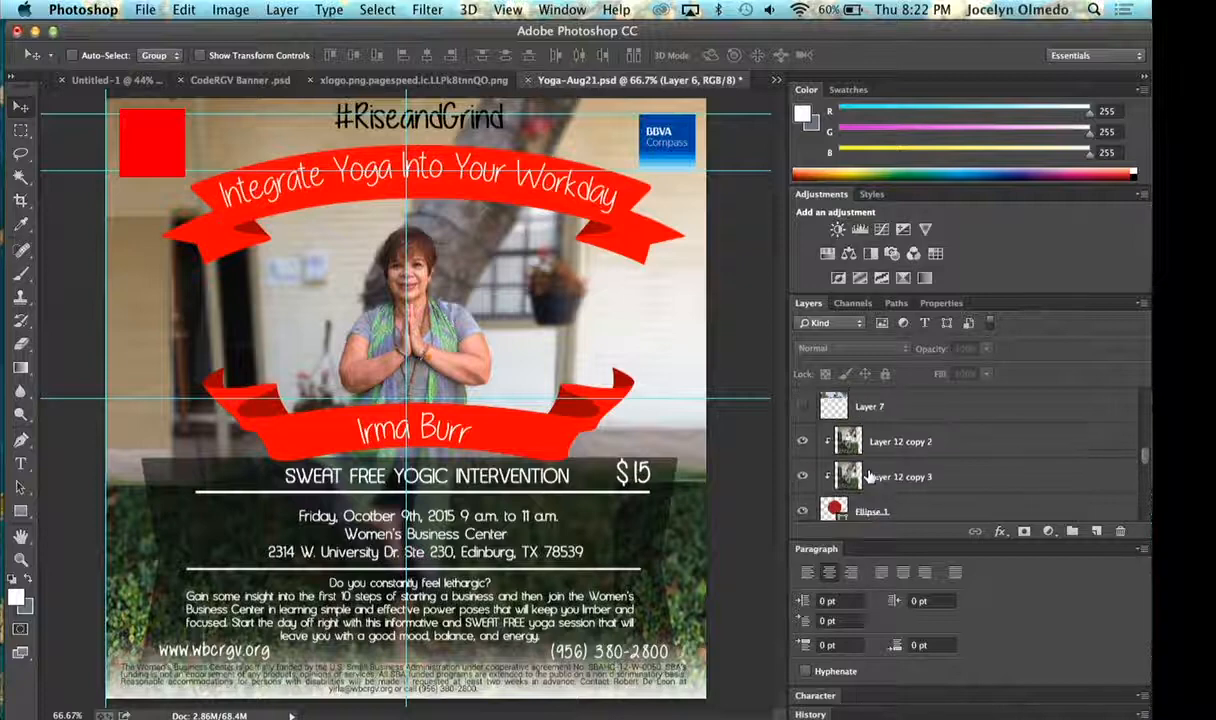
scroll(868, 477, "down", 5)
scroll(869, 477, "up", 3)
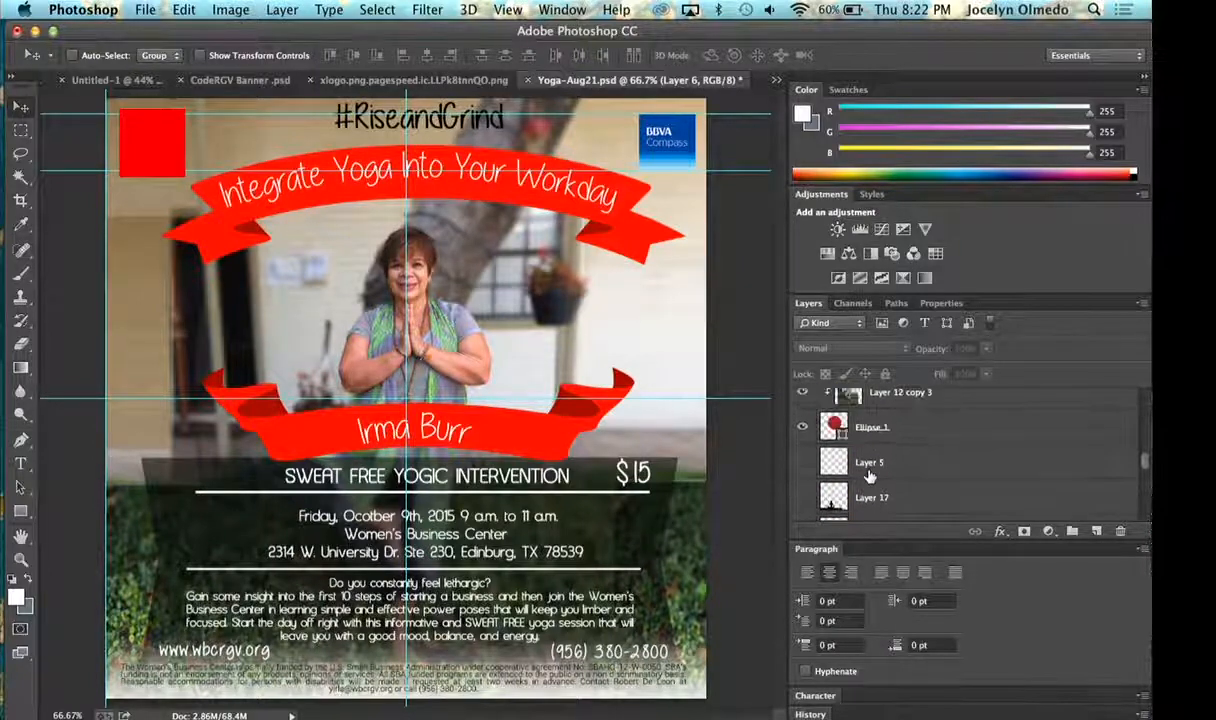
scroll(869, 477, "down", 3)
scroll(869, 477, "down", 2)
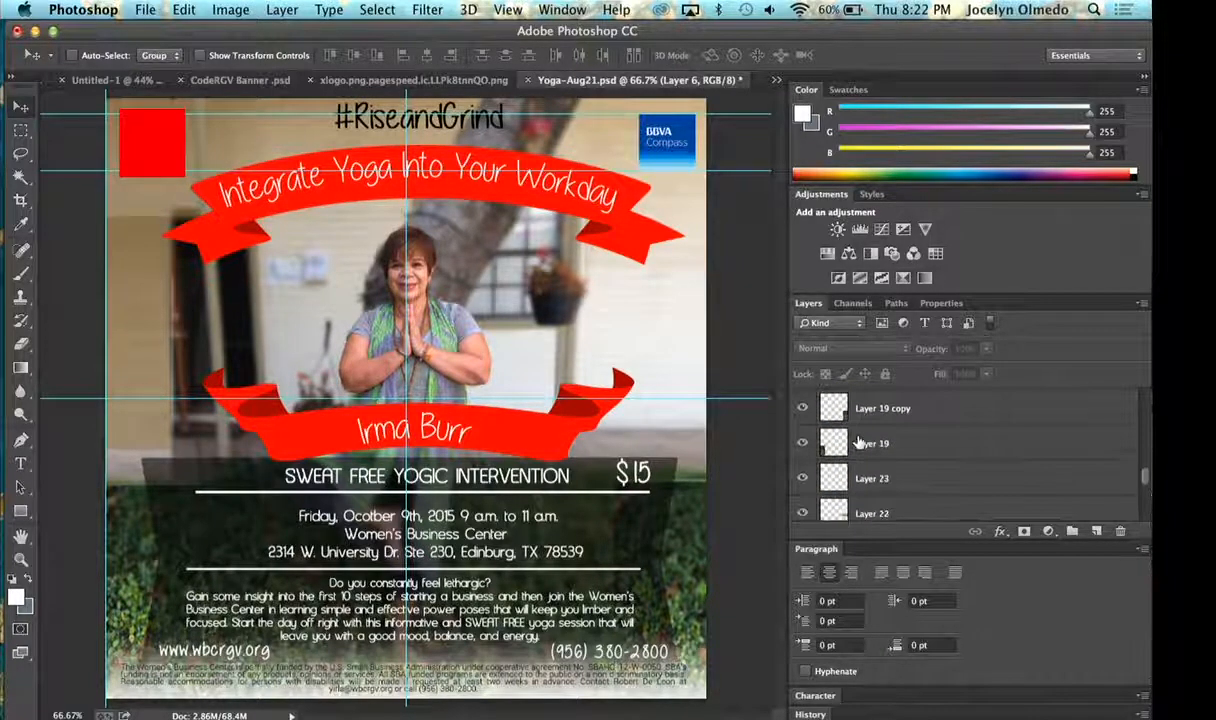
scroll(858, 443, "up", 5)
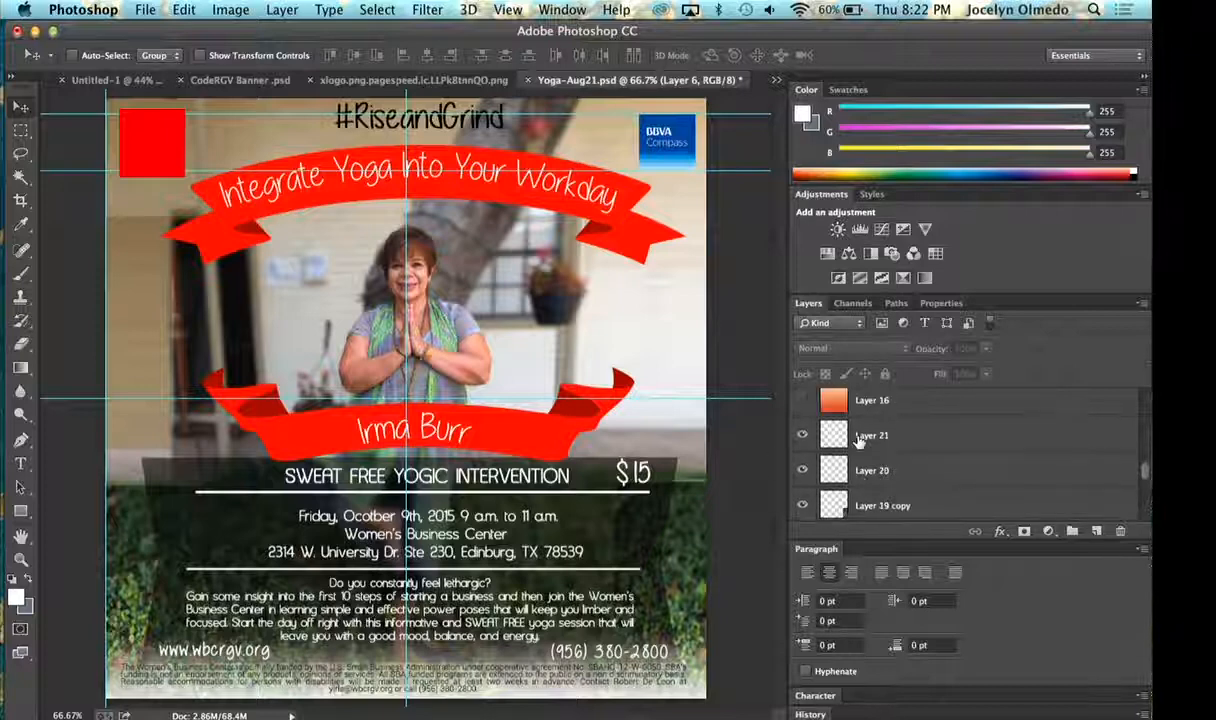
scroll(858, 440, "up", 1)
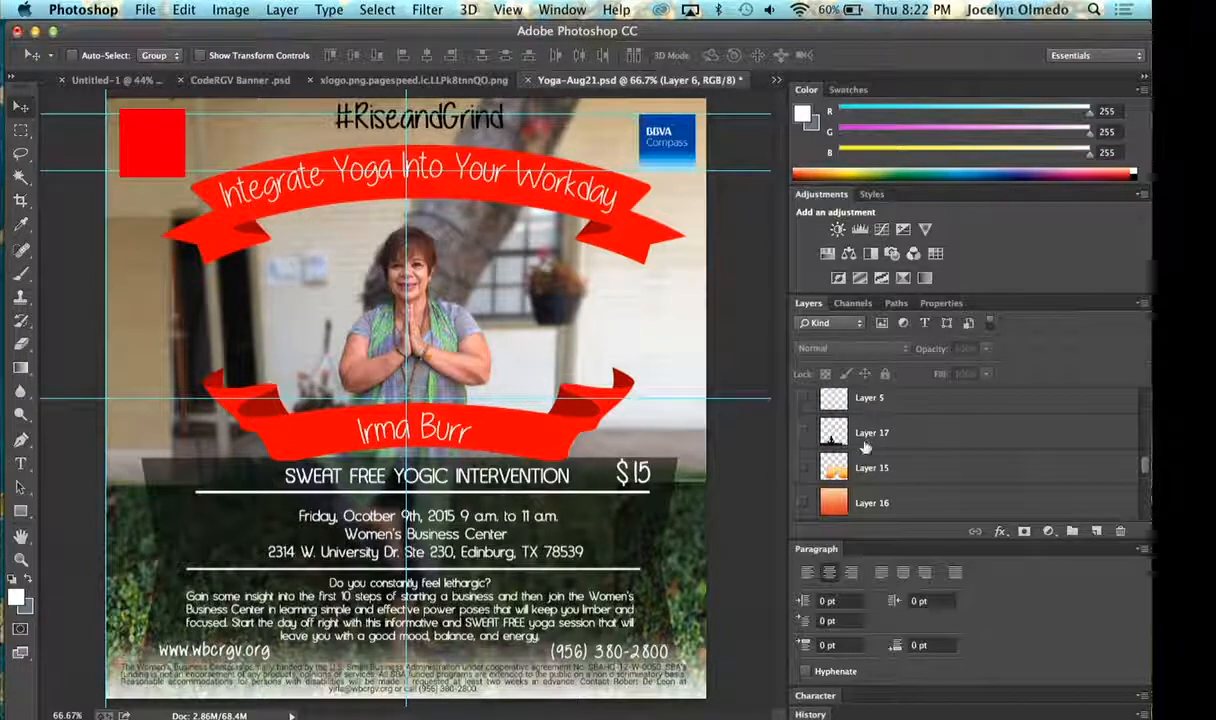
scroll(879, 467, "up", 1)
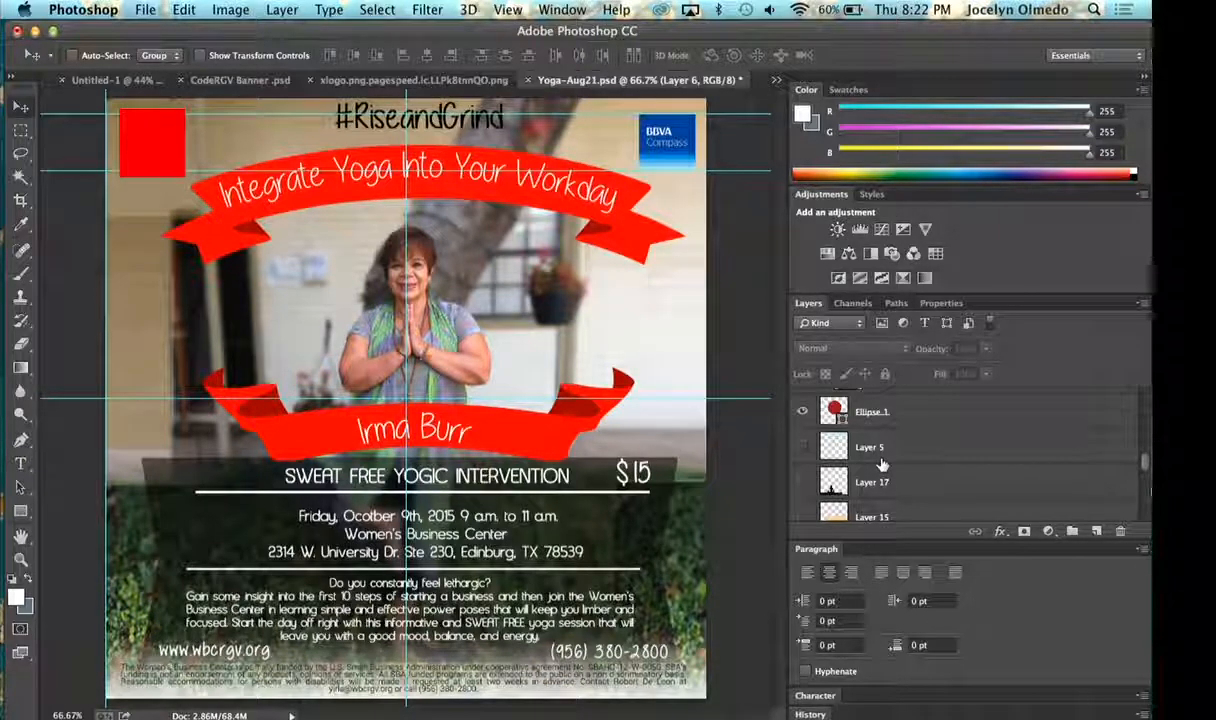
scroll(882, 465, "up", 5)
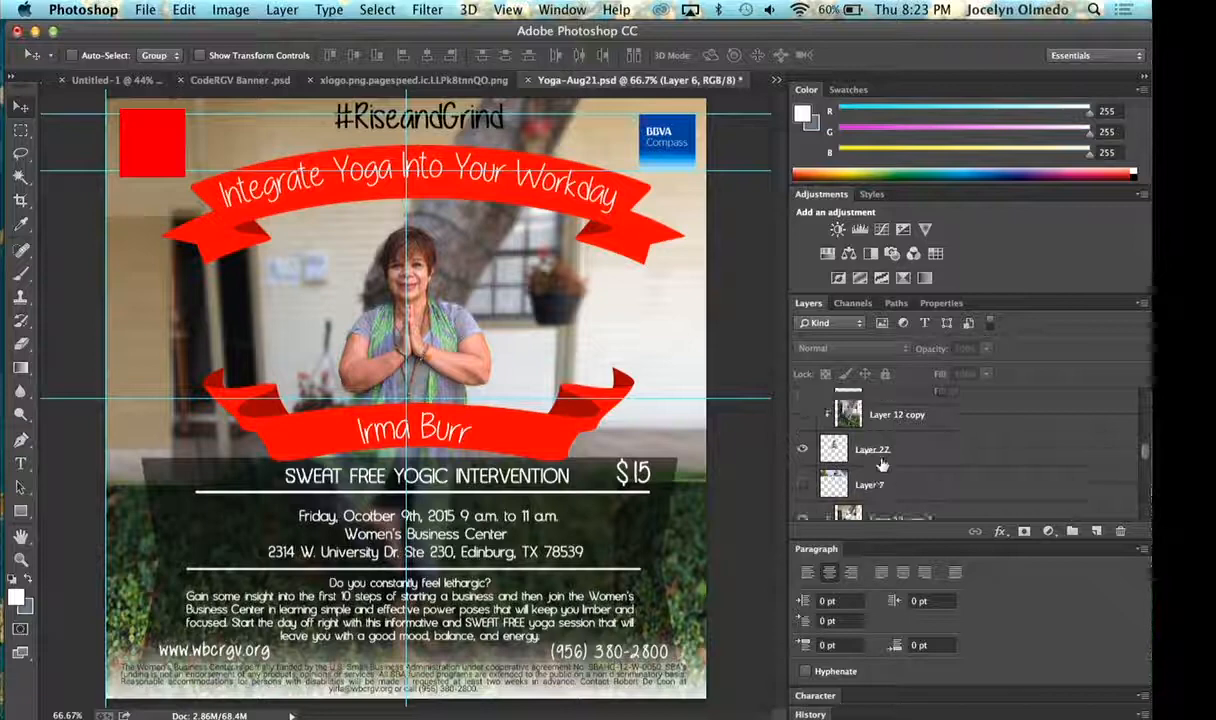
scroll(882, 465, "up", 1)
scroll(882, 465, "up", 10)
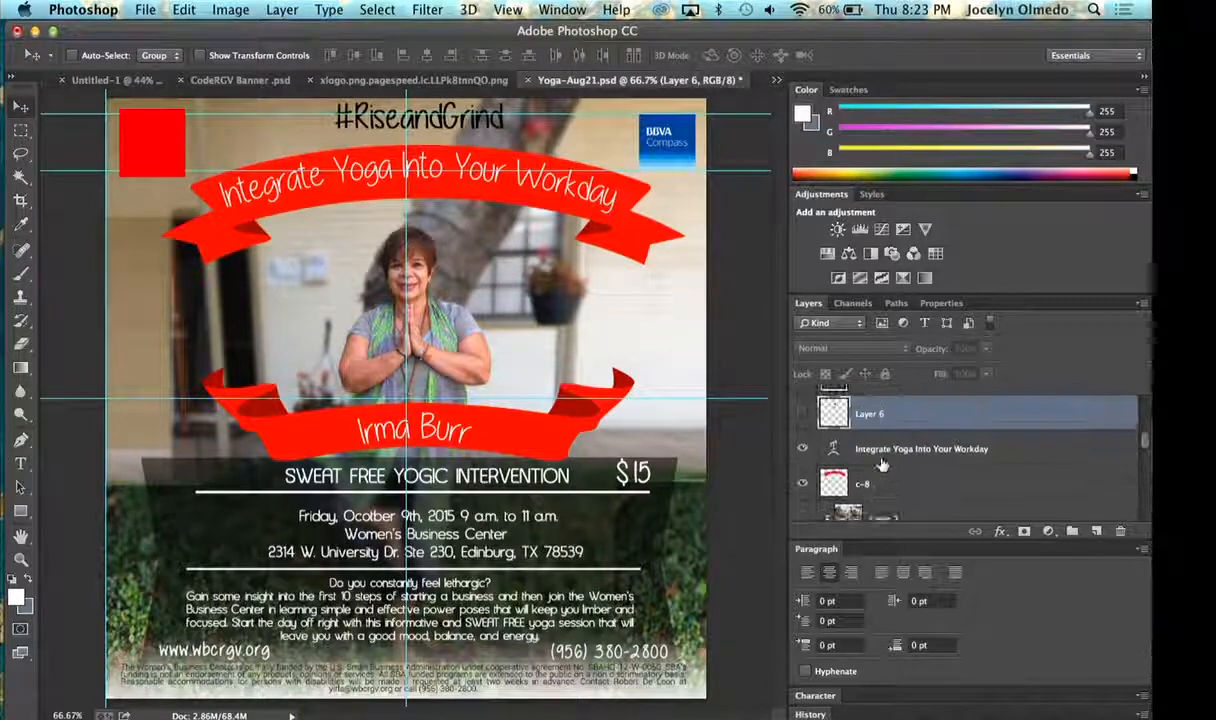
- Create a new layer group above Layer 6 and name it Banner
left_click(1070, 532)
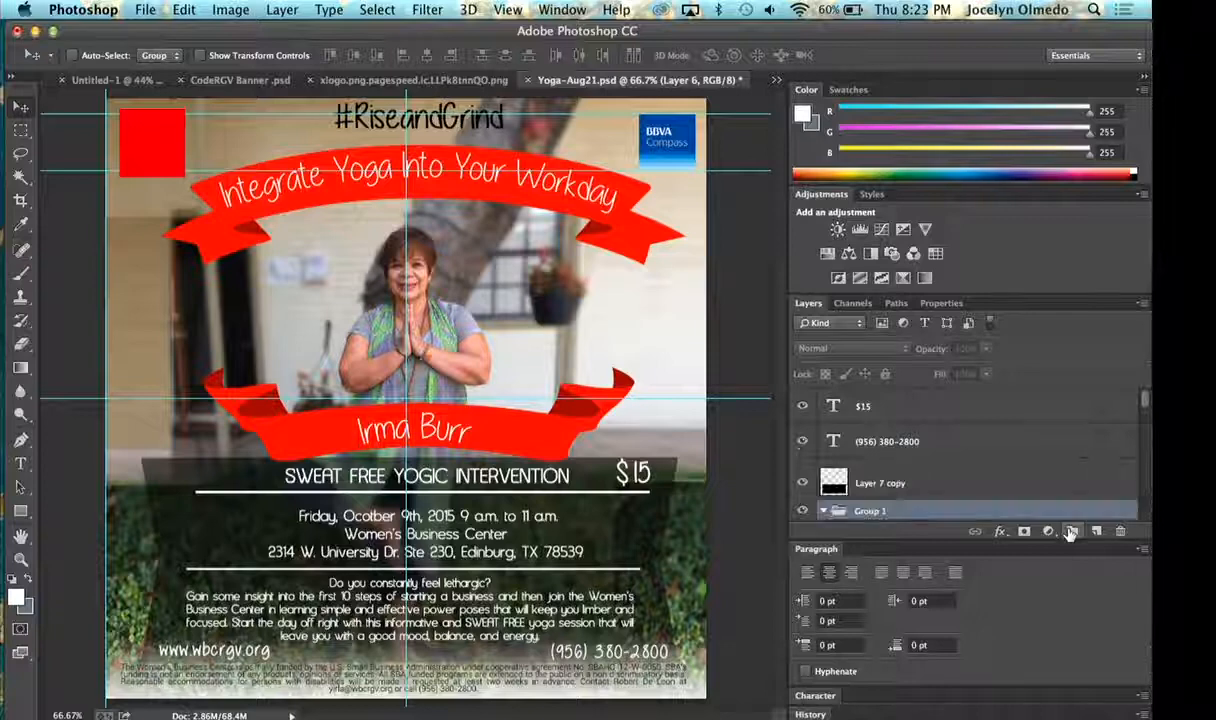
scroll(900, 455, "down", 2)
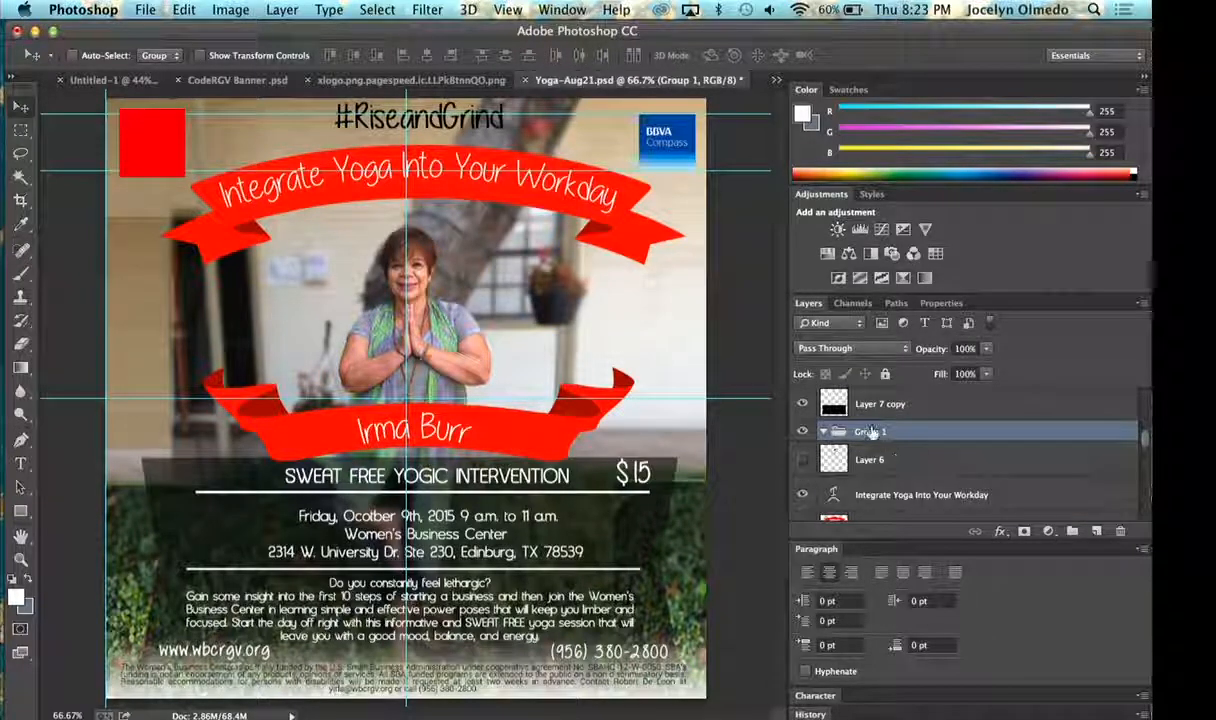
double_click(878, 431)
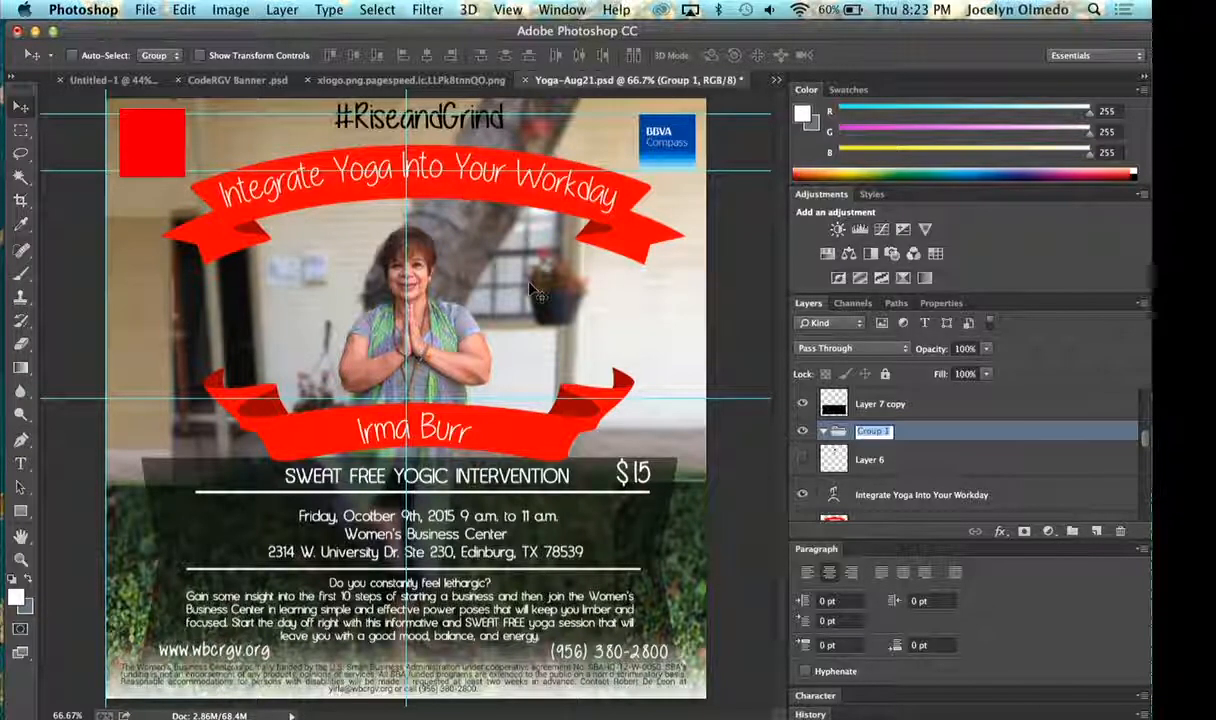
type("Banner")
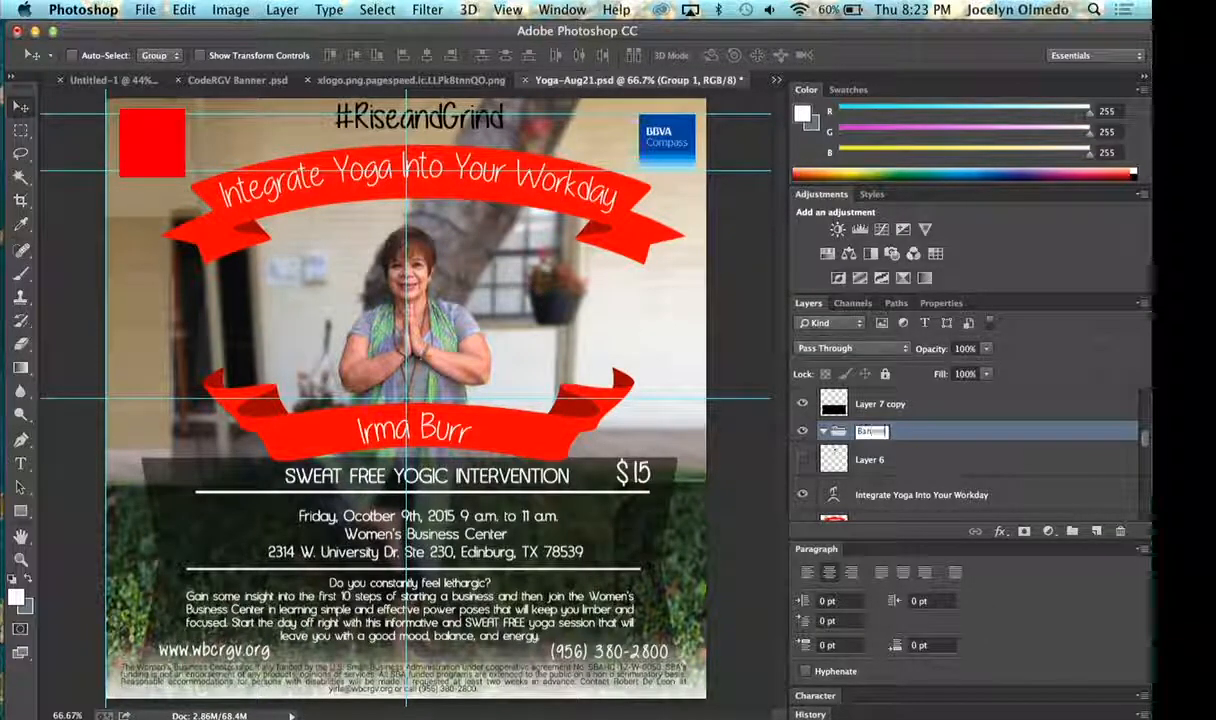
key("Return")
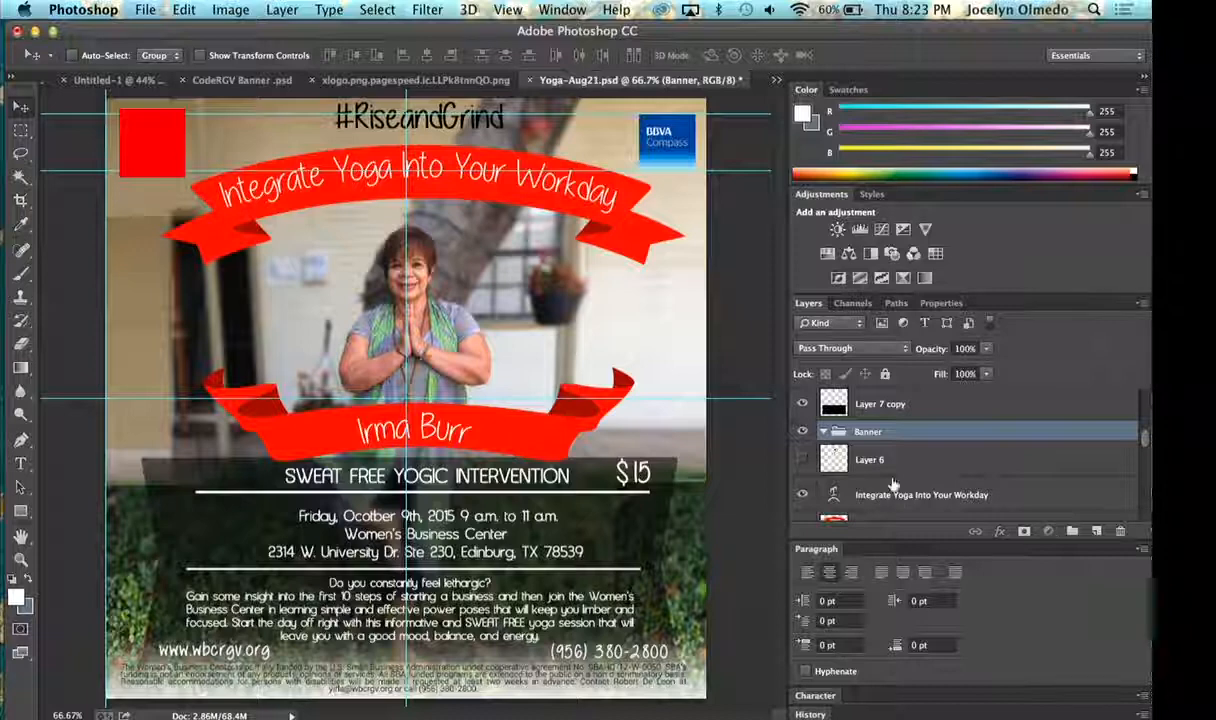
- Move the "Integrate Yoga Into Your Workday" text layer and the c-8 ribbon layer into the Banner group
left_click_drag(877, 497, 909, 436)
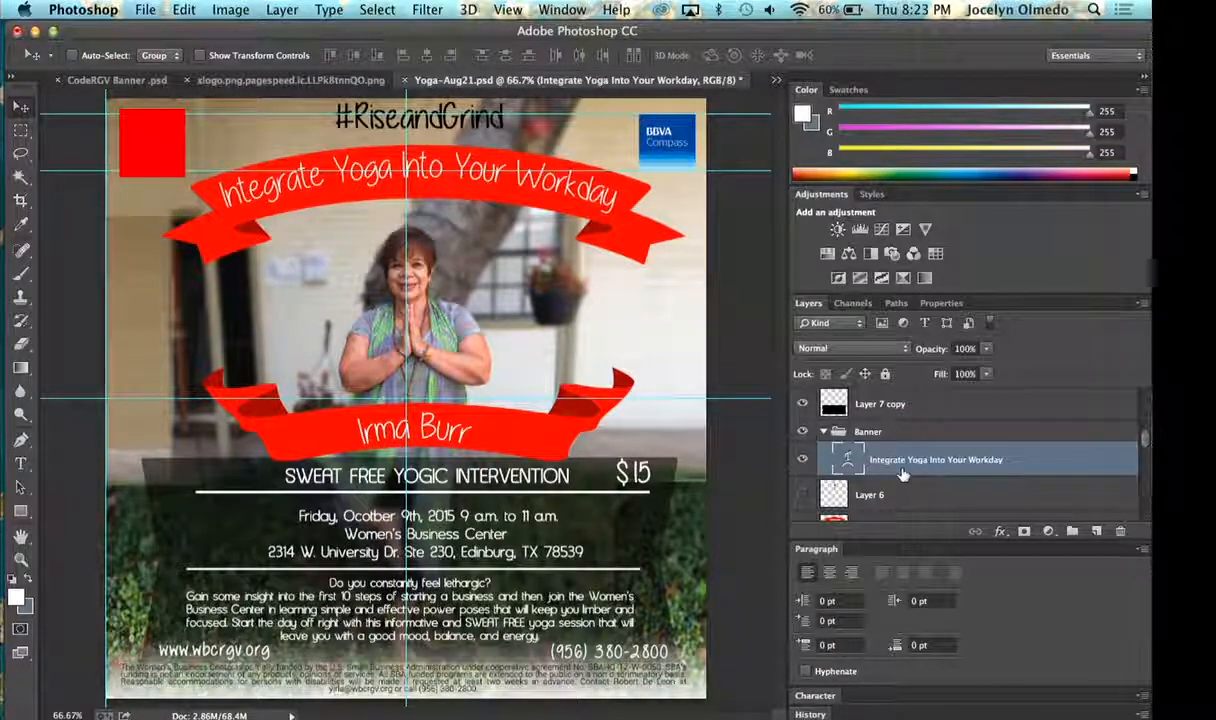
scroll(880, 470, "down", 1)
left_click_drag(878, 510, 880, 466)
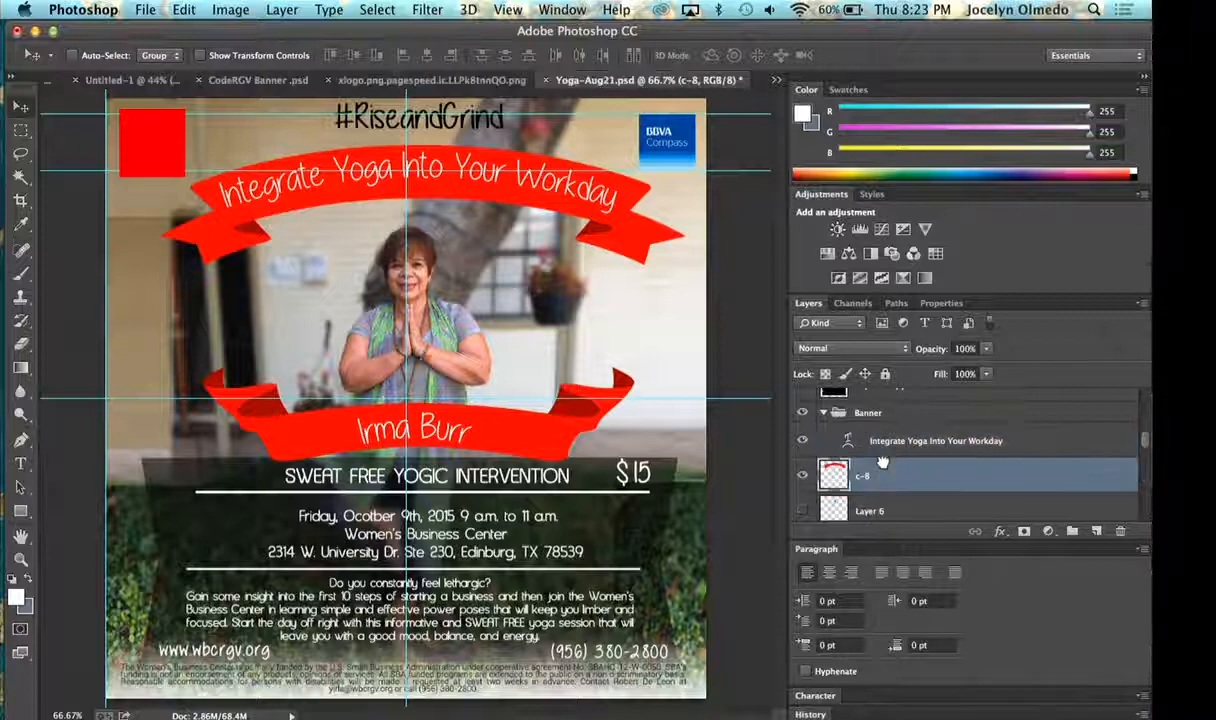
left_click(804, 413)
left_click(803, 413)
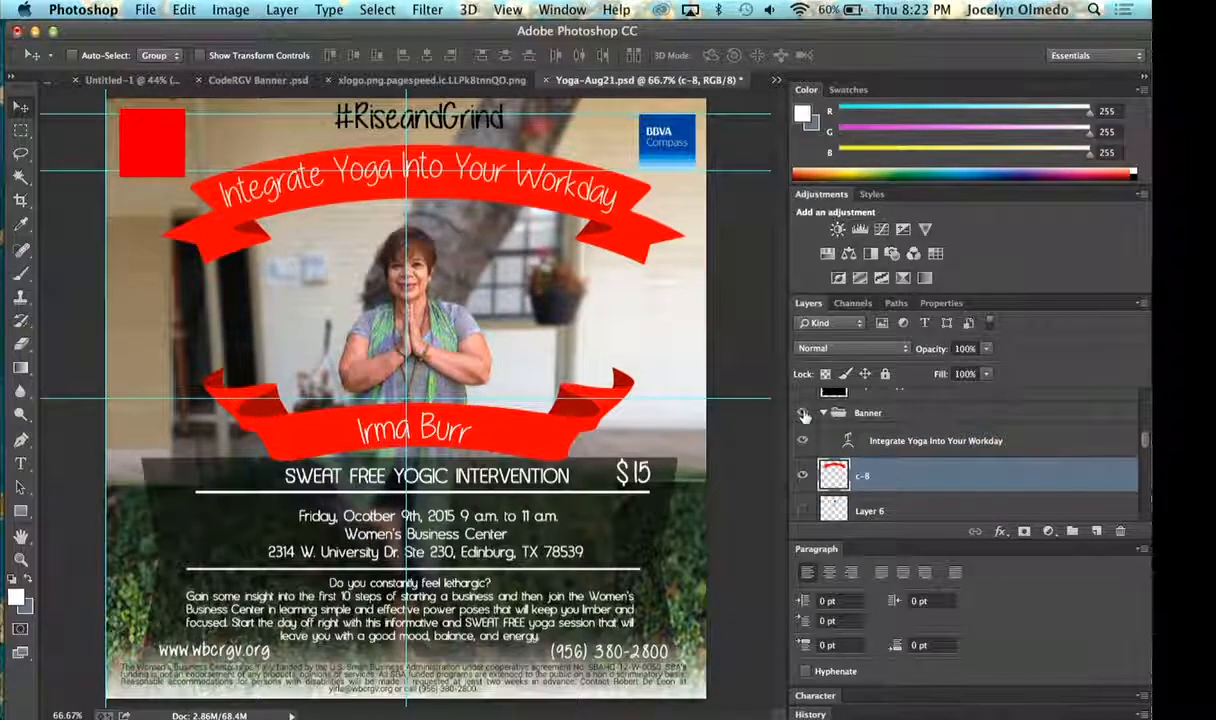
scroll(856, 478, "up", 3)
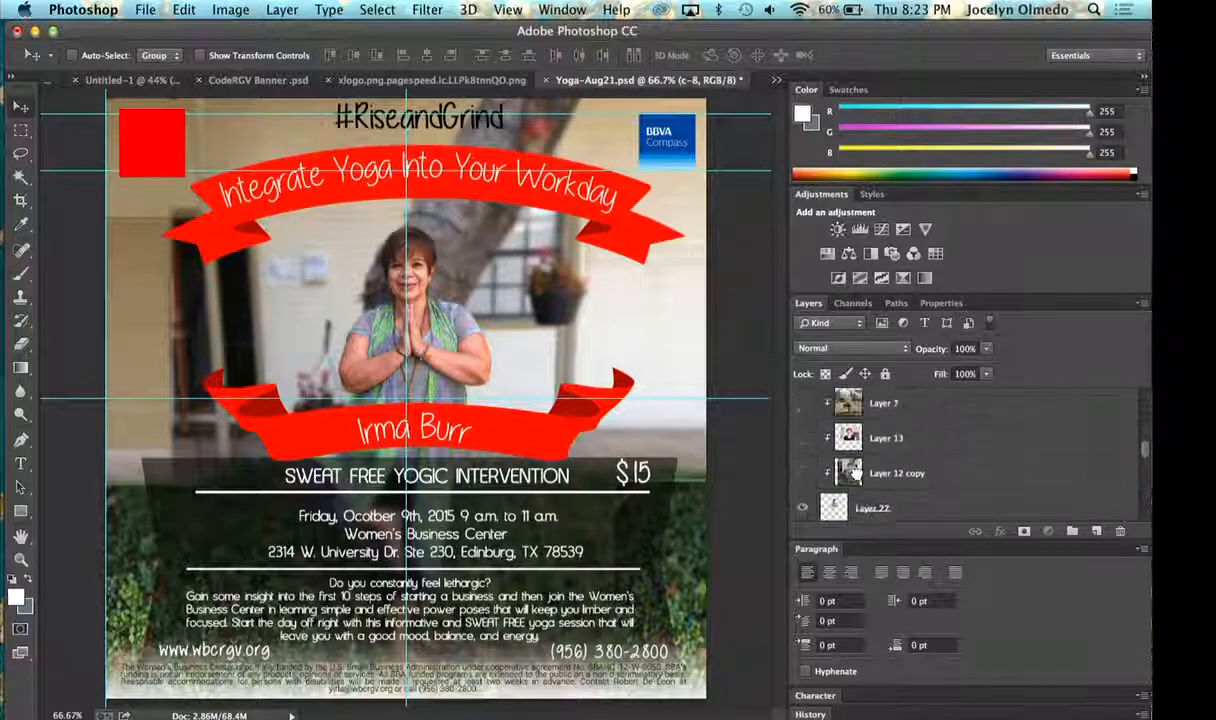
scroll(856, 472, "down", 2)
left_click_drag(834, 461, 862, 399)
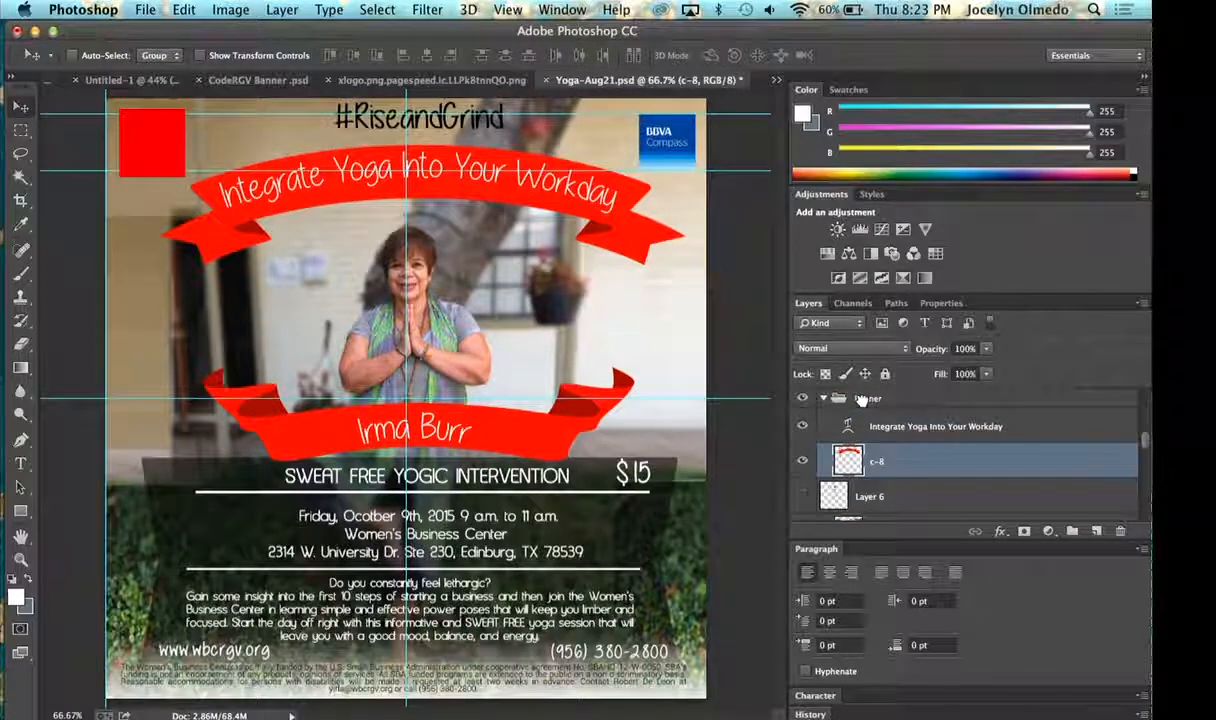
- Toggle the Banner group's visibility off and on to check which flyer elements it controls
left_click(801, 398)
left_click(801, 398)
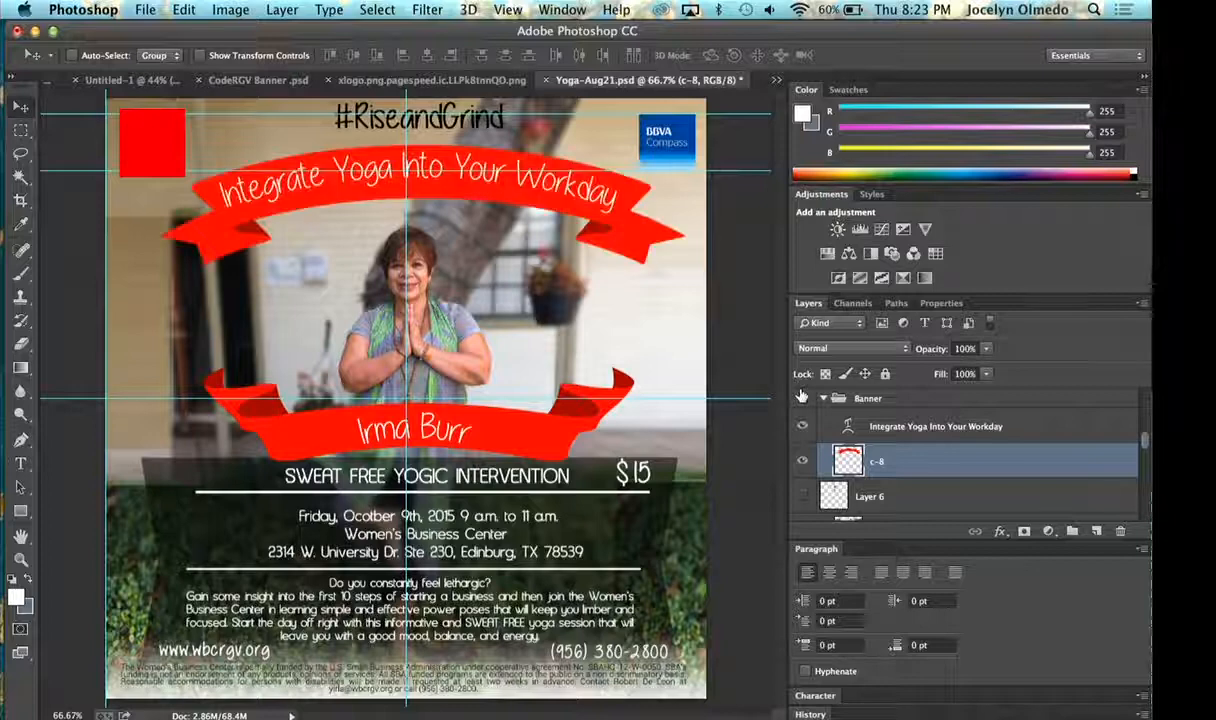
scroll(848, 437, "up", 1)
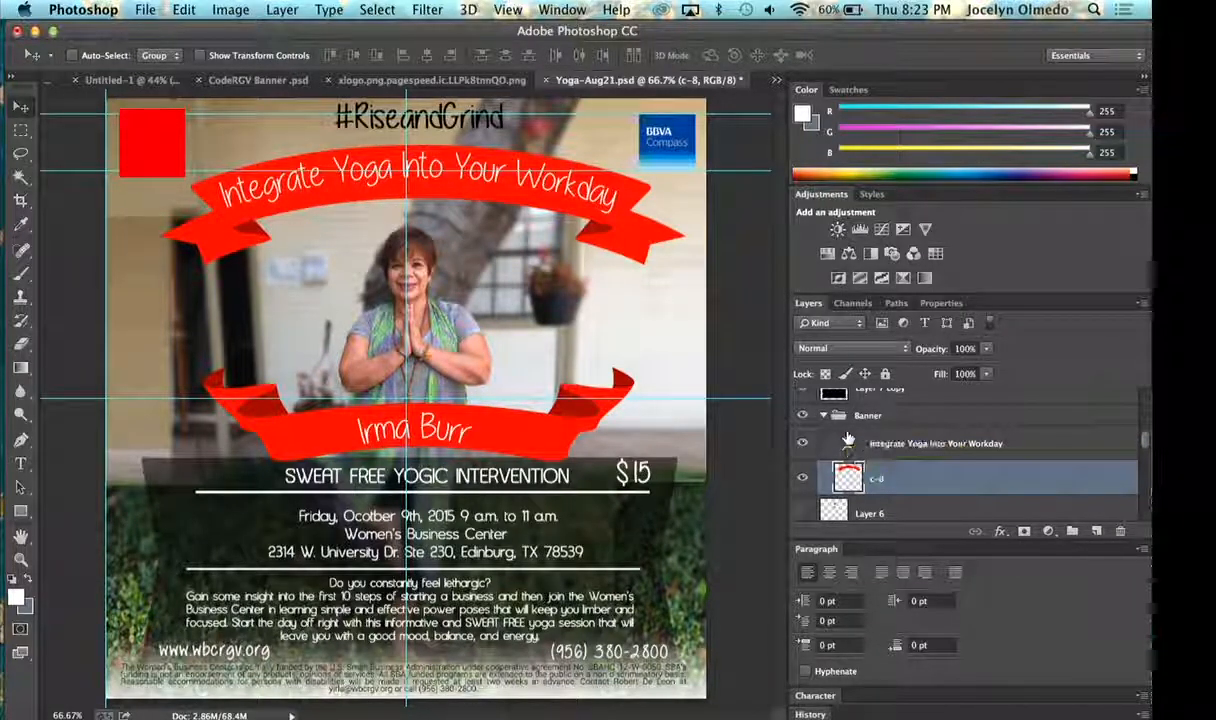
scroll(867, 416, "up", 5)
scroll(867, 416, "down", 5)
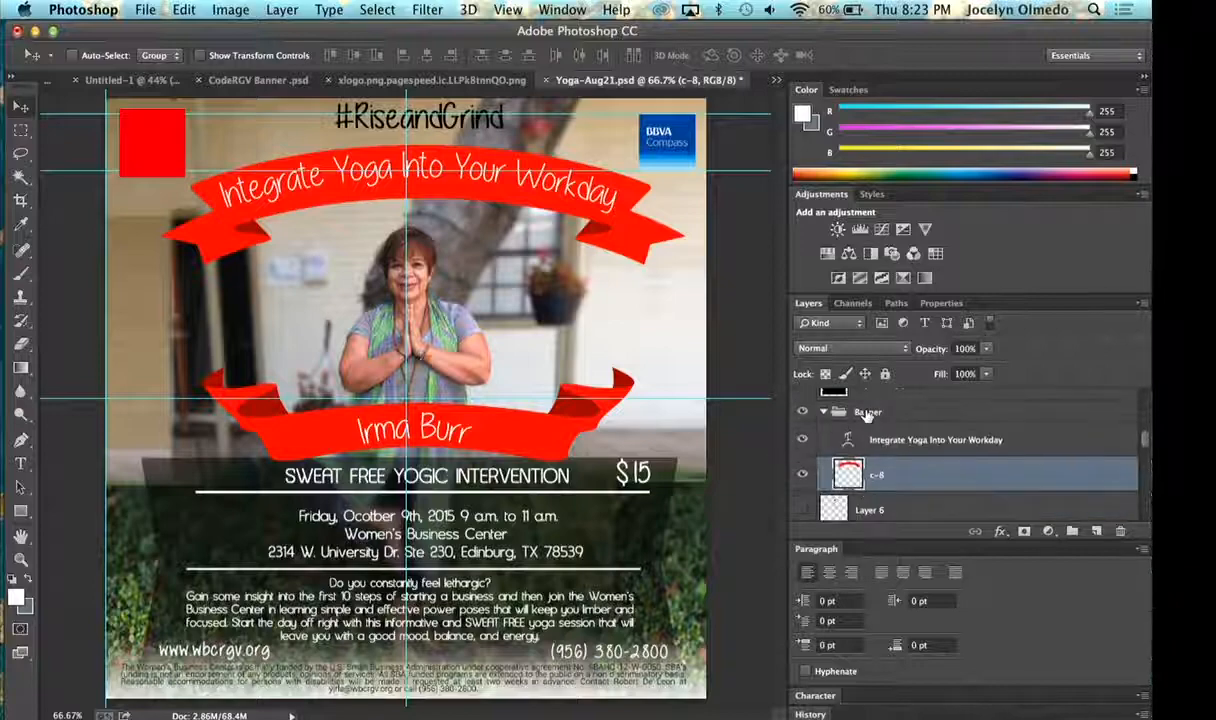
- Switch to the Pixlr editor in Chrome to check its layer options for grouping, dismiss the layer styles, and return to Photoshop
key("ctrl+Right")
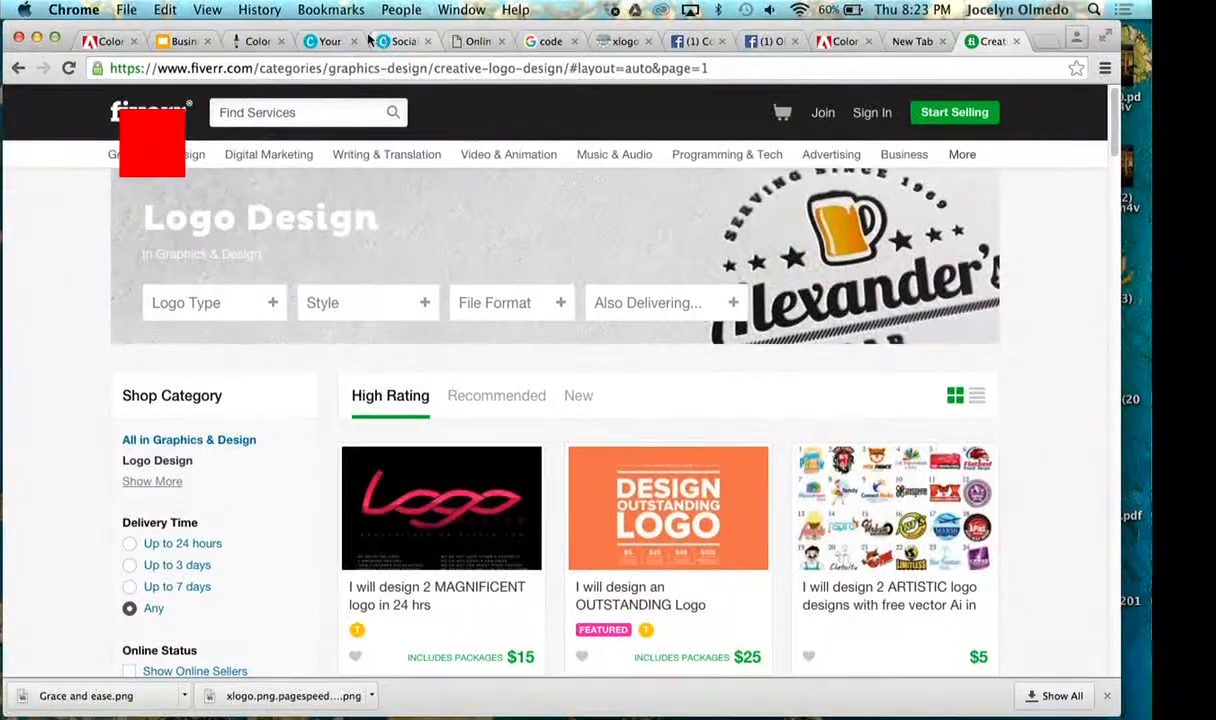
left_click(478, 42)
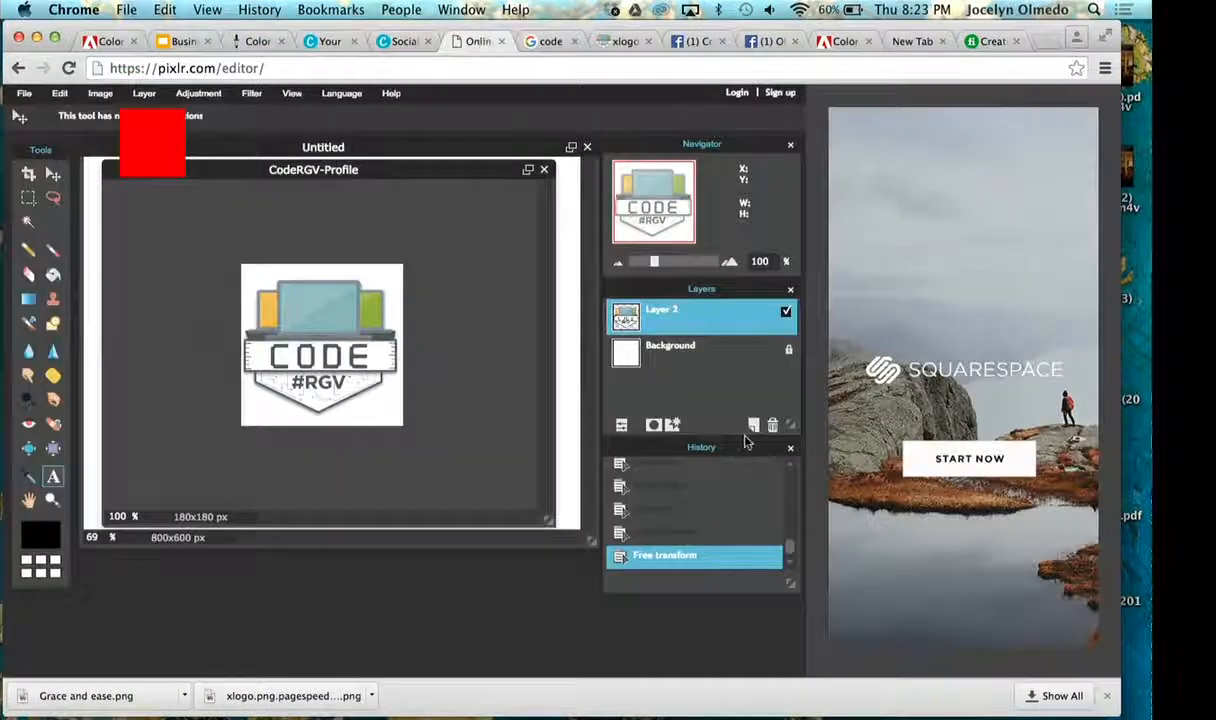
left_click(674, 426)
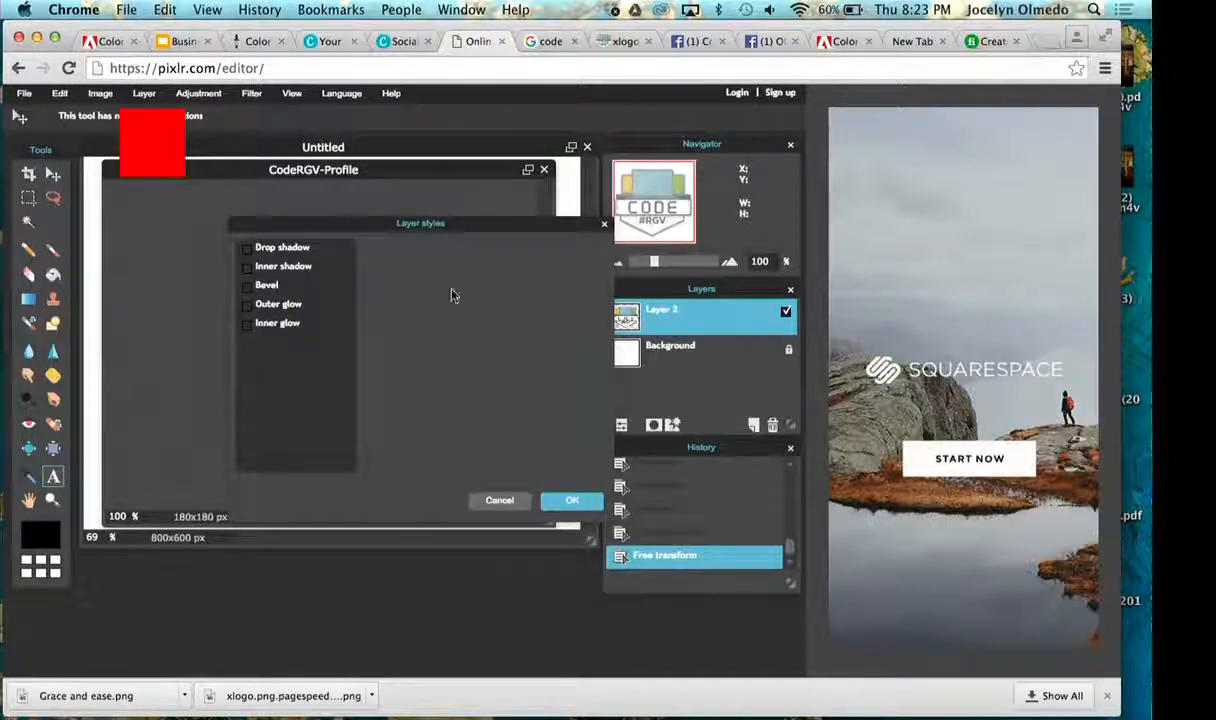
left_click(499, 500)
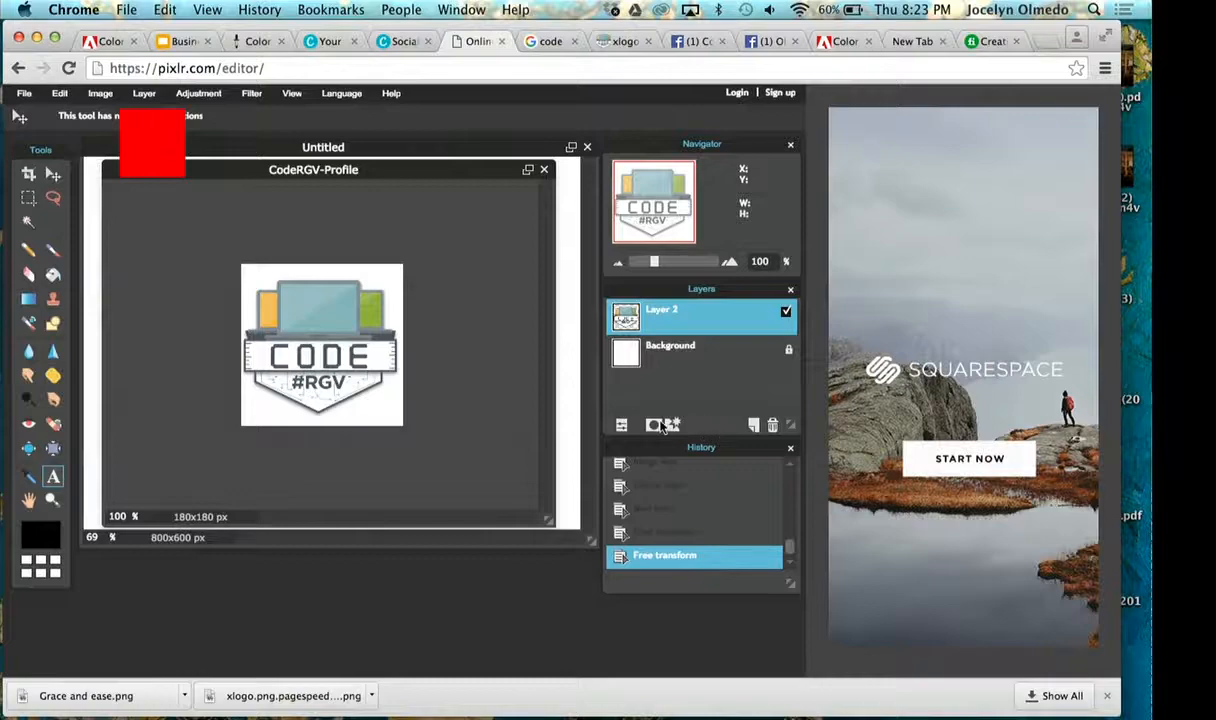
key("ctrl+Left")
- Collapse the Banner group and toggle its visibility, leaving the group hidden
scroll(994, 453, "up", 1)
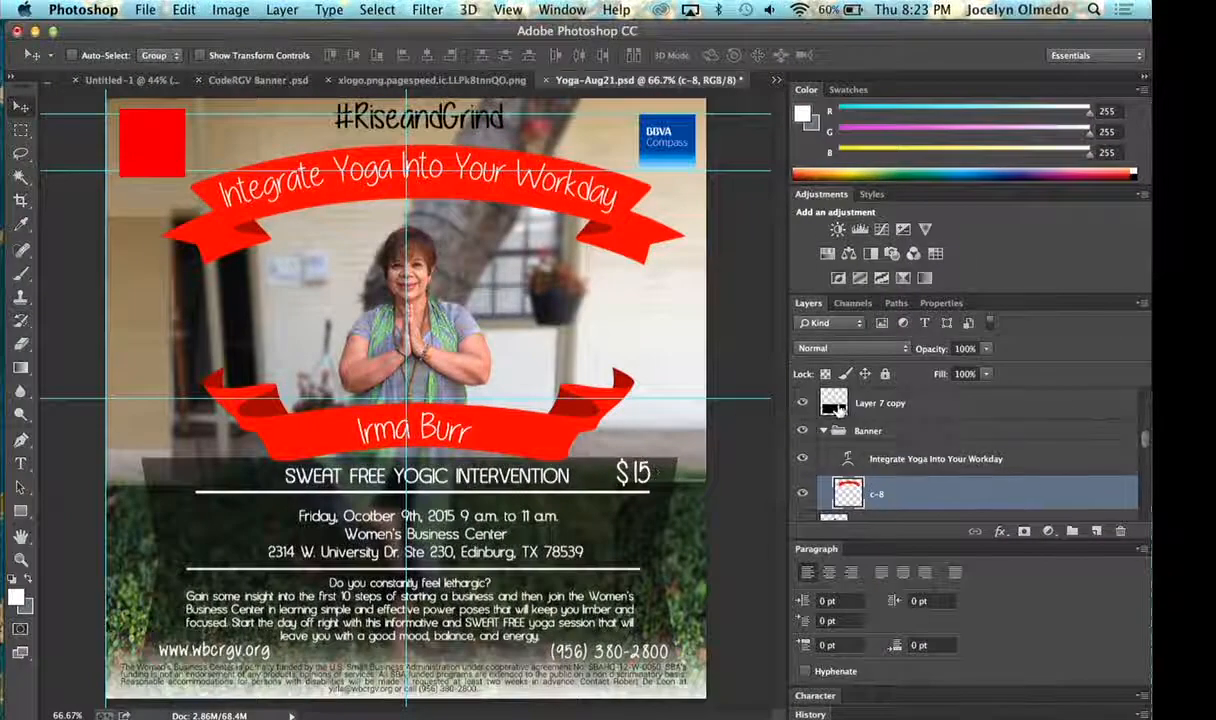
left_click(803, 432)
left_click(824, 432)
left_click(804, 432)
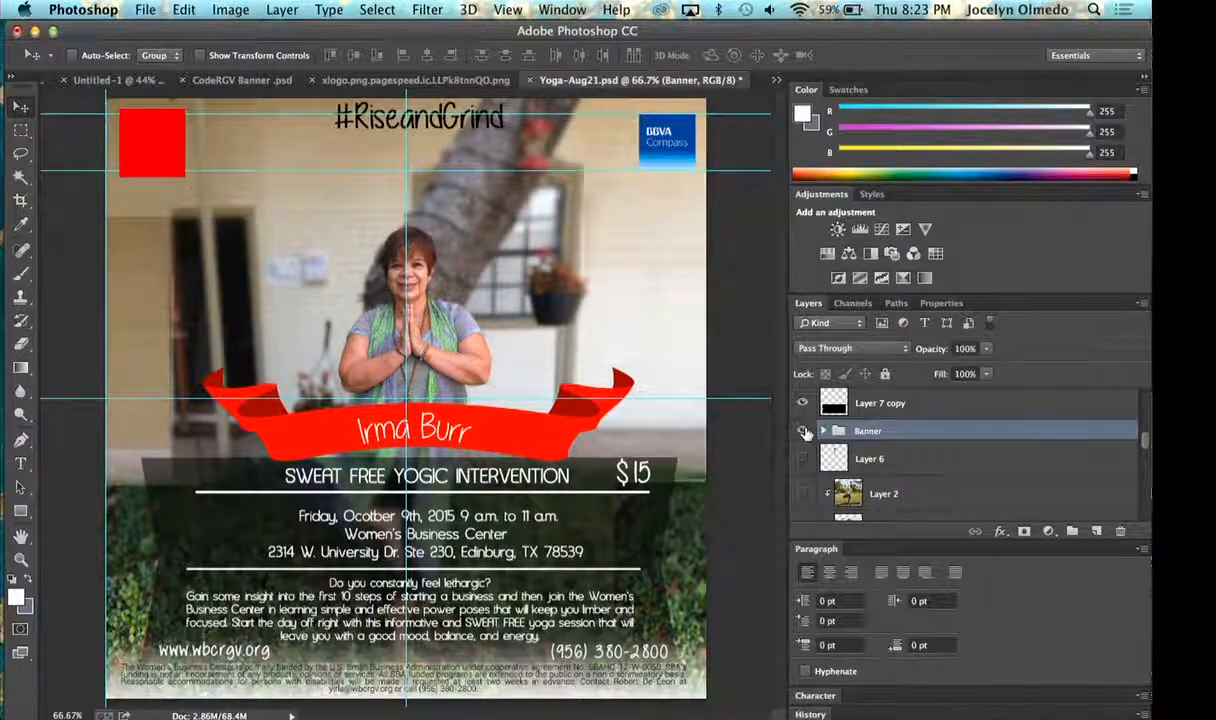
left_click(804, 432)
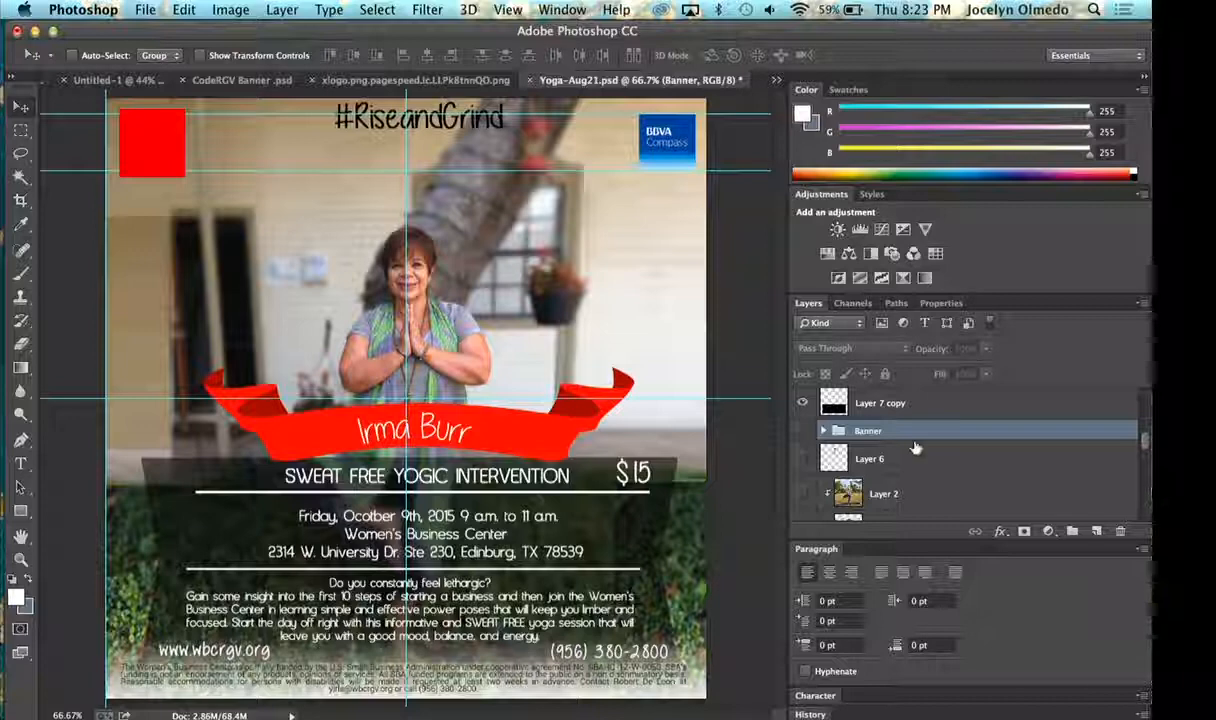
- Add two blank layers above the Banner group and delete both of them
scroll(912, 450, "up", 1)
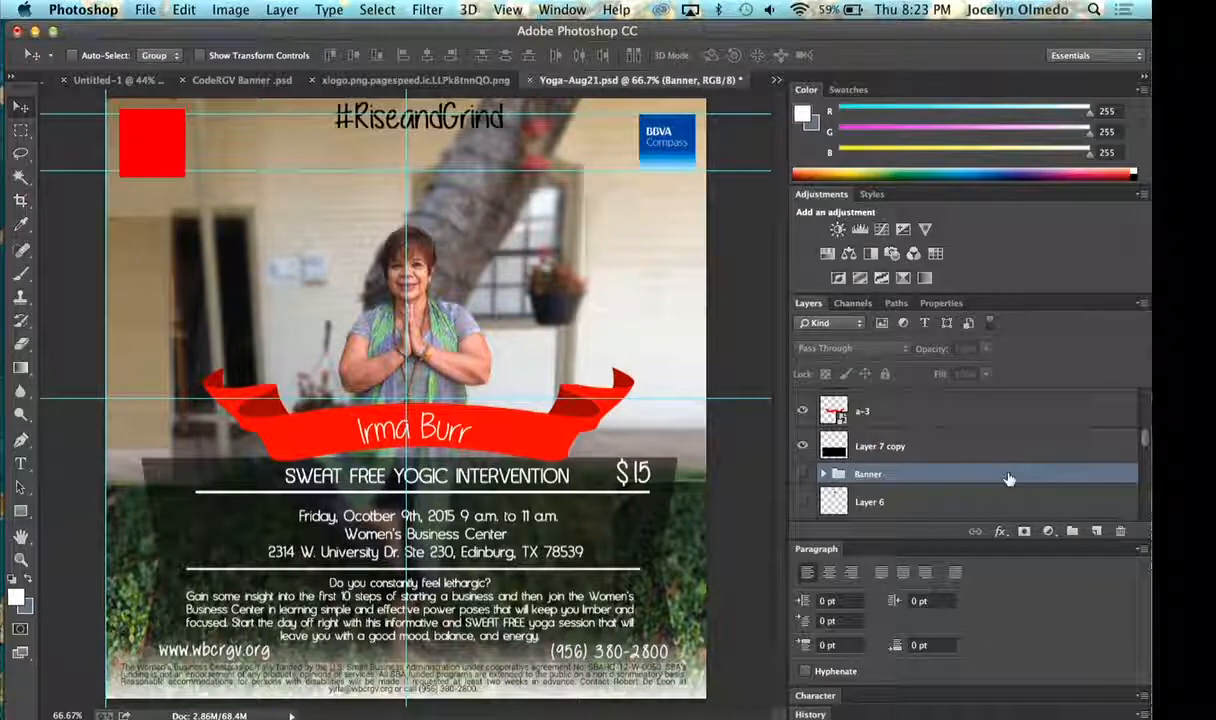
left_click(1096, 532)
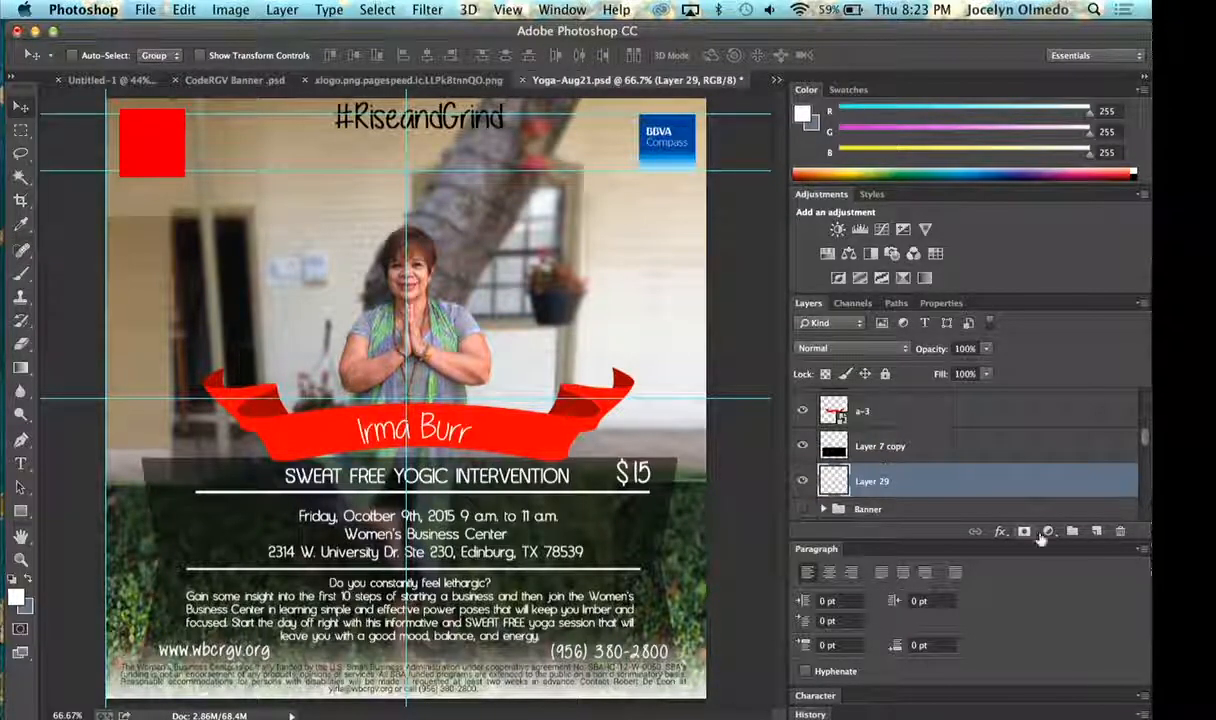
left_click(1096, 532)
scroll(923, 503, "down", 1)
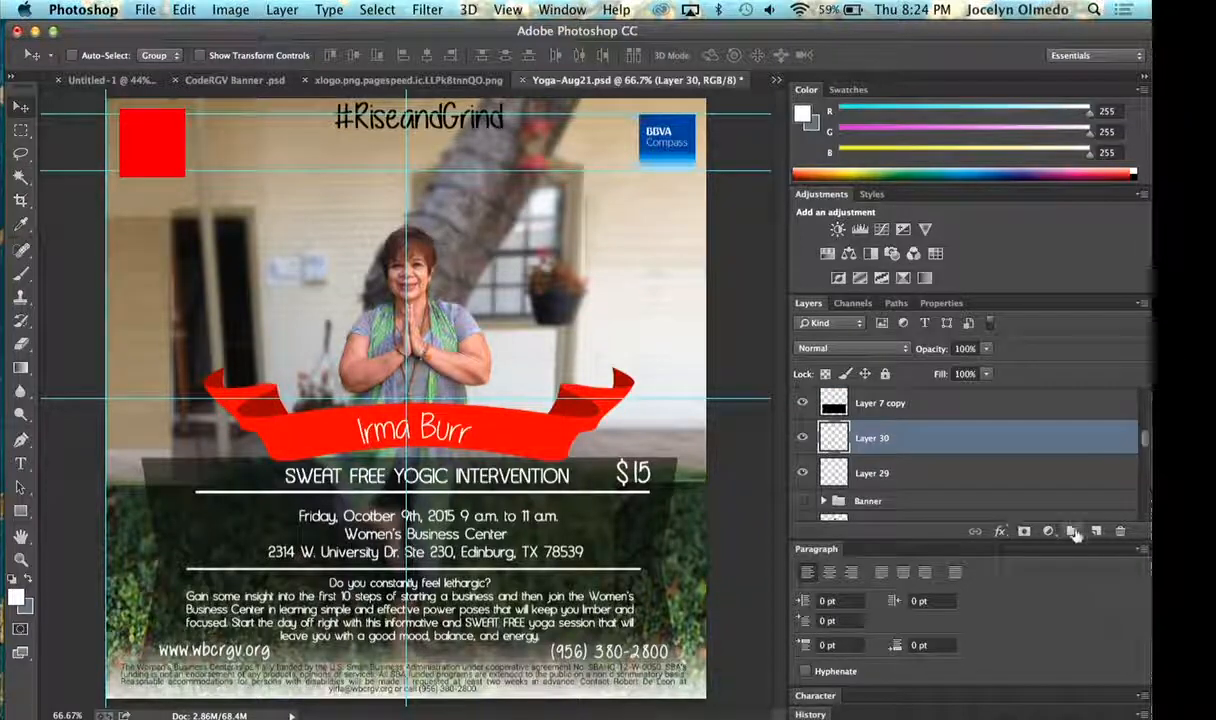
key("Delete")
key("Delete")
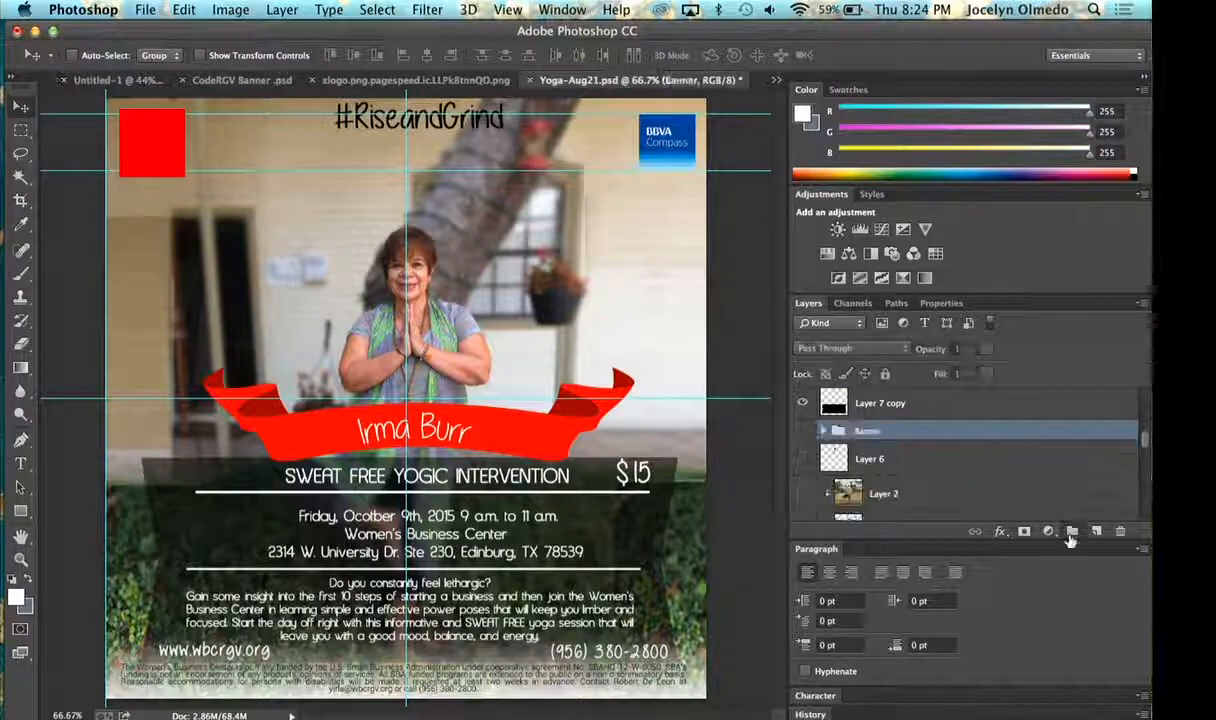
- Create a new layer group above the Banner group and name it Bottom
left_click_drag(1070, 538, 1071, 535)
double_click(872, 429)
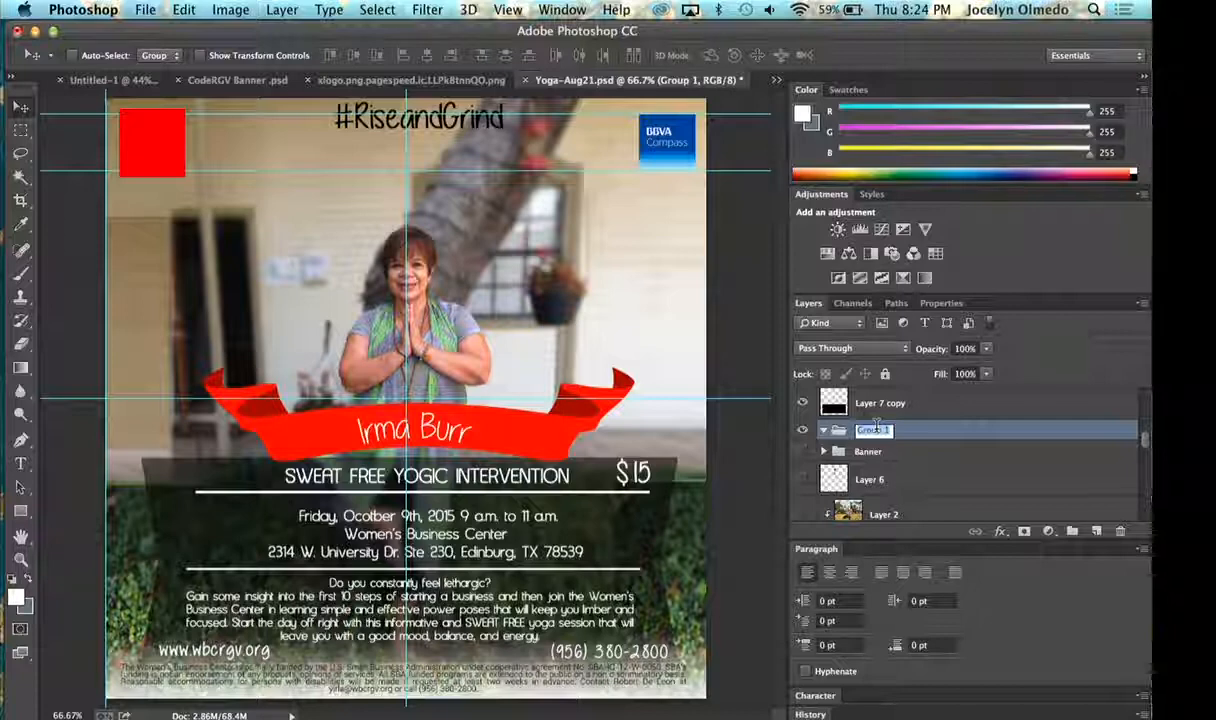
type("N")
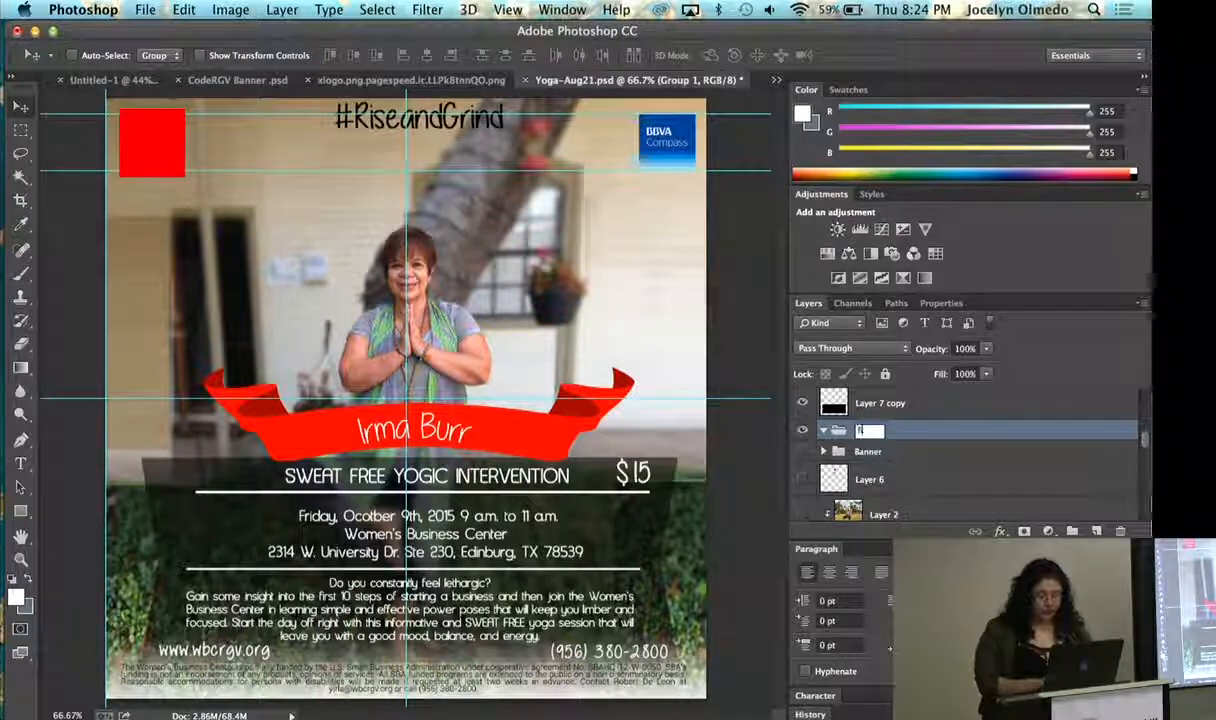
type("B")
type("G")
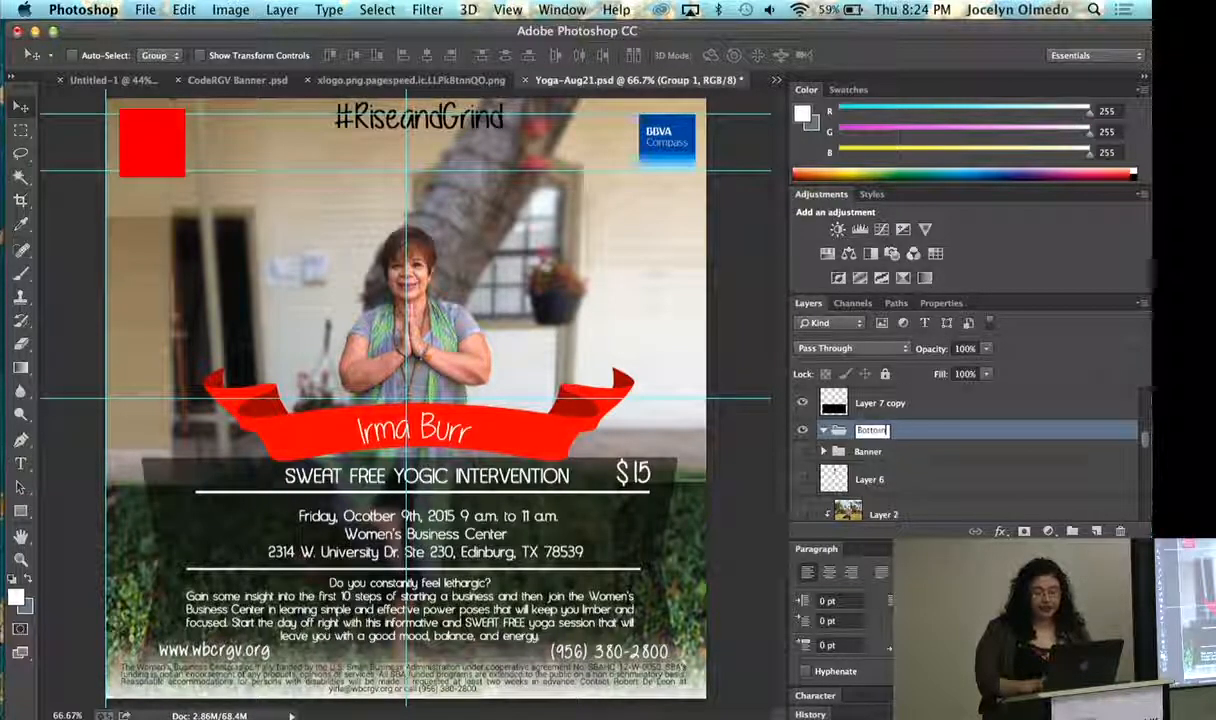
key("Return")
- Make the Banner group visible and expand it to reveal its layers
left_click(802, 451)
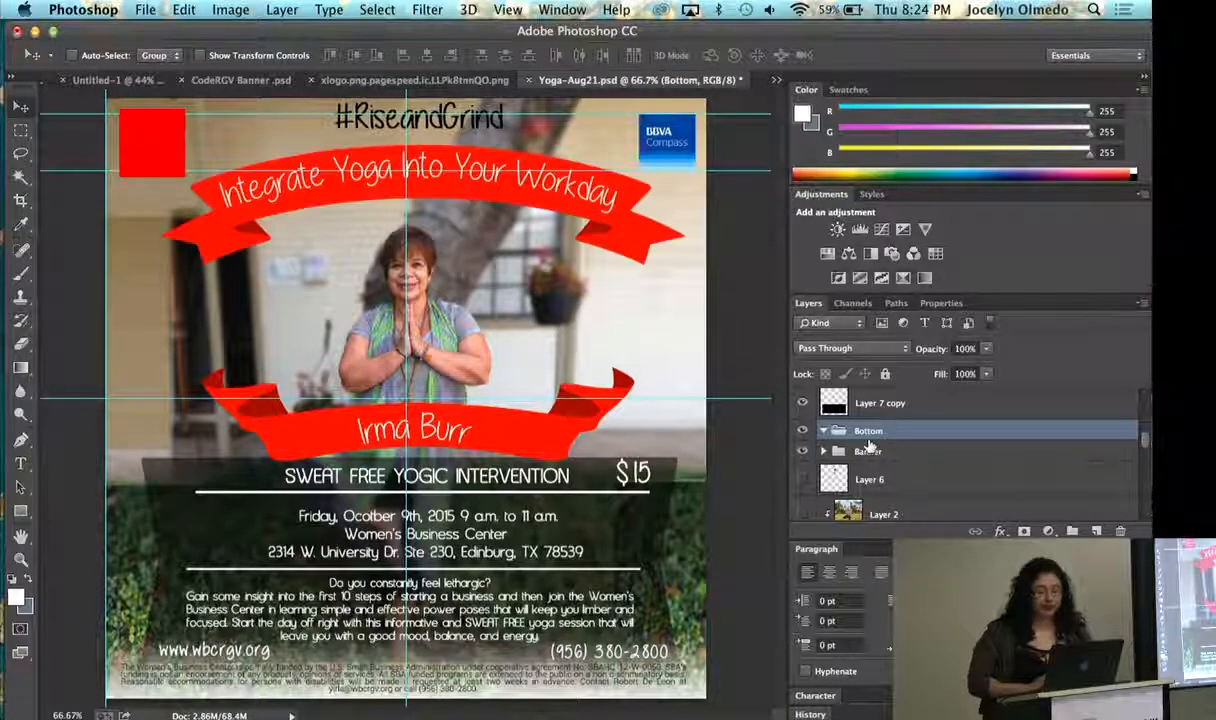
left_click(822, 452)
scroll(830, 440, "down", 2)
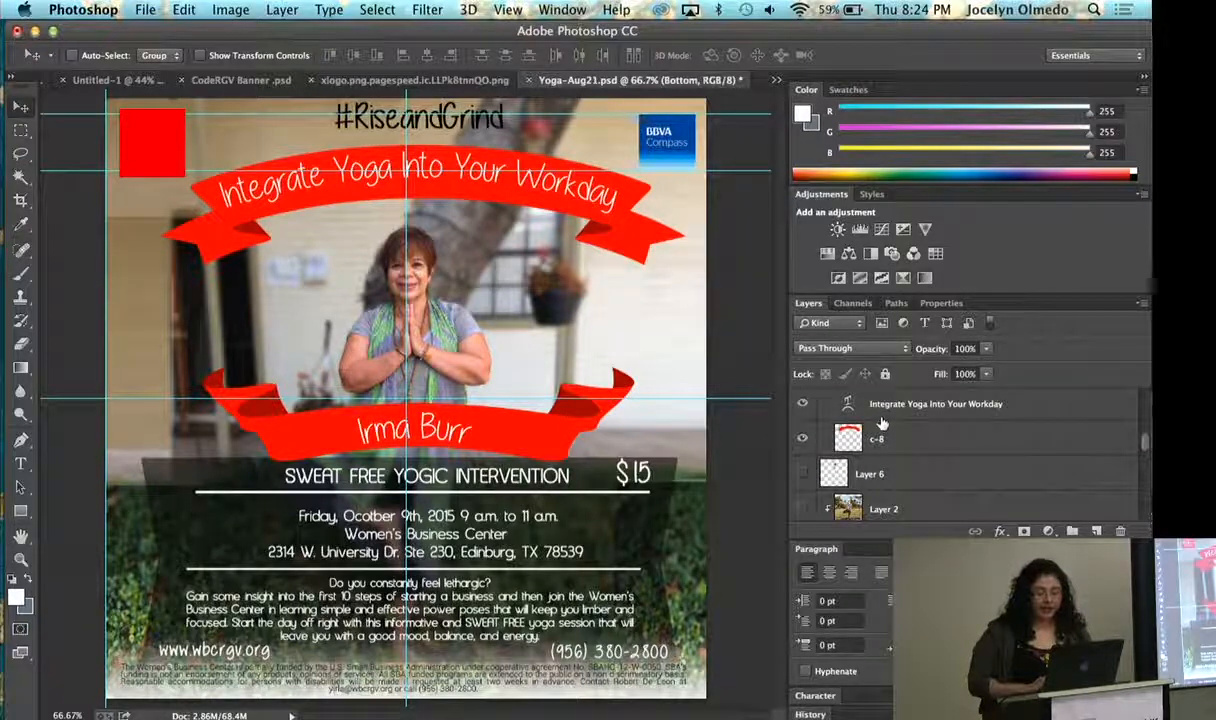
- Select the "Integrate Yoga Into Your Workday" and c-8 layers and try moving them together with Free Transform to about X 506, Y 198.5 px
left_click(843, 404)
left_click(900, 440, "shift")
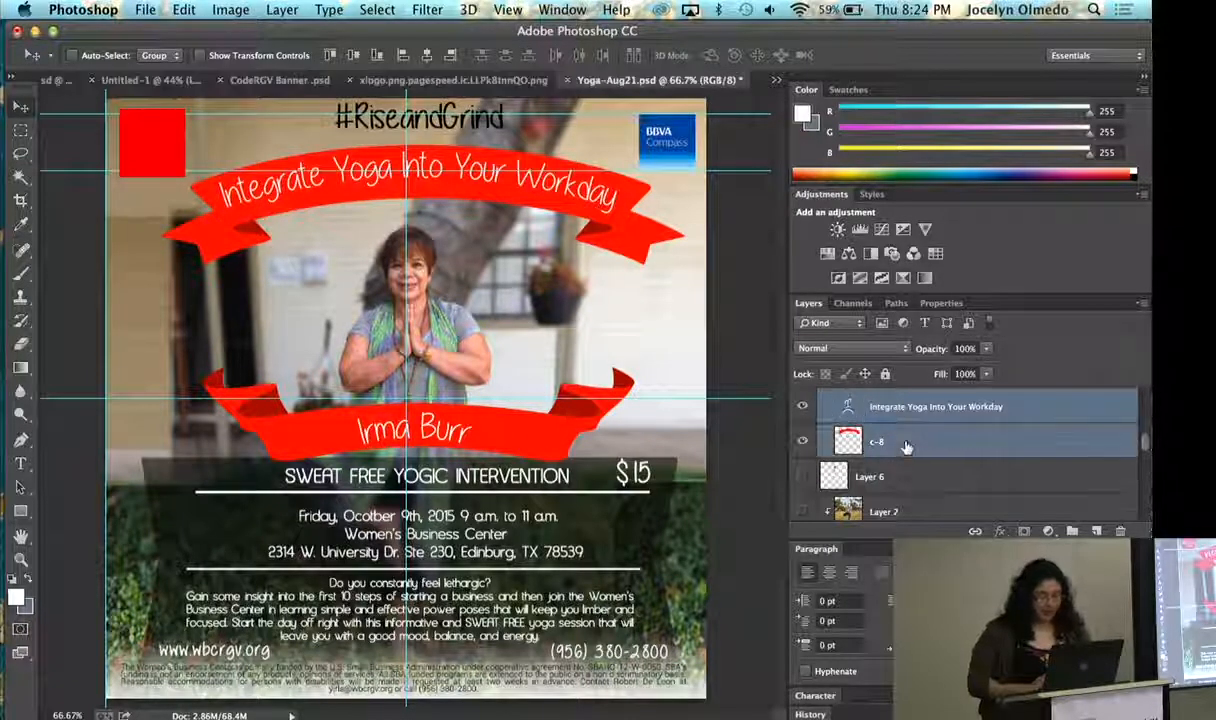
left_click(230, 9)
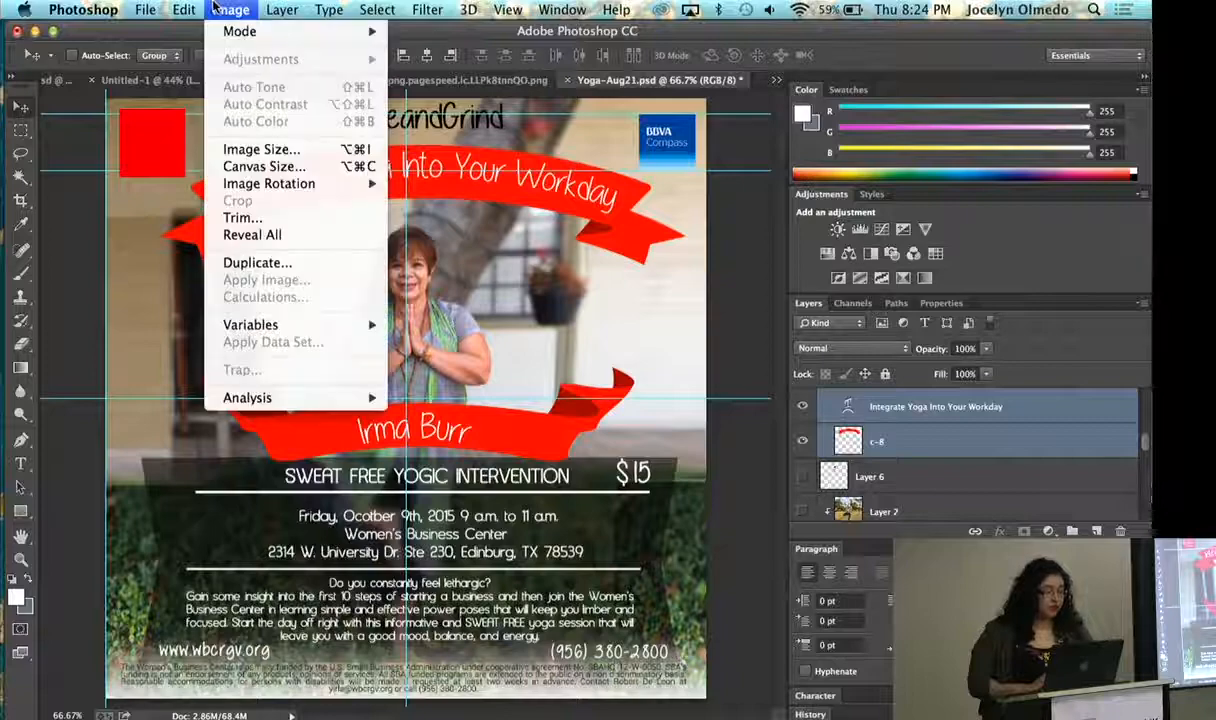
mouse_move(184, 9)
left_click(222, 376)
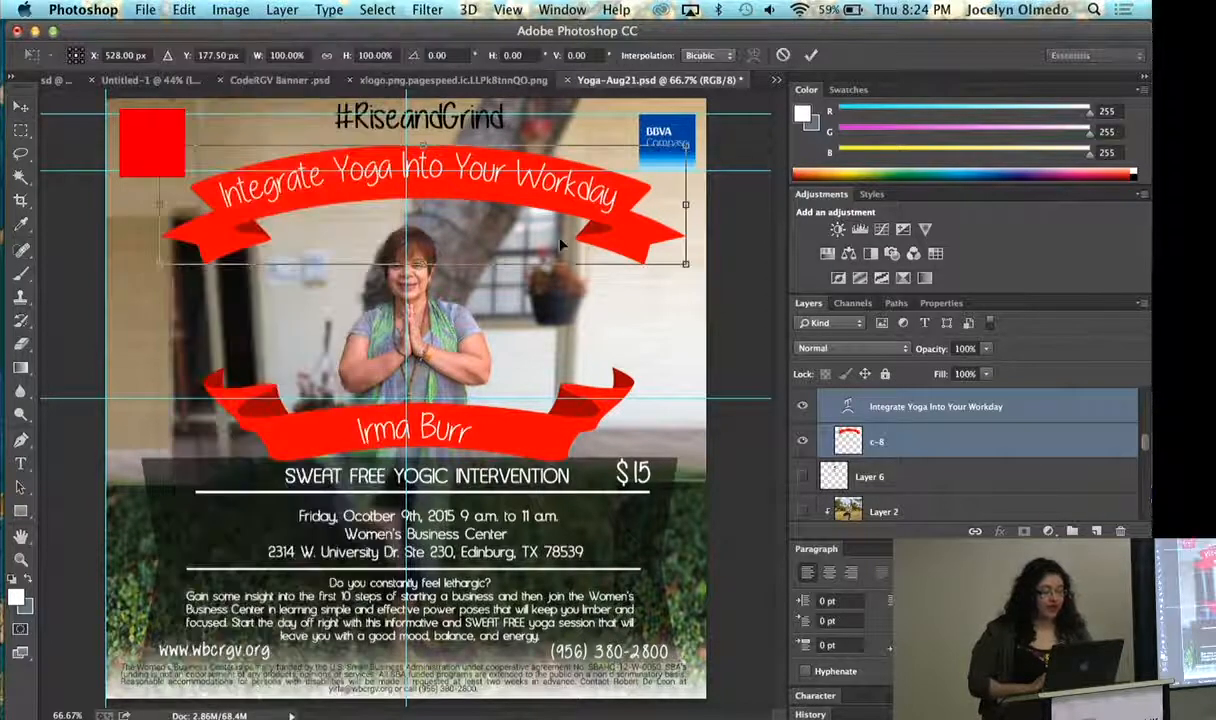
mouse_move(510, 197)
left_mouse_down()
mouse_move(540, 287)
mouse_move(556, 242)
mouse_move(620, 270)
mouse_move(536, 205)
mouse_move(540, 180)
mouse_move(530, 196)
left_mouse_up()
left_click(20, 103)
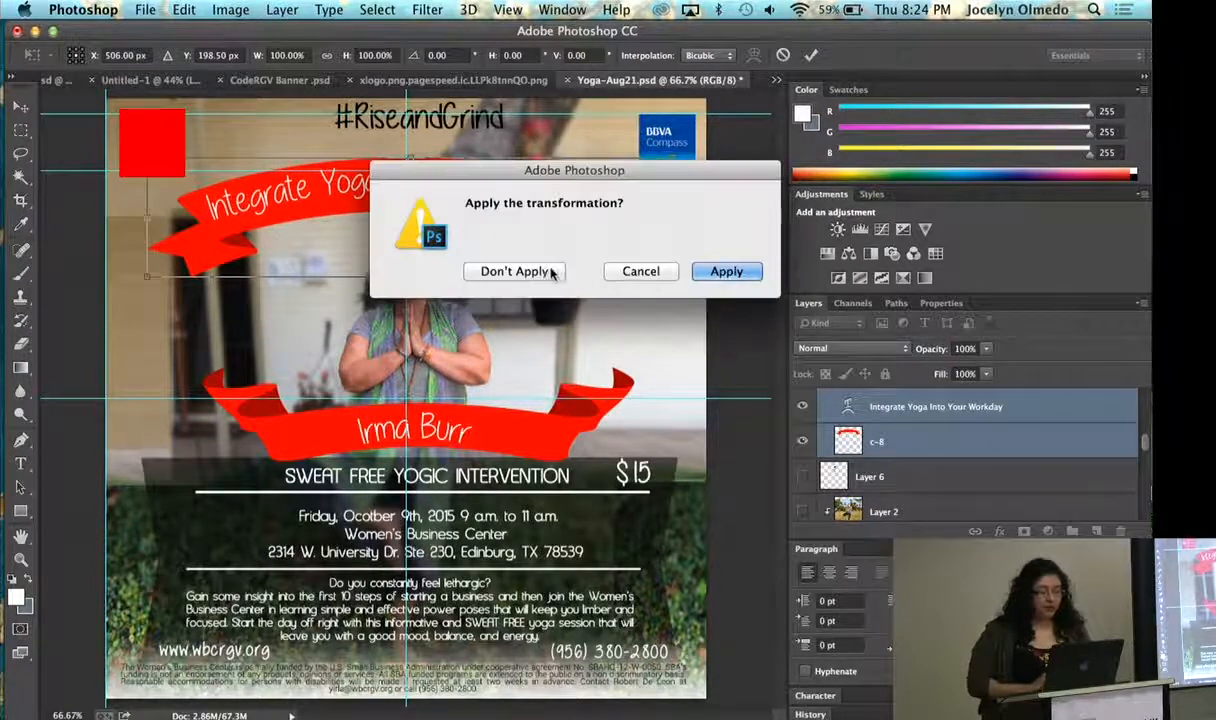
left_click(720, 271)
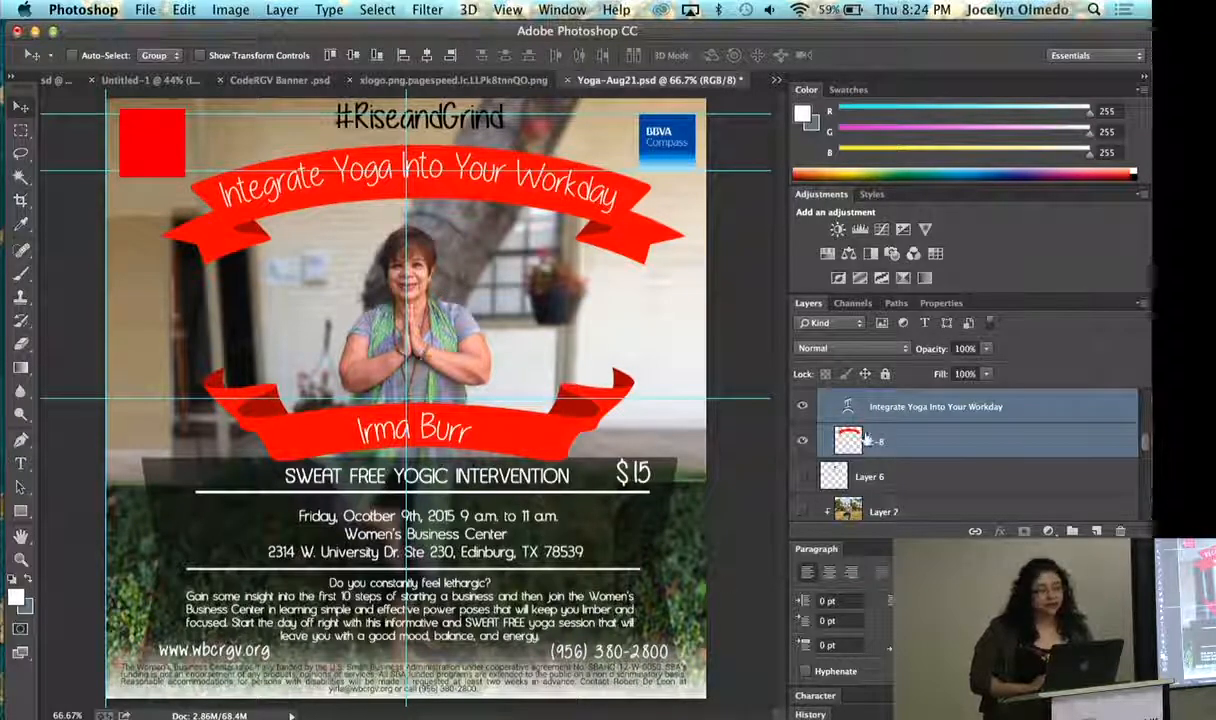
scroll(822, 415, "up", 2)
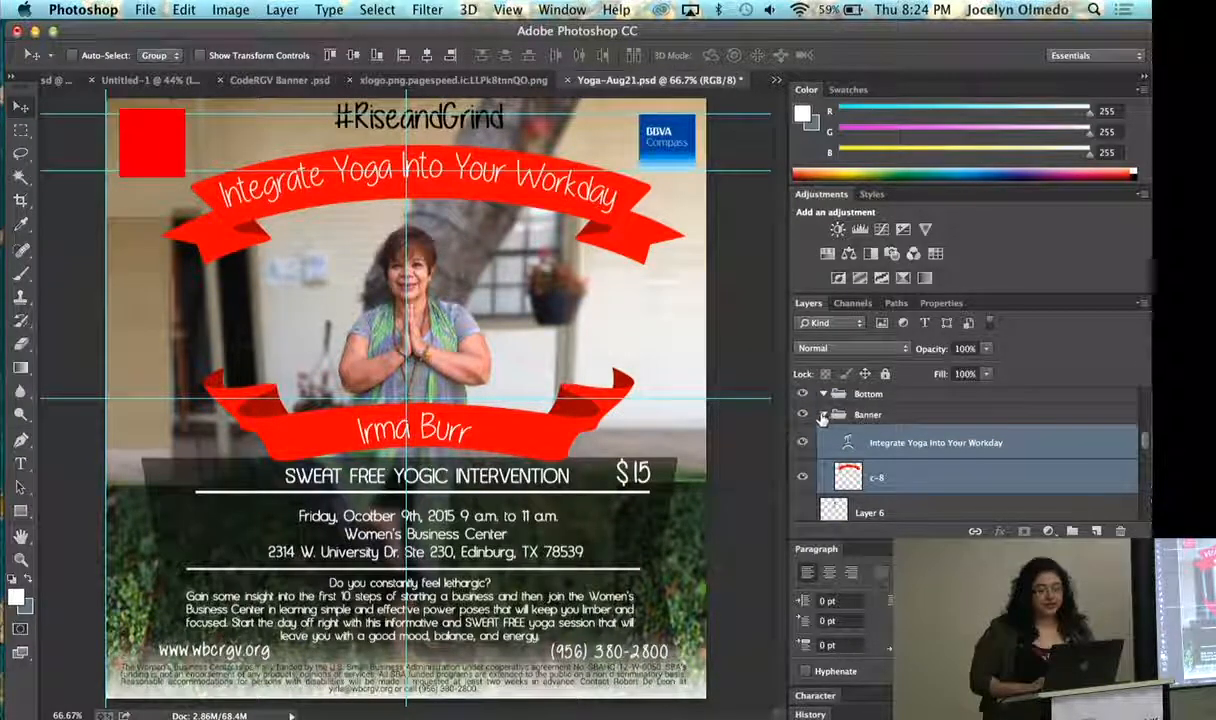